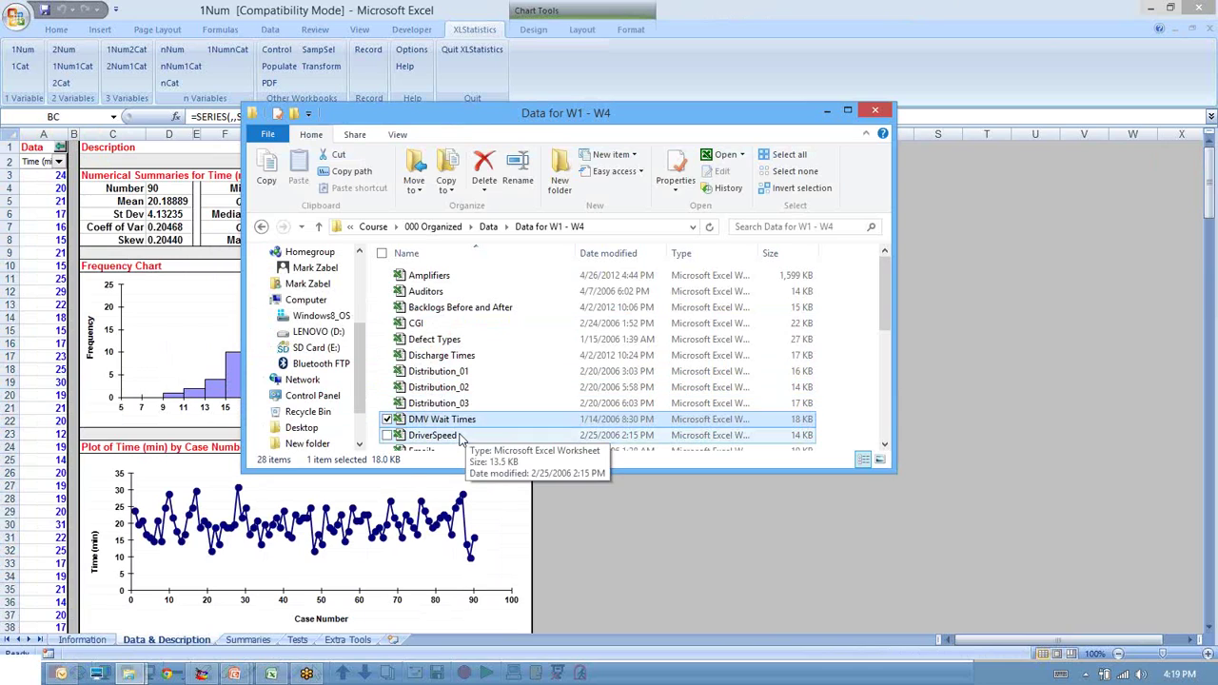
- Look through the data folder, and switch to the slide show to check the One Categorical Variable example's data file
{"action": "scroll", "coordinate": [466, 428], "scroll_direction": "down", "scroll_amount": 2}
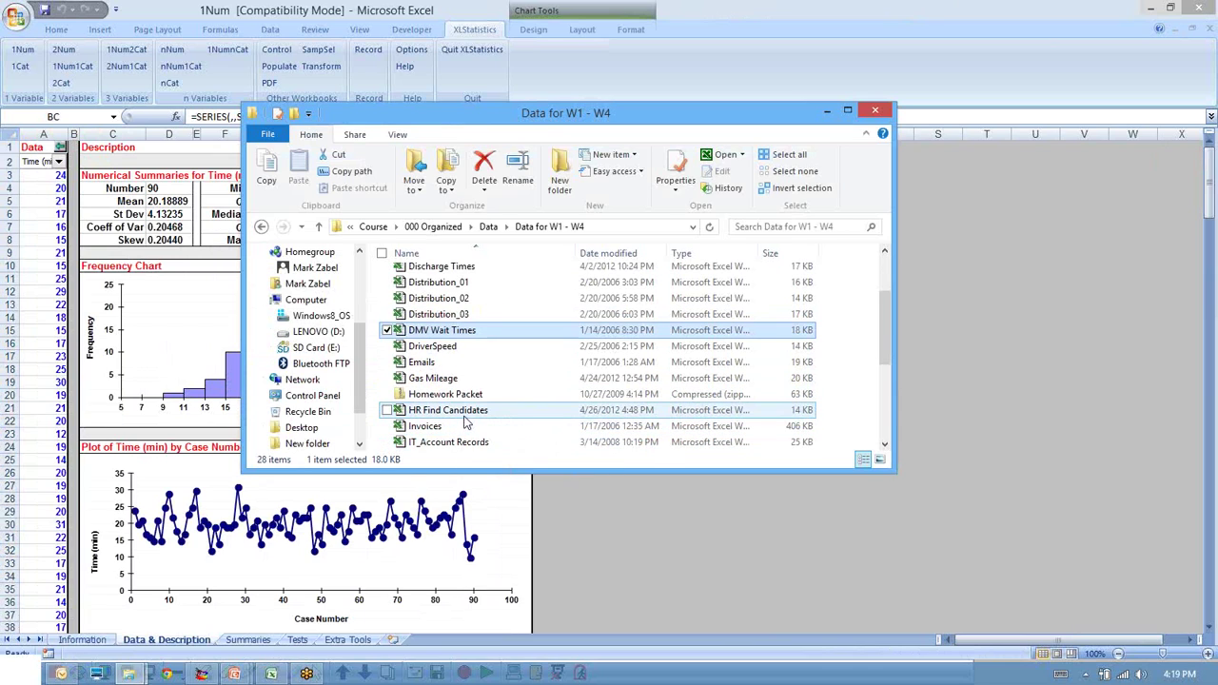
{"action": "scroll", "coordinate": [465, 416], "scroll_direction": "down", "scroll_amount": 2}
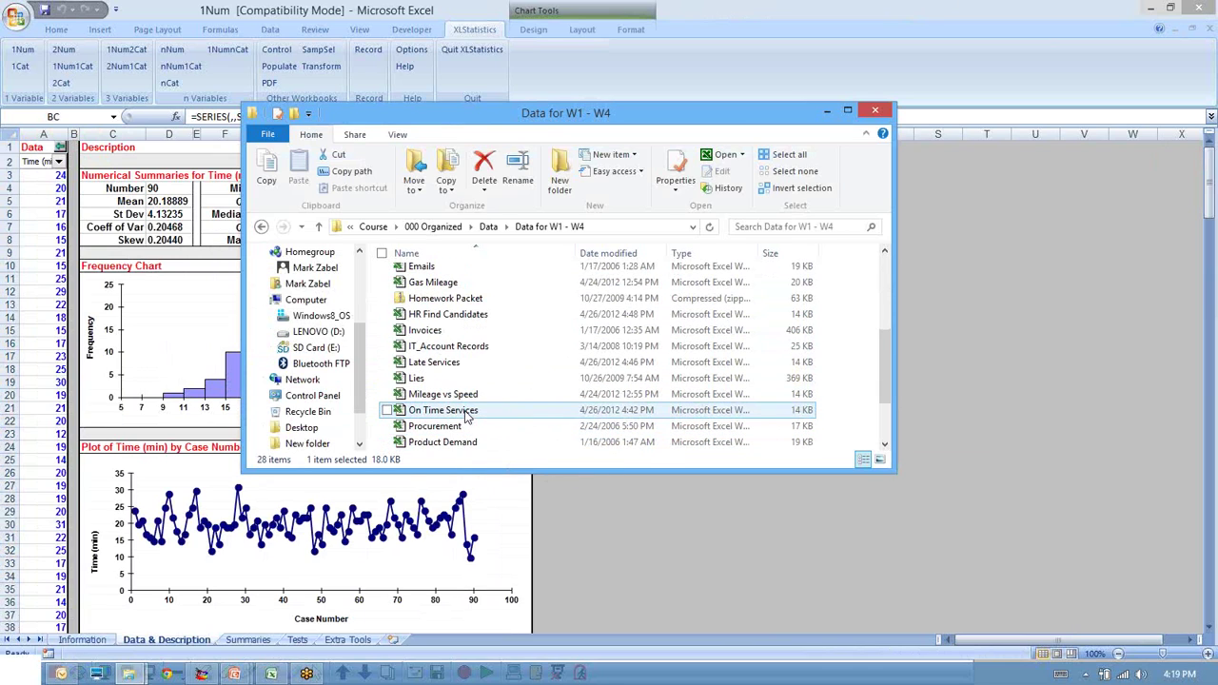
{"action": "scroll", "coordinate": [465, 416], "scroll_direction": "down", "scroll_amount": 2}
{"action": "key", "text": "alt+Tab"}
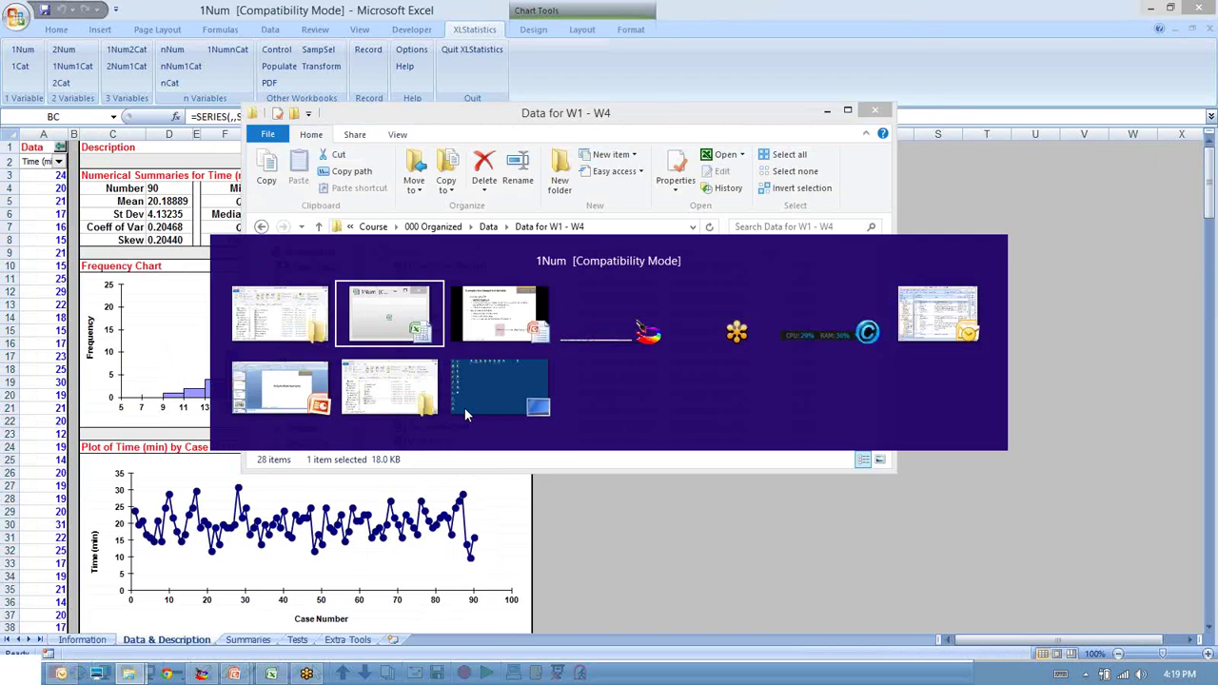
{"action": "key", "text": "alt+Tab"}
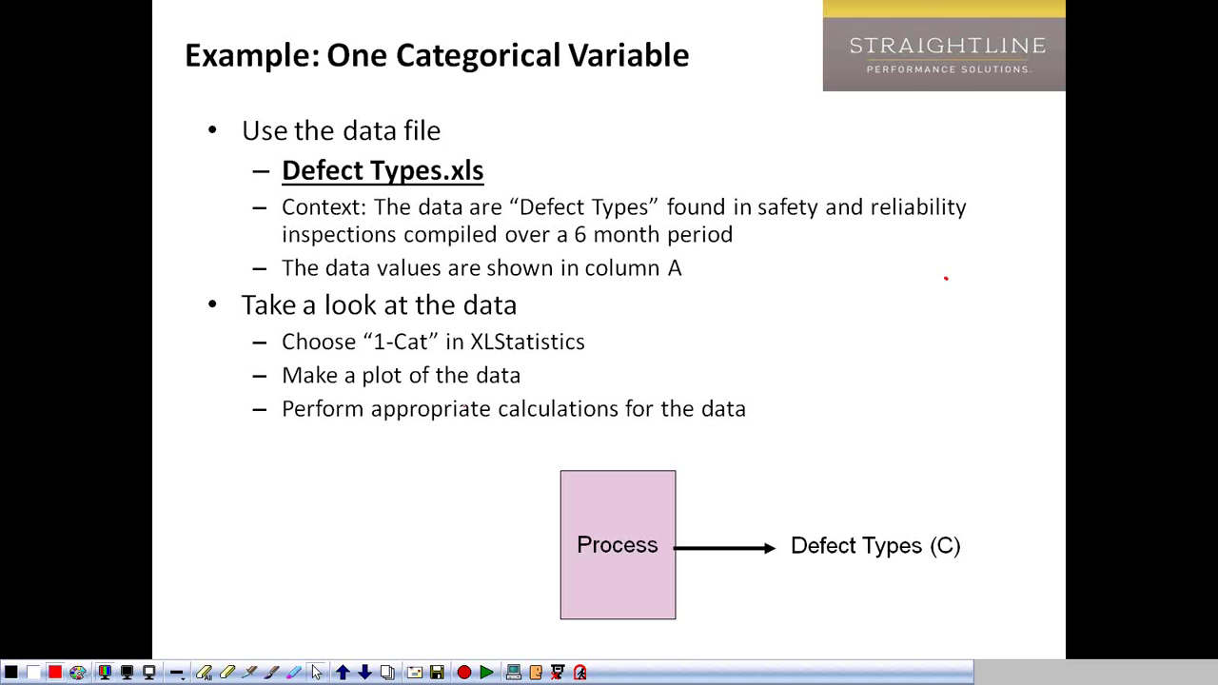
- Return to the Data for W1 - W4 folder and open the Defect Types workbook
{"action": "key", "text": "alt+Tab"}
{"action": "key", "text": "Tab"}
{"action": "key", "text": "Tab"}
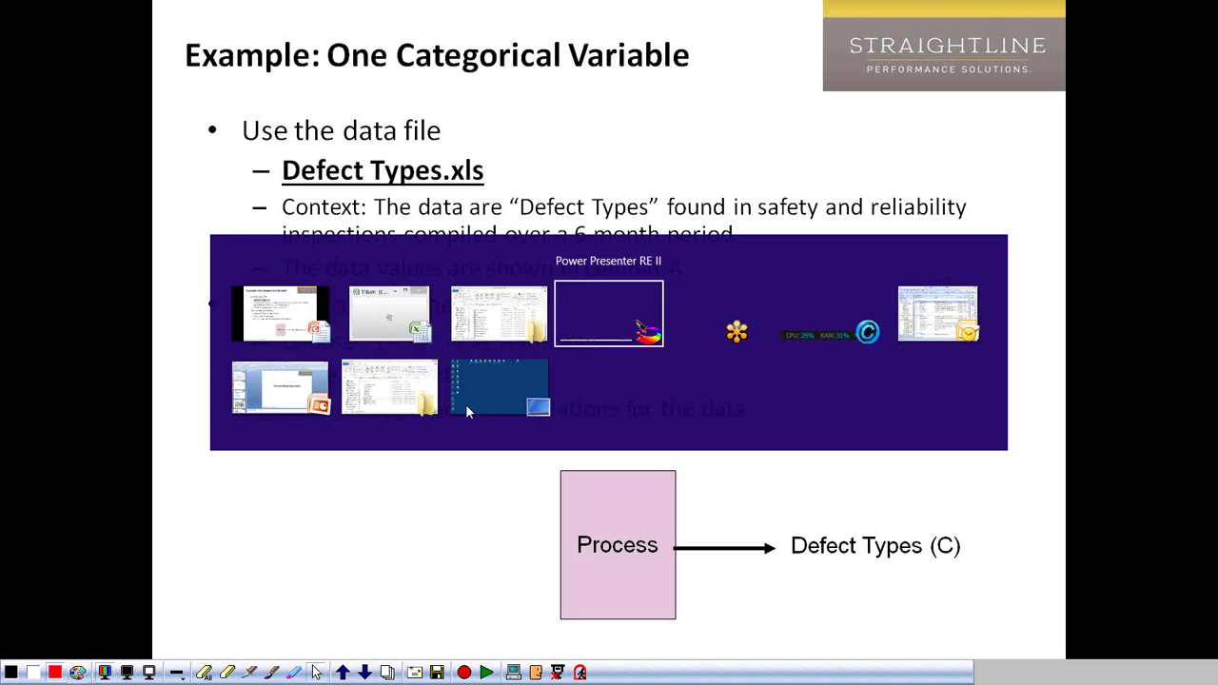
{"action": "key", "text": "Tab"}
{"action": "key", "text": "Tab"}
{"action": "key", "text": "Tab"}
{"action": "key", "text": "Tab"}
{"action": "key", "text": "Tab"}
{"action": "key", "text": "Tab"}
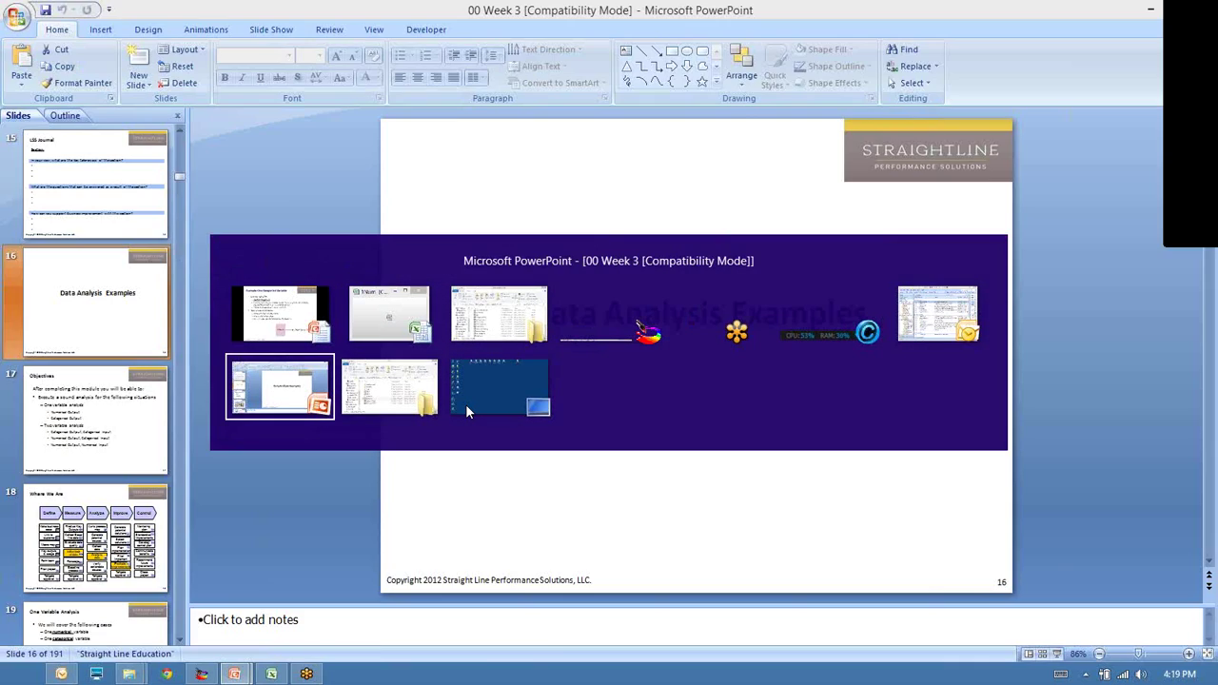
{"action": "key", "text": "Tab"}
{"action": "key", "text": "Tab"}
{"action": "key", "text": "Tab"}
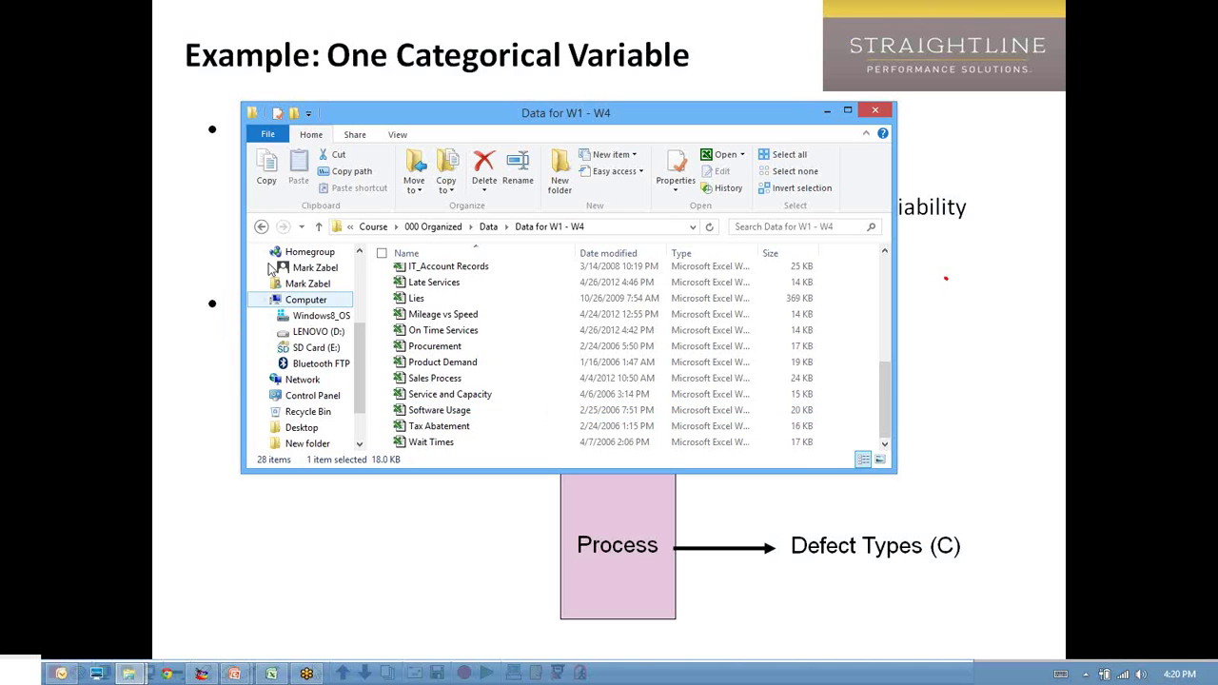
{"action": "scroll", "coordinate": [438, 366], "scroll_direction": "up", "scroll_amount": 5}
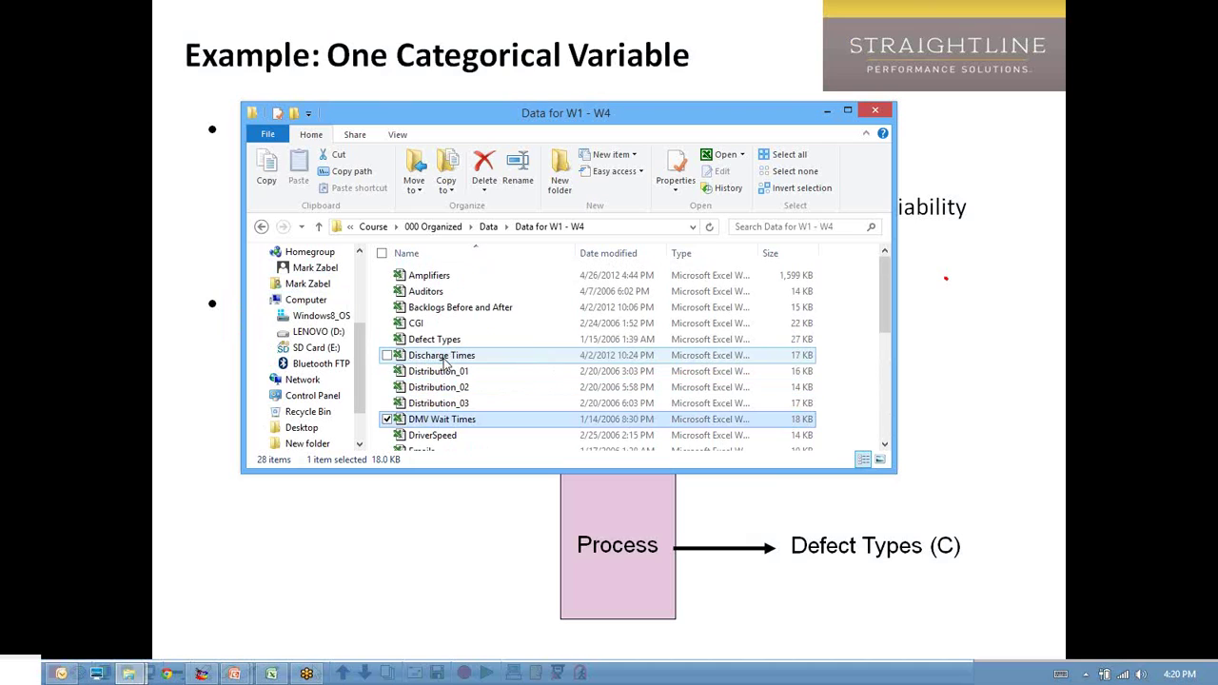
{"action": "double_click", "coordinate": [440, 343]}
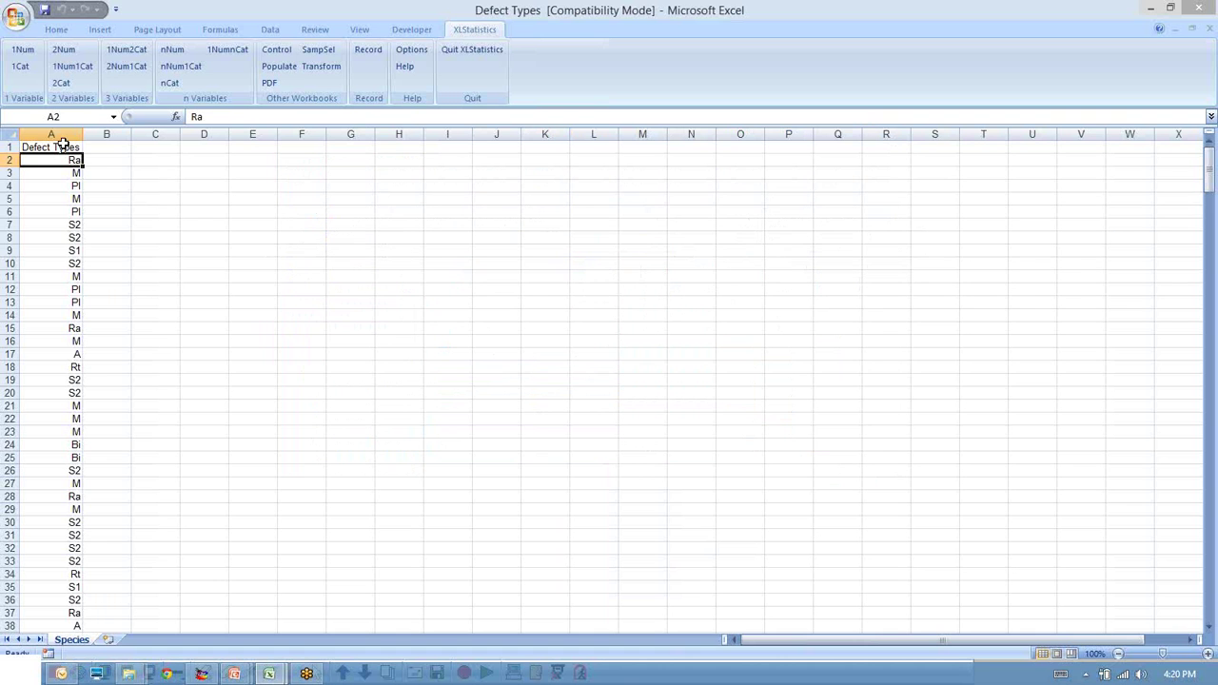
- Dock the Defect Types workbook on half the screen beside the slide and minimize the data folder window
{"action": "left_click", "coordinate": [63, 144]}
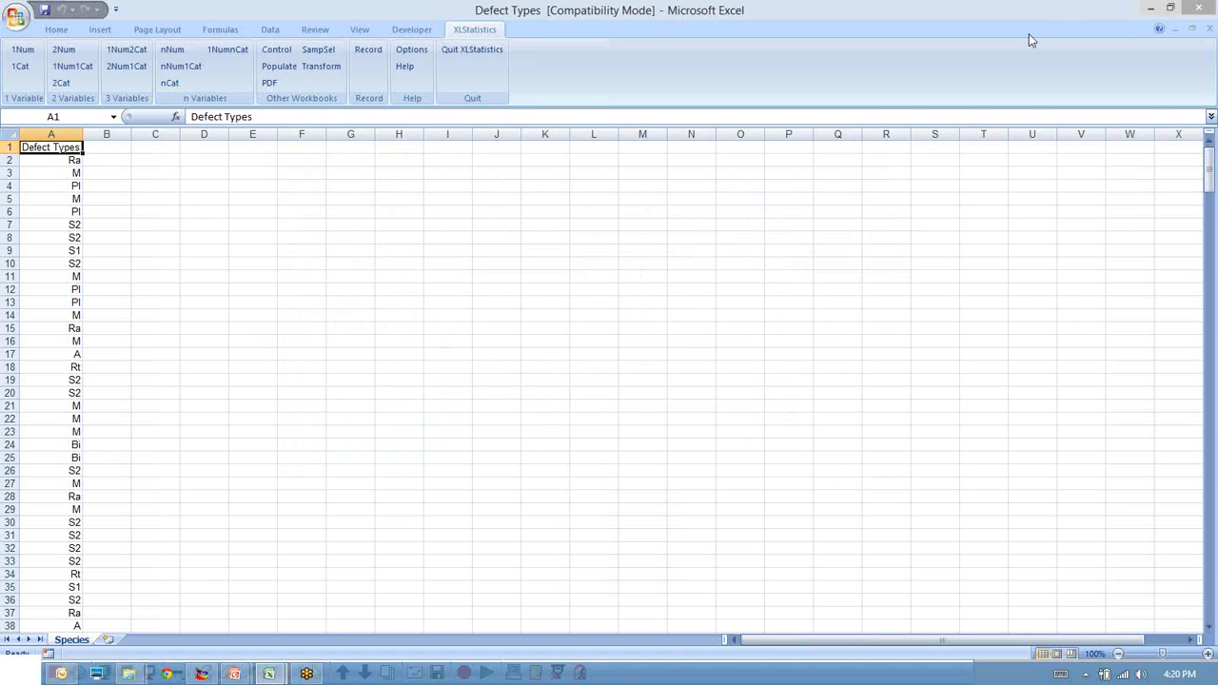
{"action": "left_click", "coordinate": [1171, 9]}
{"action": "left_click_drag", "start_coordinate": [544, 48], "coordinate": [1213, 5]}
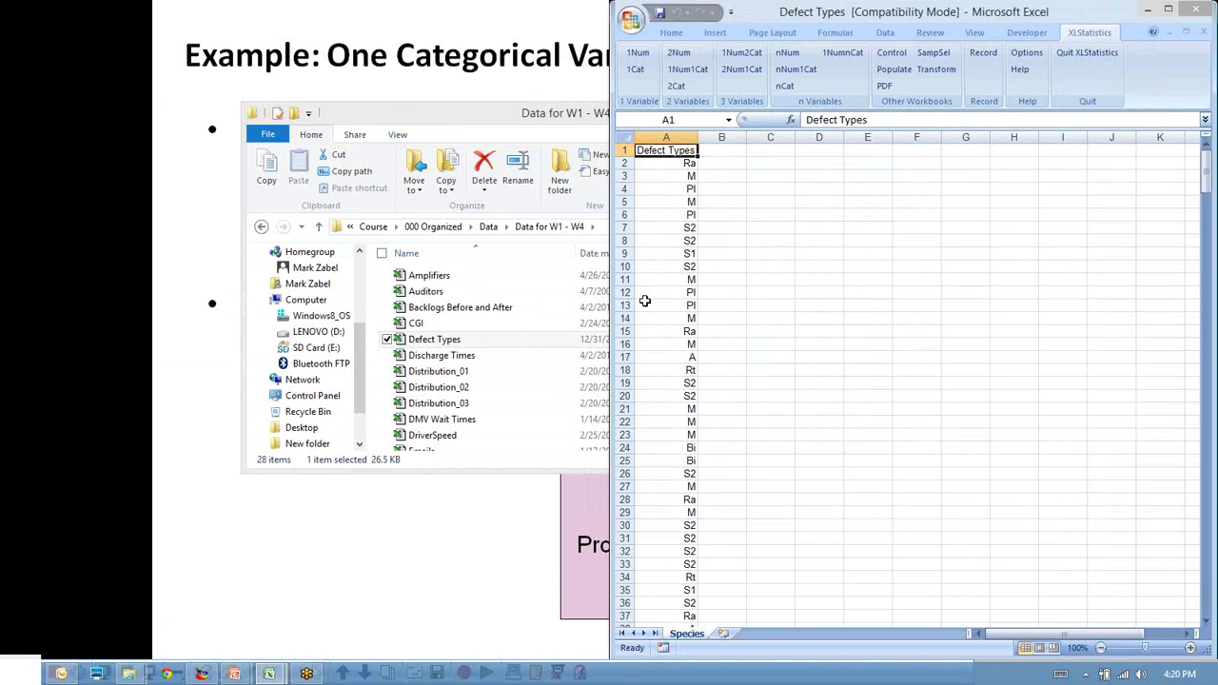
{"action": "left_click_drag", "start_coordinate": [528, 114], "coordinate": [391, 159]}
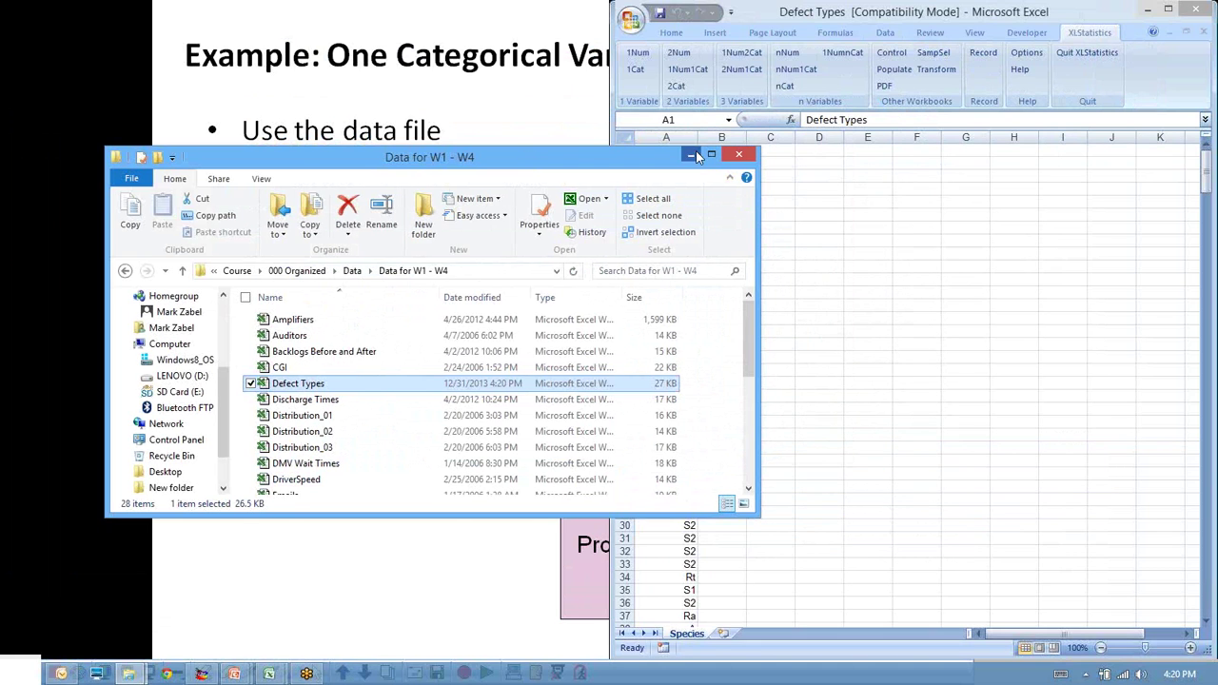
{"action": "left_click", "coordinate": [685, 154]}
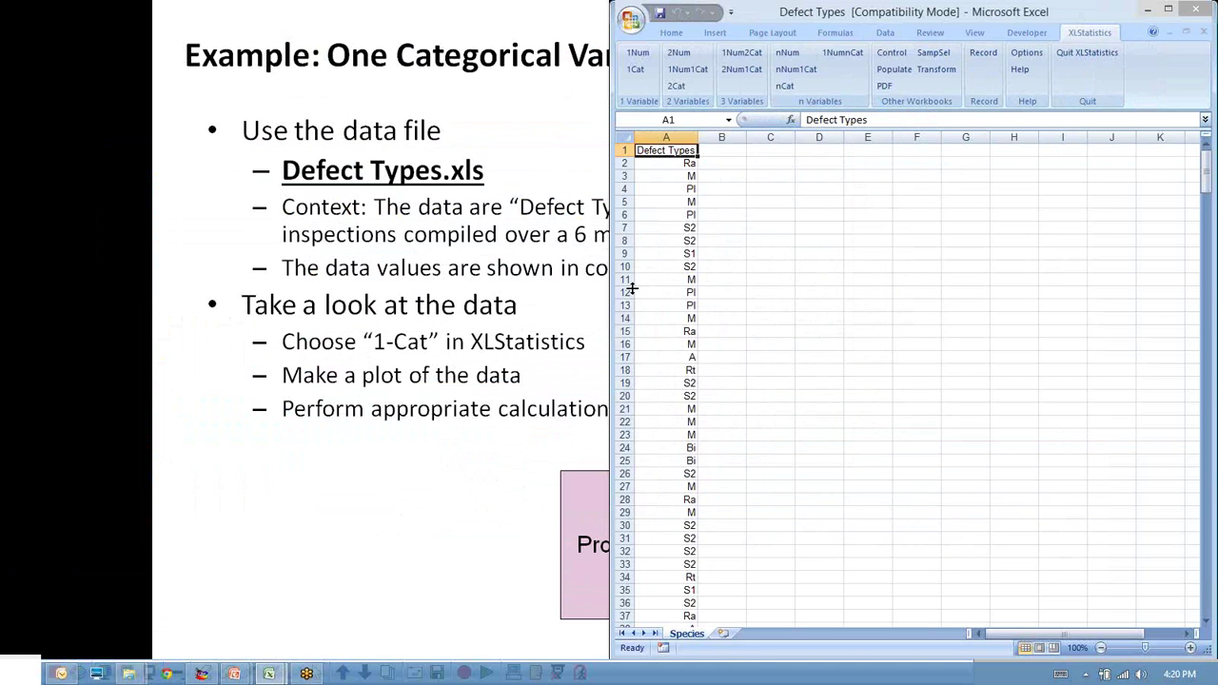
- Review the first defect codes in column A beside the slide, and maximize the workbook window
{"action": "left_click", "coordinate": [666, 166]}
{"action": "left_click", "coordinate": [667, 202]}
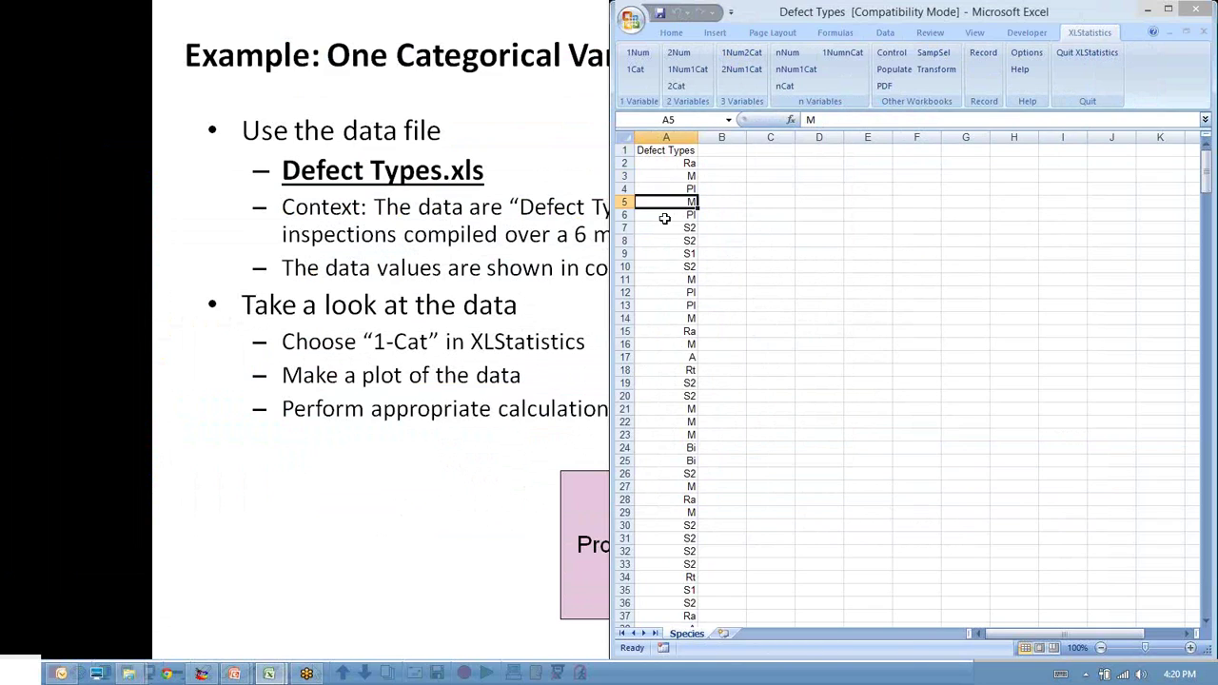
{"action": "left_click", "coordinate": [666, 215]}
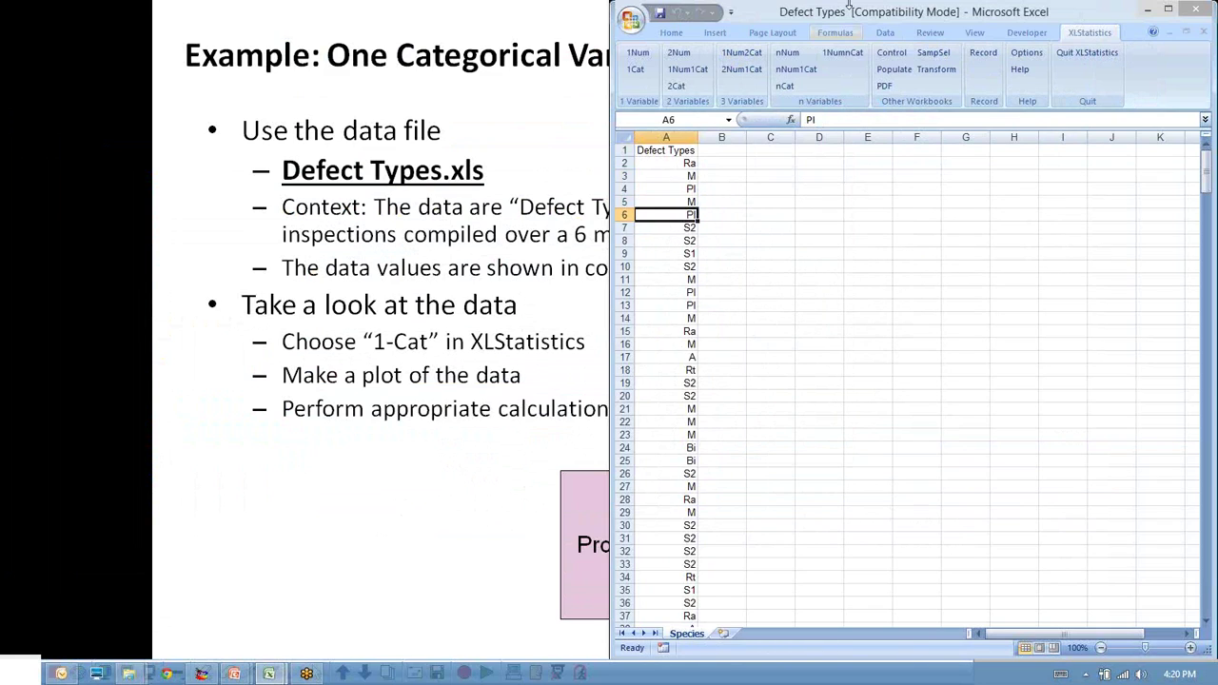
{"action": "left_click_drag", "start_coordinate": [834, 13], "coordinate": [944, 281]}
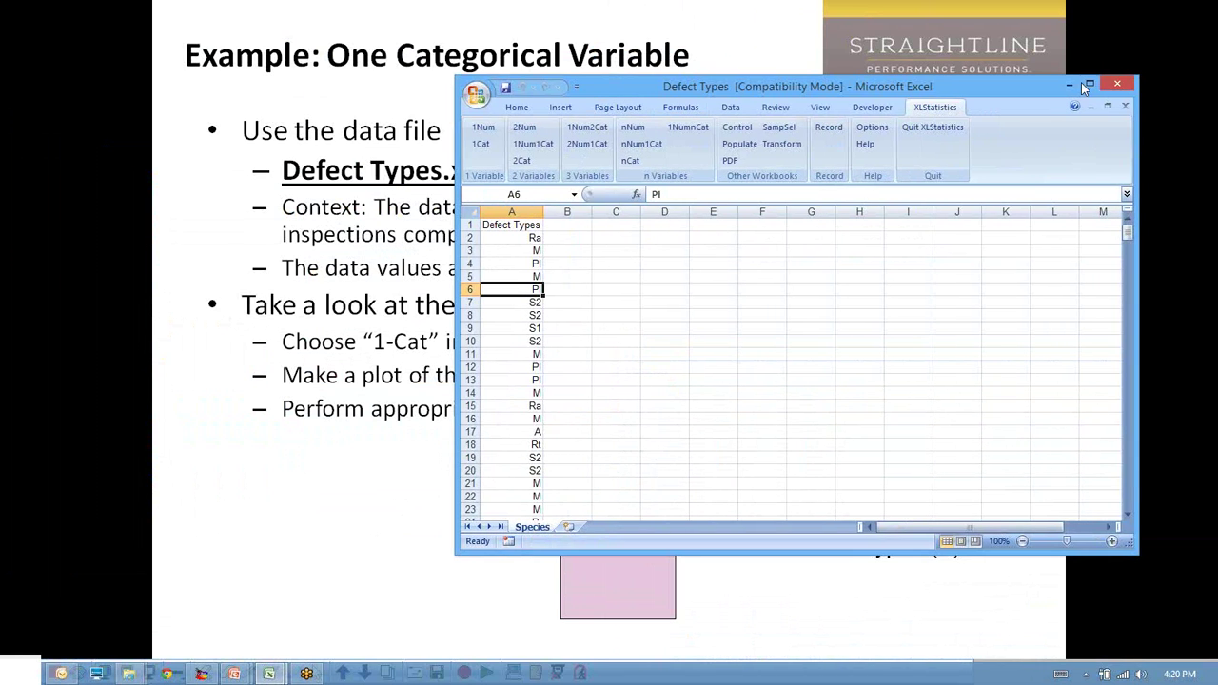
{"action": "key", "text": "super+Up"}
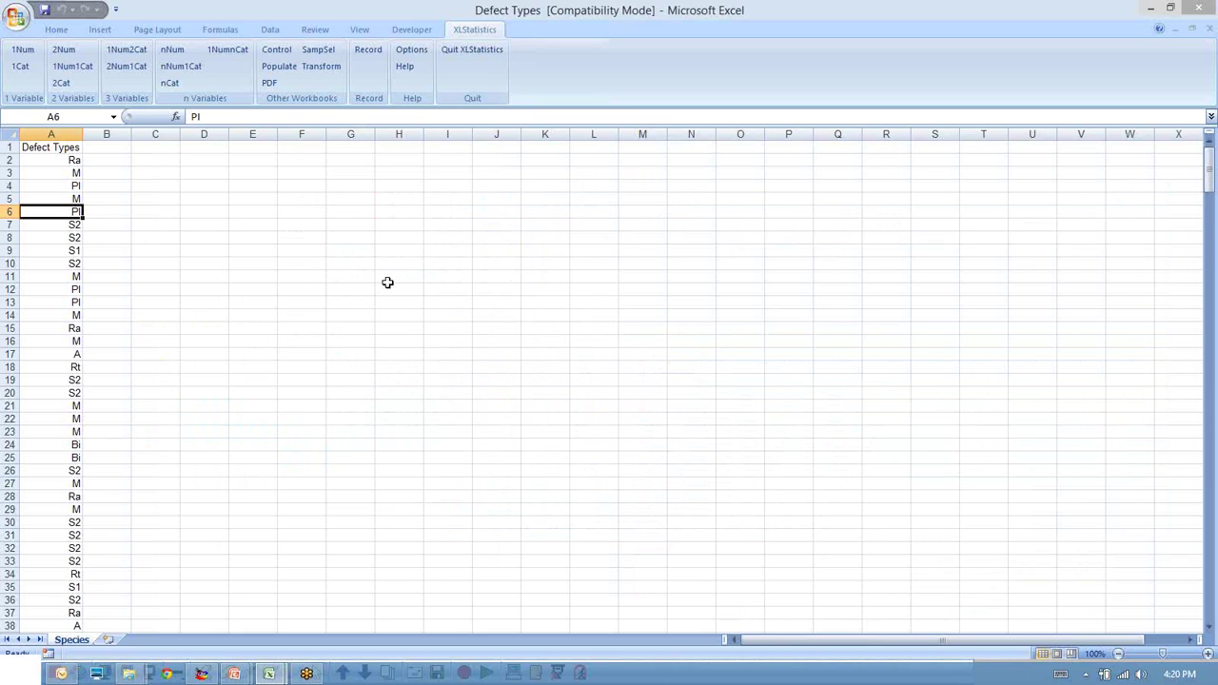
- Run the XLStatistics 1Cat analysis on the whole Defect Types column A
{"action": "left_click", "coordinate": [58, 163]}
{"action": "left_click", "coordinate": [60, 177]}
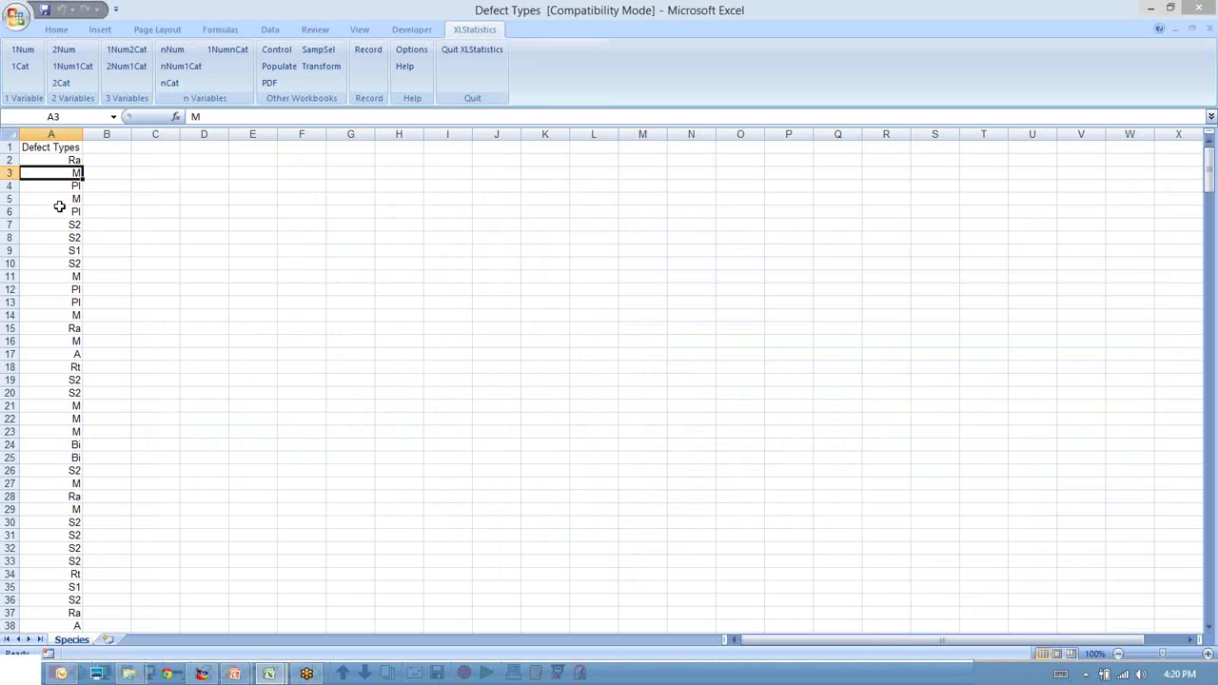
{"action": "left_click", "coordinate": [65, 135]}
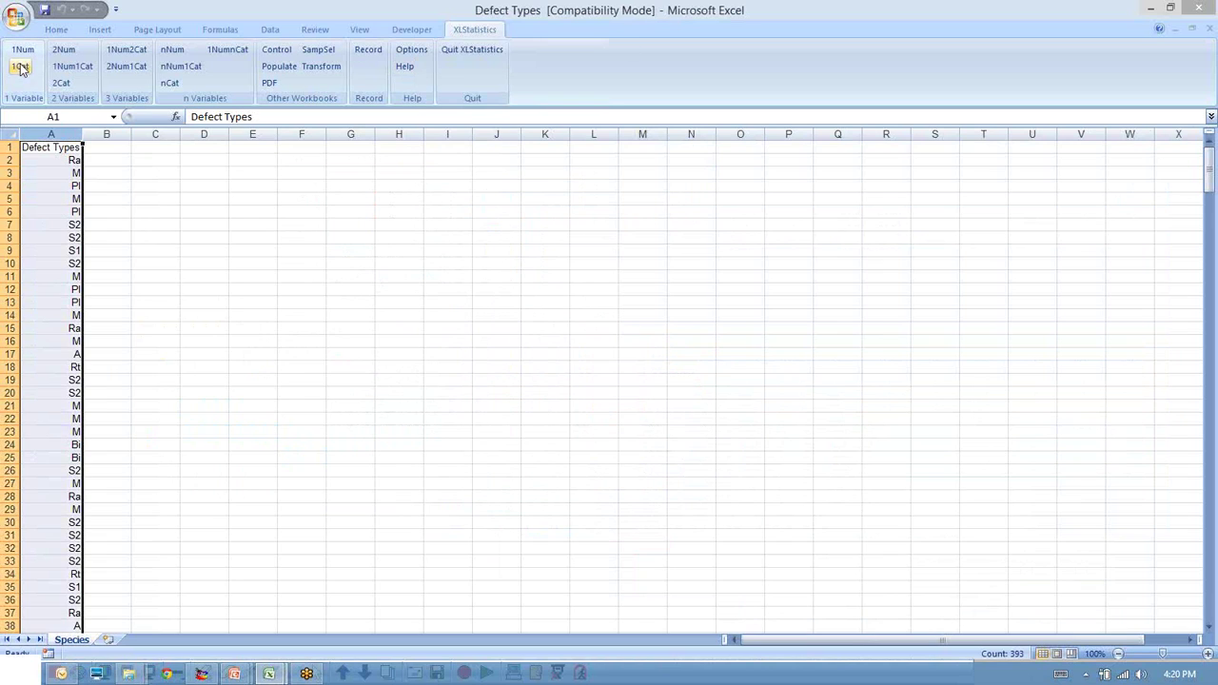
{"action": "left_click", "coordinate": [21, 68]}
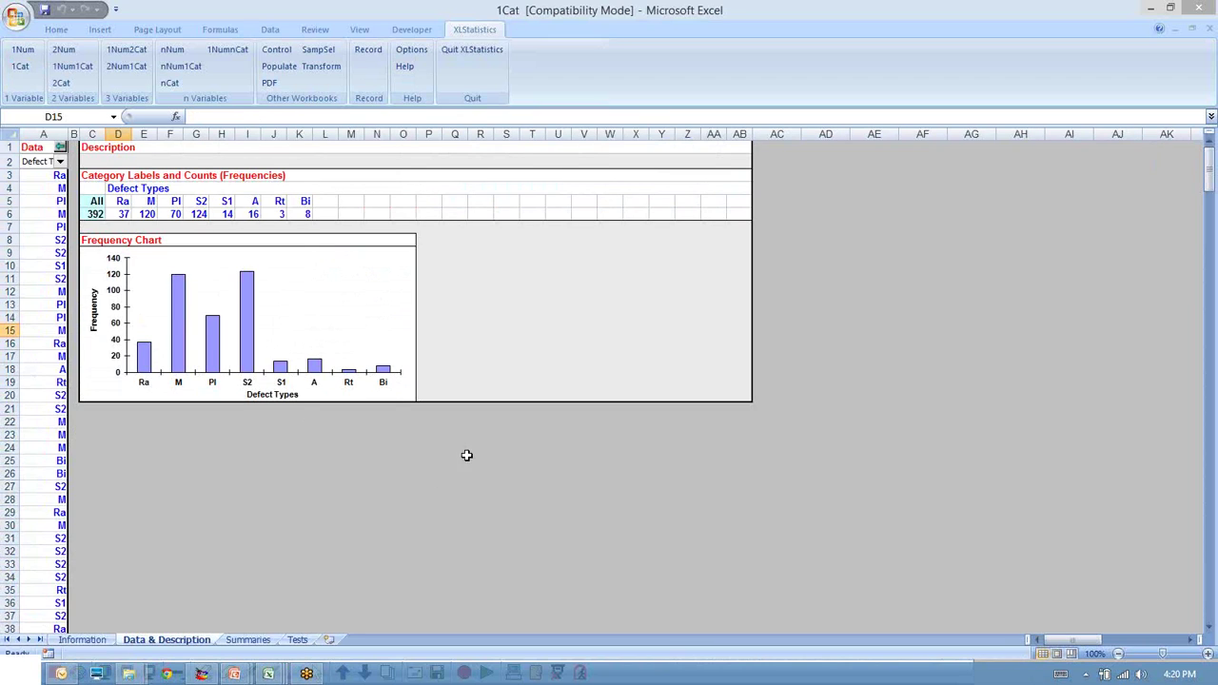
- Examine the category counts and frequency chart of the 1Cat results at 160% zoom
{"action": "scroll", "coordinate": [476, 539], "scroll_direction": "up", "scroll_amount": 4}
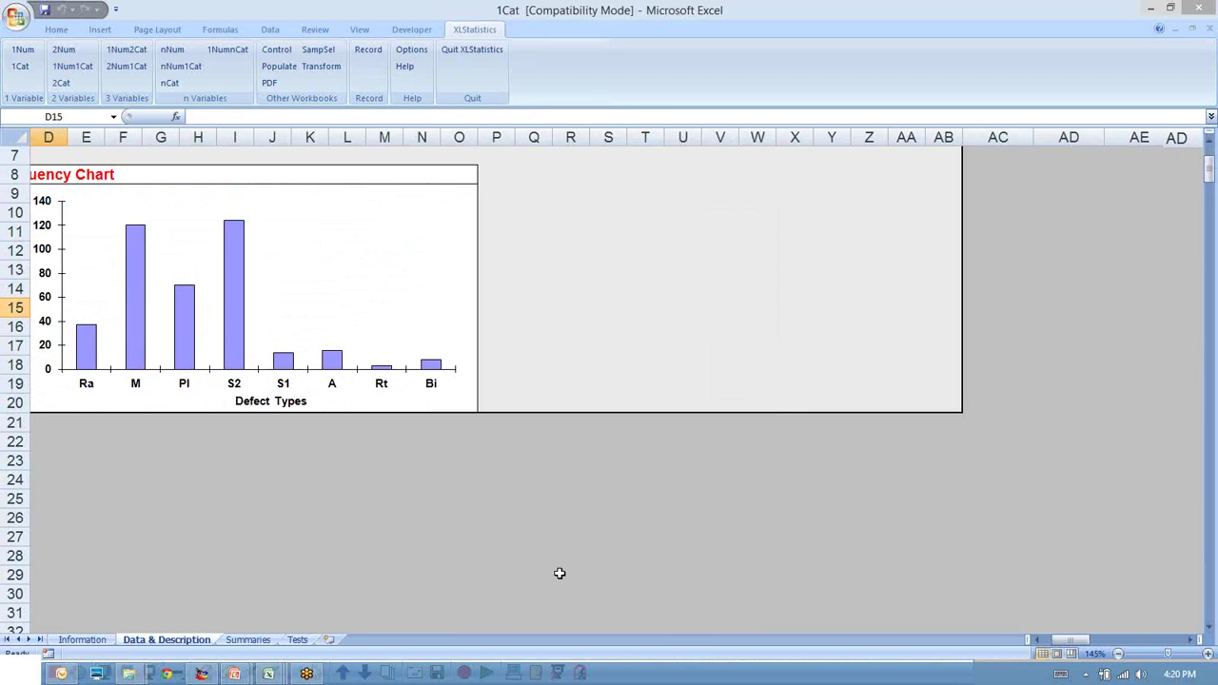
{"action": "left_click", "coordinate": [1032, 640]}
{"action": "left_click_drag", "start_coordinate": [1029, 641], "coordinate": [849, 642]}
{"action": "left_click", "coordinate": [1209, 302]}
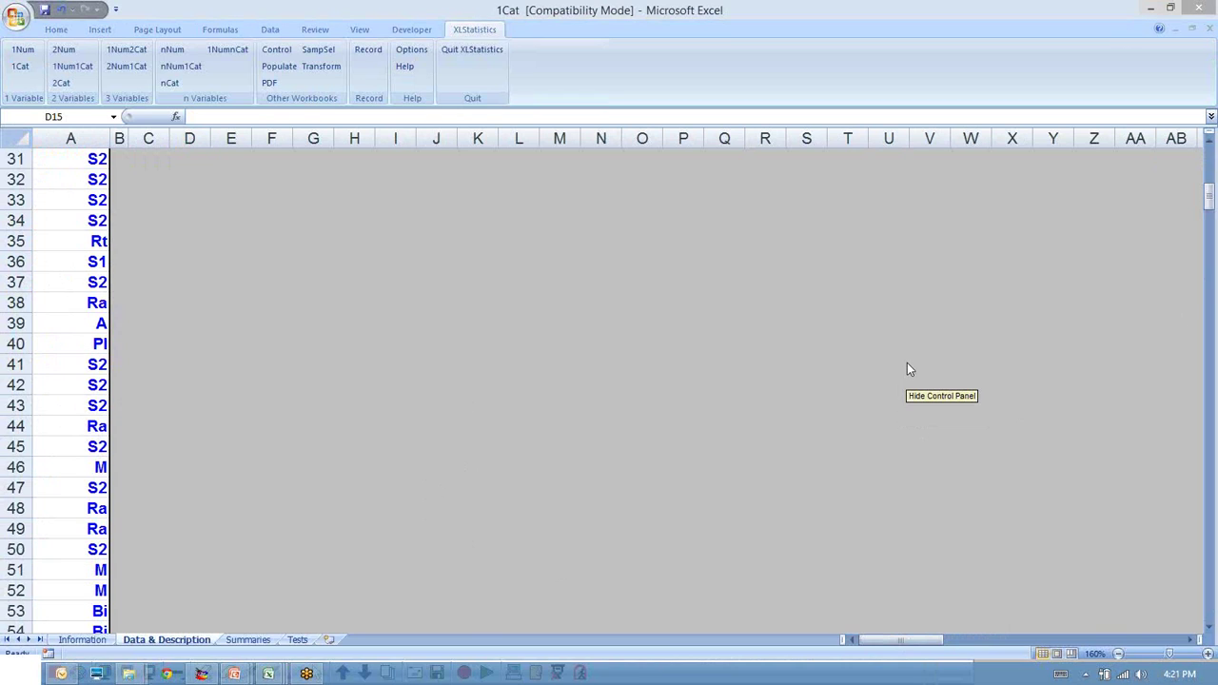
{"action": "left_click", "coordinate": [1211, 140]}
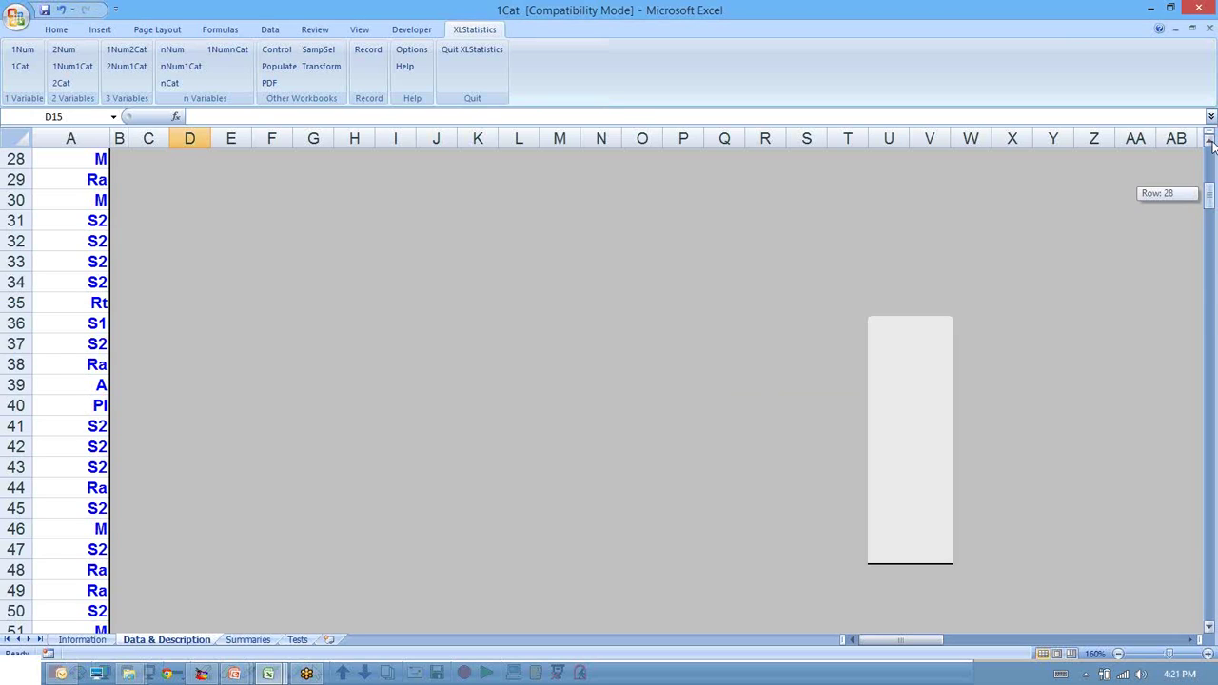
{"action": "left_click_drag", "start_coordinate": [1210, 140], "coordinate": [1211, 143]}
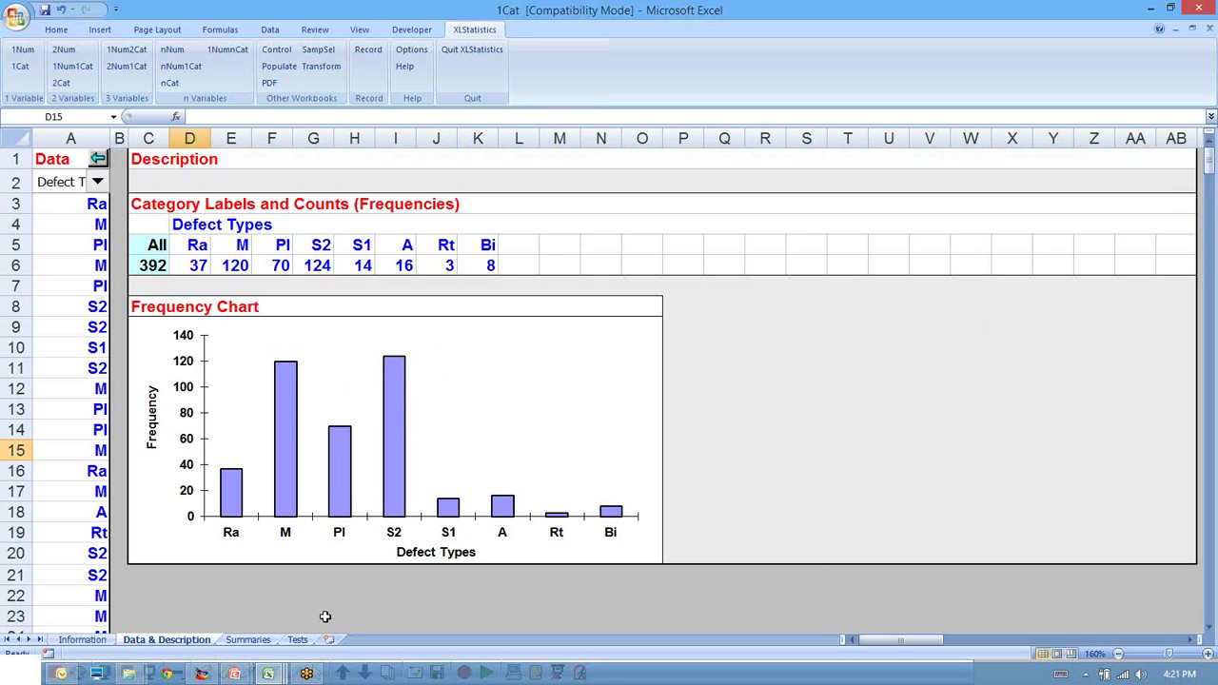
{"action": "mouse_move", "coordinate": [257, 674]}
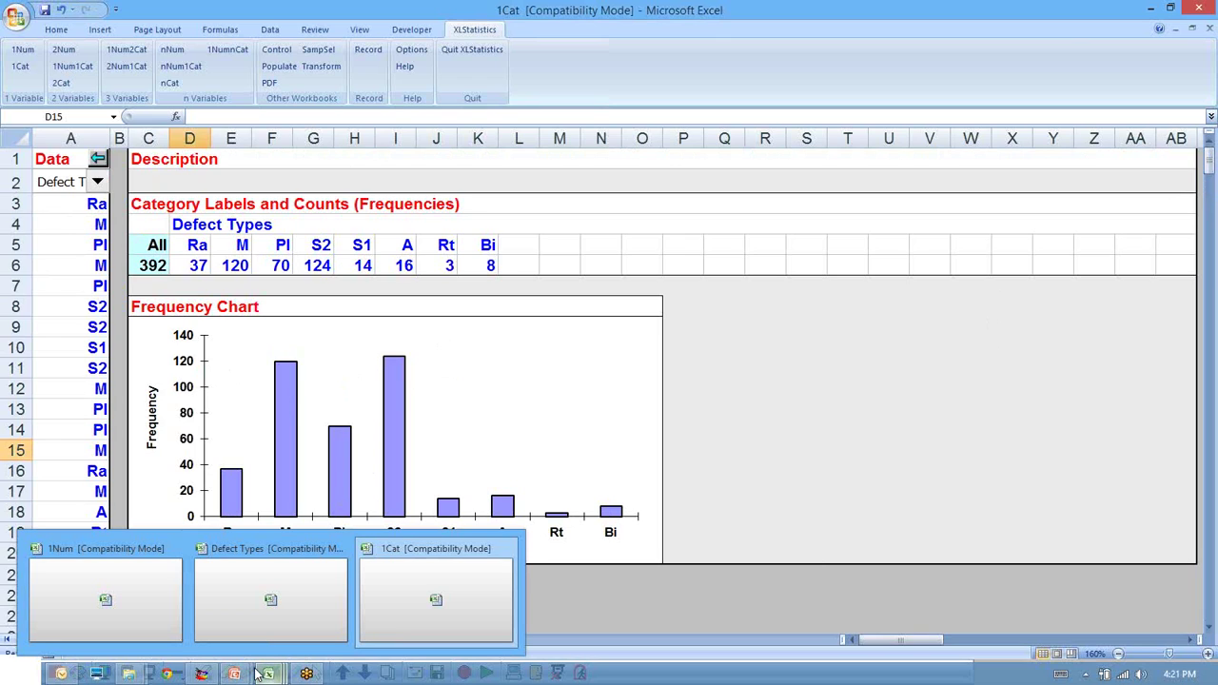
{"action": "left_click", "coordinate": [577, 457]}
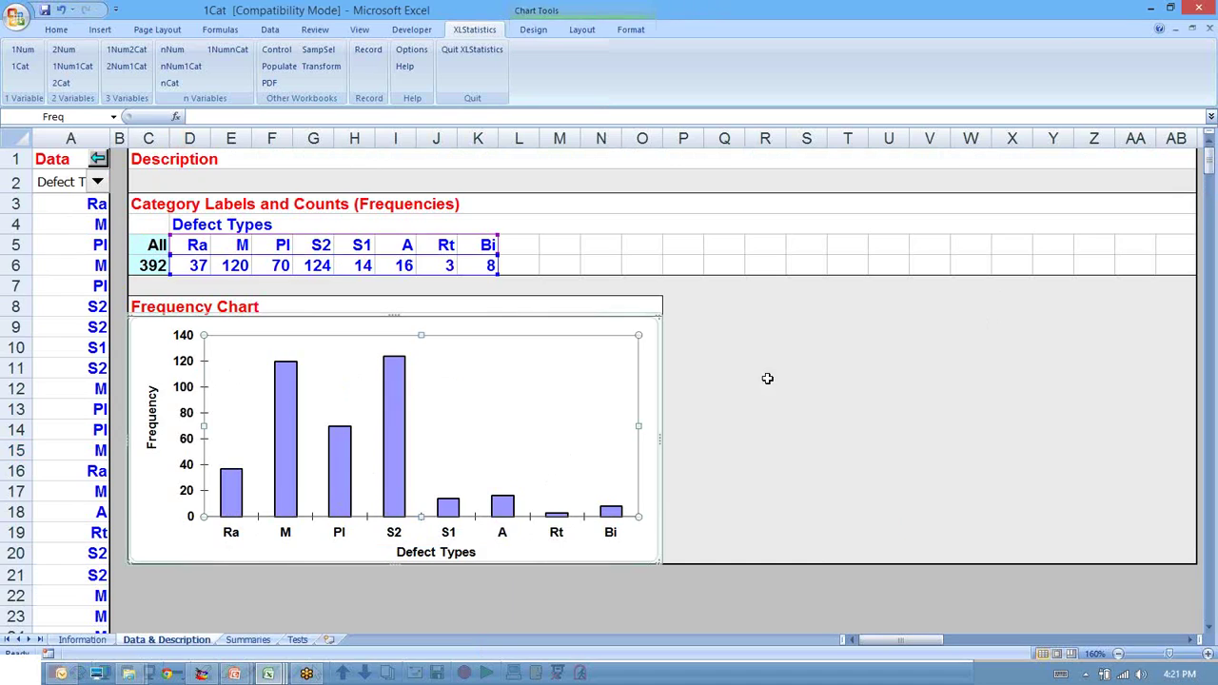
{"action": "left_click", "coordinate": [767, 381]}
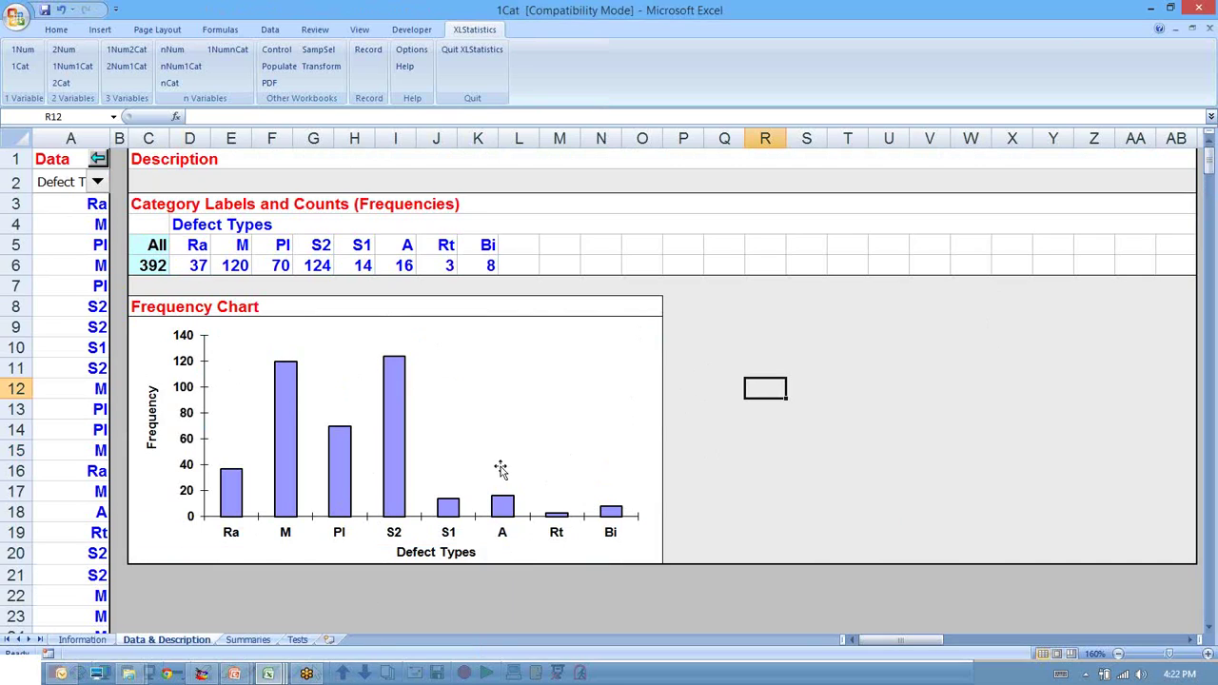
{"action": "left_click", "coordinate": [444, 610]}
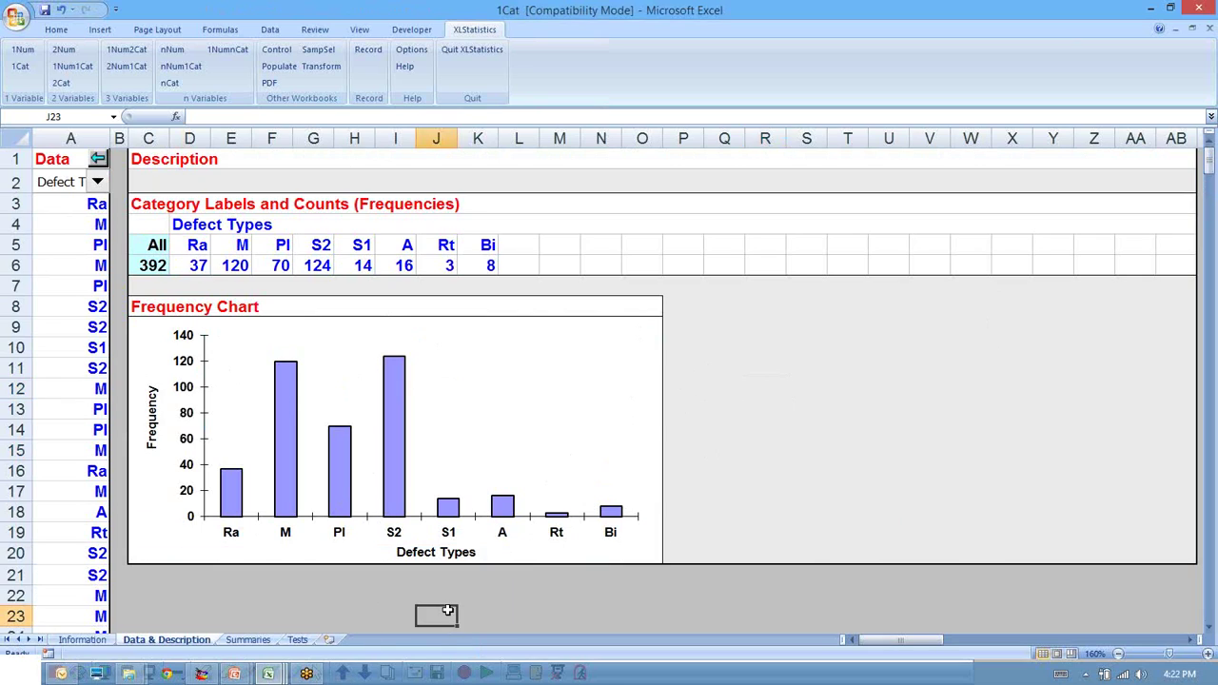
{"action": "left_click", "coordinate": [417, 674]}
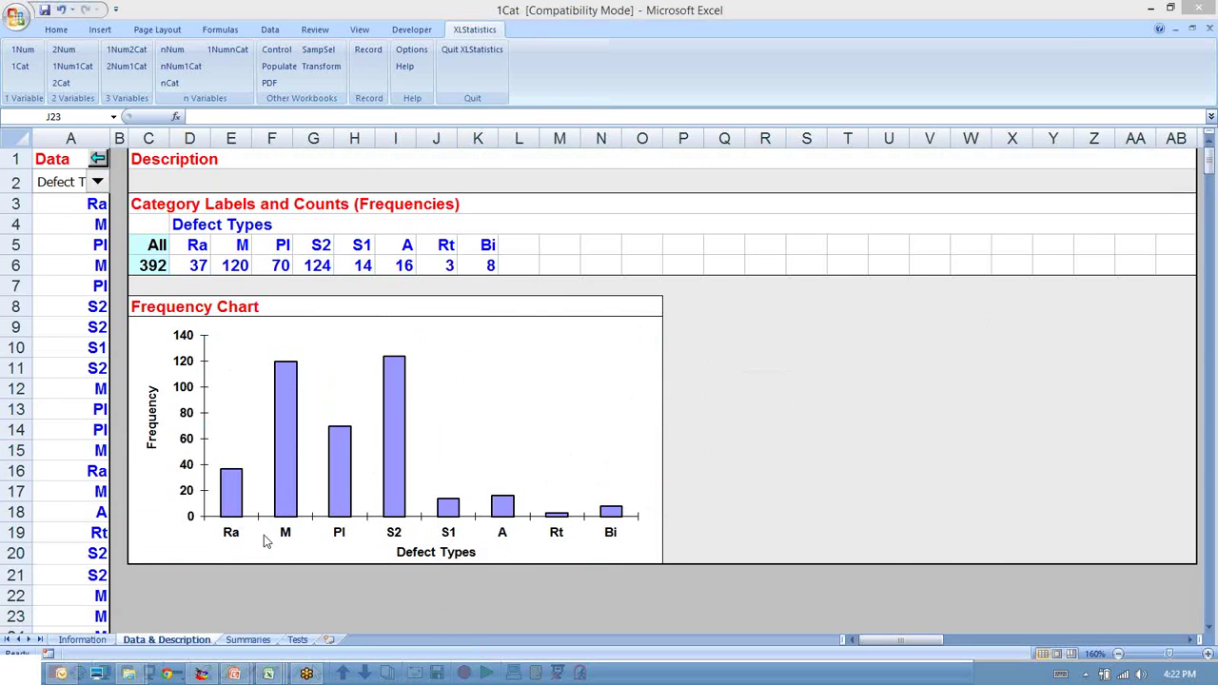
{"action": "right_click", "coordinate": [712, 516]}
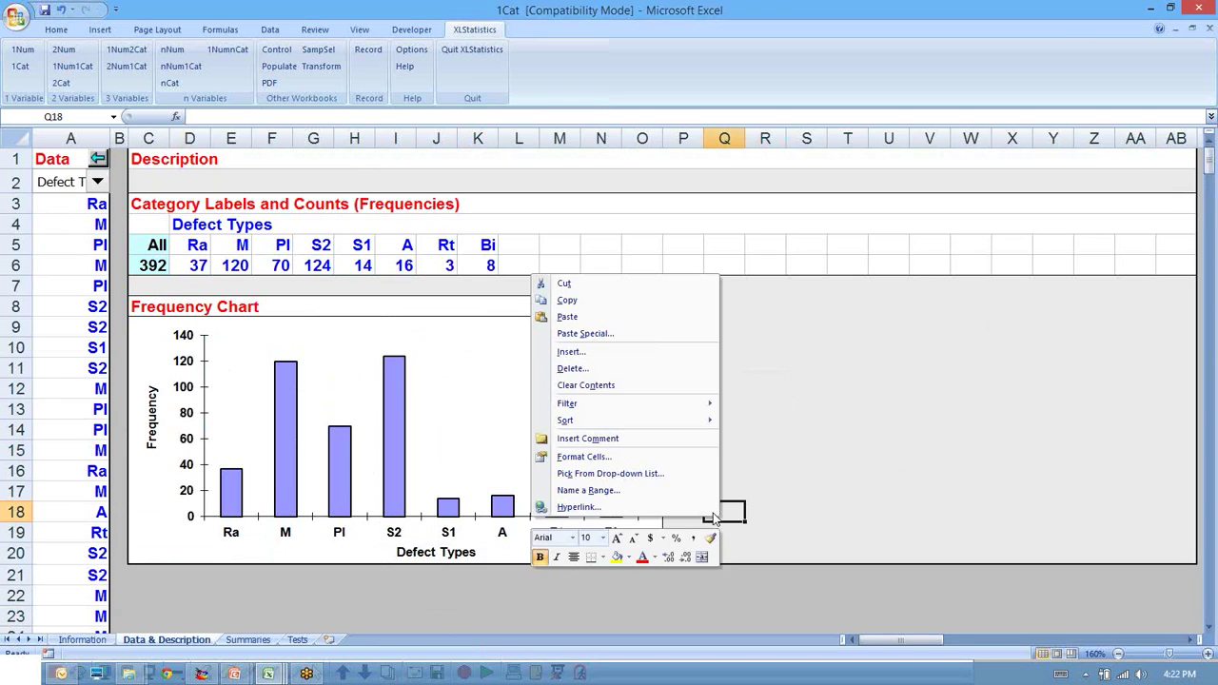
{"action": "key", "text": "Escape"}
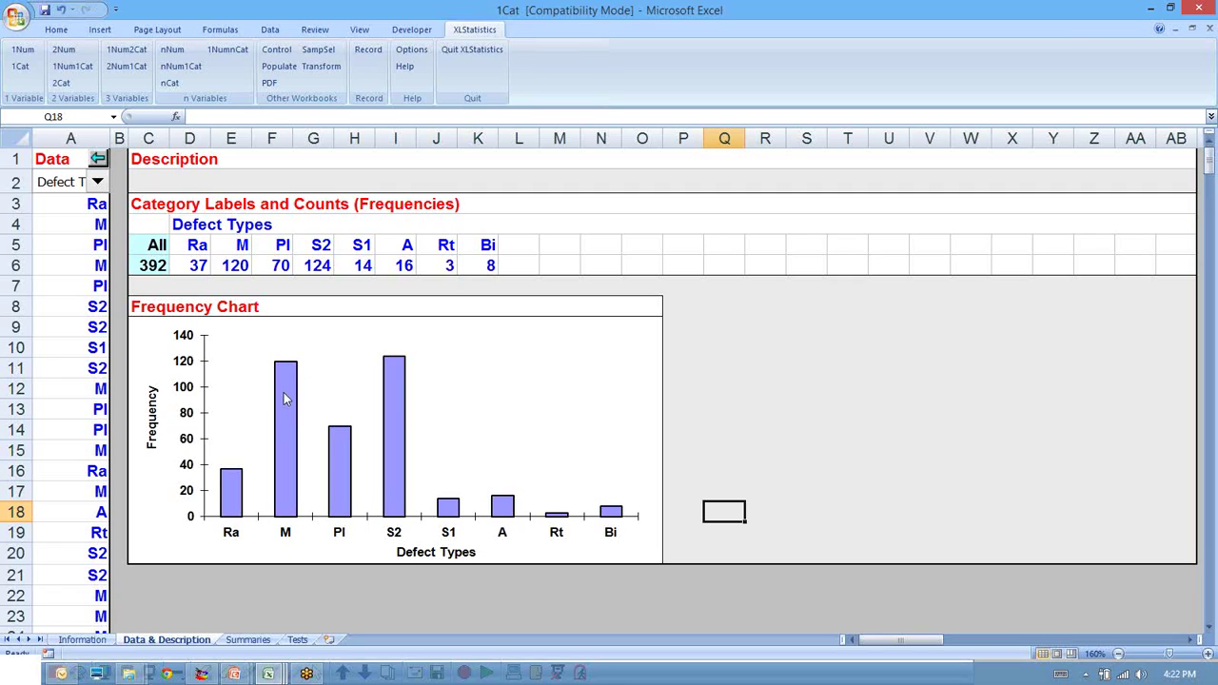
{"action": "left_click", "coordinate": [767, 406]}
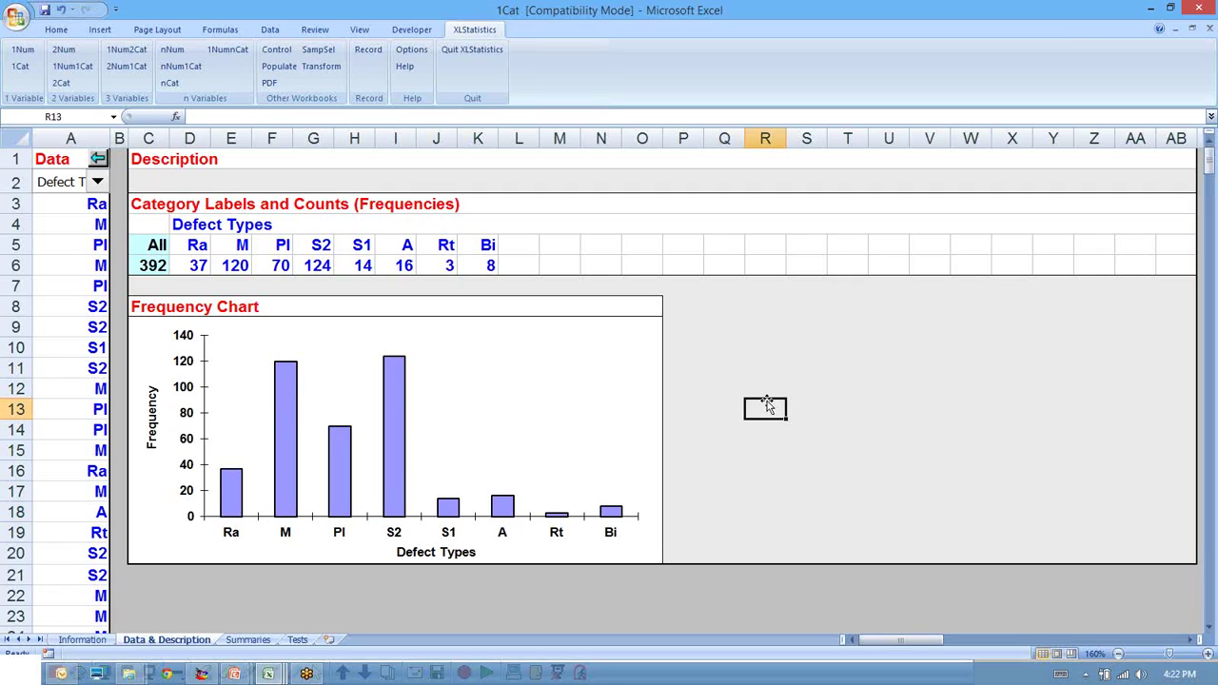
- Switch back to the slide show and advance past Categorical Output Variables to the Recap: One Variable Analysis slide
{"action": "left_click", "coordinate": [236, 674]}
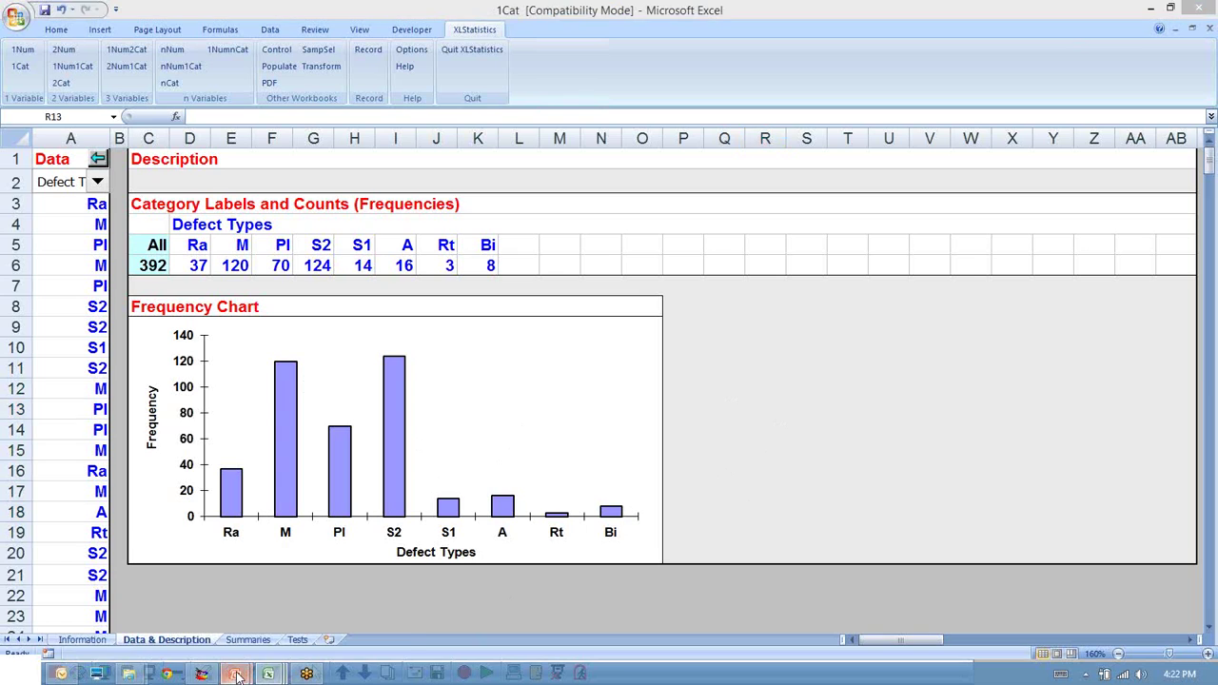
{"action": "left_click", "coordinate": [304, 623]}
{"action": "key", "text": "Right"}
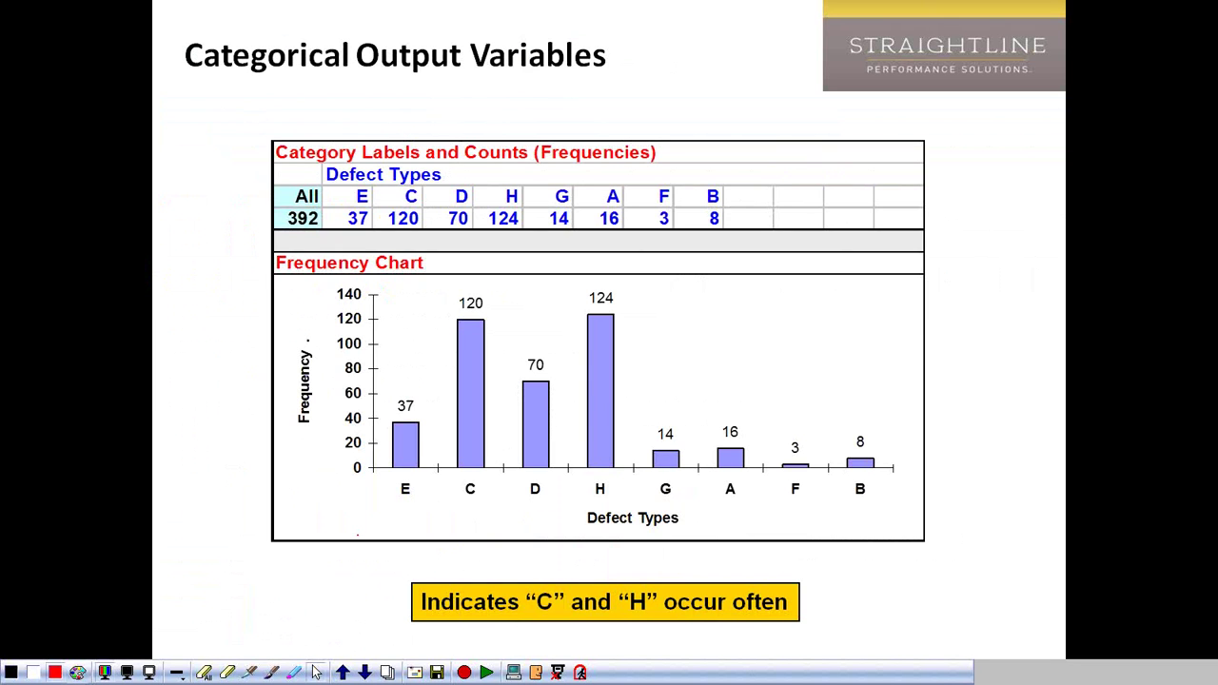
{"action": "key", "text": "Right"}
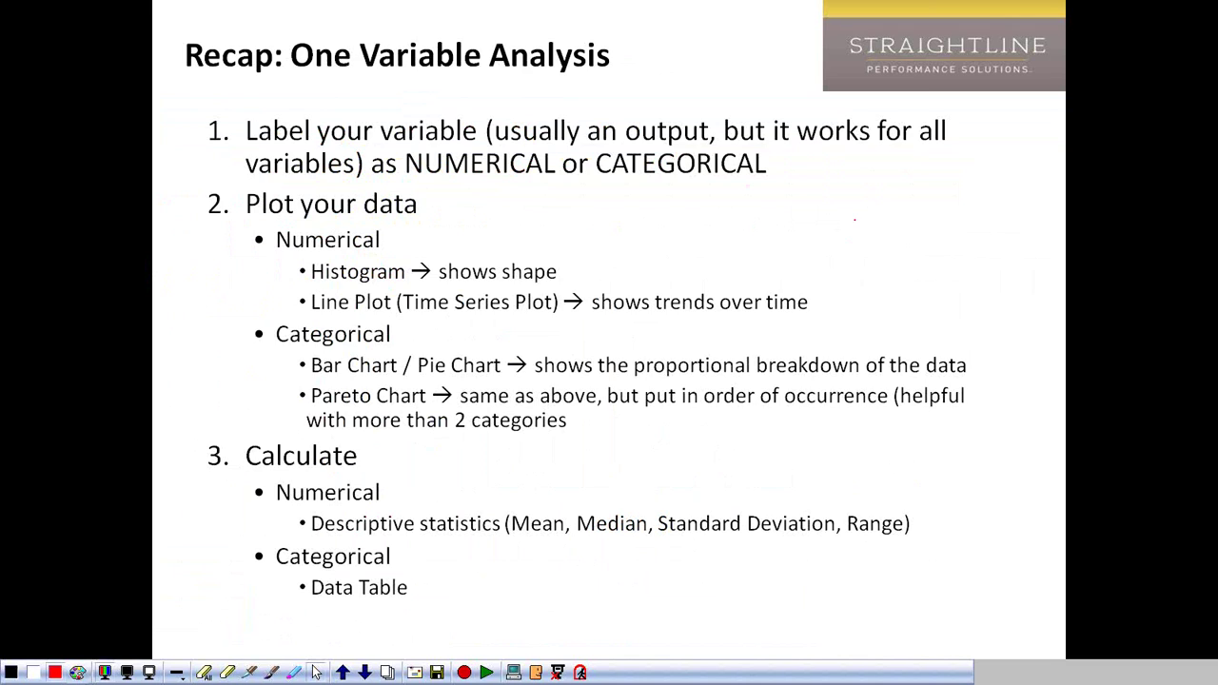
- Sketch a process box with an output arrow beside the recap list, labelling outputs WT as N and DT as C
{"action": "mouse_move", "coordinate": [938, 173]}
{"action": "left_mouse_down"}
{"action": "mouse_move", "coordinate": [897, 174]}
{"action": "mouse_move", "coordinate": [900, 270]}
{"action": "mouse_move", "coordinate": [961, 283]}
{"action": "mouse_move", "coordinate": [954, 167]}
{"action": "left_mouse_up"}
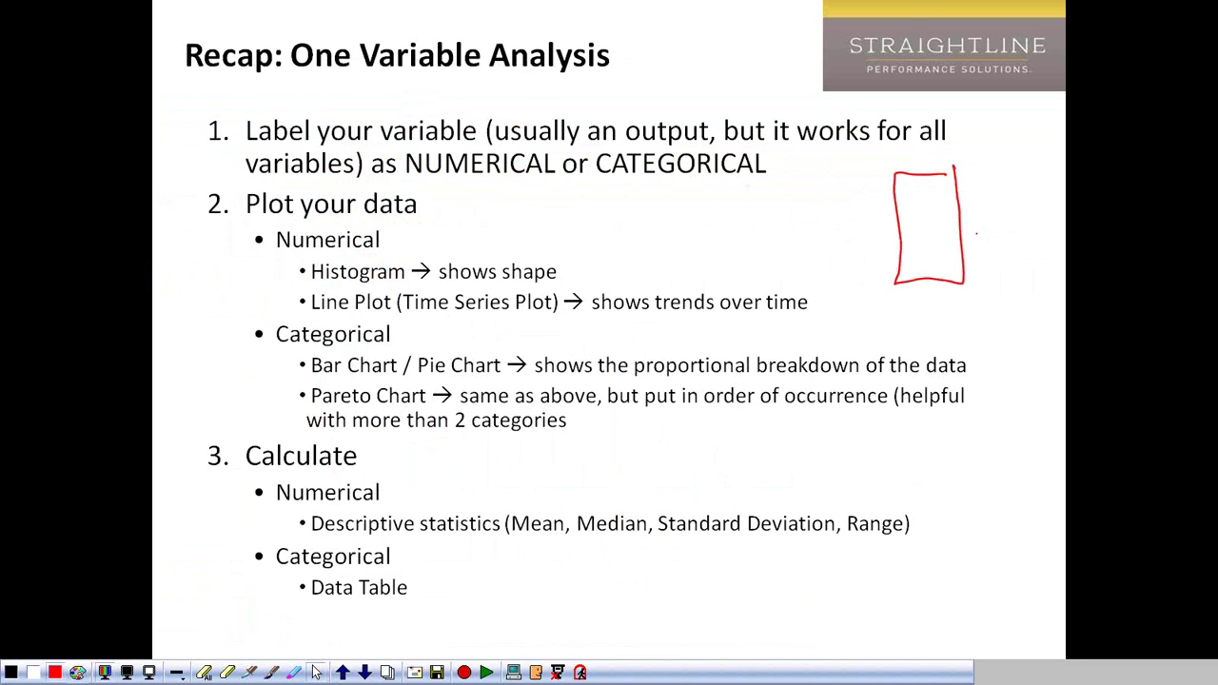
{"action": "left_click_drag", "start_coordinate": [1024, 220], "coordinate": [959, 222]}
{"action": "left_click_drag", "start_coordinate": [1029, 208], "coordinate": [1017, 232]}
{"action": "left_click_drag", "start_coordinate": [975, 173], "coordinate": [1005, 191]}
{"action": "left_click_drag", "start_coordinate": [991, 169], "coordinate": [1021, 165]}
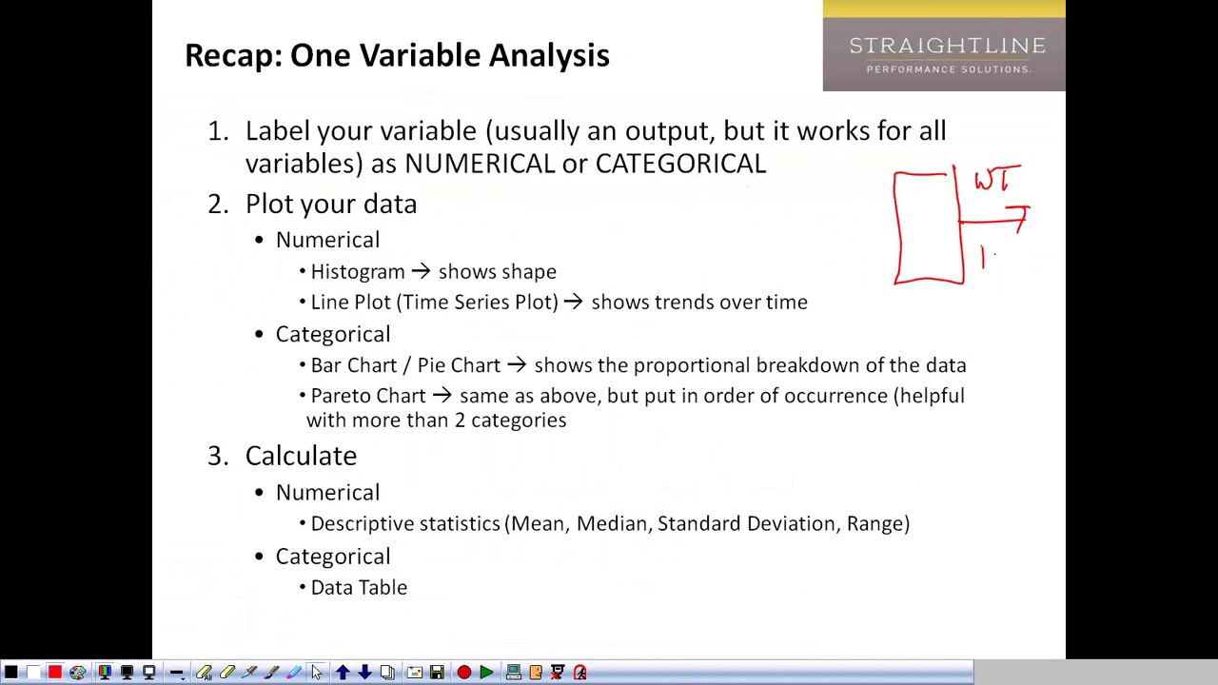
{"action": "left_click_drag", "start_coordinate": [1008, 245], "coordinate": [1011, 268]}
{"action": "left_click_drag", "start_coordinate": [986, 247], "coordinate": [1022, 241]}
{"action": "left_click_drag", "start_coordinate": [1038, 164], "coordinate": [1052, 161]}
{"action": "left_click_drag", "start_coordinate": [1052, 251], "coordinate": [1064, 270]}
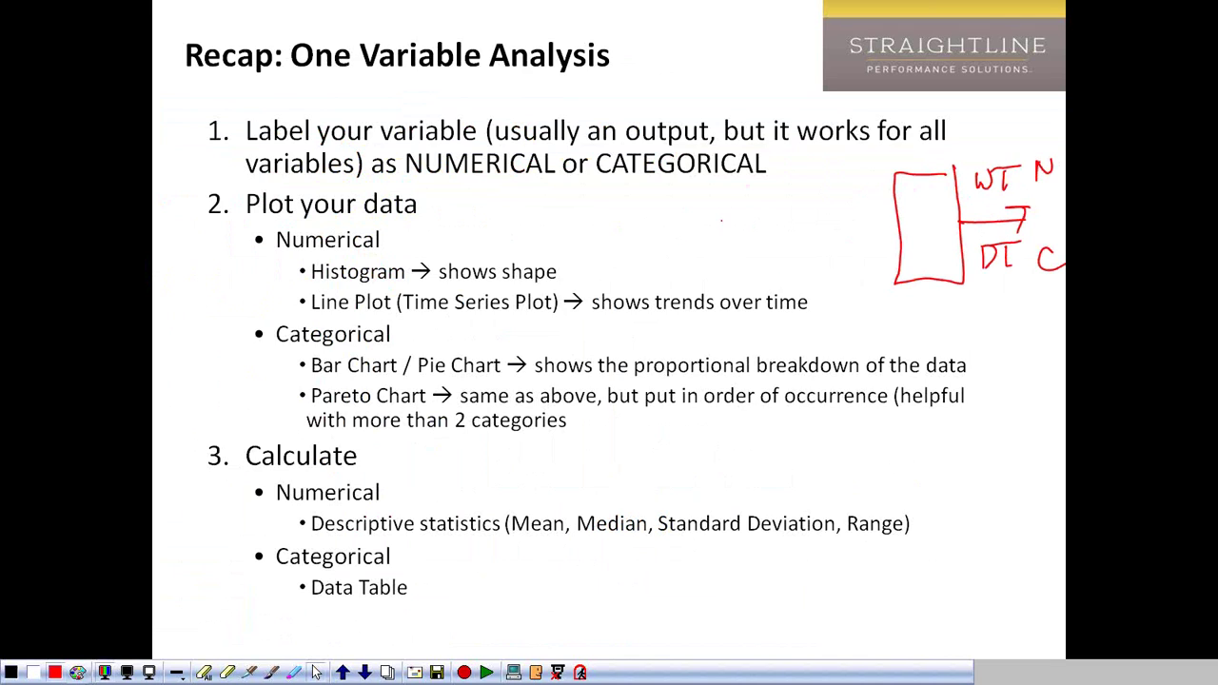
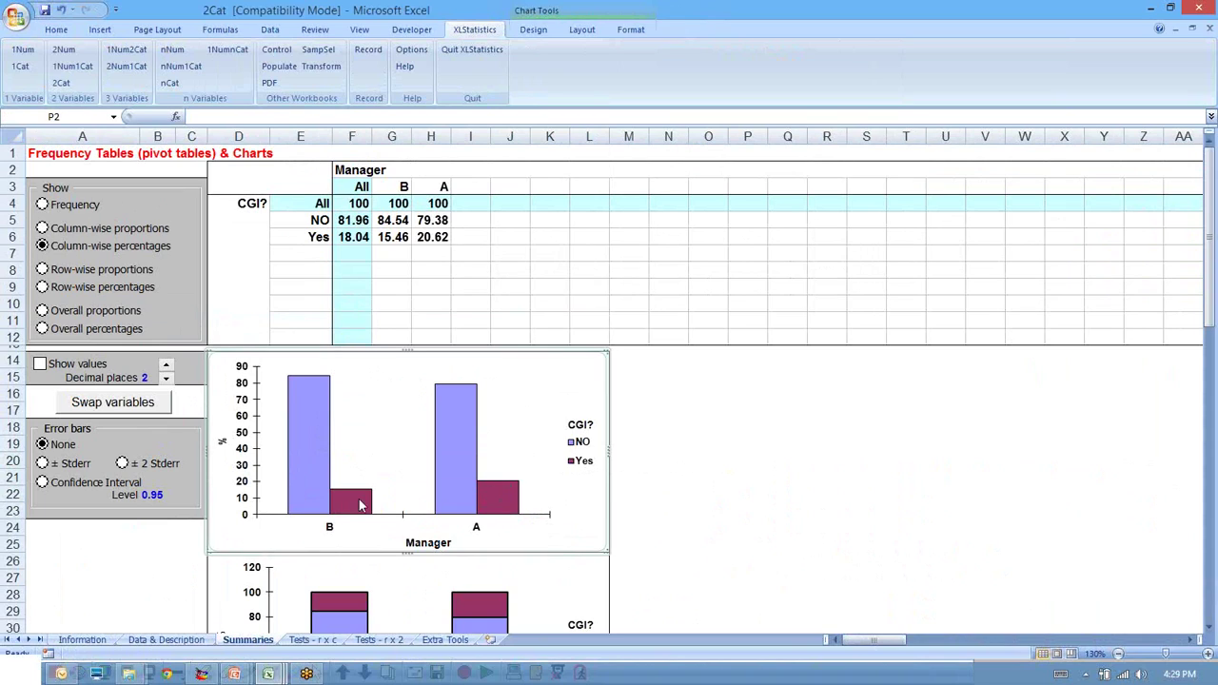
- Try setting Manager as the first variable in the 2Cat data, and view the resulting summary chart
{"action": "mouse_move", "coordinate": [514, 501]}
{"action": "left_click", "coordinate": [174, 642]}
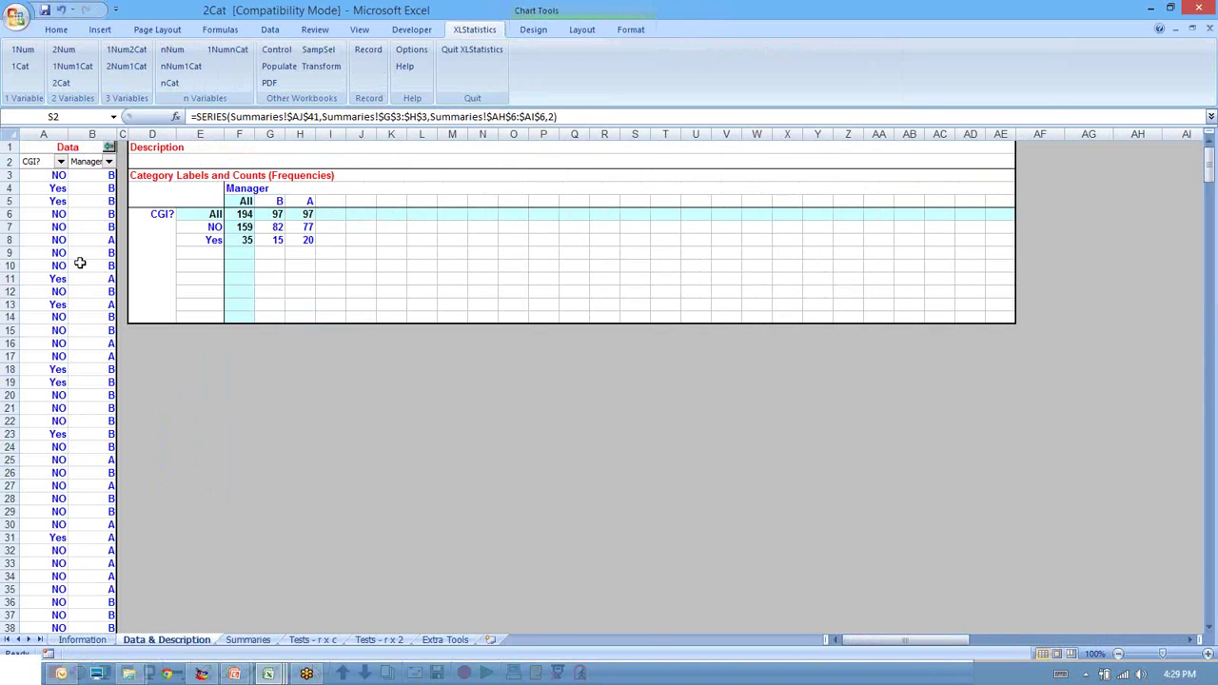
{"action": "left_click", "coordinate": [60, 162]}
{"action": "left_click", "coordinate": [41, 186]}
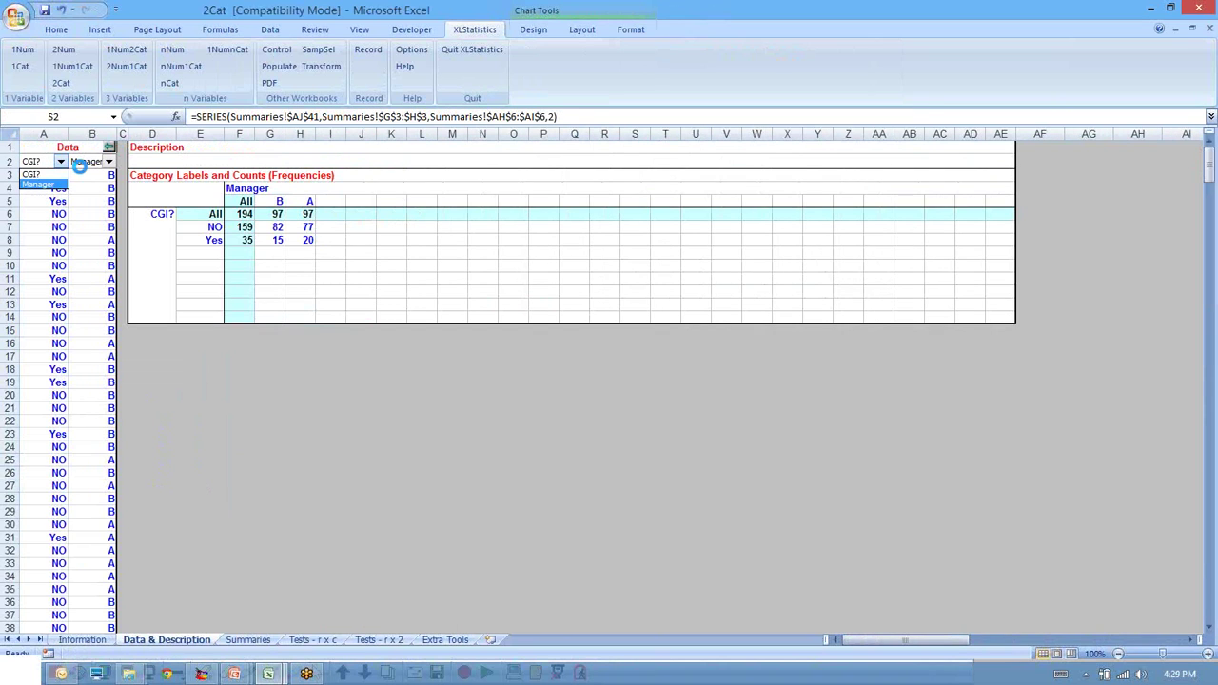
{"action": "key", "text": "Return"}
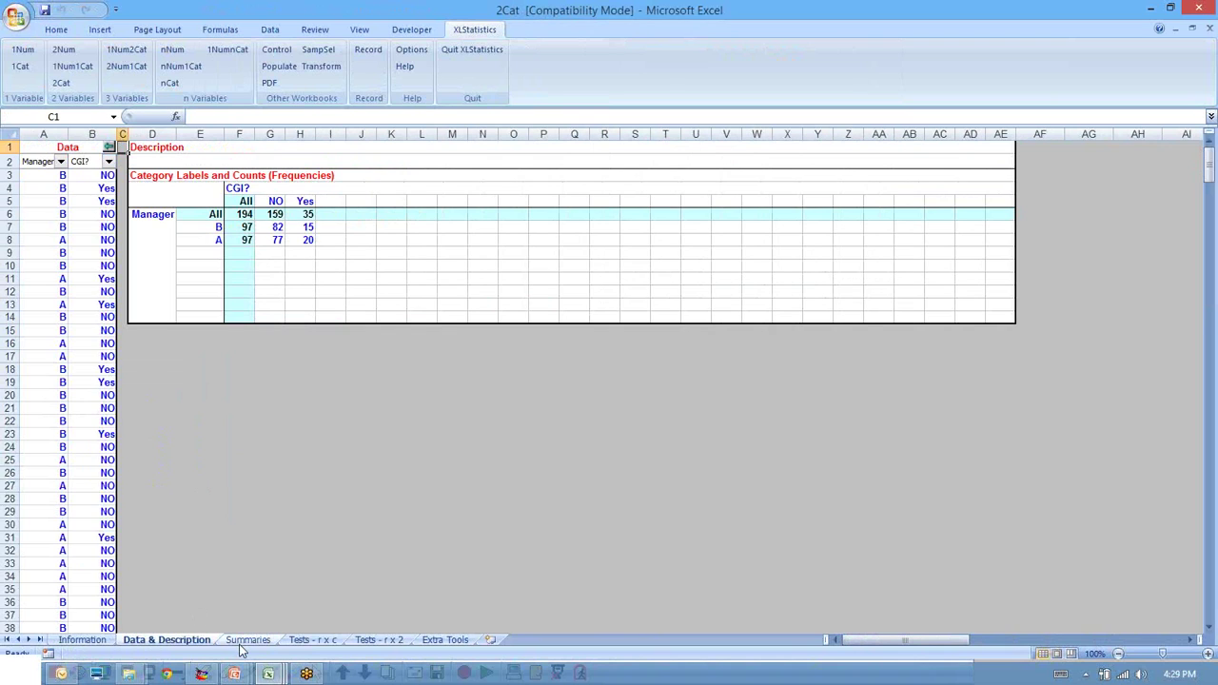
{"action": "left_click", "coordinate": [247, 639]}
{"action": "left_click", "coordinate": [414, 440]}
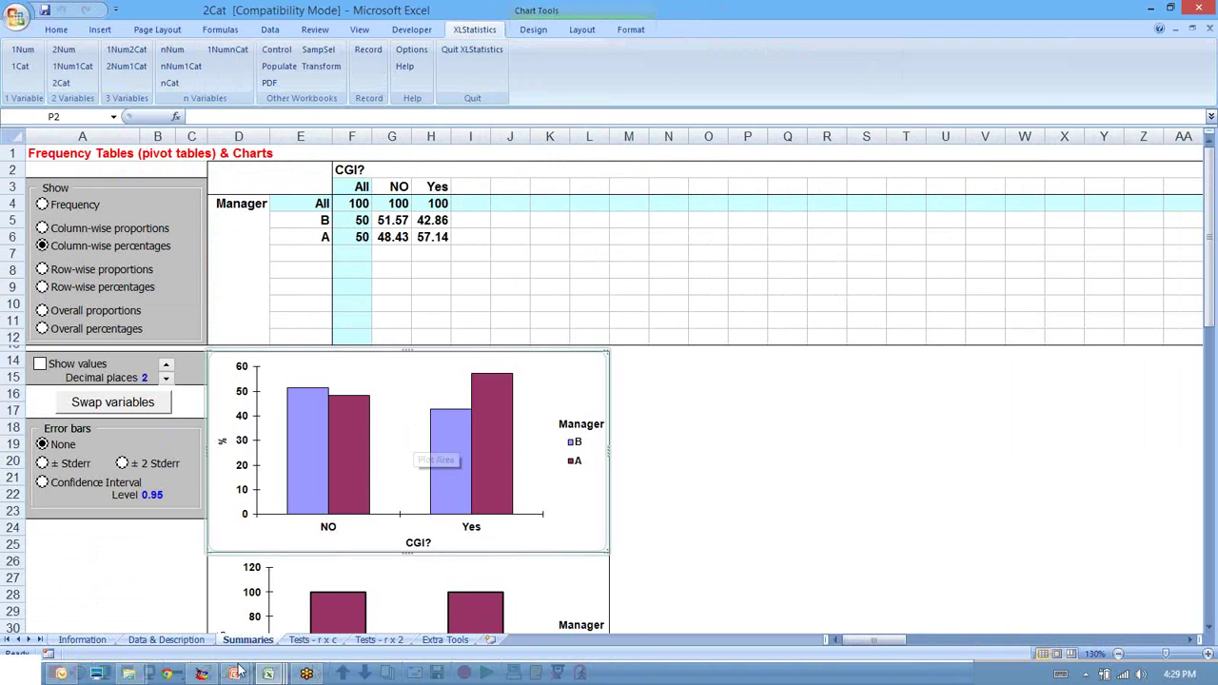
- Restore CGI? as the first variable and Manager as the second in the 2Cat data
{"action": "left_click", "coordinate": [166, 640]}
{"action": "left_click", "coordinate": [60, 161]}
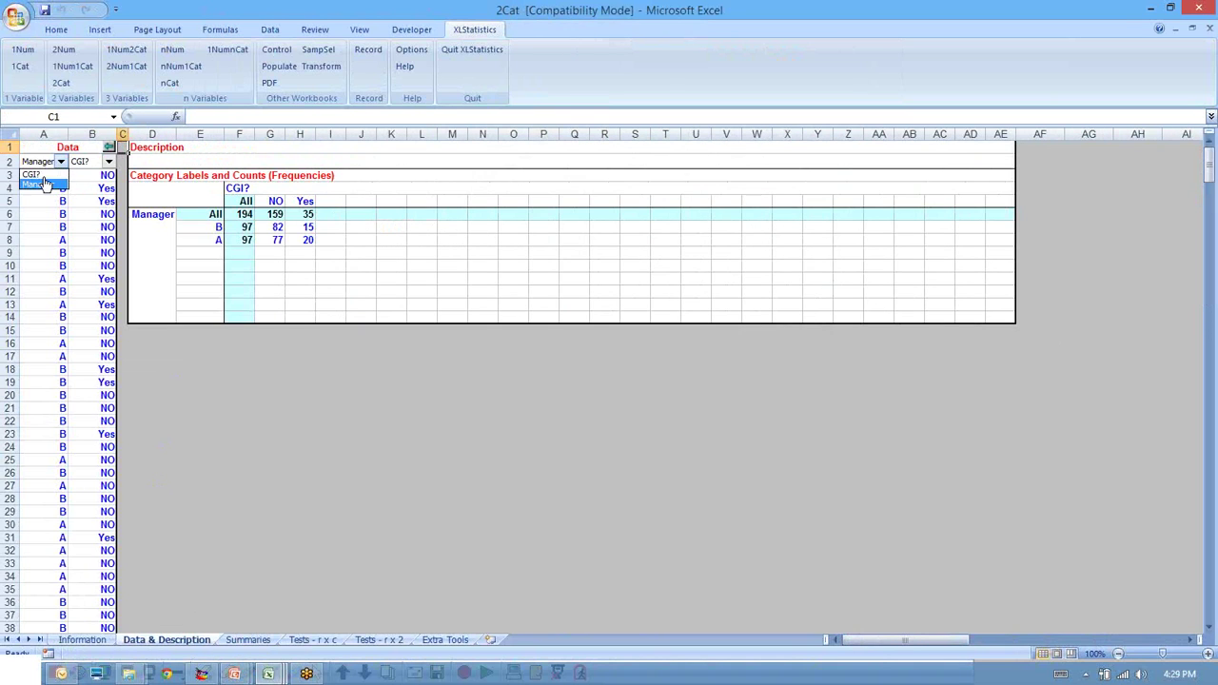
{"action": "left_click", "coordinate": [45, 177]}
{"action": "left_click", "coordinate": [108, 161]}
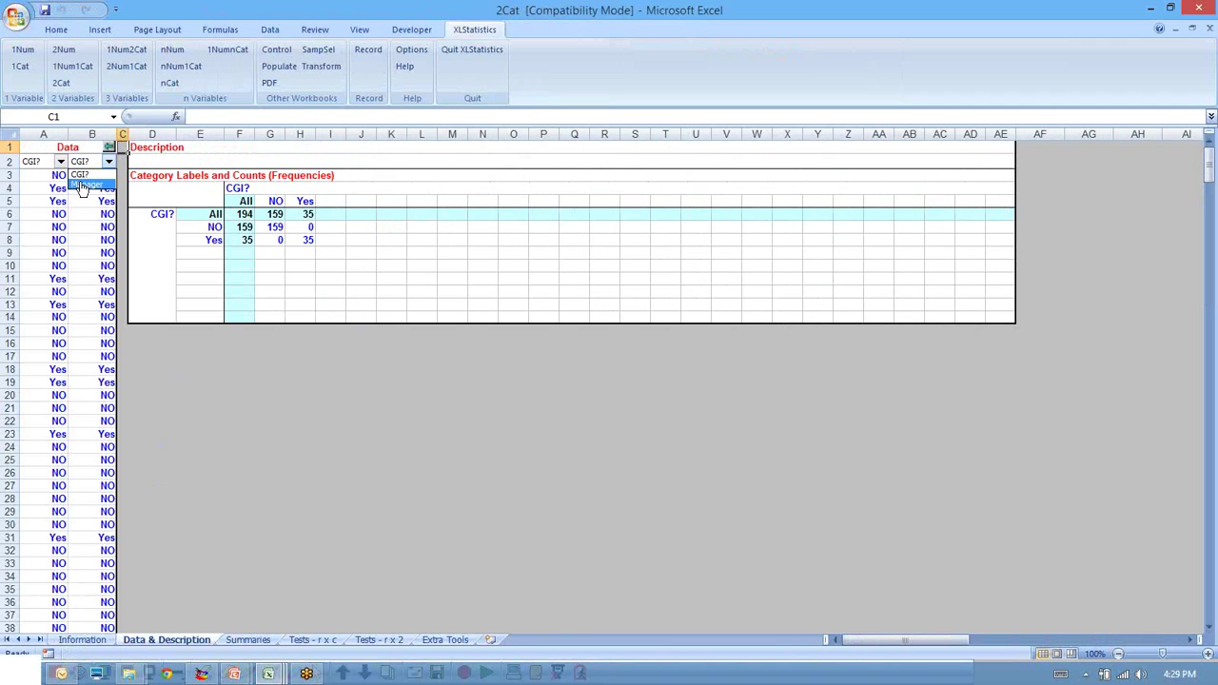
{"action": "left_click", "coordinate": [82, 187]}
- Swap the variables in the 2Cat summary chart and show its bar values with 1 decimal place
{"action": "left_click", "coordinate": [247, 639]}
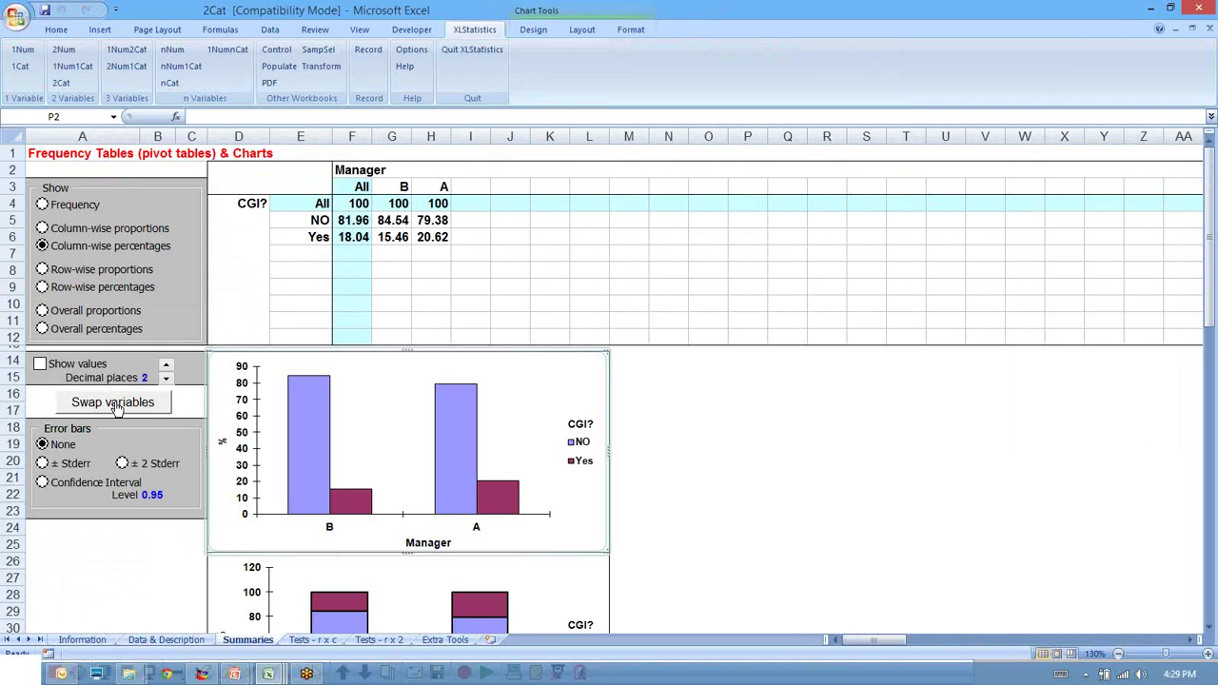
{"action": "left_click", "coordinate": [114, 403]}
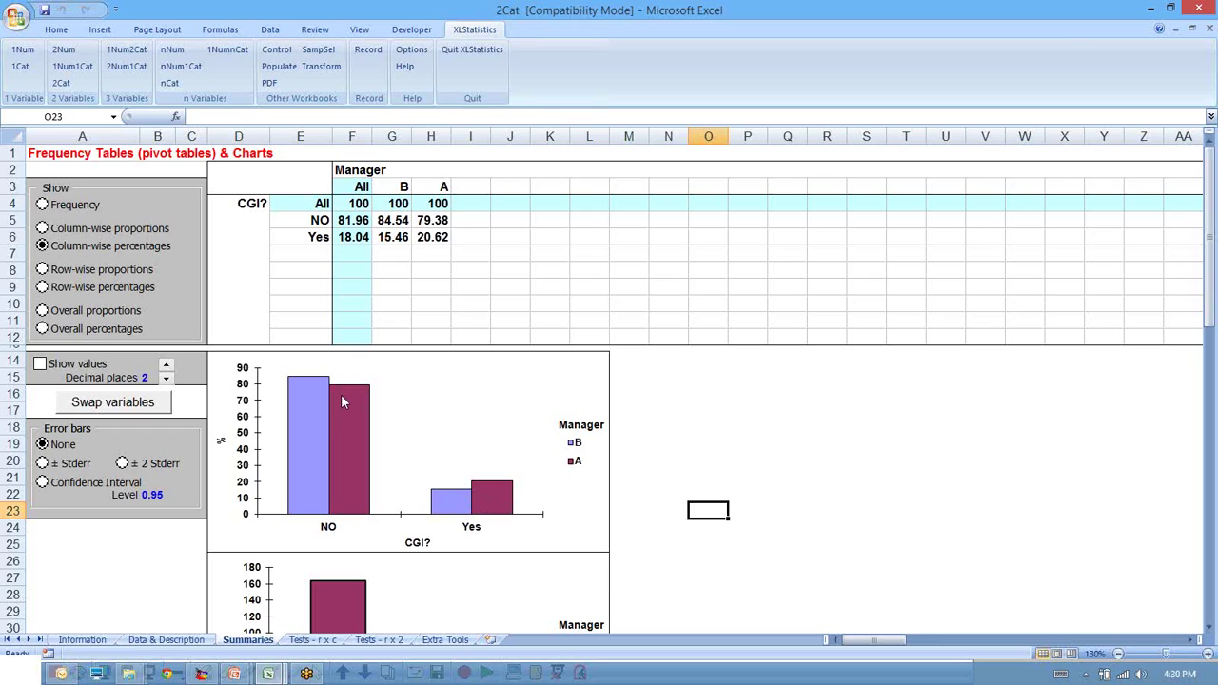
{"action": "left_click", "coordinate": [40, 364]}
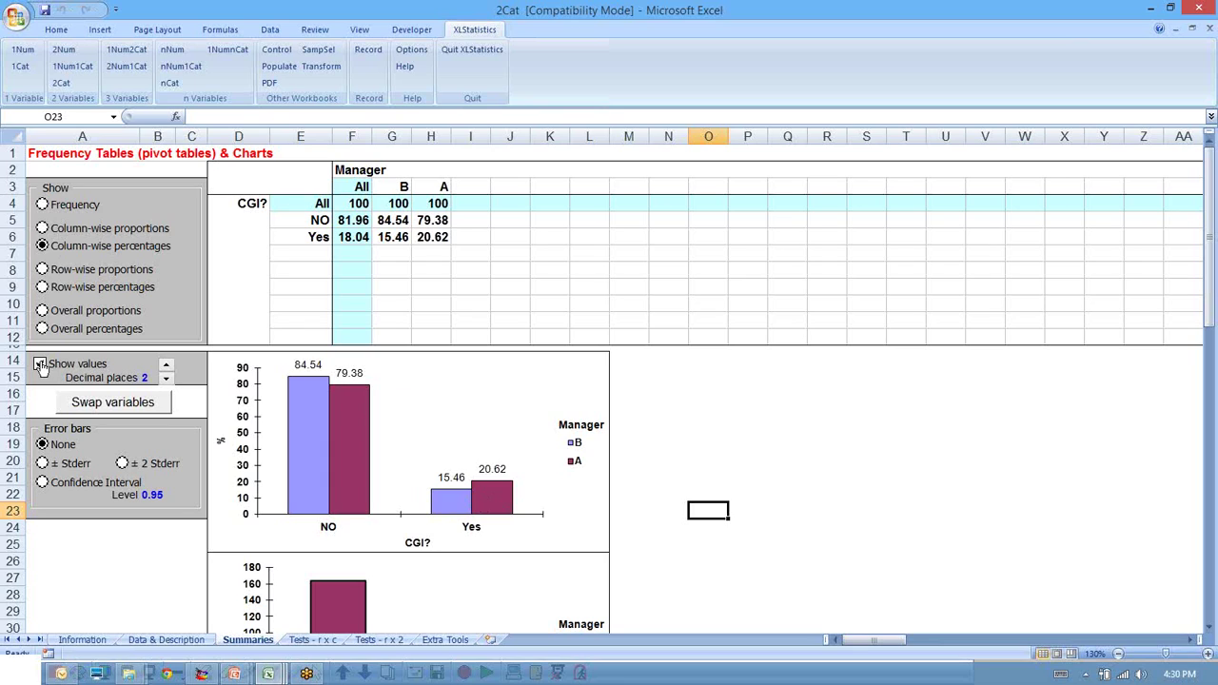
{"action": "left_click", "coordinate": [40, 366]}
{"action": "left_click", "coordinate": [166, 381]}
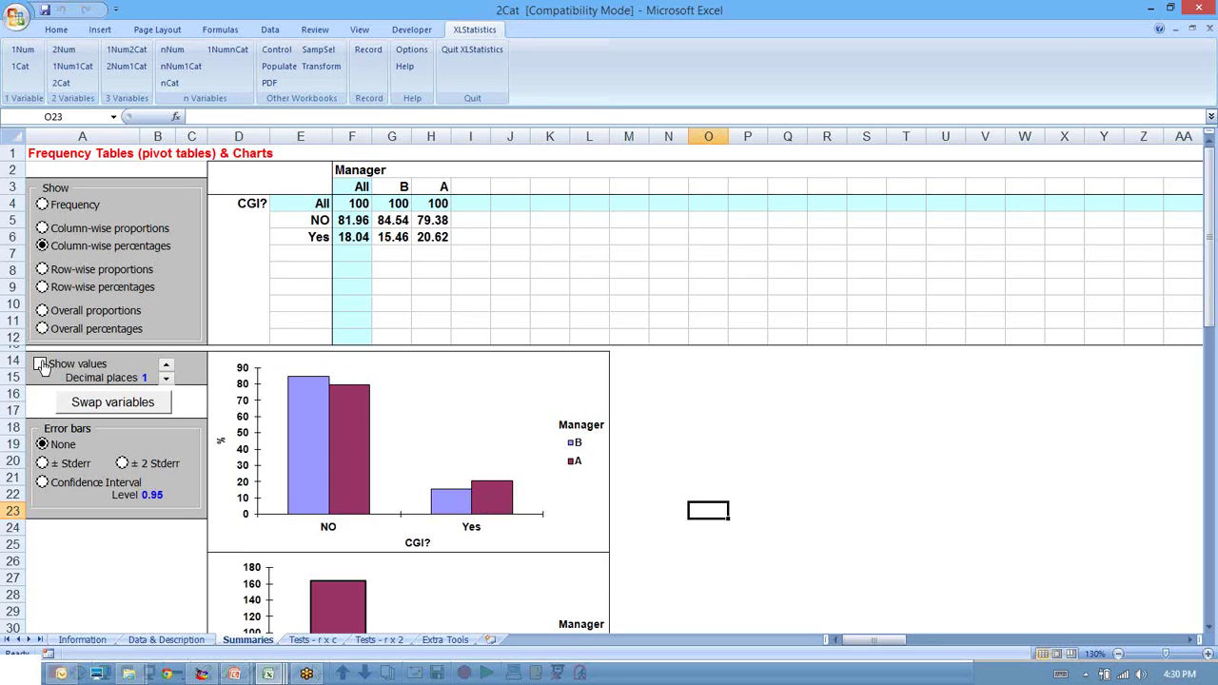
{"action": "left_click", "coordinate": [40, 364]}
{"action": "left_click", "coordinate": [165, 379]}
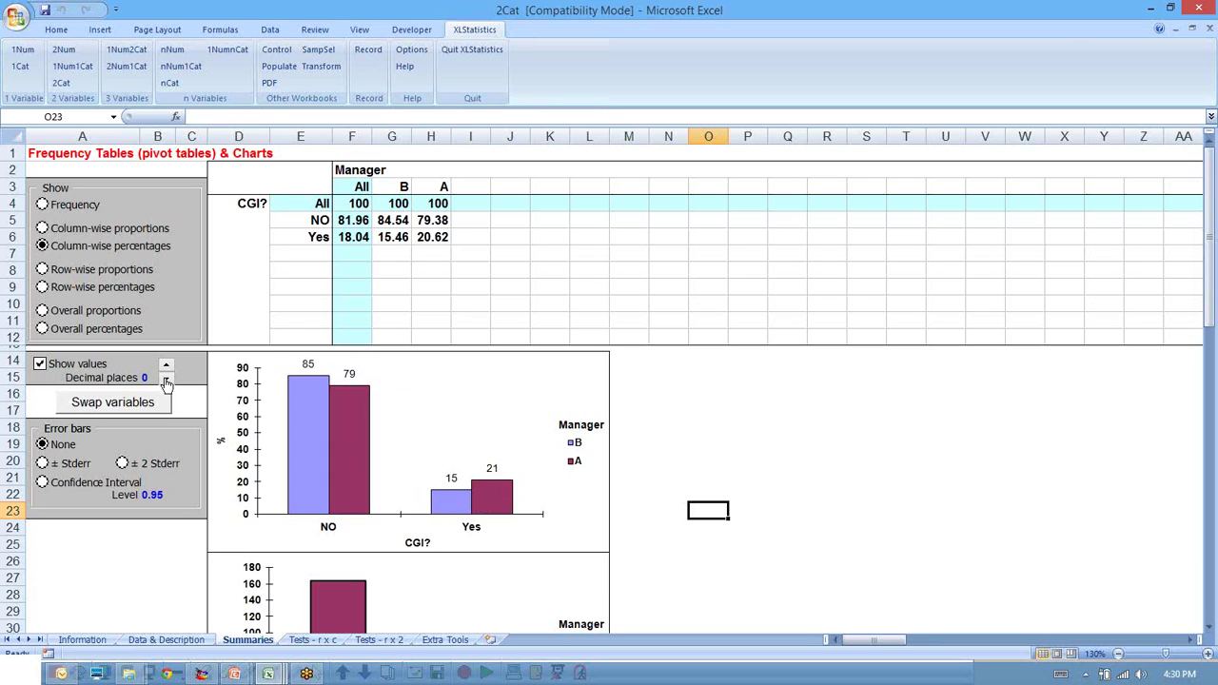
{"action": "left_click", "coordinate": [165, 367]}
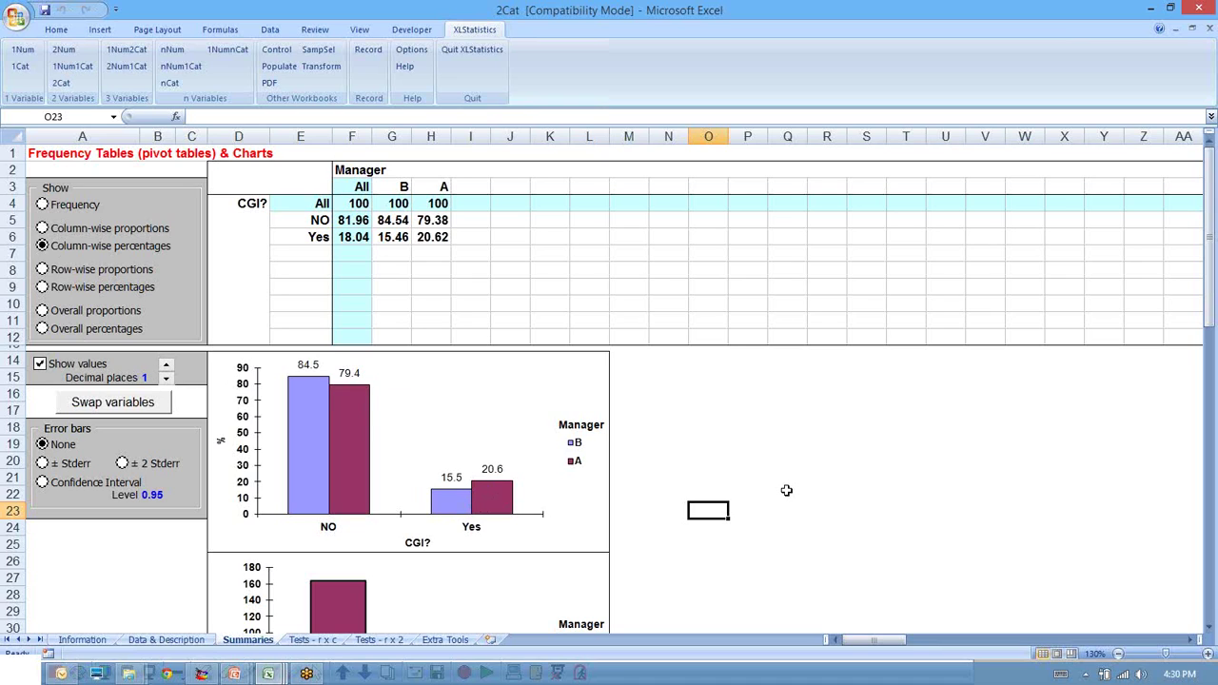
{"action": "scroll", "coordinate": [786, 490], "scroll_direction": "down", "scroll_amount": 2}
{"action": "scroll", "coordinate": [784, 489], "scroll_direction": "up", "scroll_amount": 2}
{"action": "scroll", "coordinate": [784, 486], "scroll_direction": "down", "scroll_amount": 1}
{"action": "scroll", "coordinate": [786, 486], "scroll_direction": "up", "scroll_amount": 1}
- Switch to the Cat Output, Cat Input slide, draw a question mark beside the P-A-G circle, and return to the 2Cat summary
{"action": "mouse_move", "coordinate": [267, 675]}
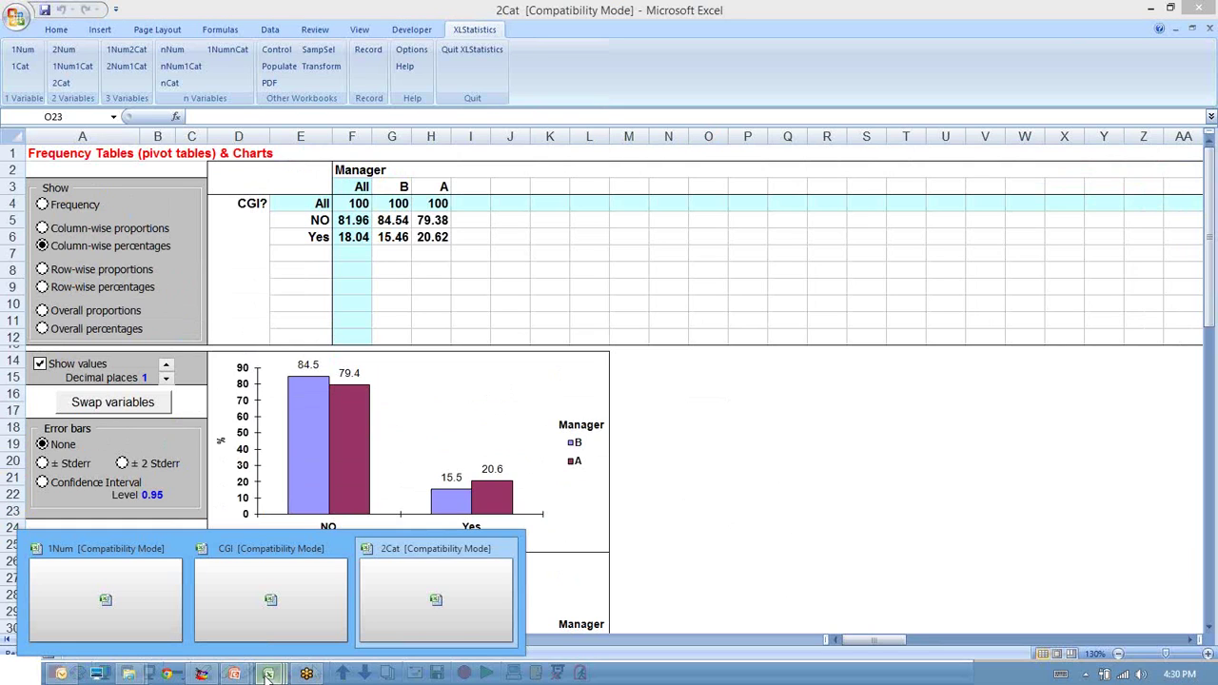
{"action": "left_click", "coordinate": [299, 604]}
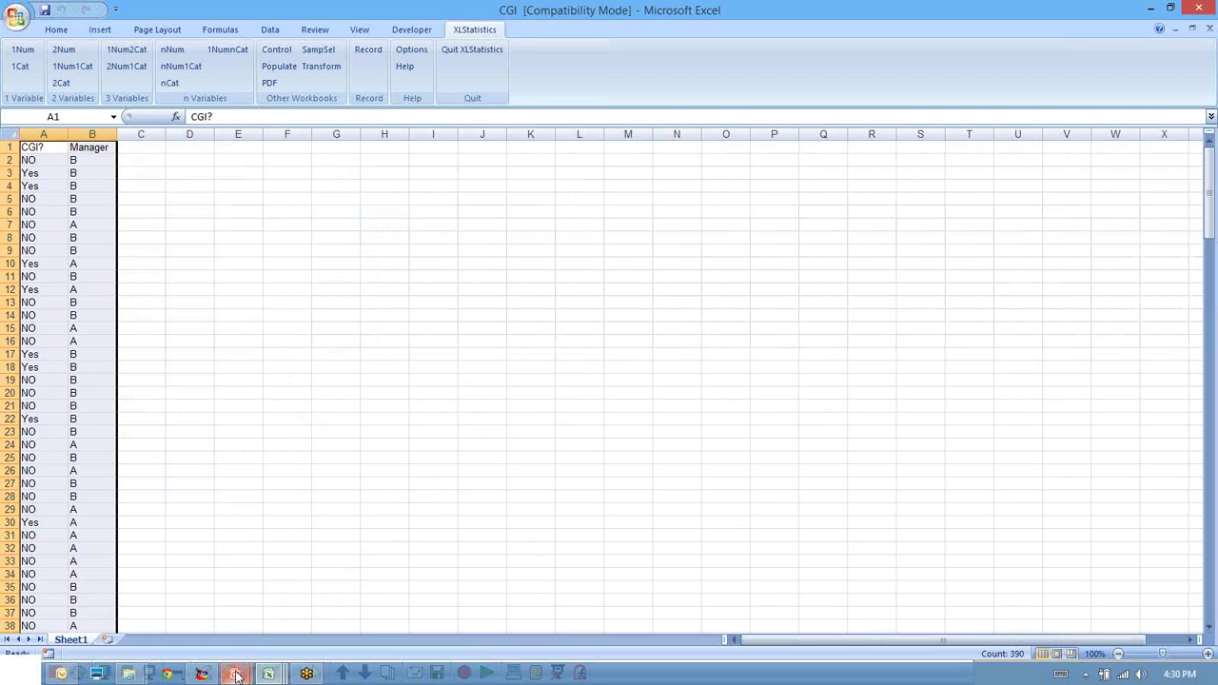
{"action": "mouse_move", "coordinate": [240, 672]}
{"action": "left_click", "coordinate": [299, 620]}
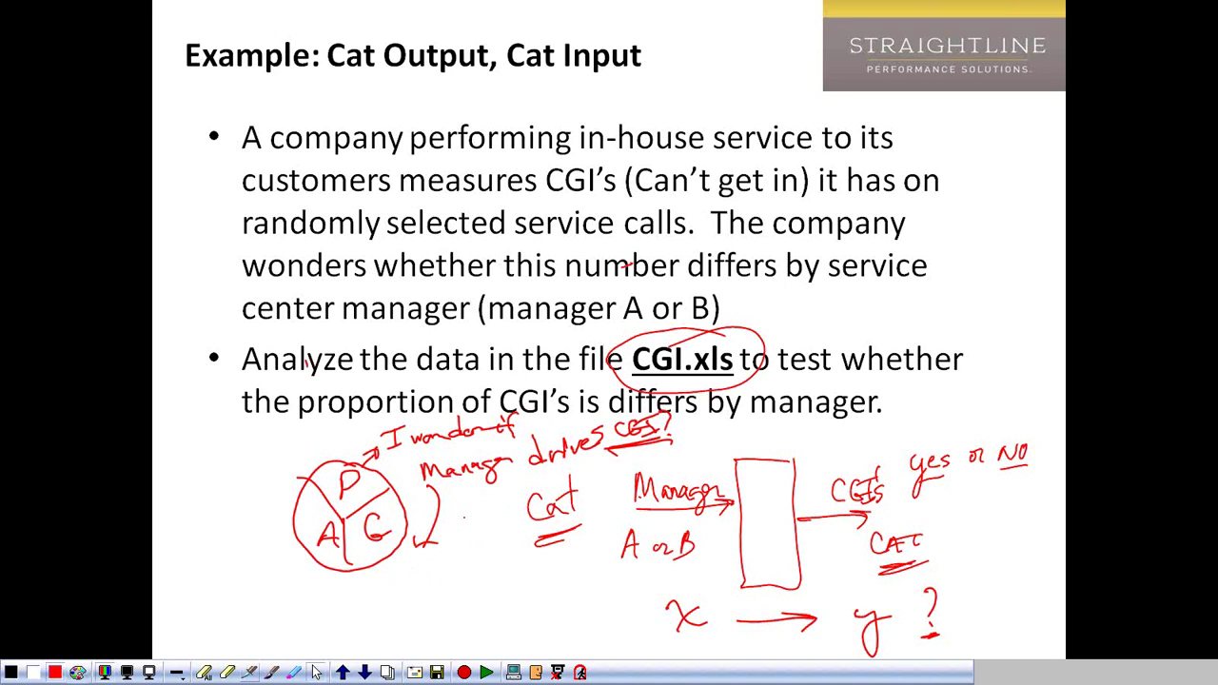
{"action": "left_click_drag", "start_coordinate": [462, 511], "coordinate": [468, 522]}
{"action": "key", "text": "alt+Tab"}
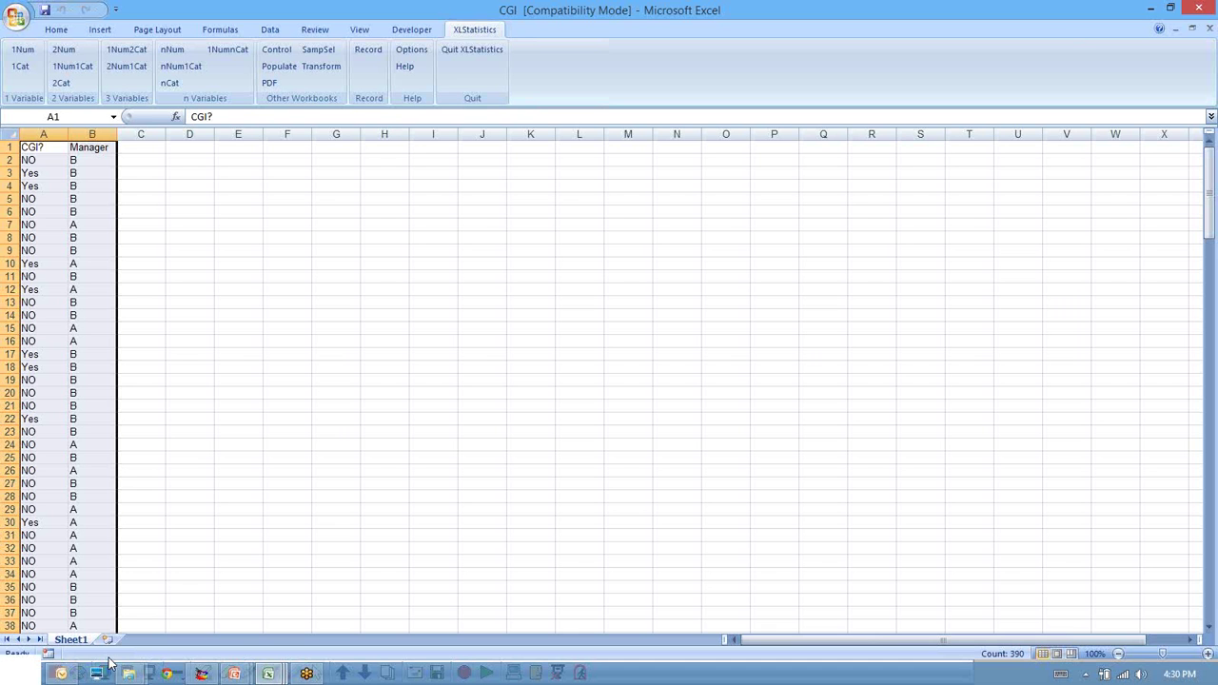
{"action": "key", "text": "alt+Tab"}
{"action": "key", "text": "alt+Tab"}
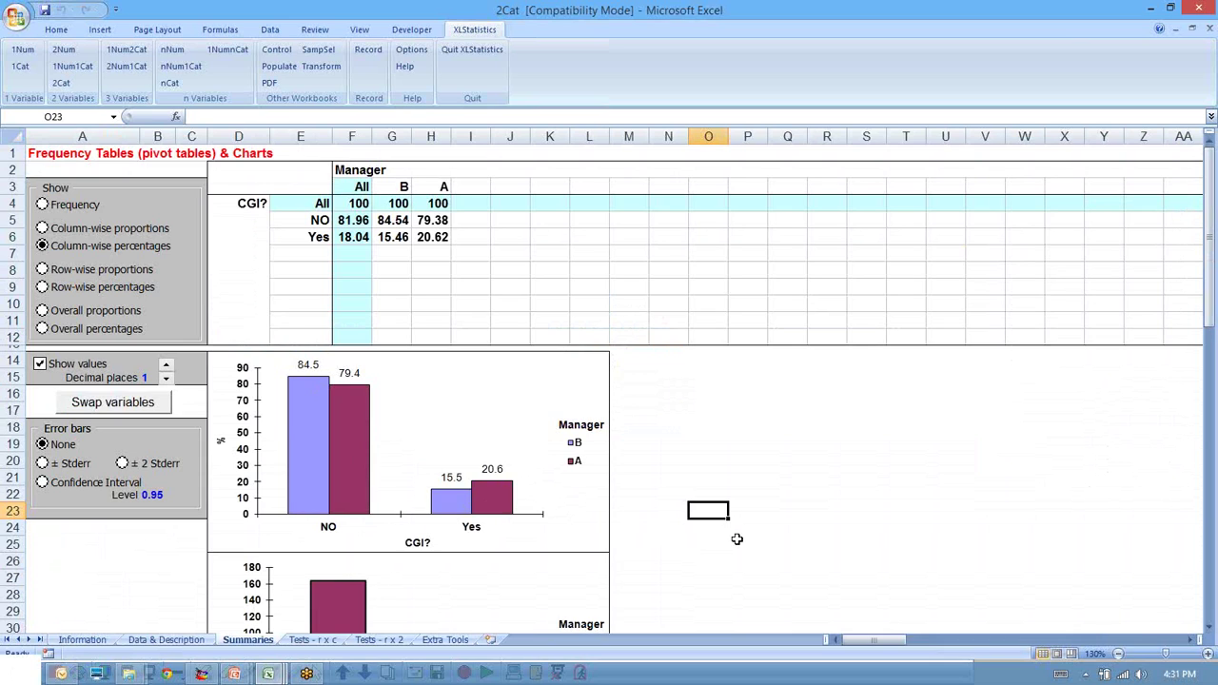
- Check the 100% column totals across the managers, and set the chart's error bars to Confidence Interval
{"action": "left_click", "coordinate": [359, 204]}
{"action": "key", "text": "Right"}
{"action": "key", "text": "Right"}
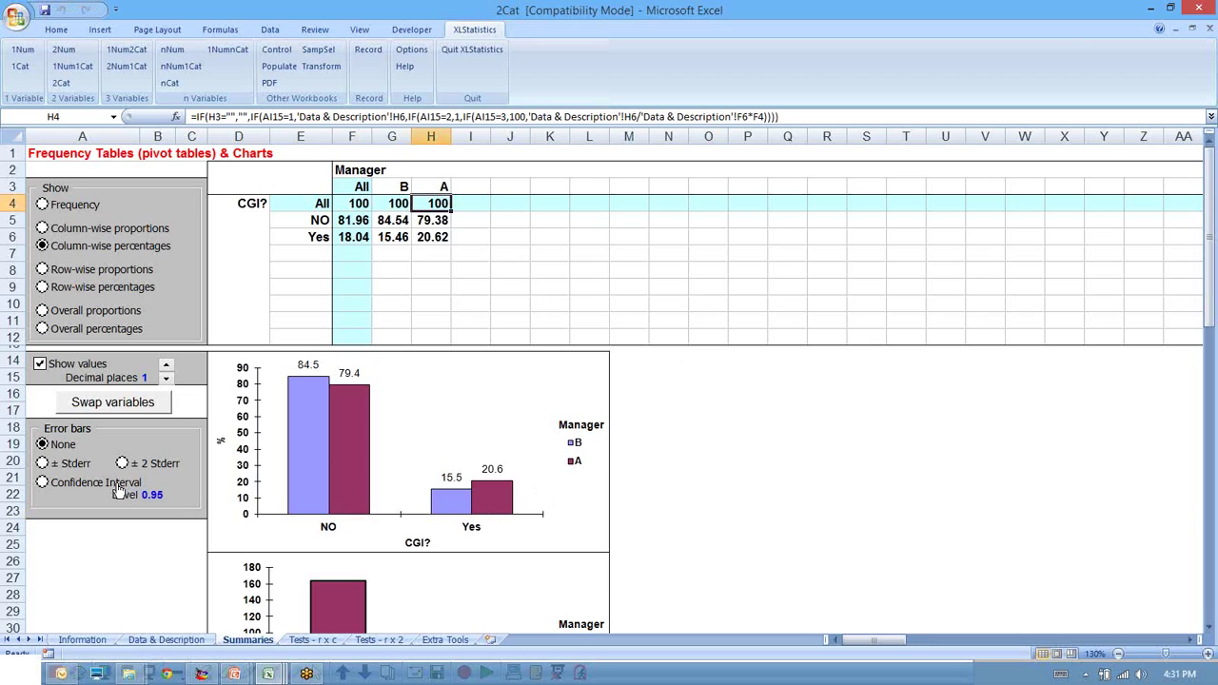
{"action": "left_click", "coordinate": [42, 485]}
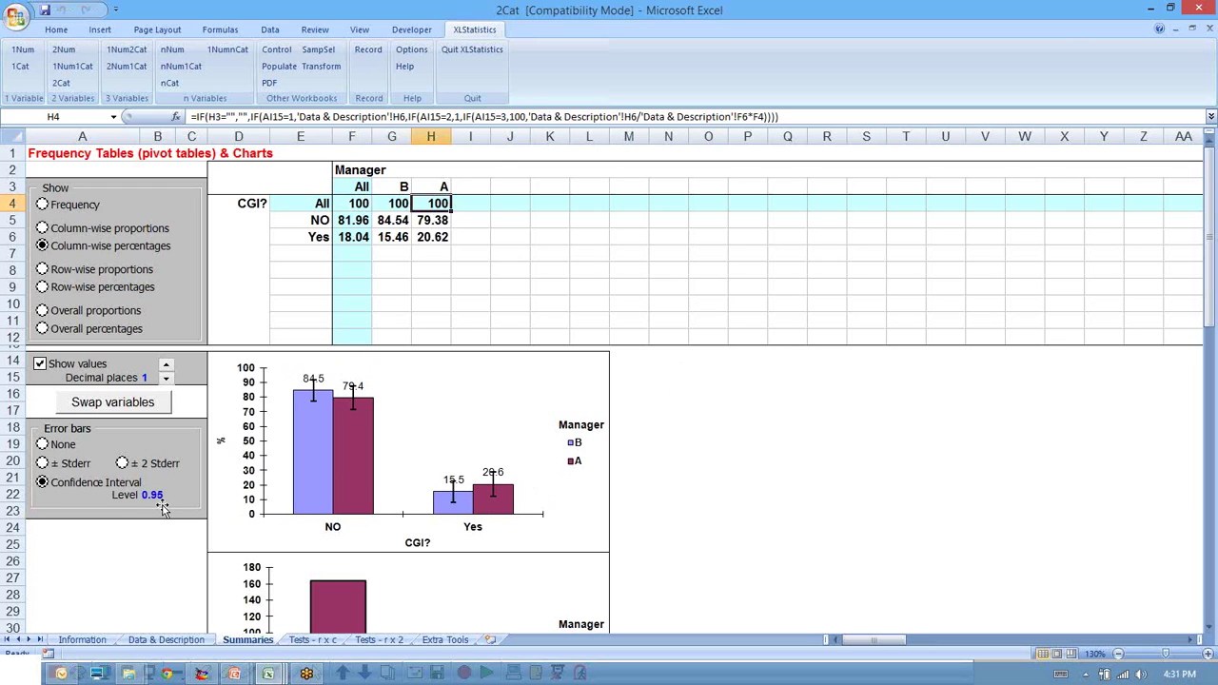
{"action": "left_click", "coordinate": [155, 495]}
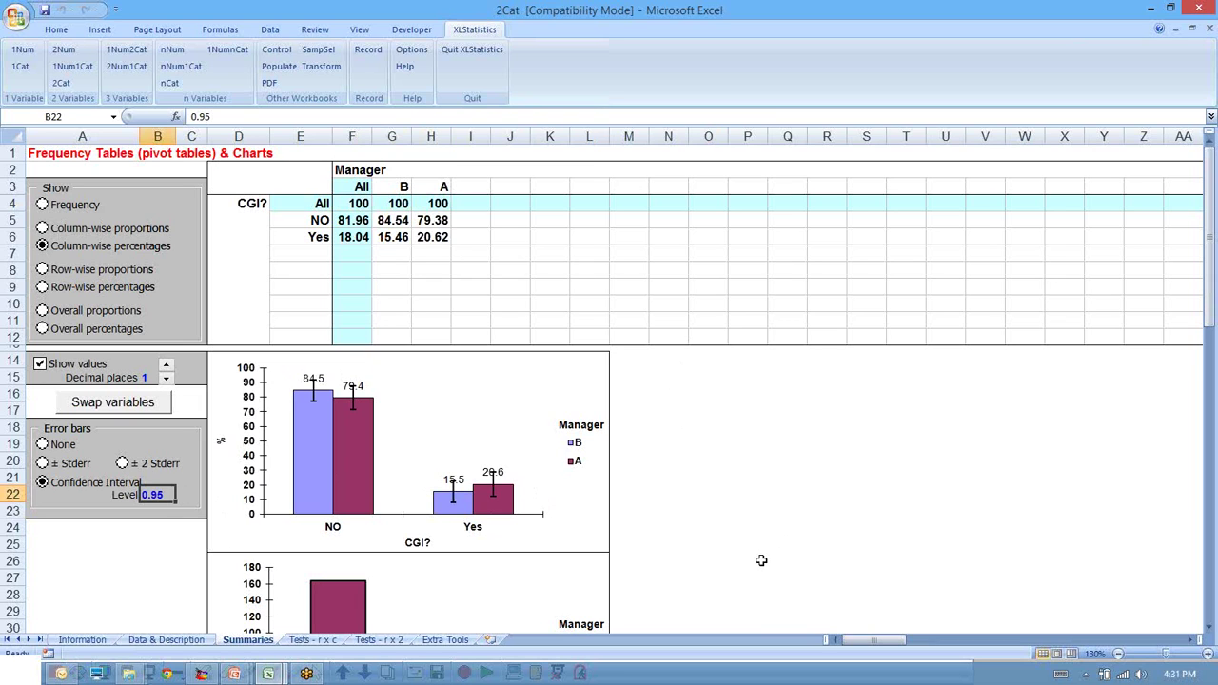
- Enlarge the summary sheet to 190% and hide the bar values so only the error bars mark the columns
{"action": "scroll", "coordinate": [756, 562], "scroll_direction": "up", "scroll_amount": 2}
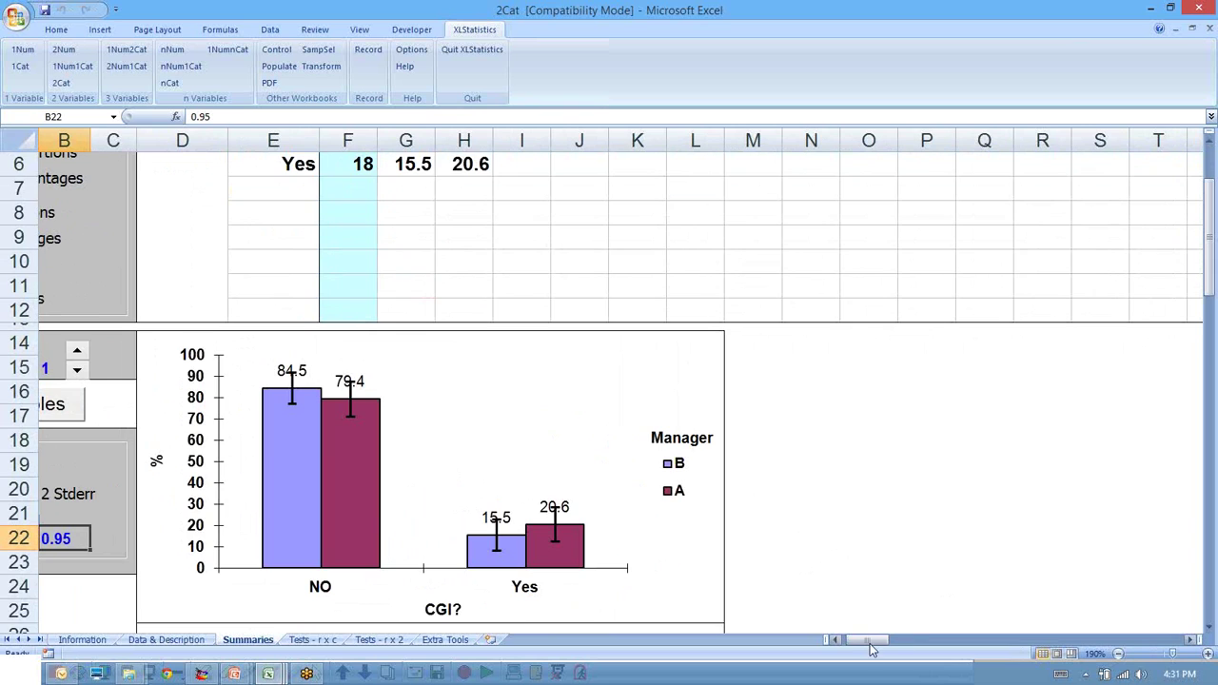
{"action": "left_click_drag", "start_coordinate": [838, 640], "coordinate": [841, 645]}
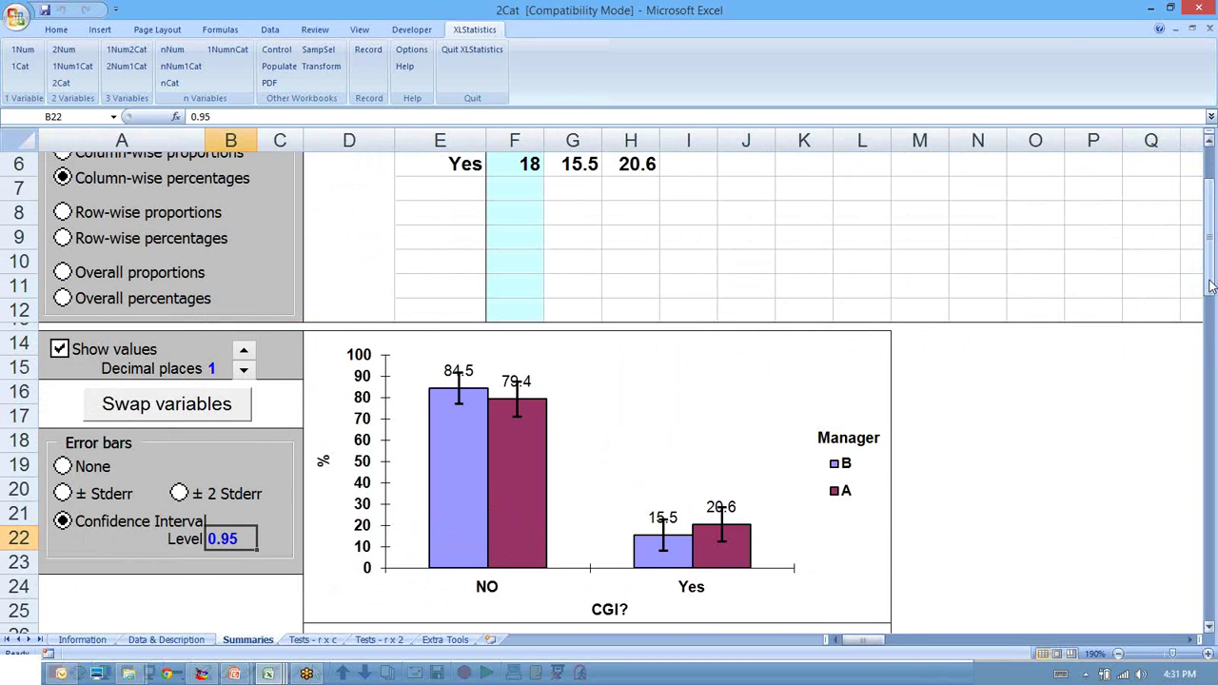
{"action": "left_click_drag", "start_coordinate": [1210, 284], "coordinate": [1210, 297]}
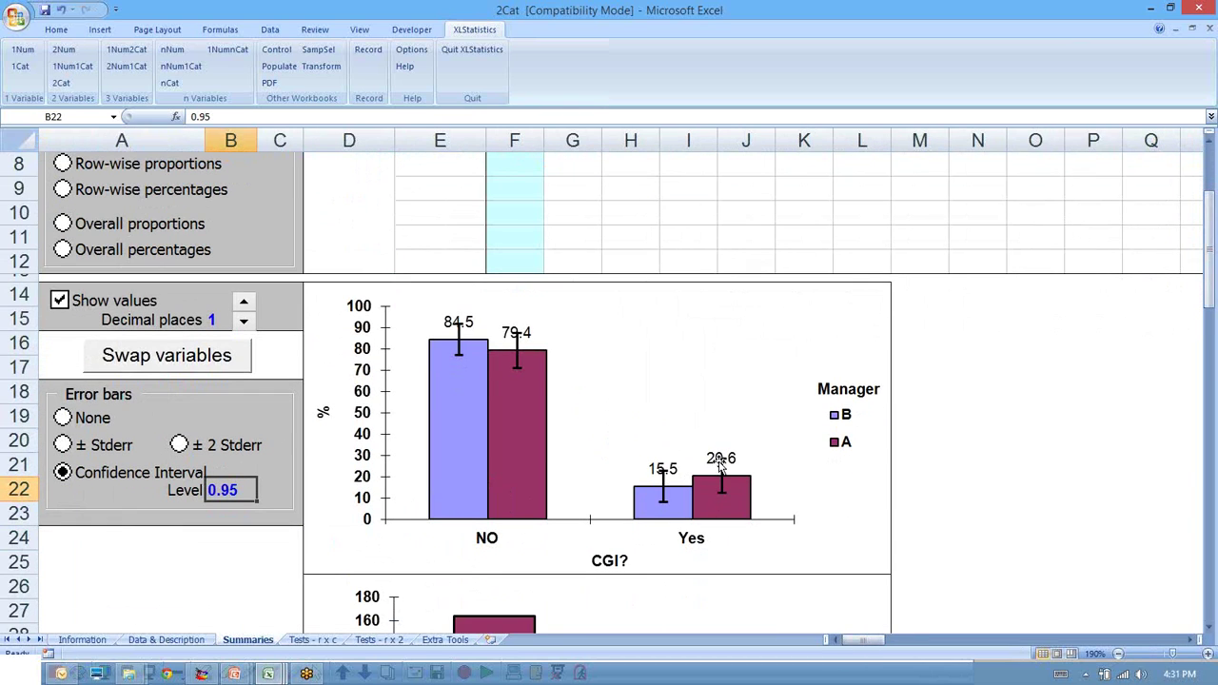
{"action": "left_click", "coordinate": [59, 301]}
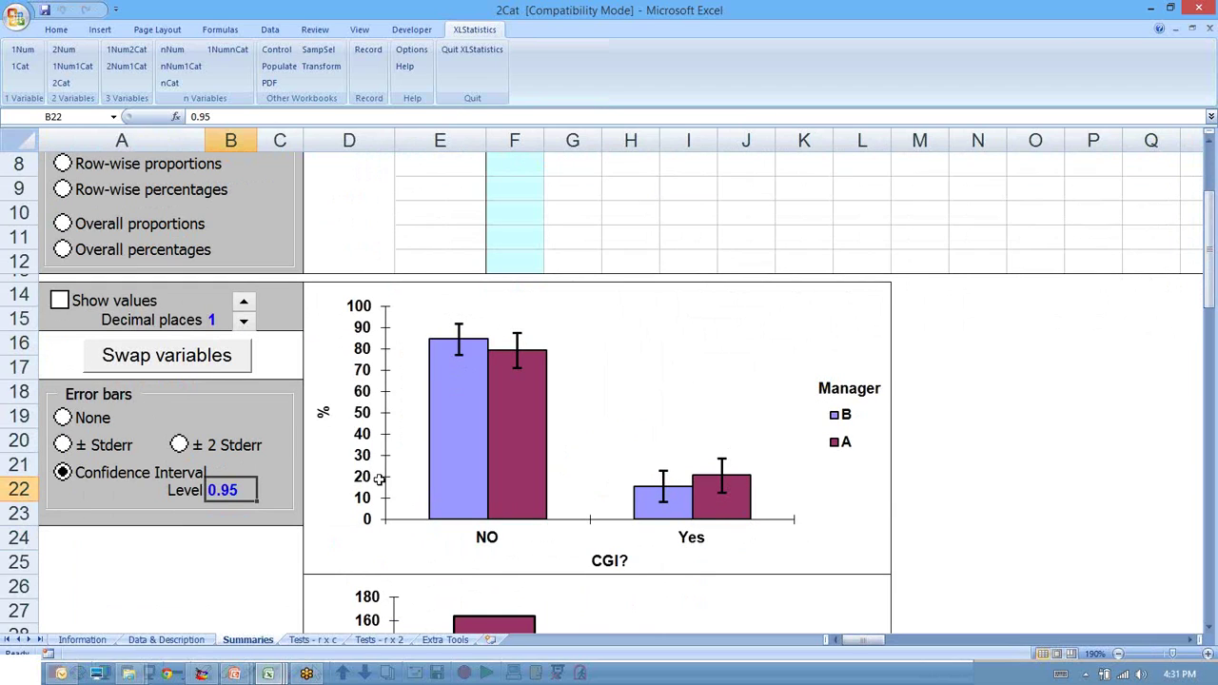
{"action": "left_click", "coordinate": [221, 565]}
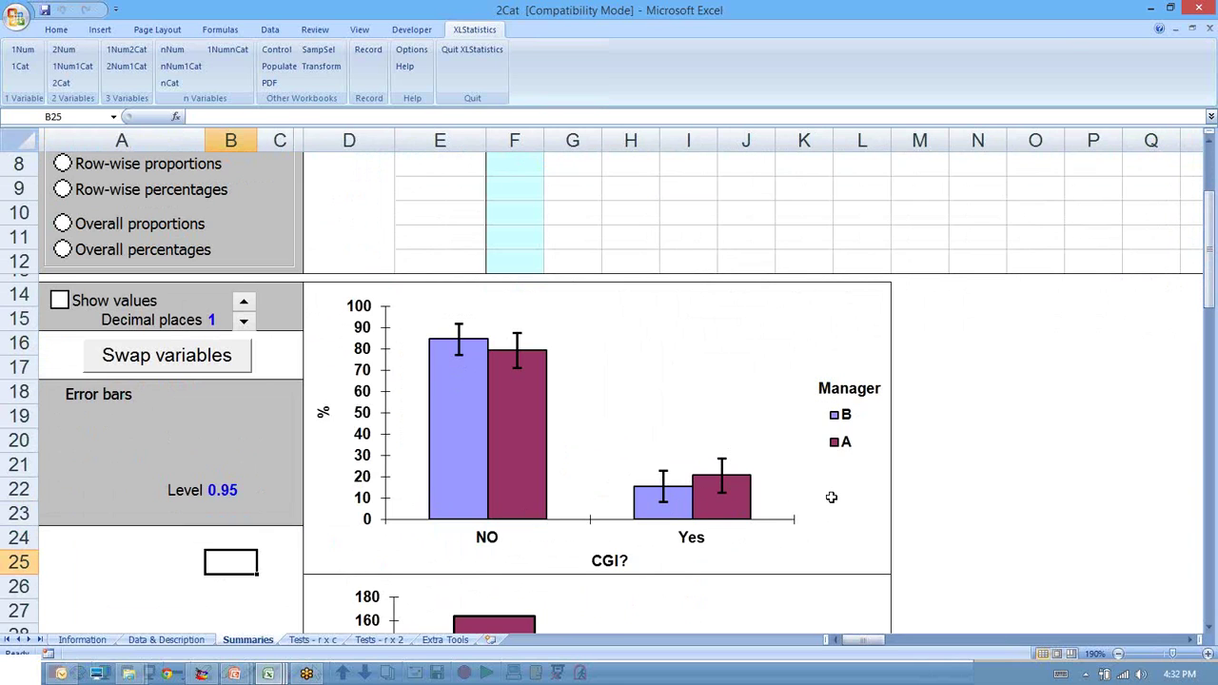
- Switch to the slide show, advance to the confidence interval slide for the Tests - rX2 sheet, and end the show discarding ink annotations
{"action": "mouse_move", "coordinate": [233, 676]}
{"action": "left_click", "coordinate": [290, 630]}
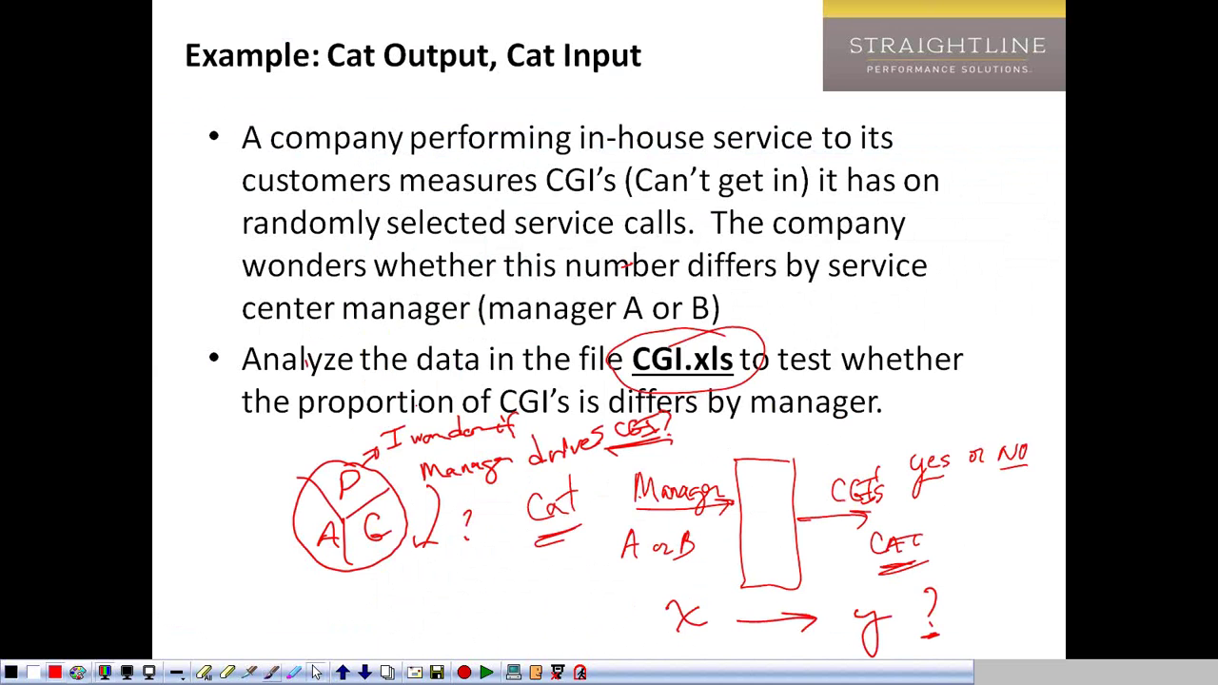
{"action": "key", "text": "Right"}
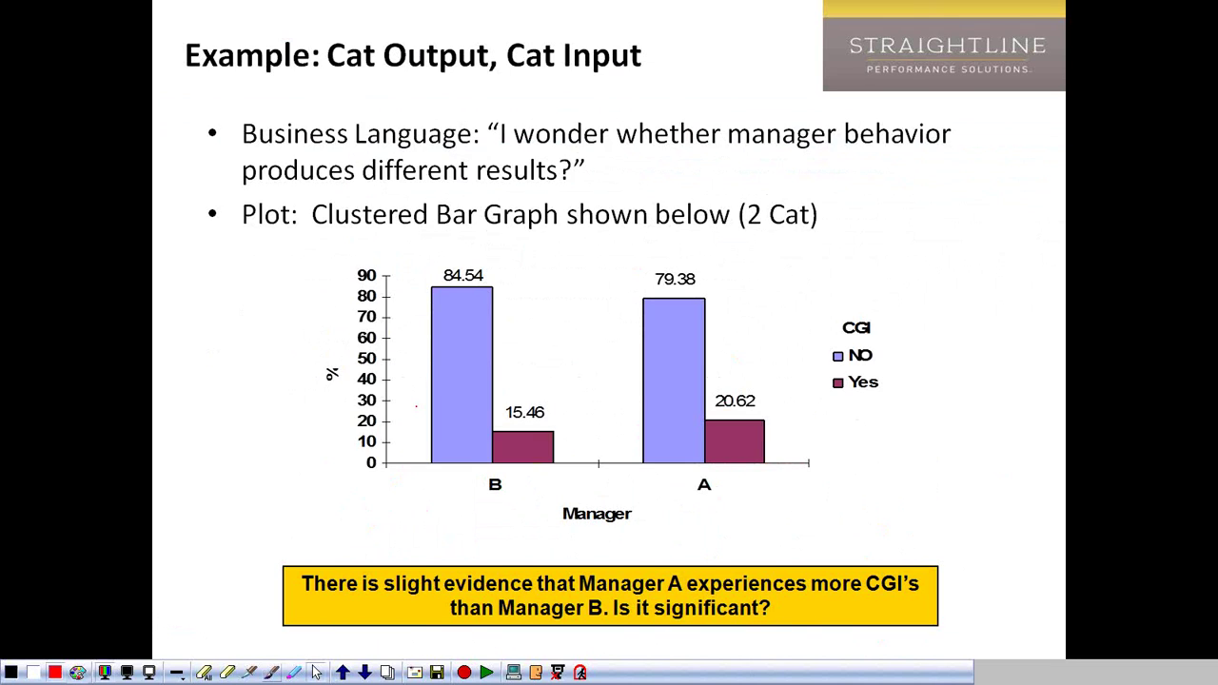
{"action": "key", "text": "Right"}
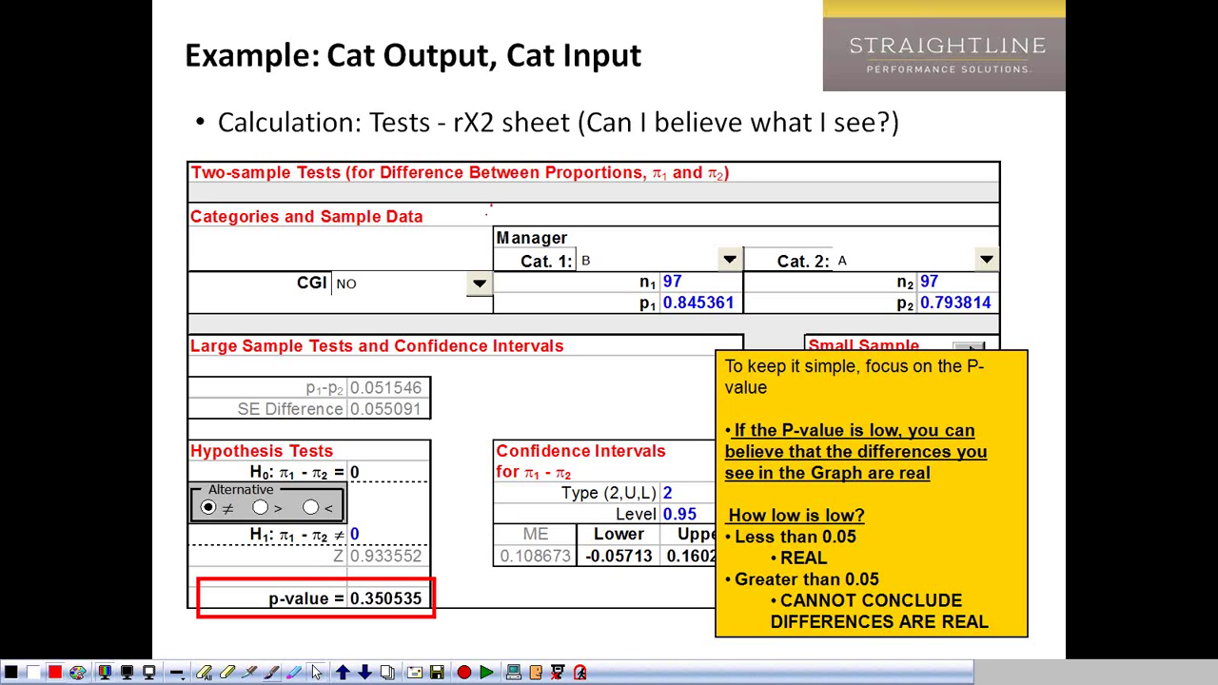
{"action": "key", "text": "Right"}
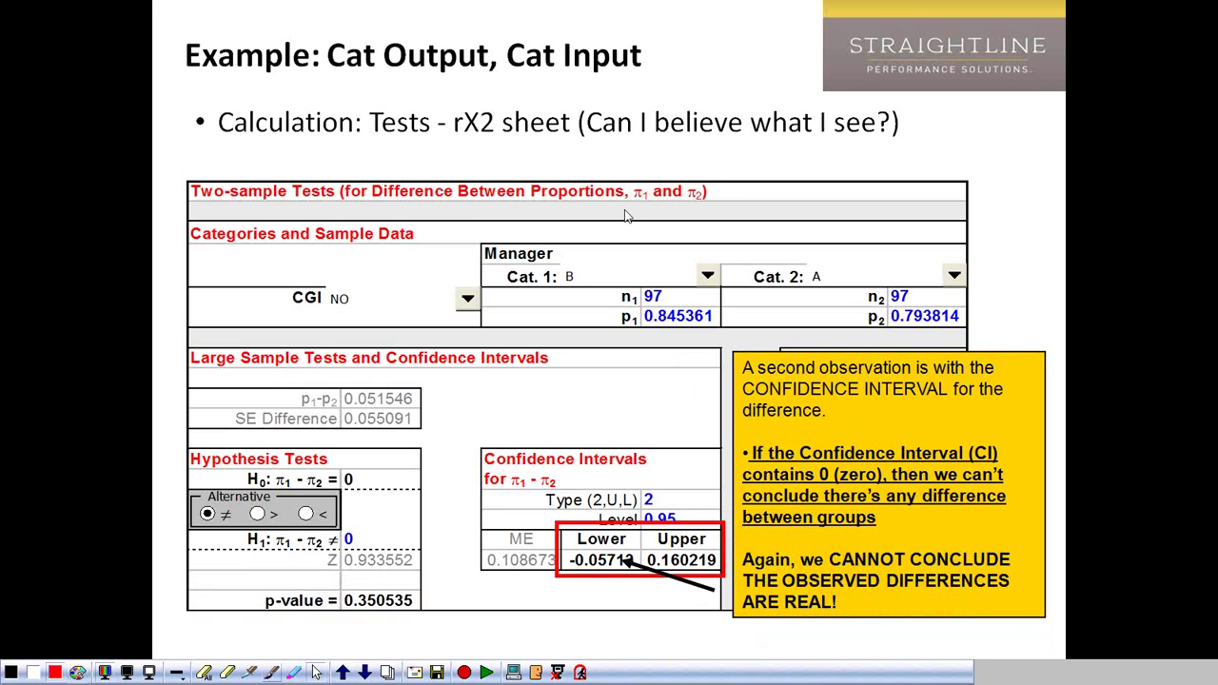
{"action": "key", "text": "Escape"}
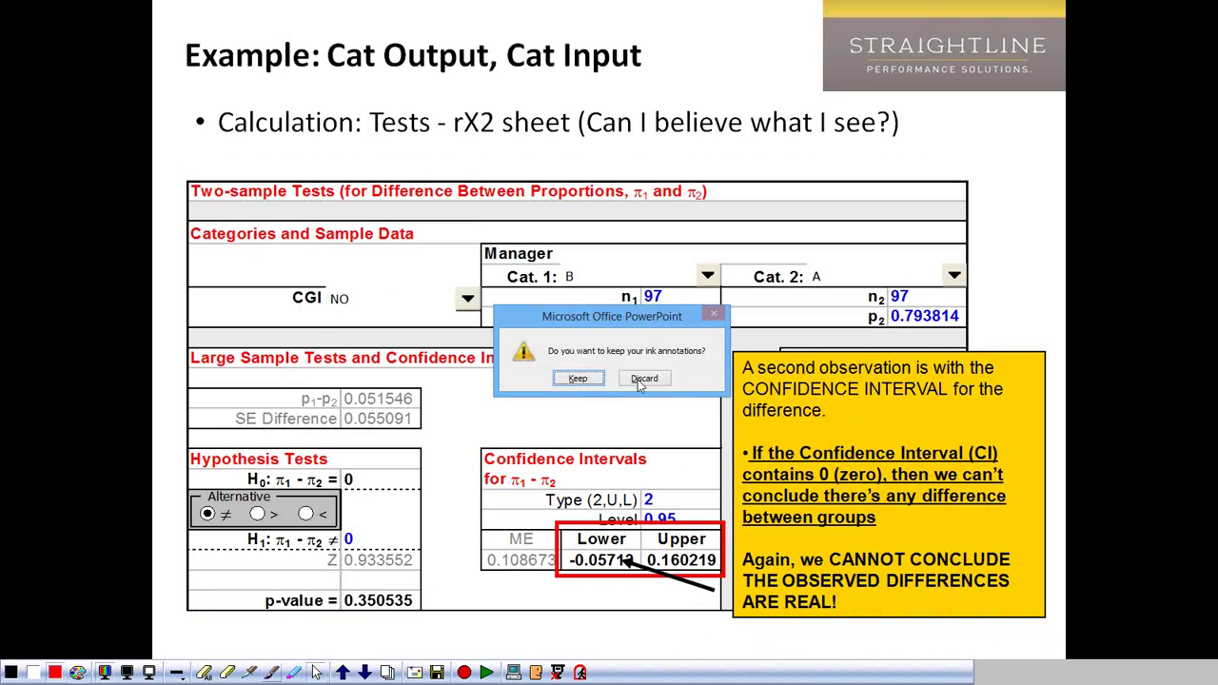
{"action": "left_click", "coordinate": [637, 379]}
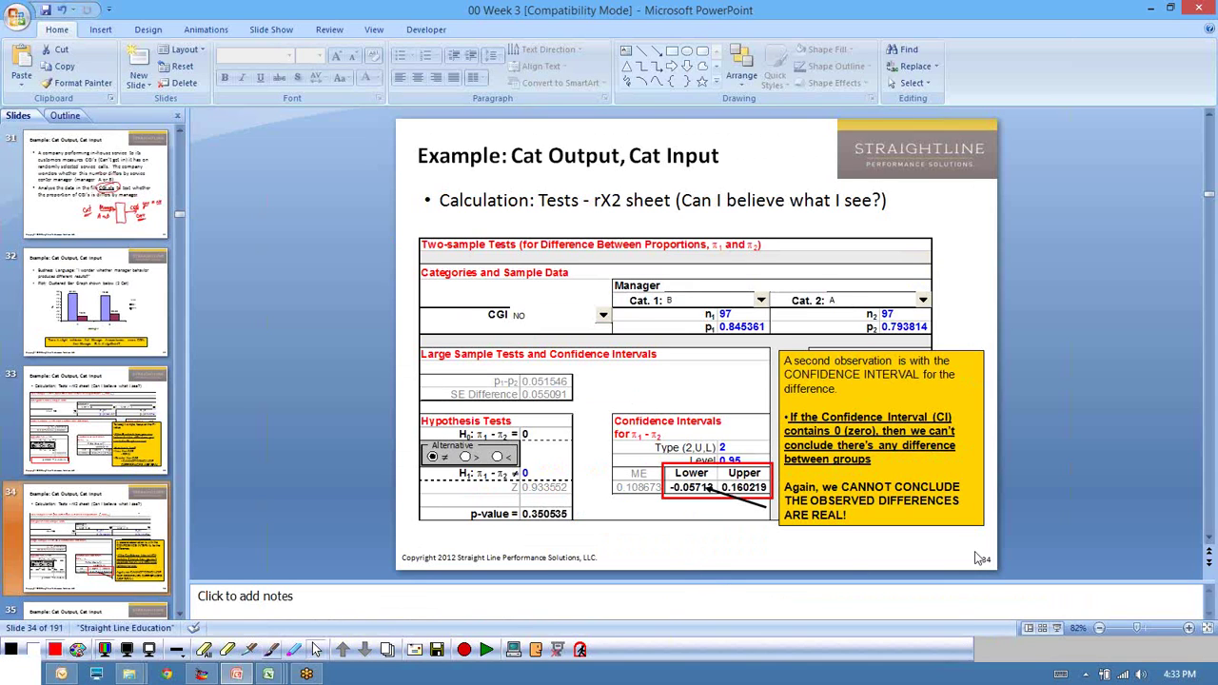
- Close the Power Presenter annotation tool, then switch to Excel and close the 1Num workbook
{"action": "left_click", "coordinate": [581, 650]}
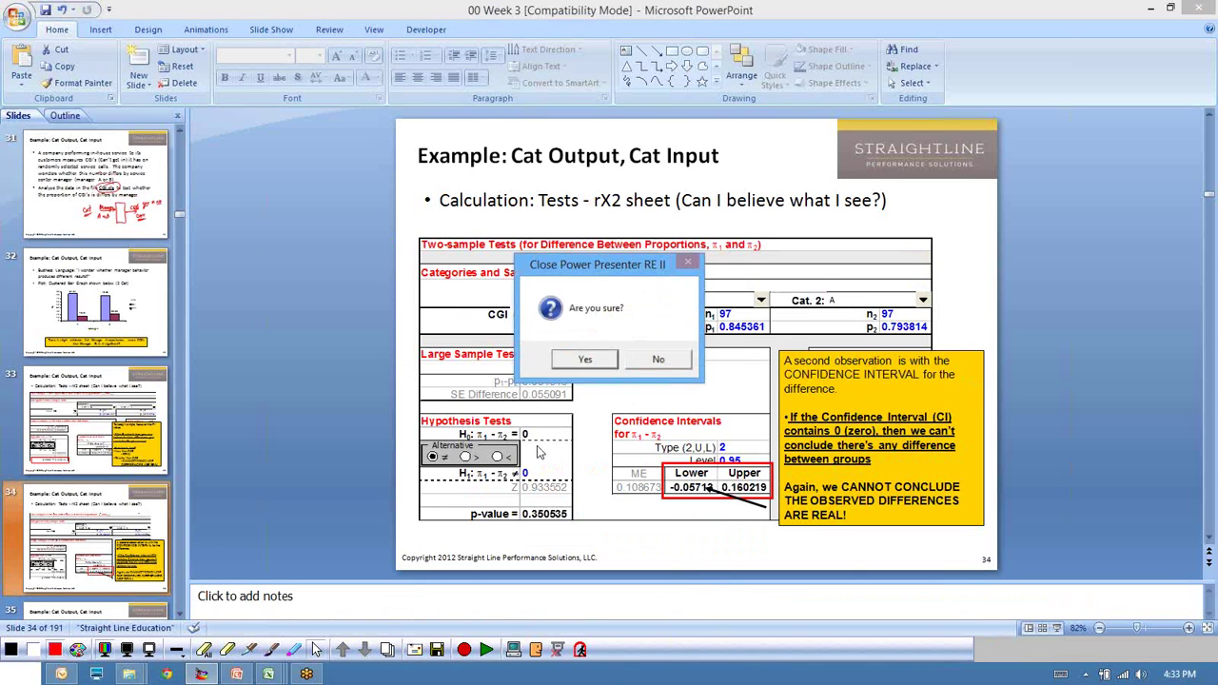
{"action": "left_click", "coordinate": [577, 358]}
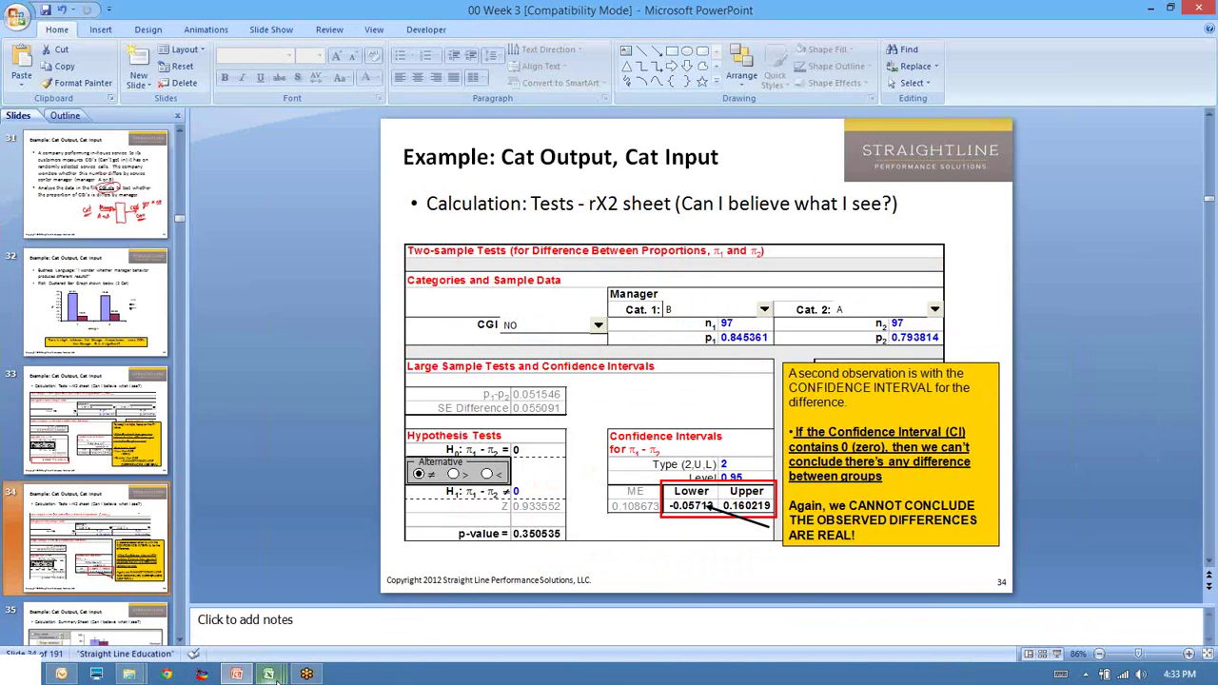
{"action": "mouse_move", "coordinate": [307, 674]}
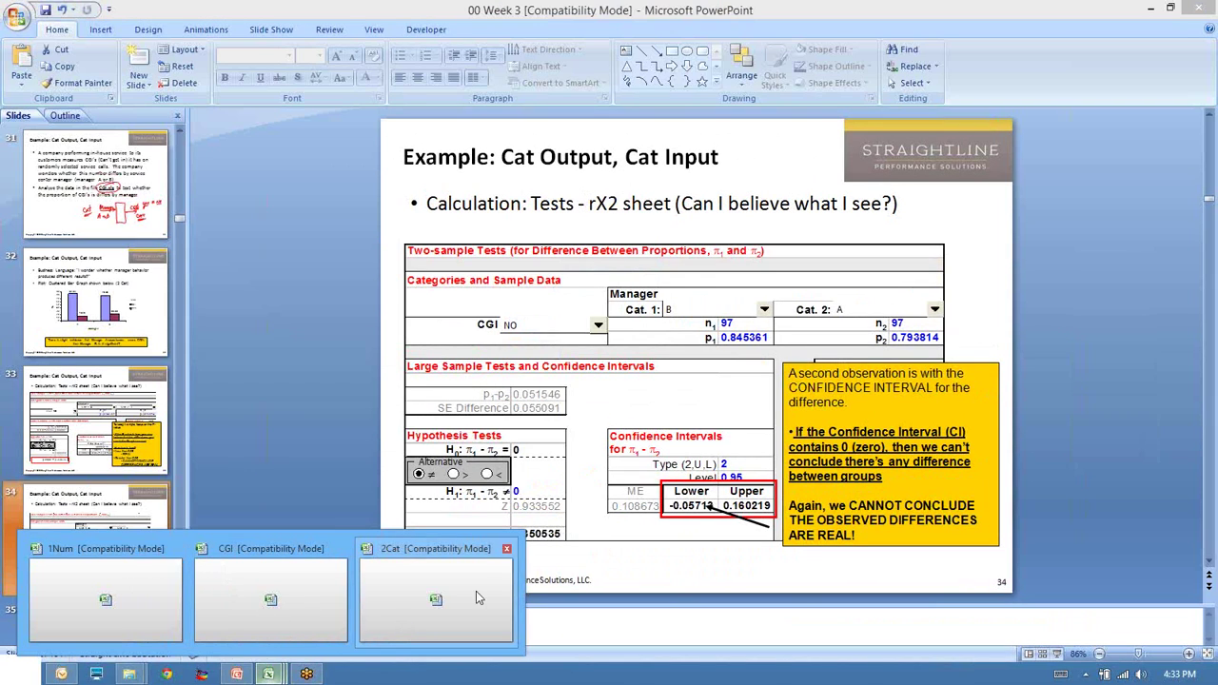
{"action": "left_click", "coordinate": [104, 604]}
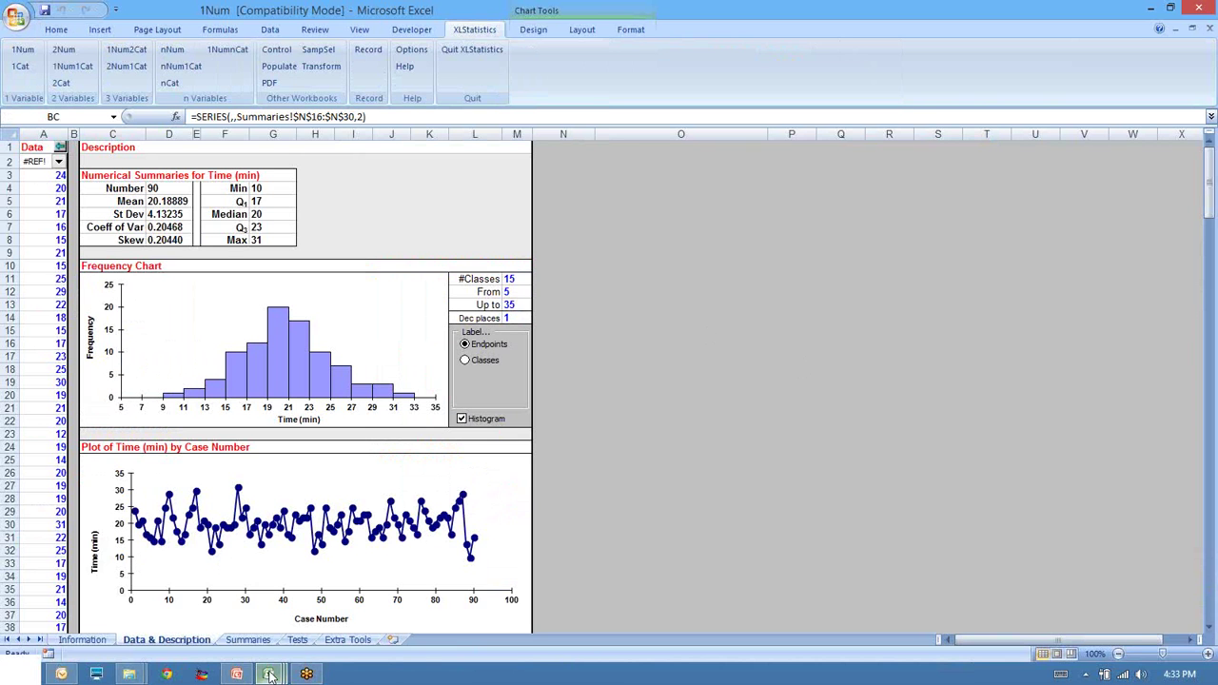
{"action": "mouse_move", "coordinate": [269, 672]}
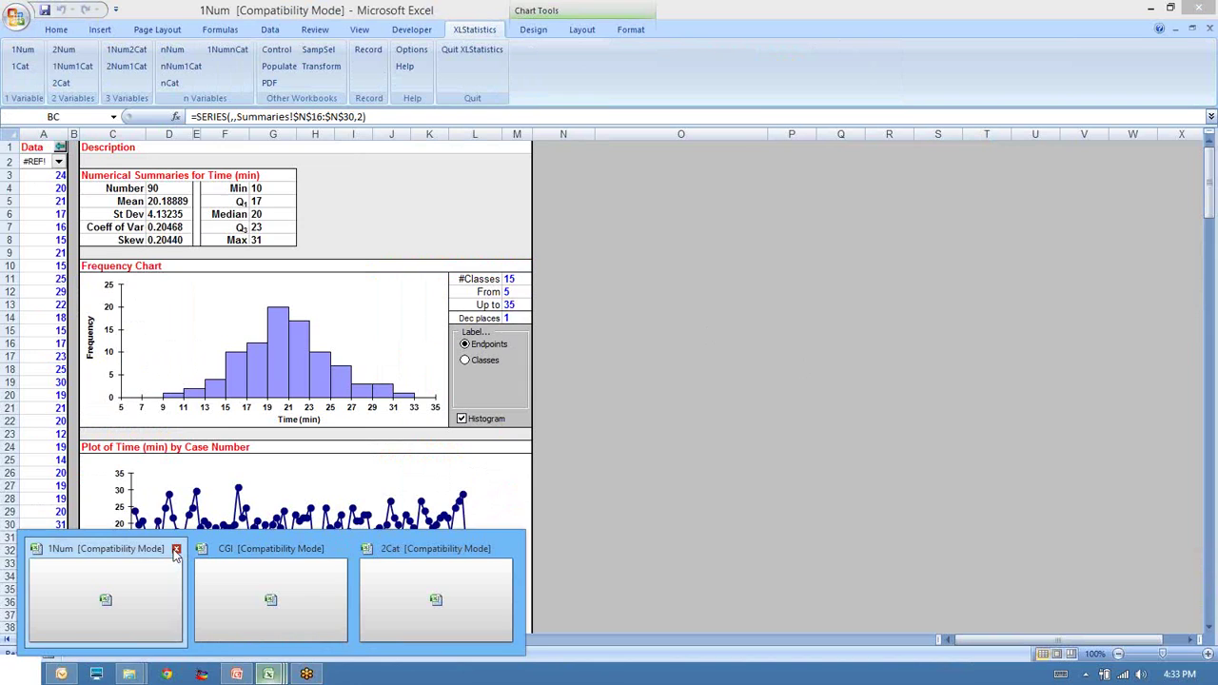
{"action": "left_click", "coordinate": [175, 549]}
{"action": "left_click", "coordinate": [611, 378]}
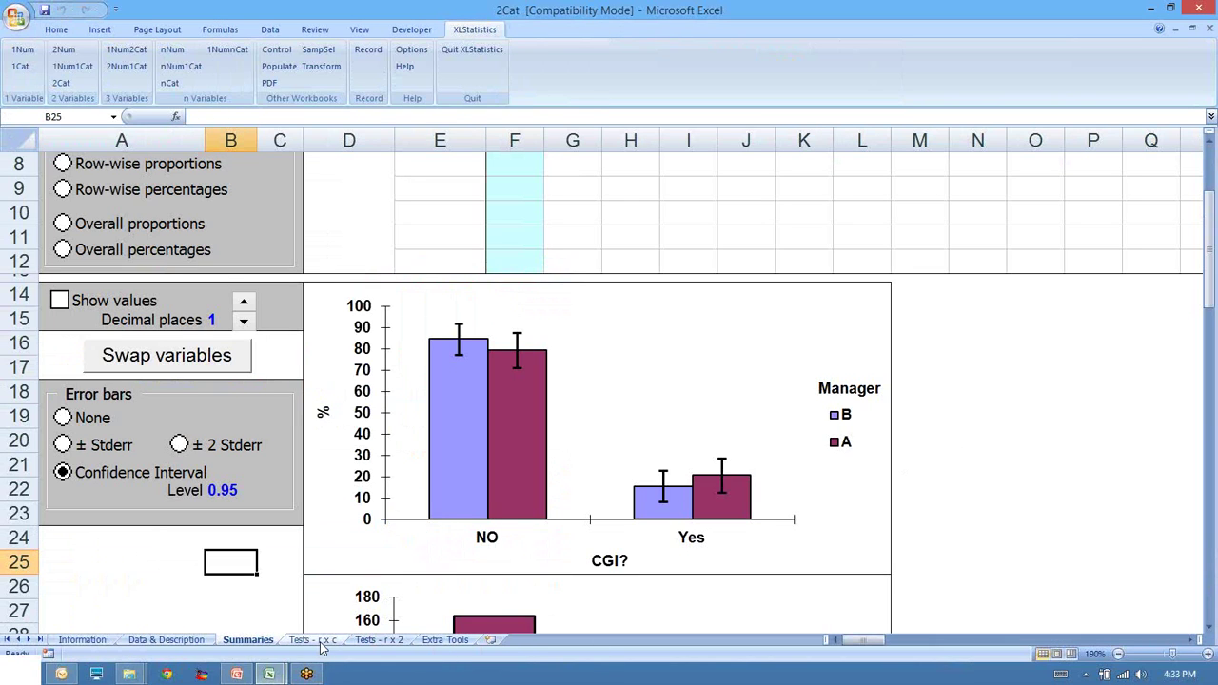
- On the 2Cat workbook's Tests - r x 2 sheet, set the CGI? category to Yes for the two-sample proportion test
{"action": "left_click", "coordinate": [380, 640]}
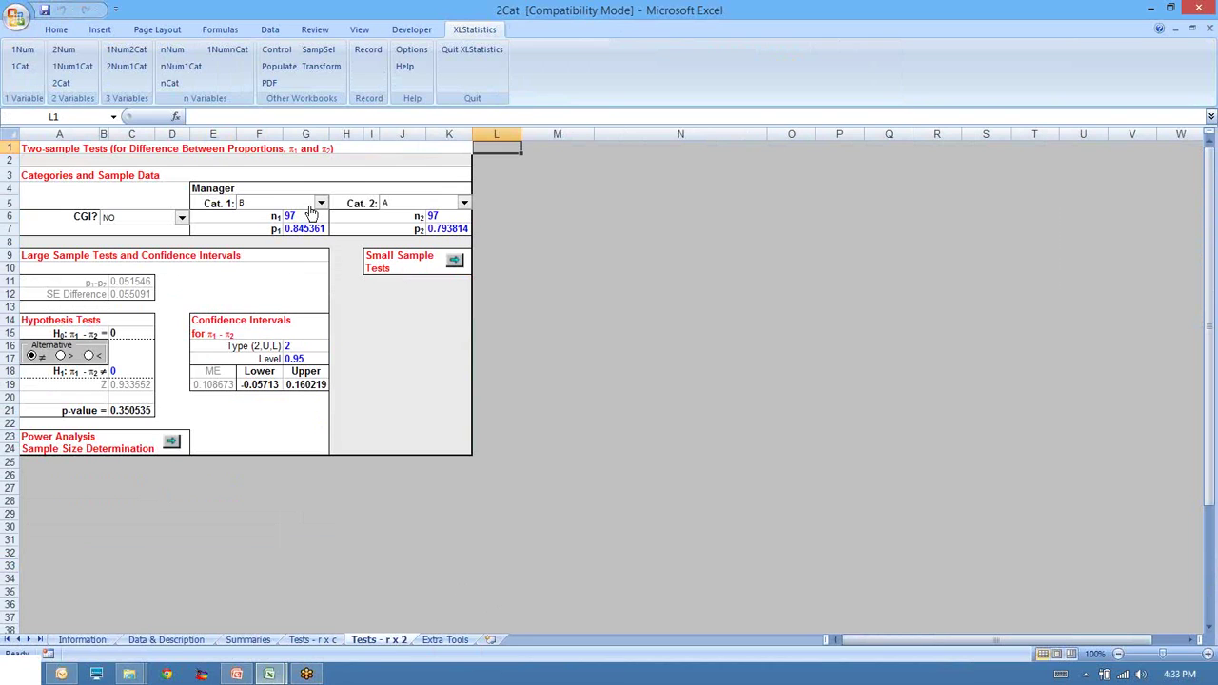
{"action": "left_click", "coordinate": [181, 217]}
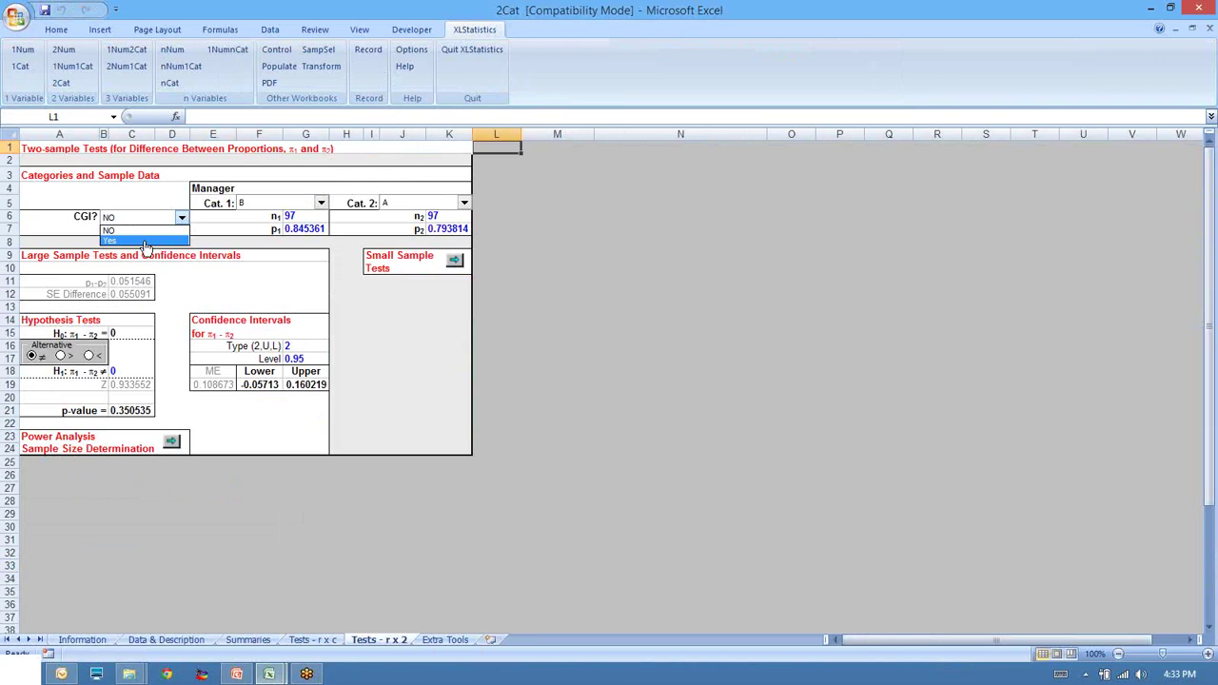
{"action": "left_click", "coordinate": [144, 241]}
{"action": "left_click", "coordinate": [181, 220]}
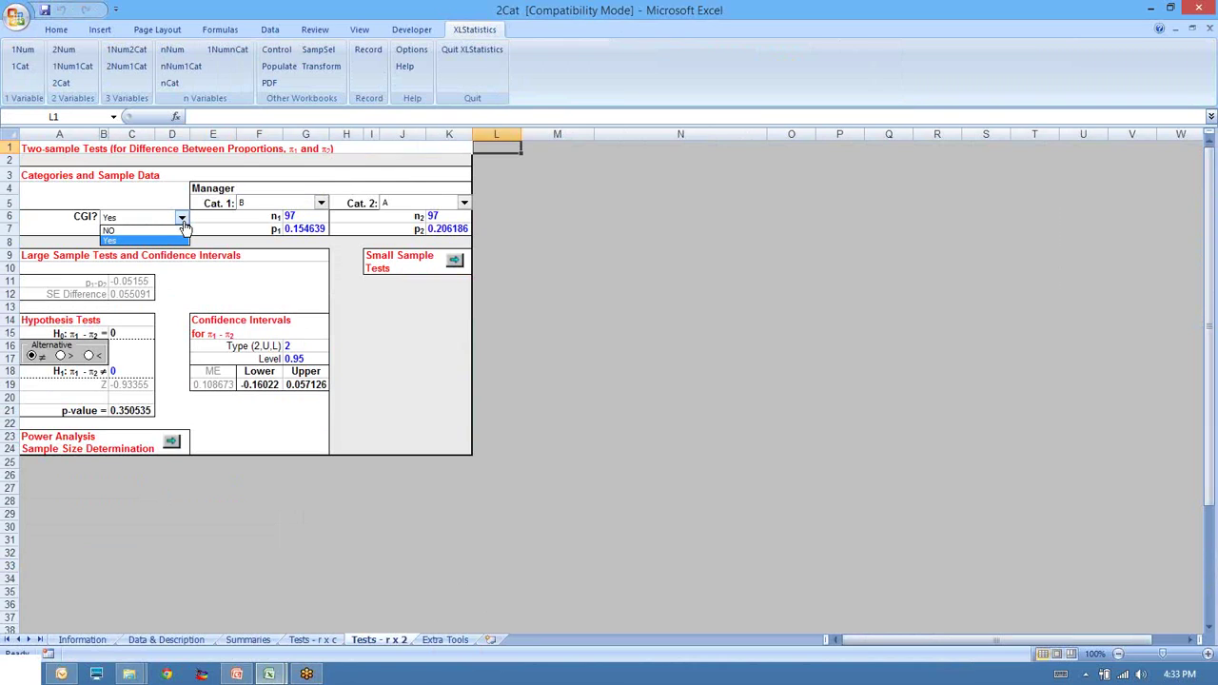
{"action": "left_click", "coordinate": [184, 219]}
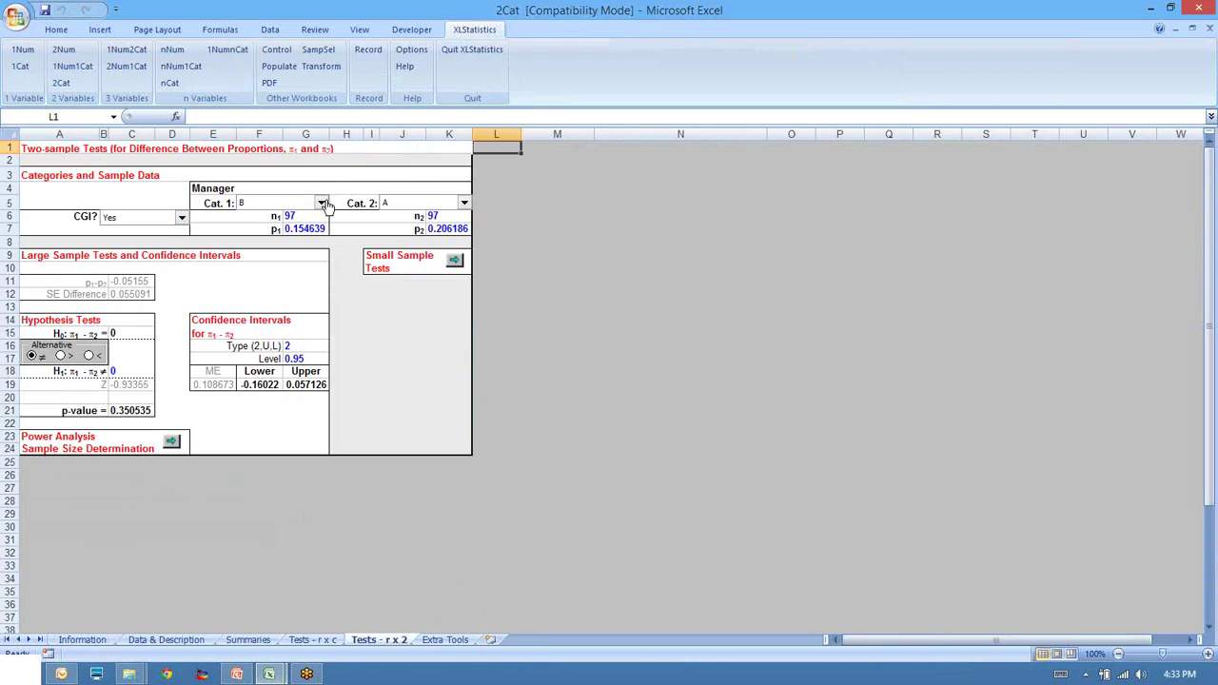
{"action": "left_click", "coordinate": [112, 221]}
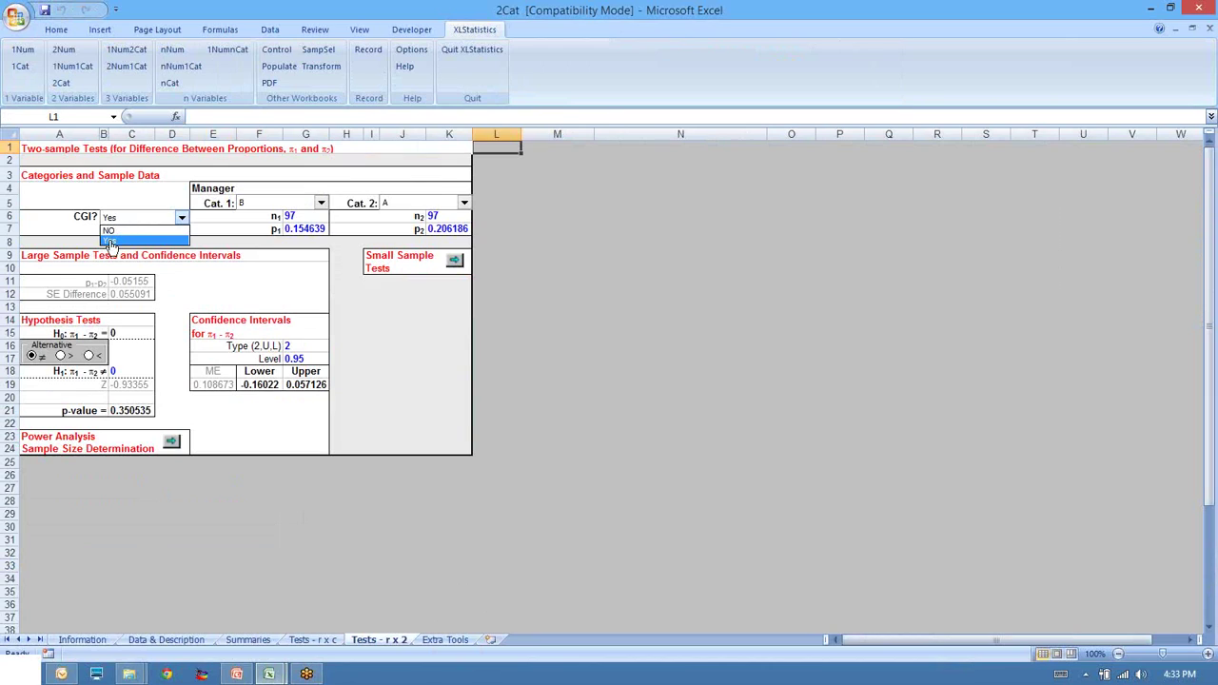
{"action": "left_click", "coordinate": [111, 244]}
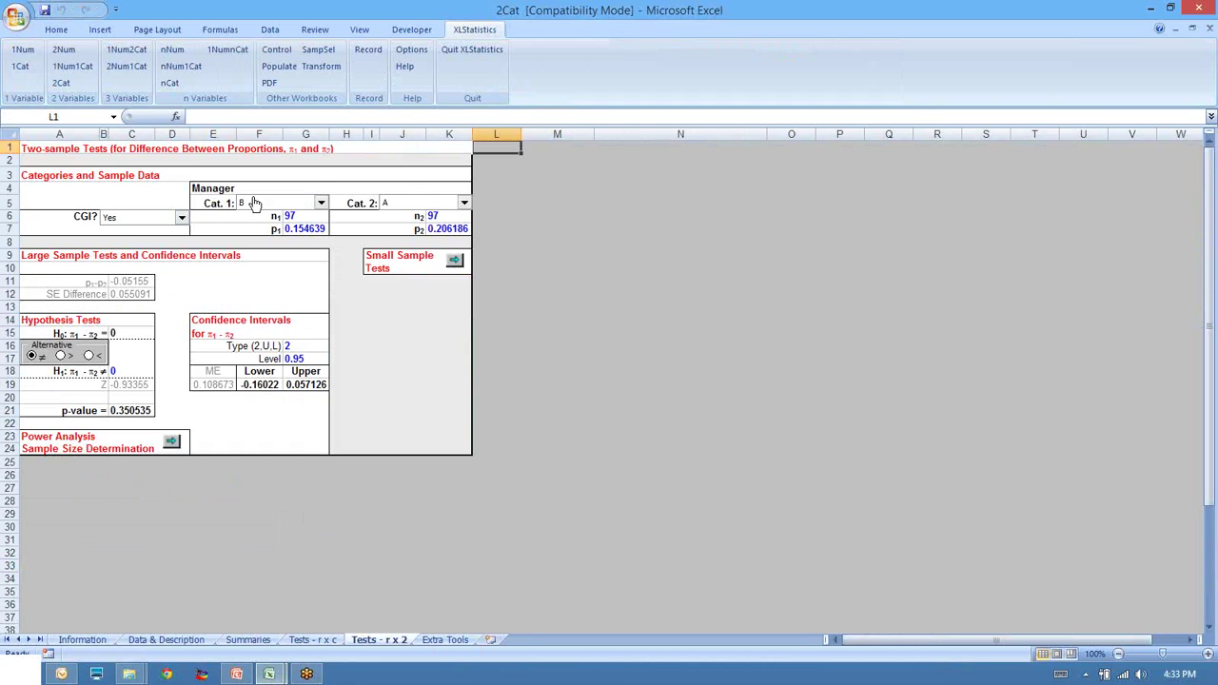
- Enlarge the Tests - r x 2 sheet to 130% and fill the p-value label and result cells with yellow
{"action": "scroll", "coordinate": [804, 538], "scroll_direction": "up", "scroll_amount": 2}
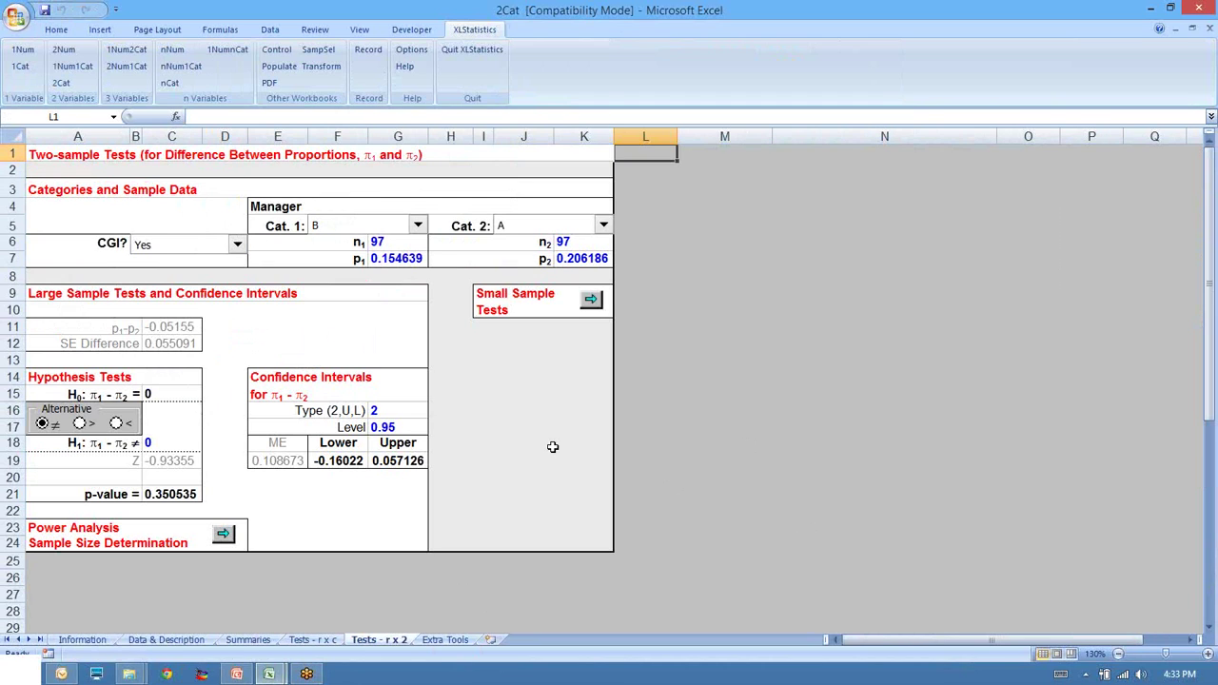
{"action": "left_click", "coordinate": [388, 245]}
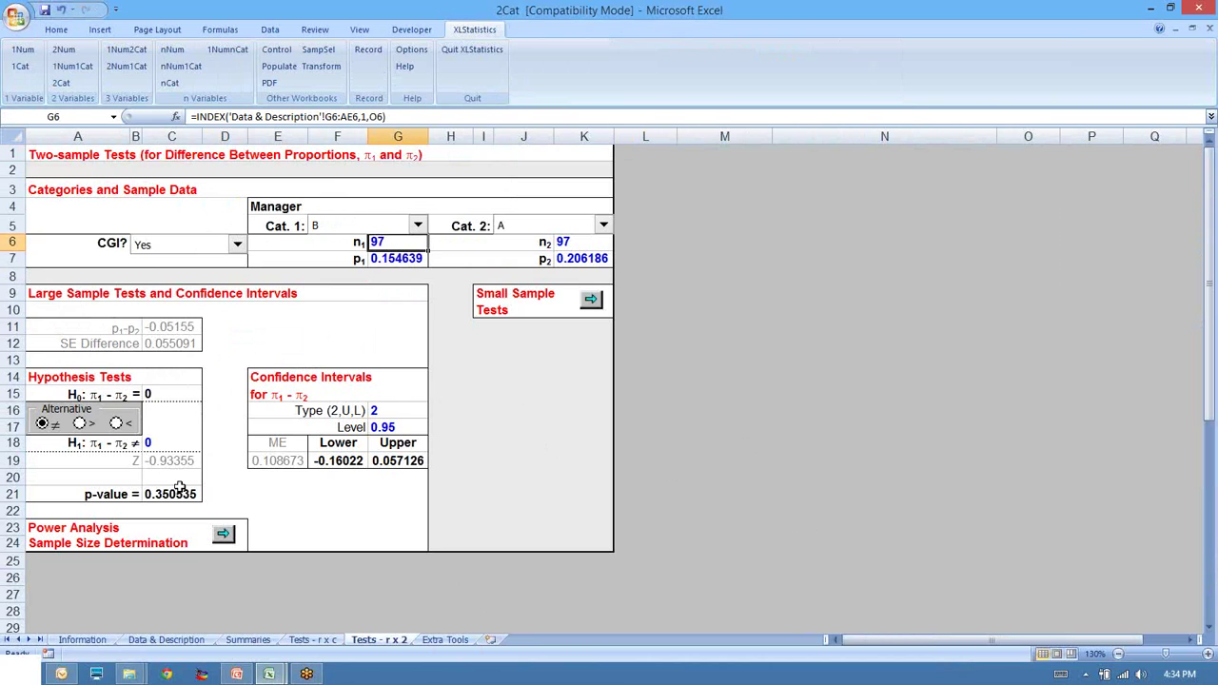
{"action": "left_click_drag", "start_coordinate": [173, 497], "coordinate": [133, 496]}
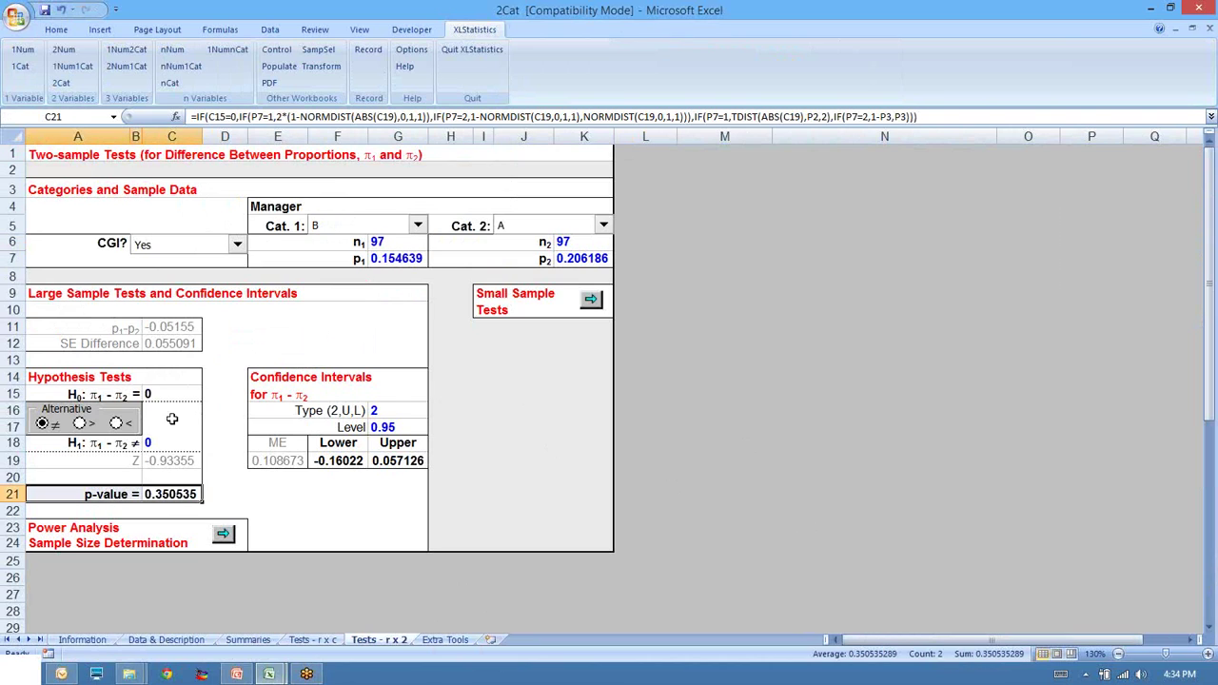
{"action": "left_click", "coordinate": [56, 29]}
{"action": "left_click", "coordinate": [225, 77]}
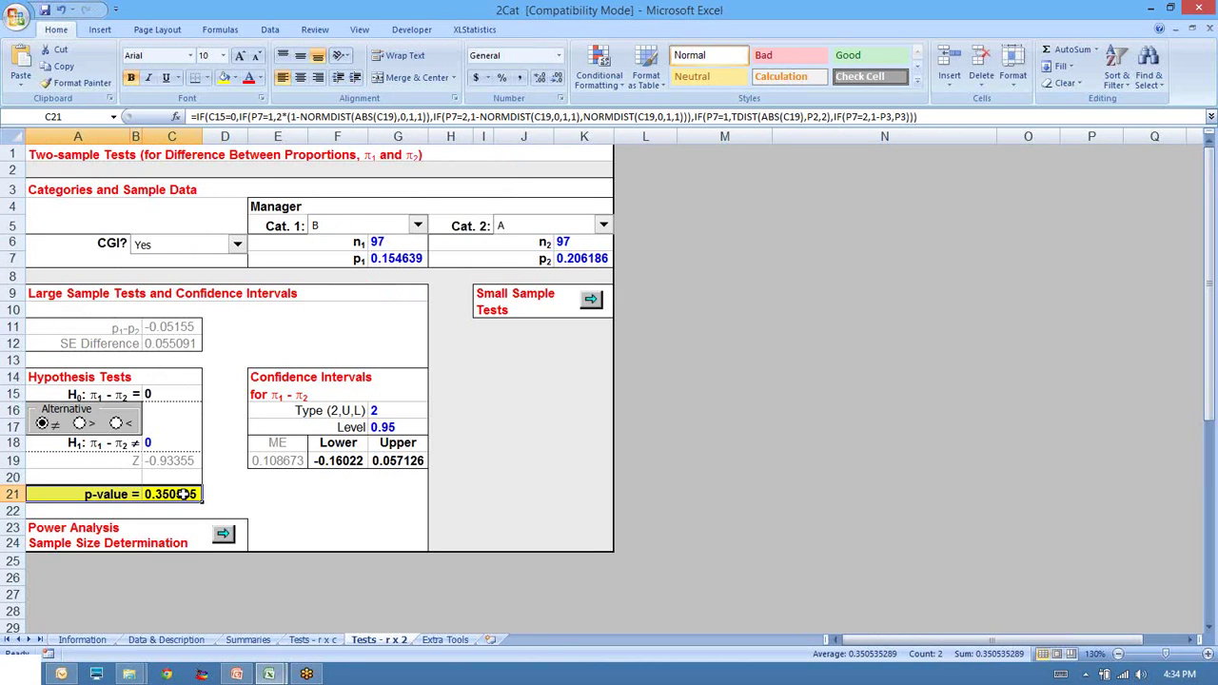
- Examine the highlighted p-value and compare it with the overlap of the managers' confidence interval bars on the Summaries sheet
{"action": "left_click", "coordinate": [152, 494]}
{"action": "left_click_drag", "start_coordinate": [152, 493], "coordinate": [195, 497]}
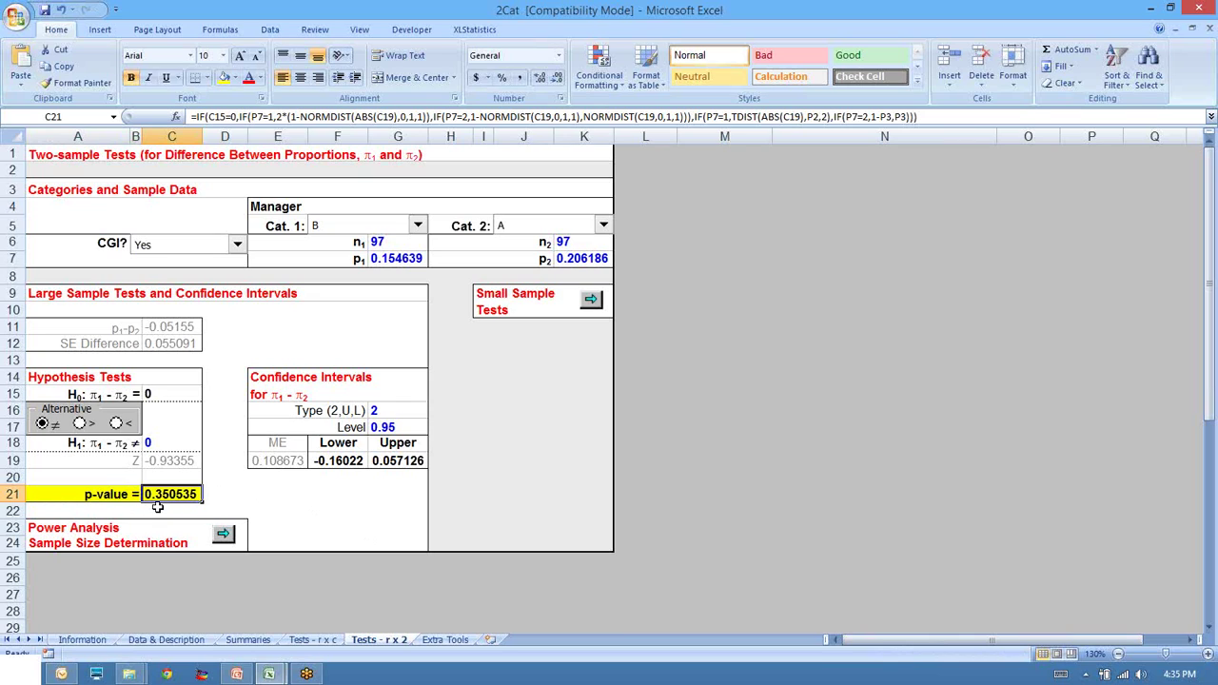
{"action": "left_click", "coordinate": [112, 495]}
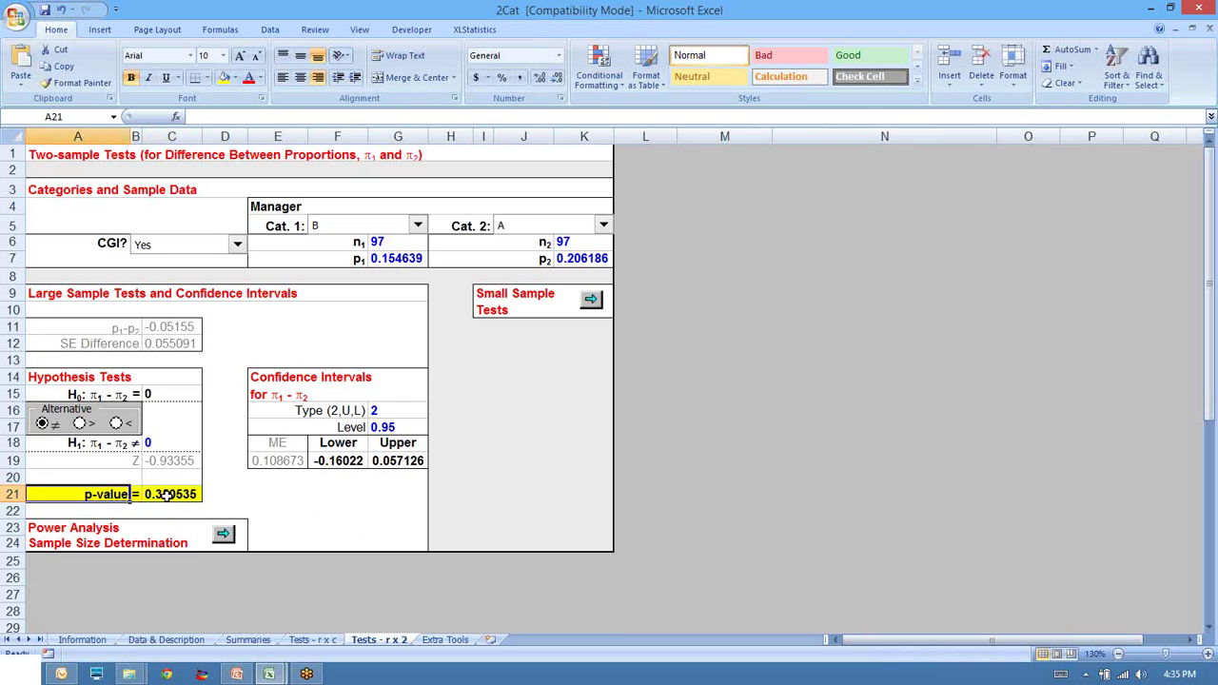
{"action": "left_click", "coordinate": [164, 494]}
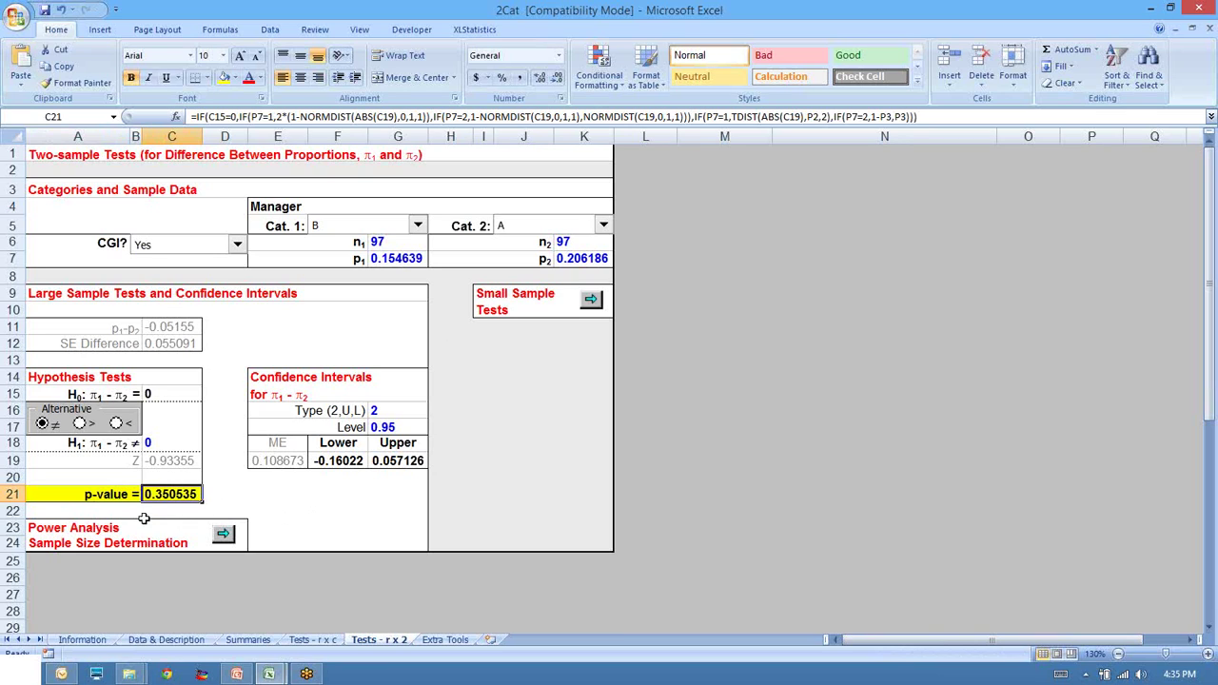
{"action": "left_click", "coordinate": [247, 640]}
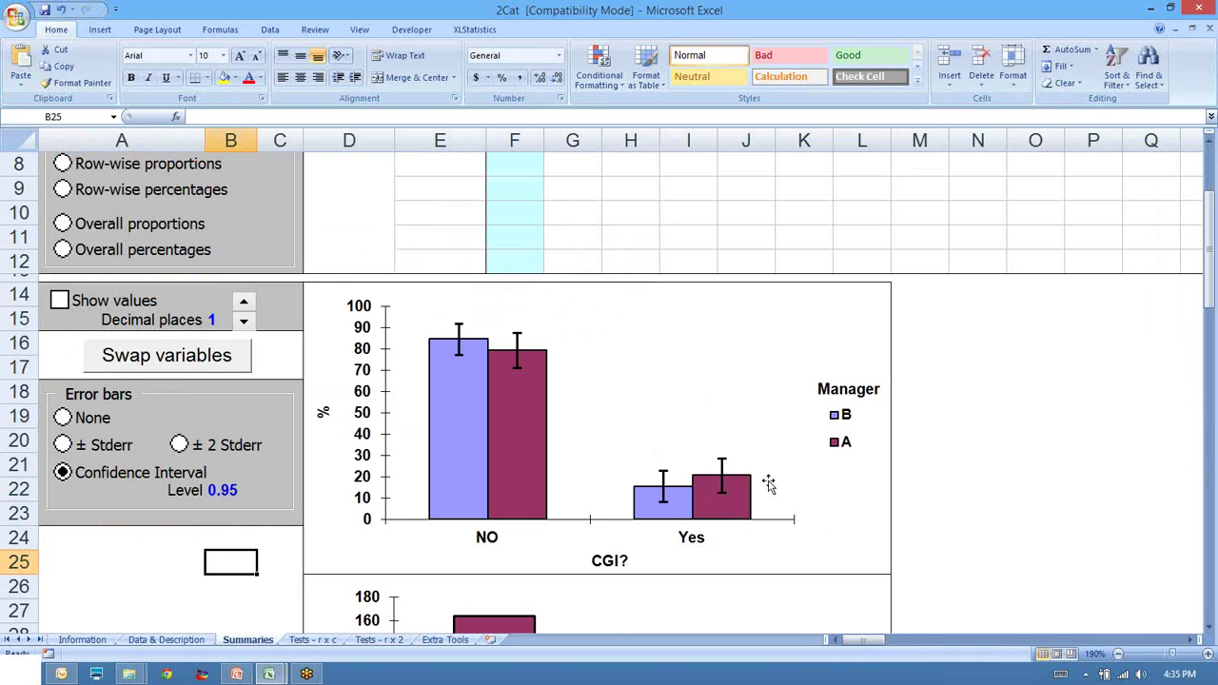
{"action": "left_click", "coordinate": [386, 639]}
{"action": "left_click", "coordinate": [117, 494]}
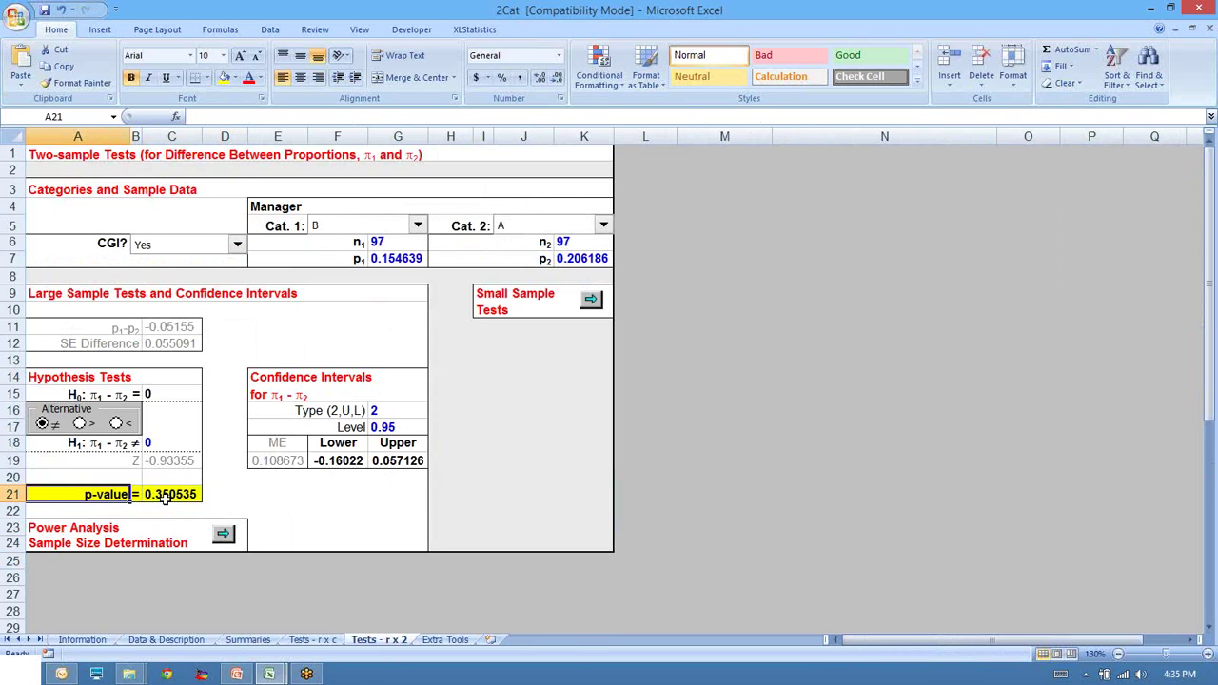
{"action": "left_click", "coordinate": [164, 495]}
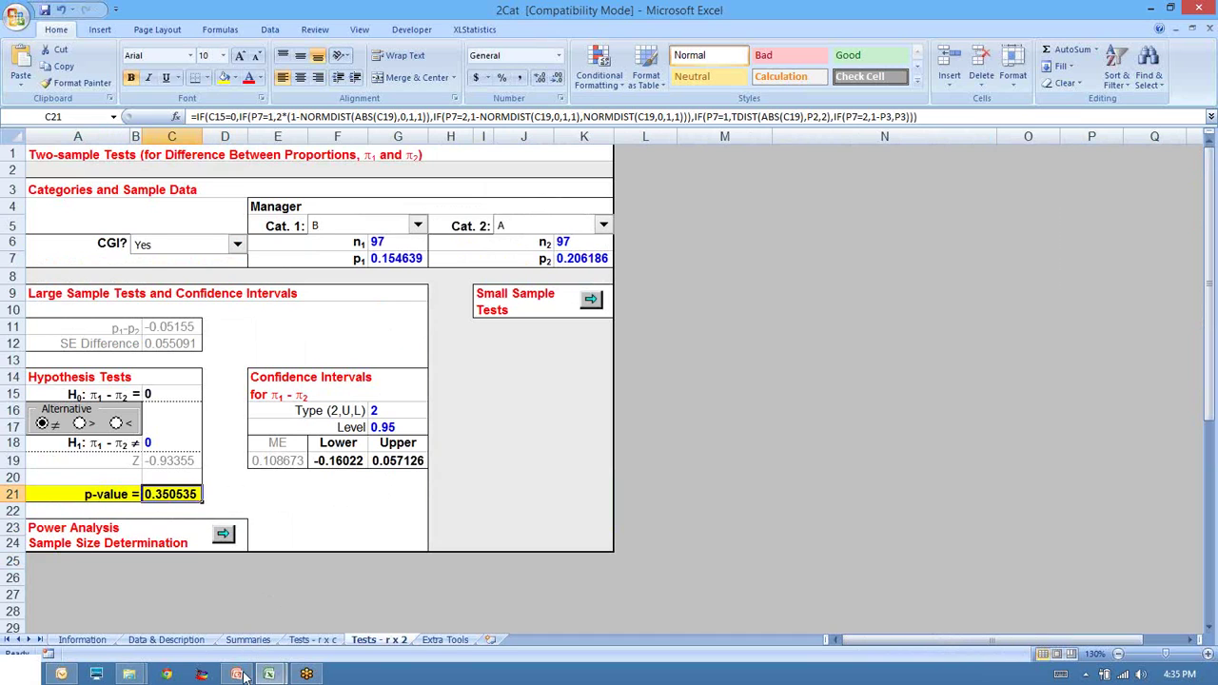
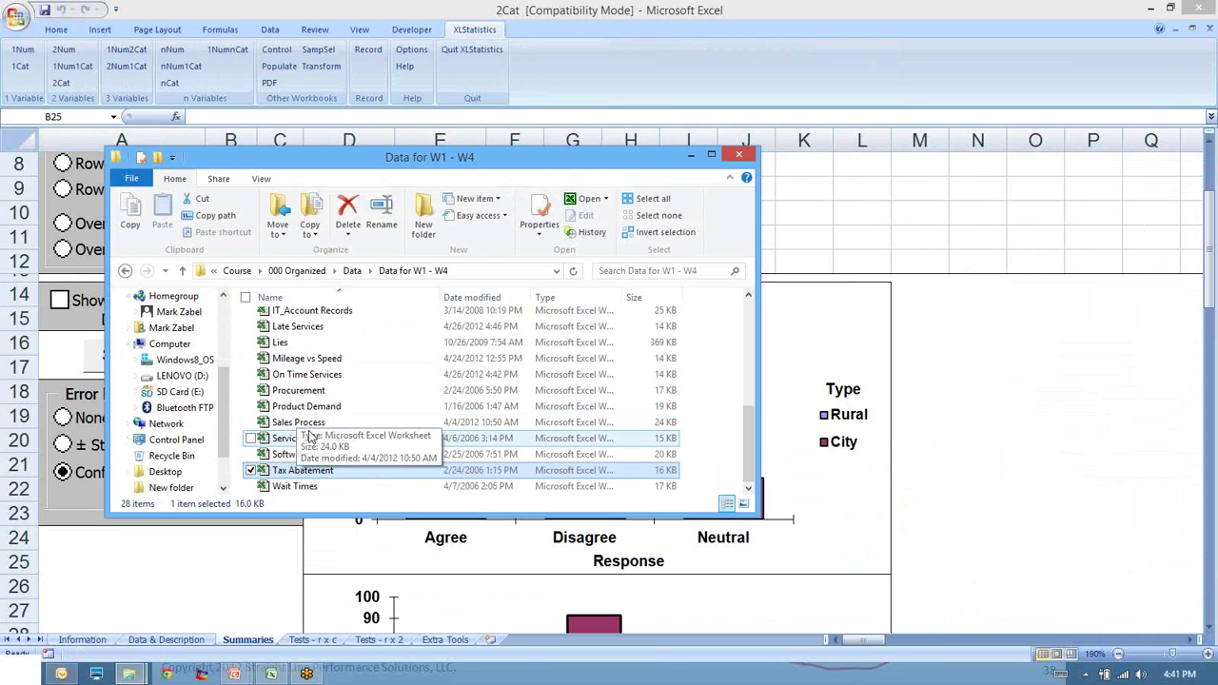
- Open the Backlogs Before and After workbook from the Data for W1 - W4 folder and autofit the Backlog Volume column
{"action": "scroll", "coordinate": [314, 434], "scroll_direction": "up", "scroll_amount": 3}
{"action": "scroll", "coordinate": [333, 434], "scroll_direction": "up", "scroll_amount": 3}
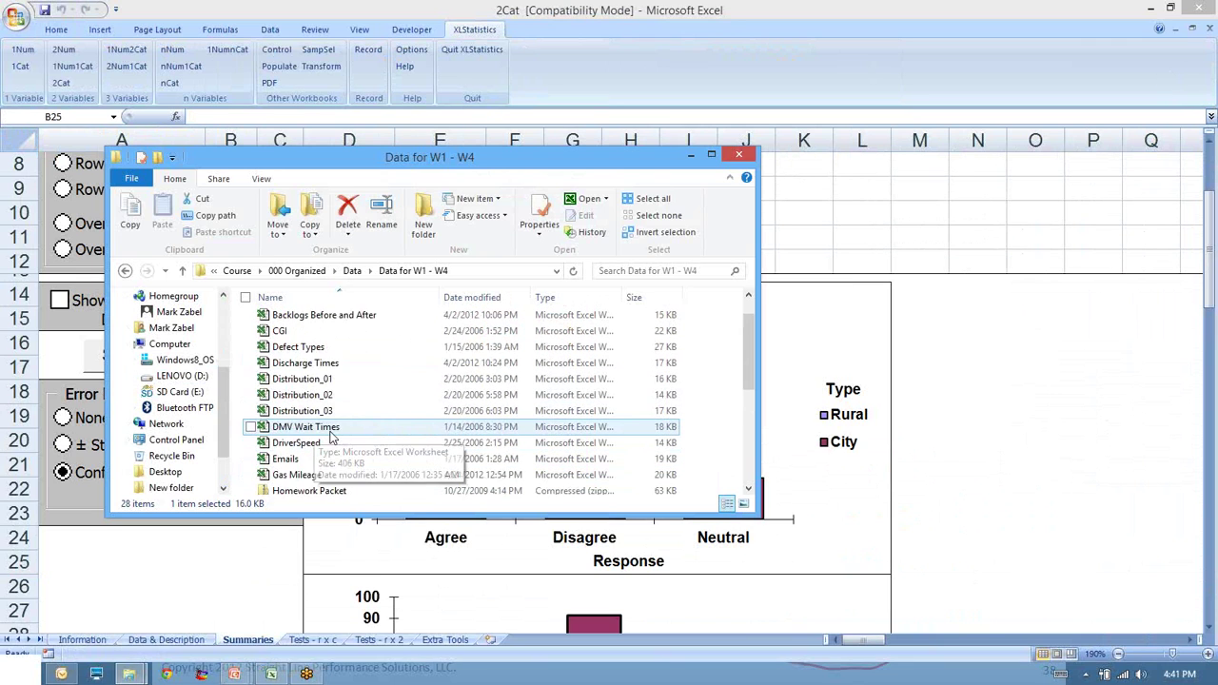
{"action": "left_click", "coordinate": [335, 352]}
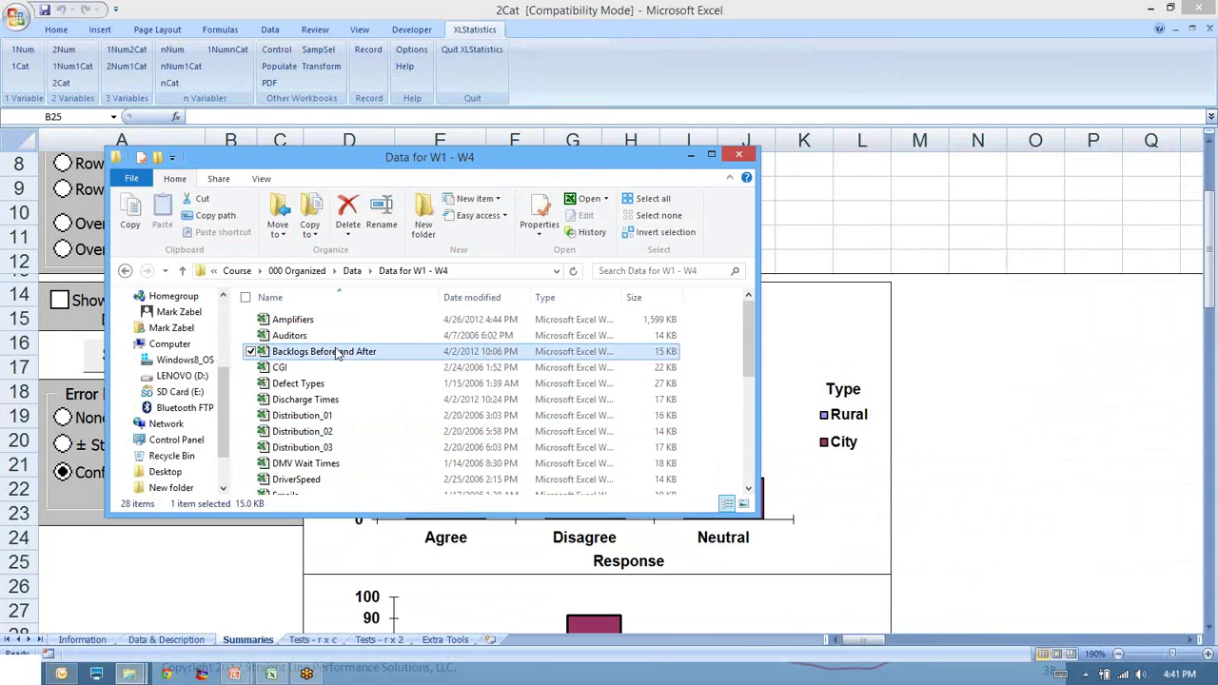
{"action": "double_click", "coordinate": [335, 352]}
{"action": "left_click", "coordinate": [179, 263]}
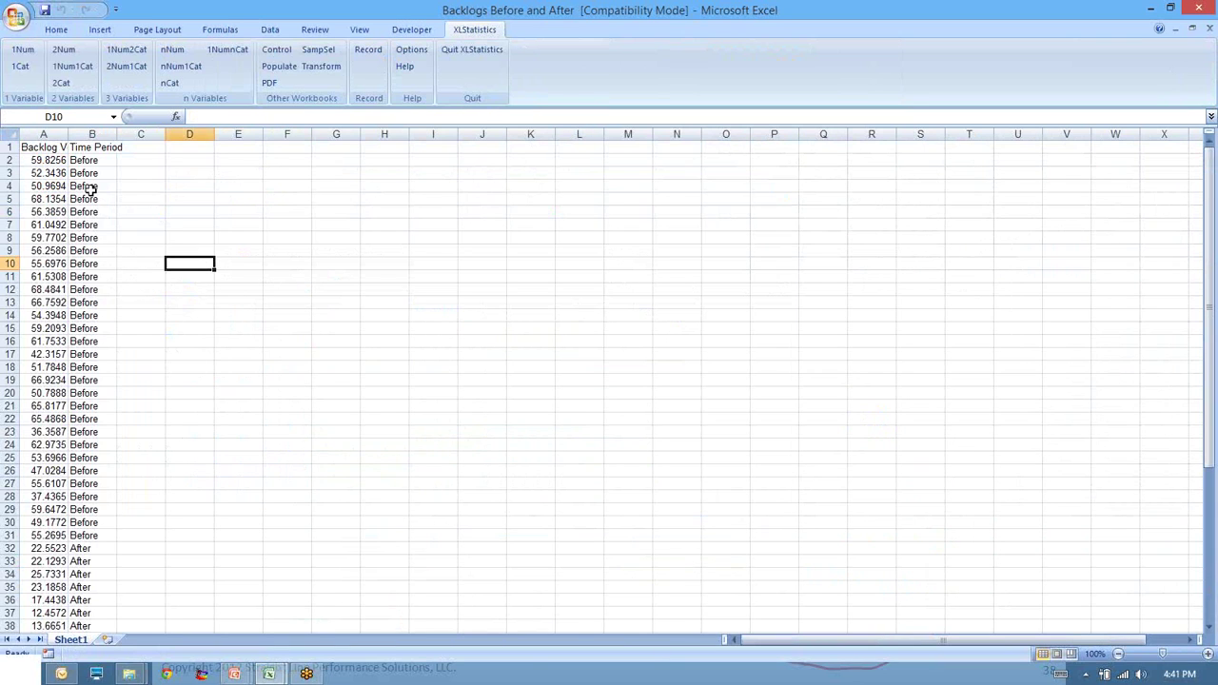
{"action": "double_click", "coordinate": [69, 136]}
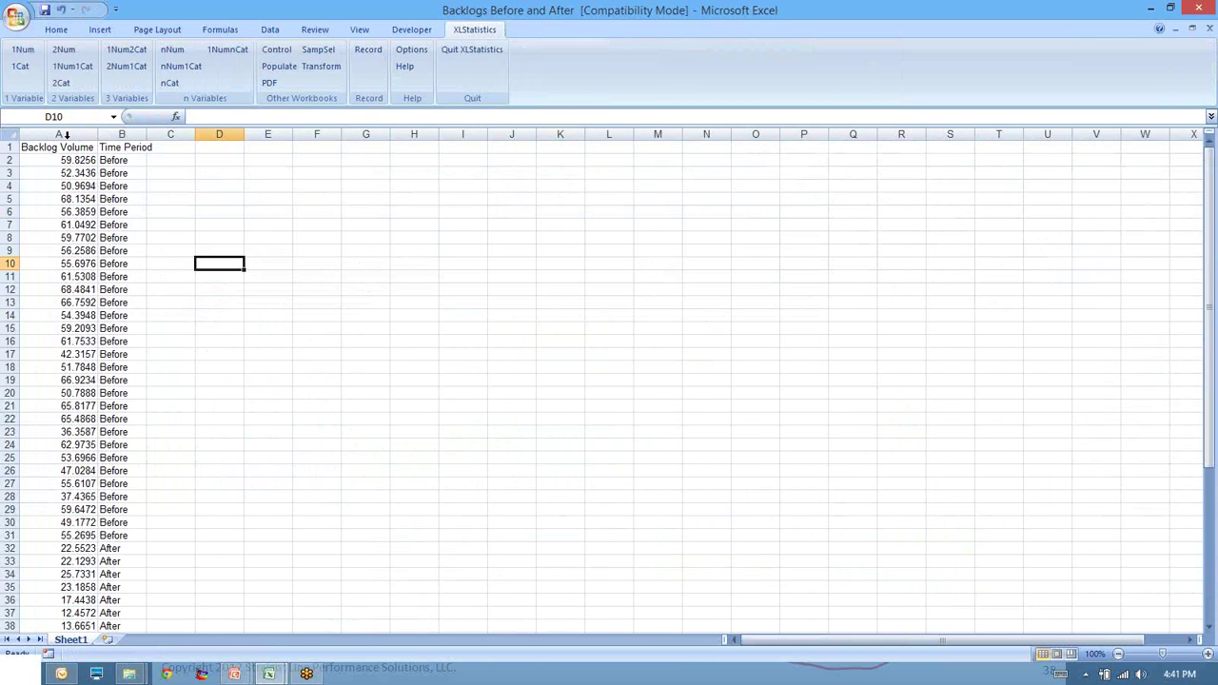
- Run the XLStatistics 1Num1Cat analysis on the Backlog Volume and Time Period columns
{"action": "left_click_drag", "start_coordinate": [68, 133], "coordinate": [127, 134]}
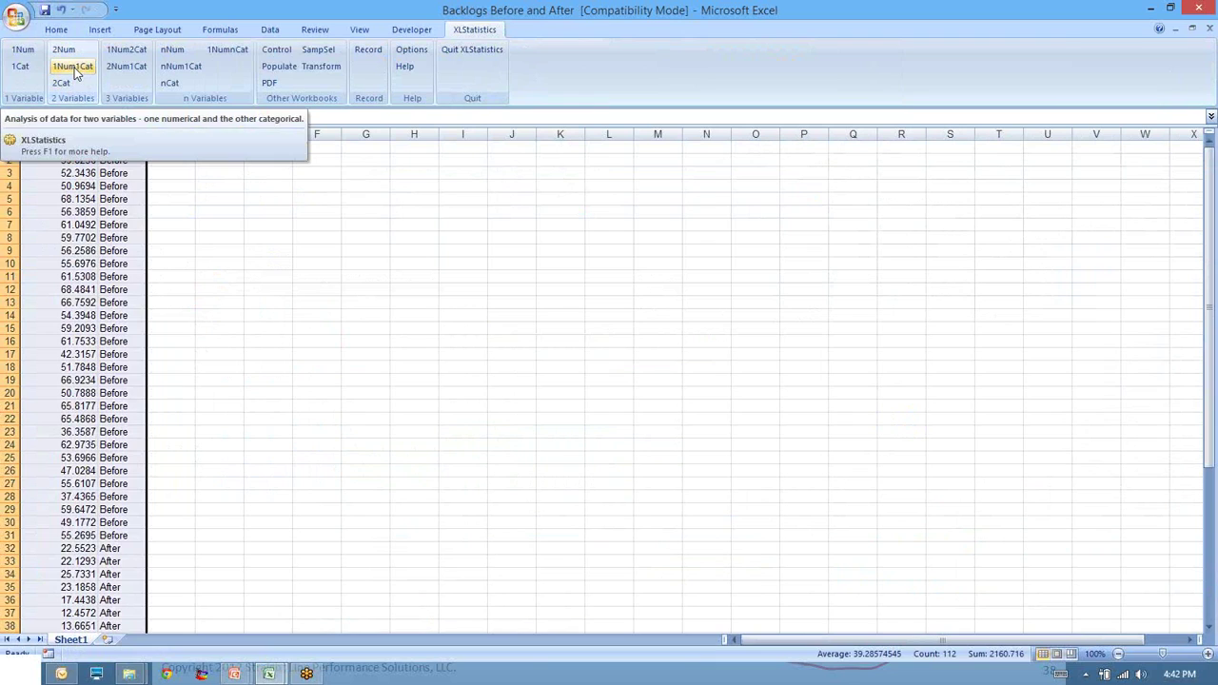
{"action": "left_click", "coordinate": [76, 211]}
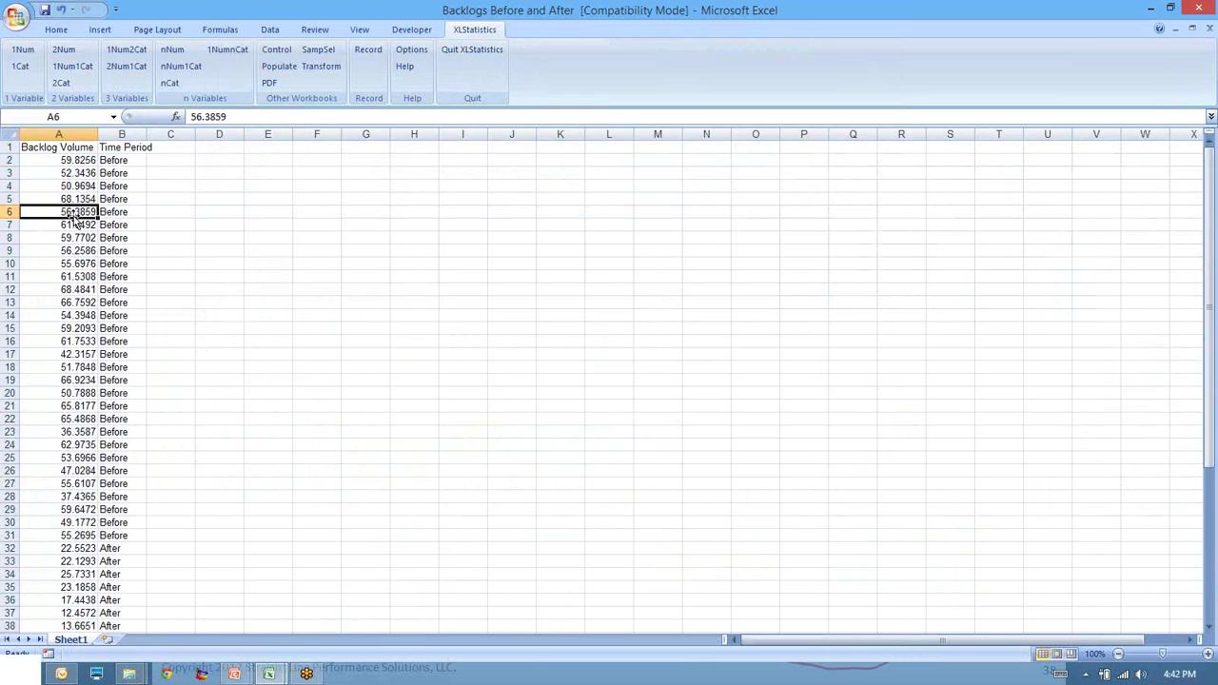
{"action": "left_click", "coordinate": [127, 170]}
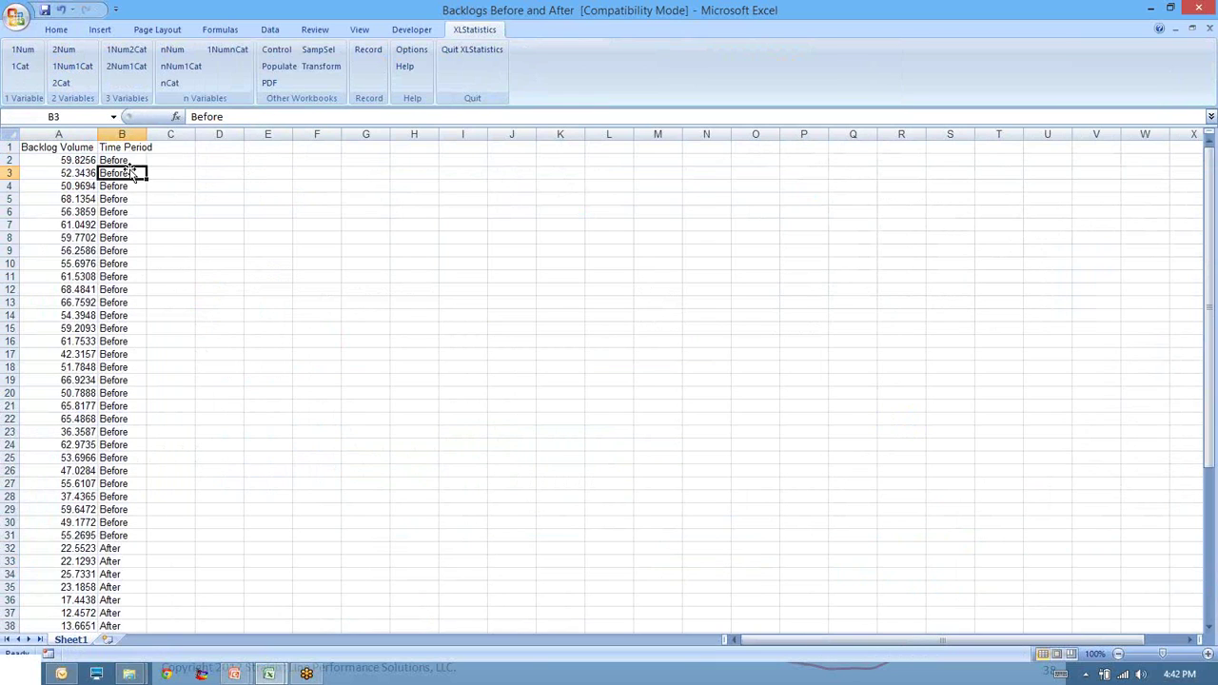
{"action": "left_click_drag", "start_coordinate": [61, 133], "coordinate": [122, 134]}
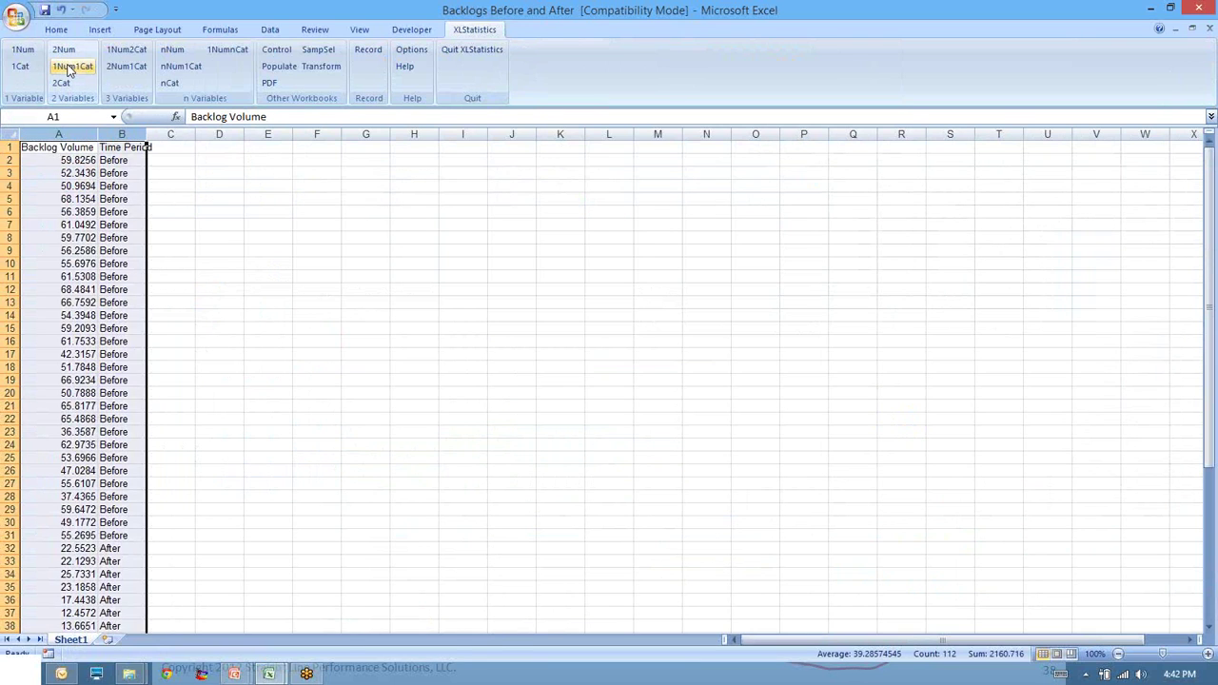
{"action": "left_click", "coordinate": [69, 69]}
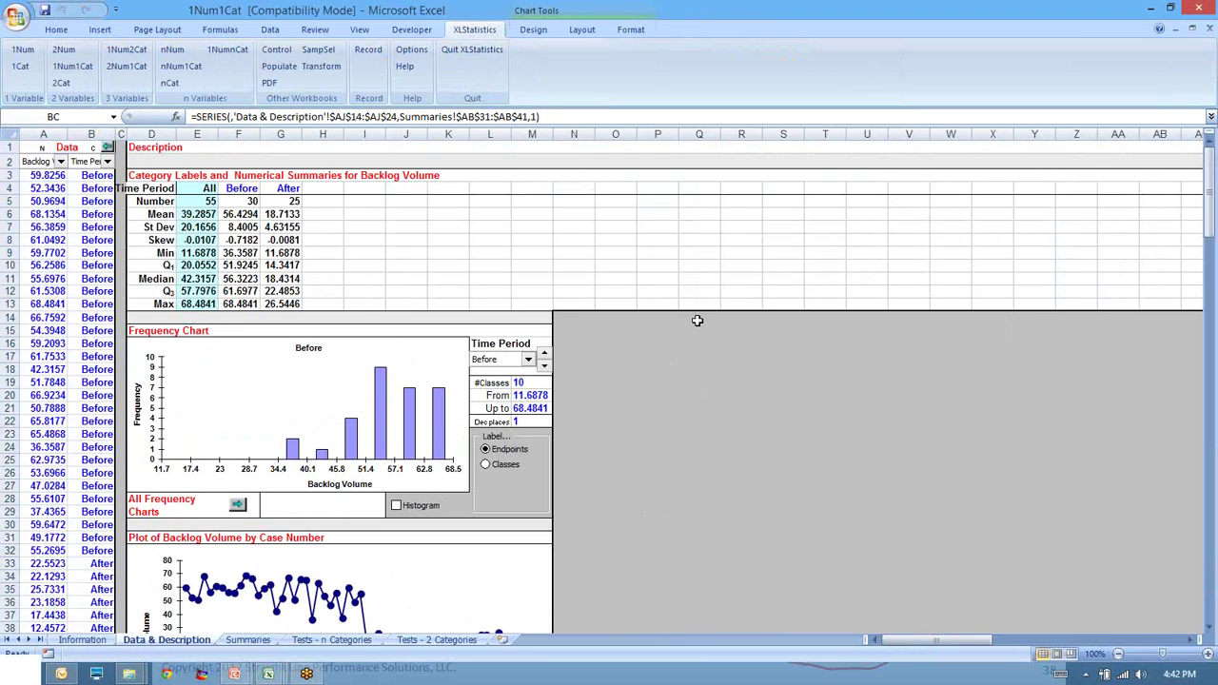
- Show the 1Num1Cat Summaries sheet at 115% with the whole Multiple Frequency Chart in view
{"action": "left_click", "coordinate": [248, 639]}
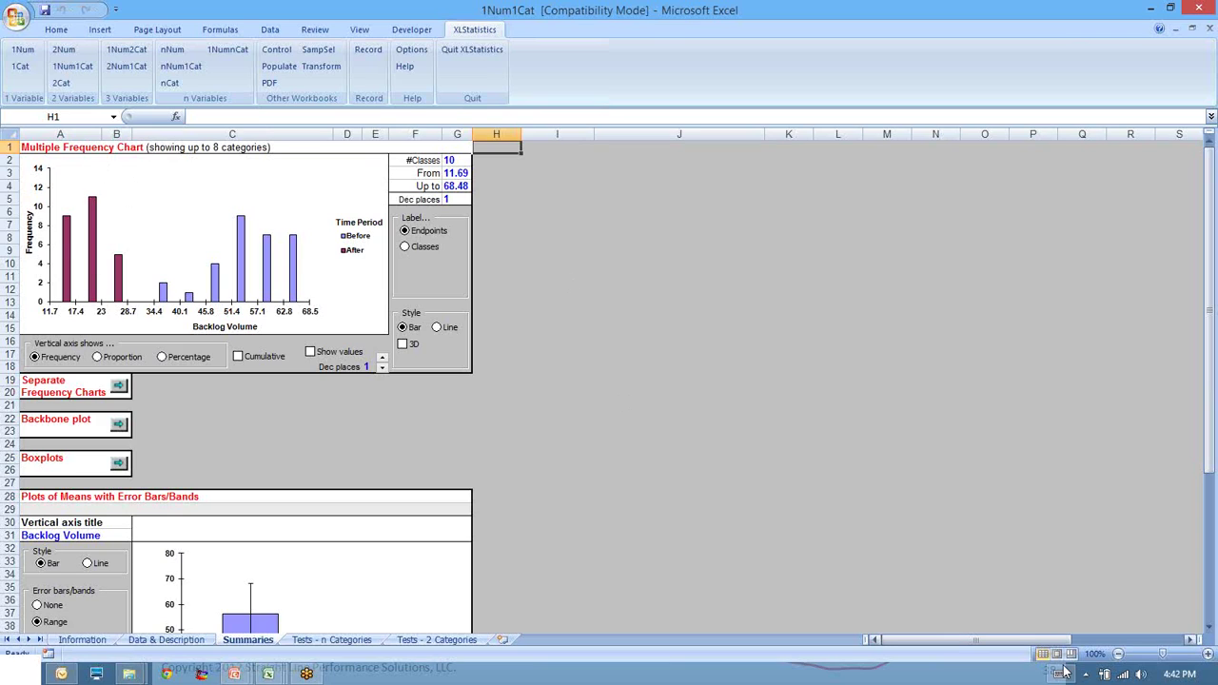
{"action": "scroll", "coordinate": [895, 555], "scroll_direction": "up", "scroll_amount": 1}
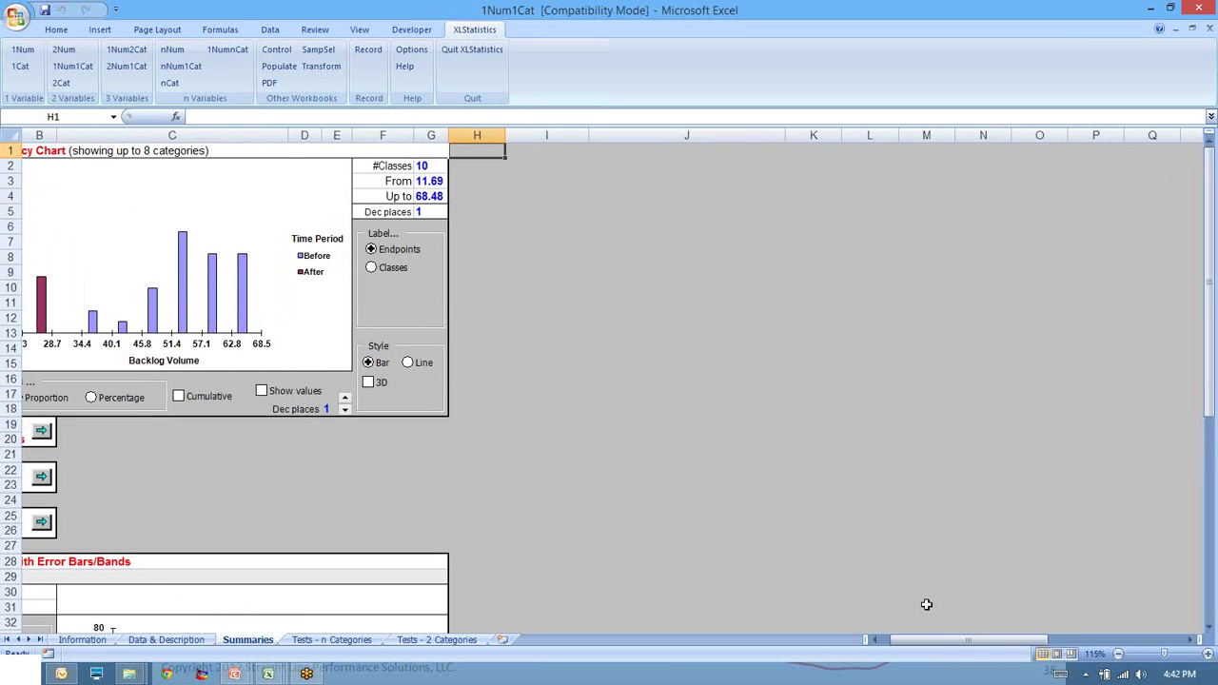
{"action": "left_click_drag", "start_coordinate": [963, 641], "coordinate": [866, 642]}
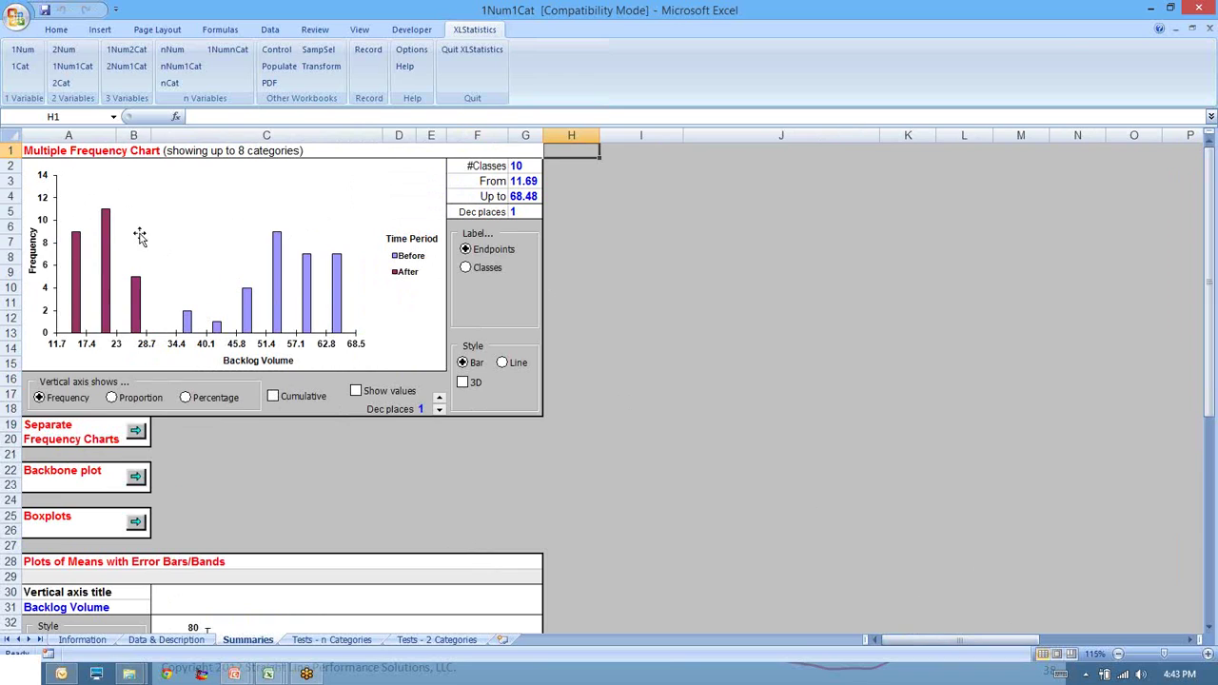
- Set the Multiple Frequency Chart to 20 classes, try the class labels and return to endpoint labels
{"action": "left_click", "coordinate": [514, 168]}
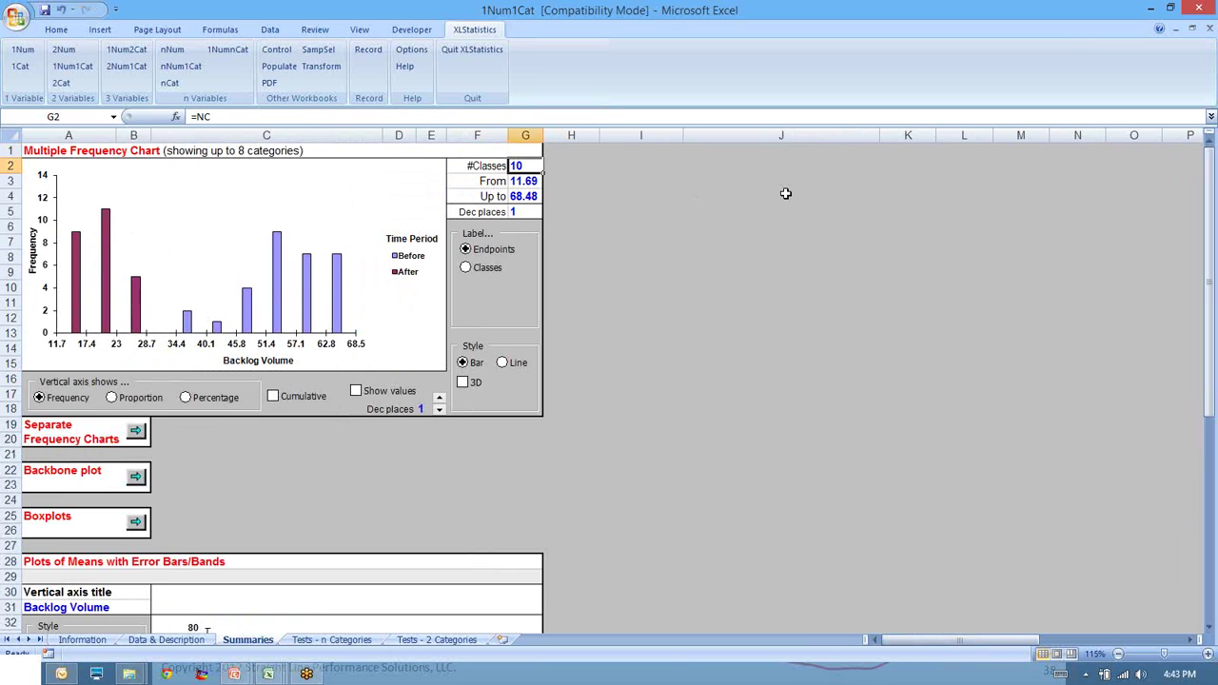
{"action": "type", "text": "20"}
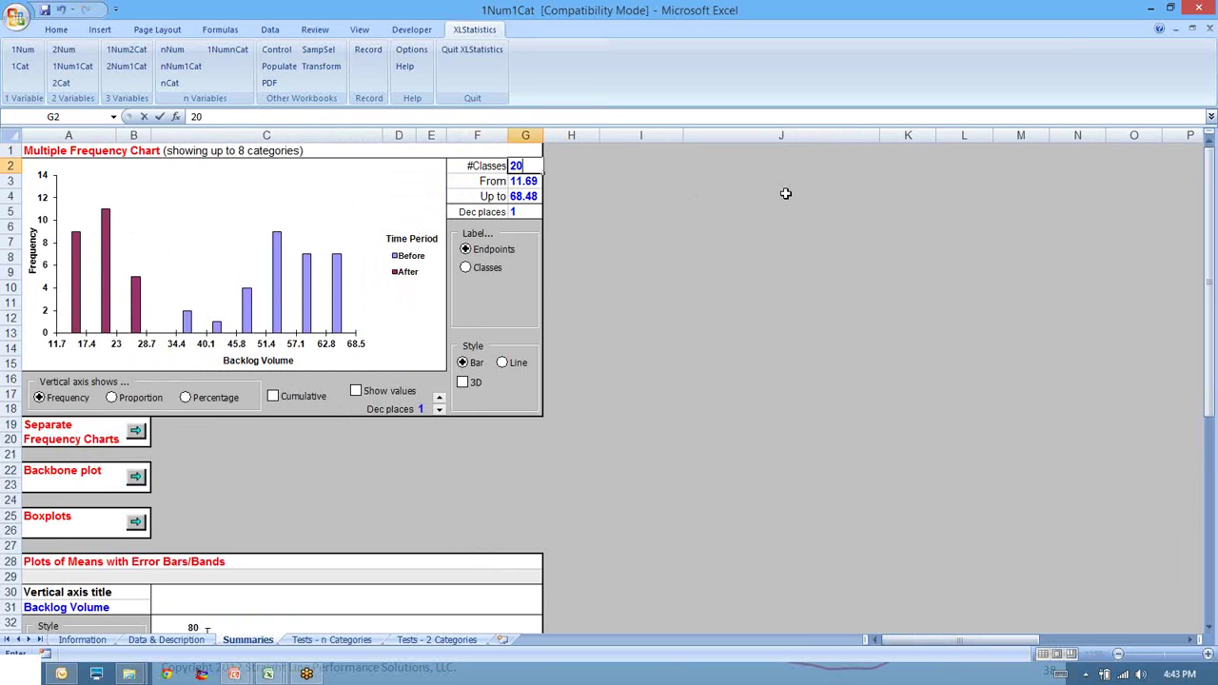
{"action": "key", "text": "Return"}
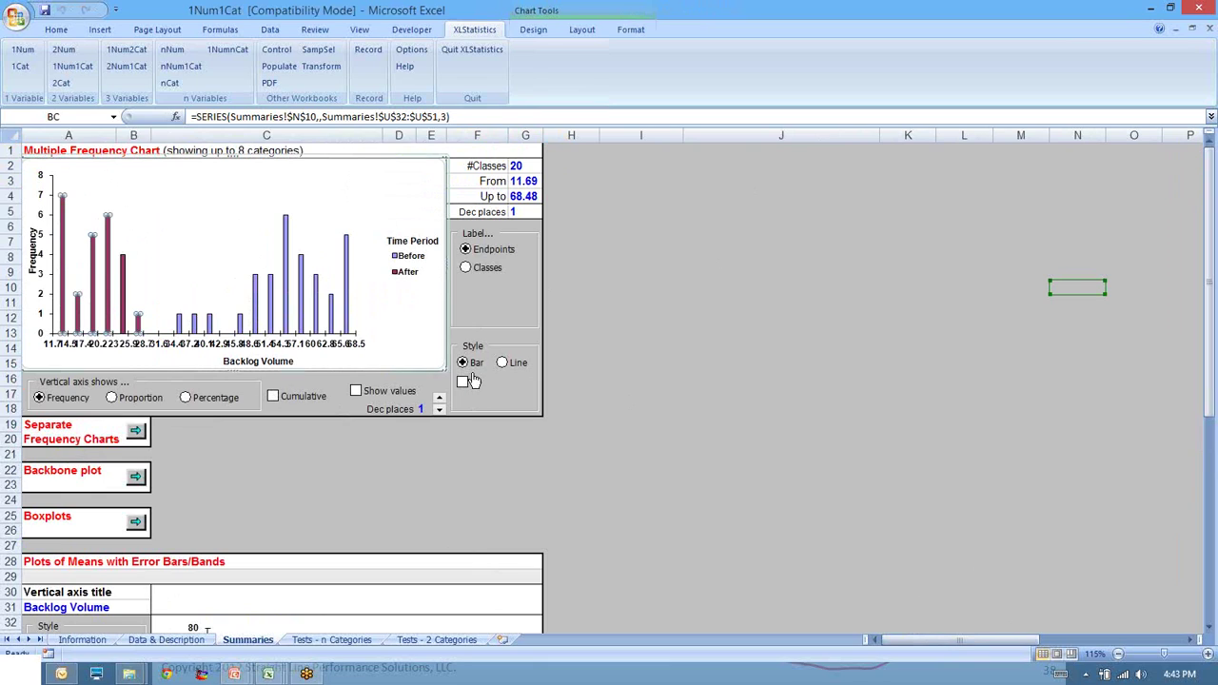
{"action": "left_click", "coordinate": [466, 269]}
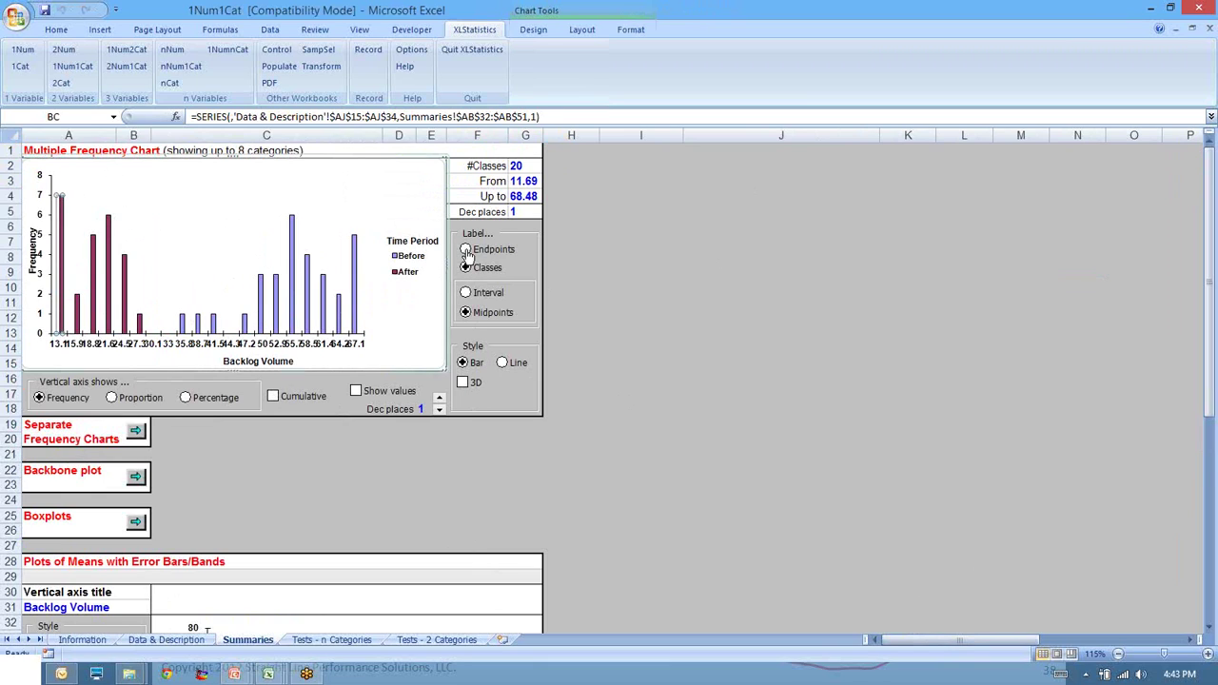
{"action": "left_click", "coordinate": [466, 251]}
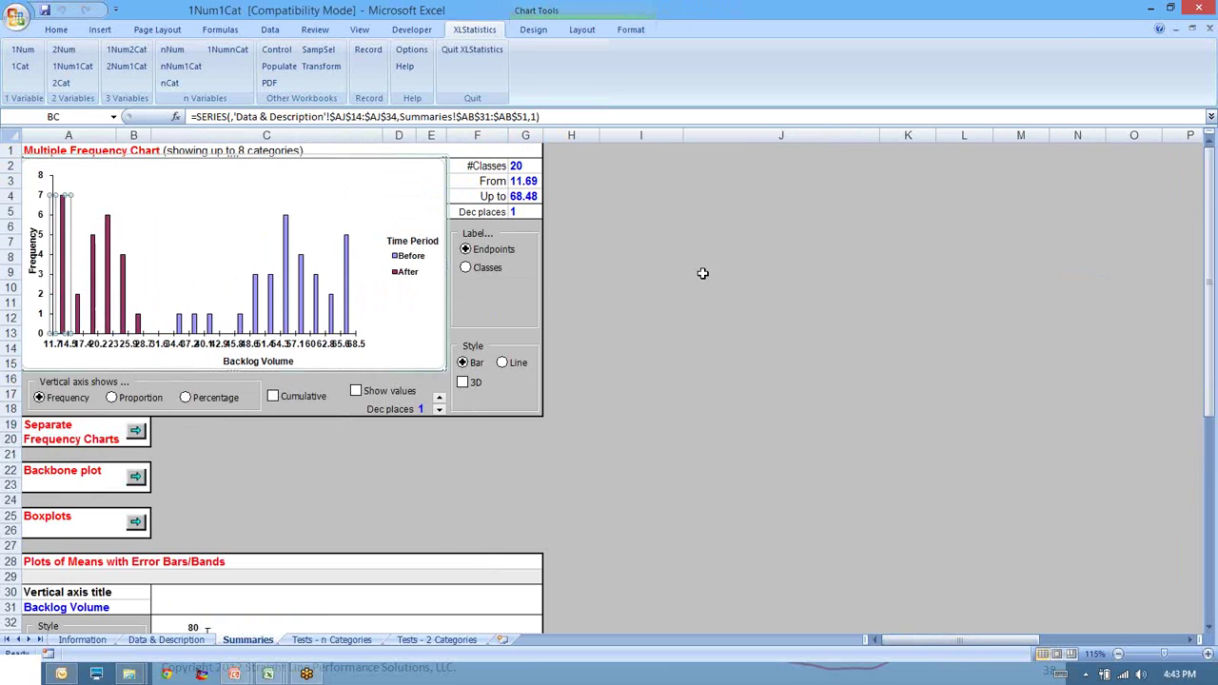
- Set the Multiple Frequency Chart's range to run from 10 up to 70
{"action": "left_click", "coordinate": [524, 182]}
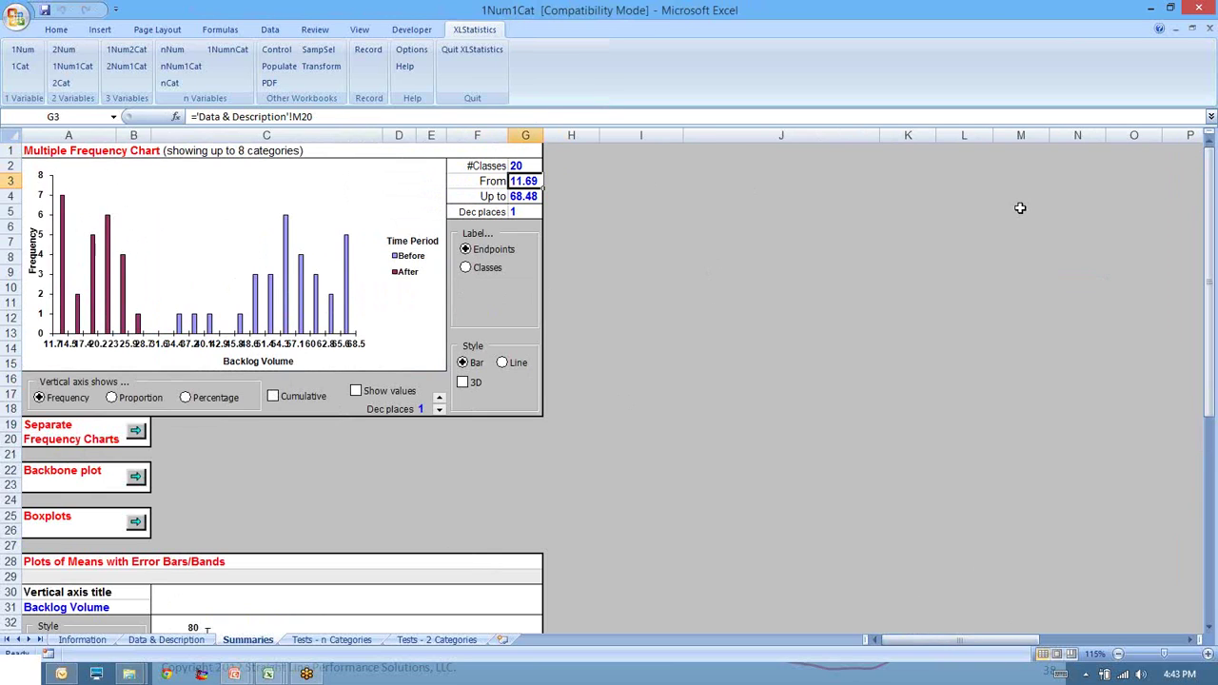
{"action": "type", "text": "10"}
{"action": "key", "text": "Return"}
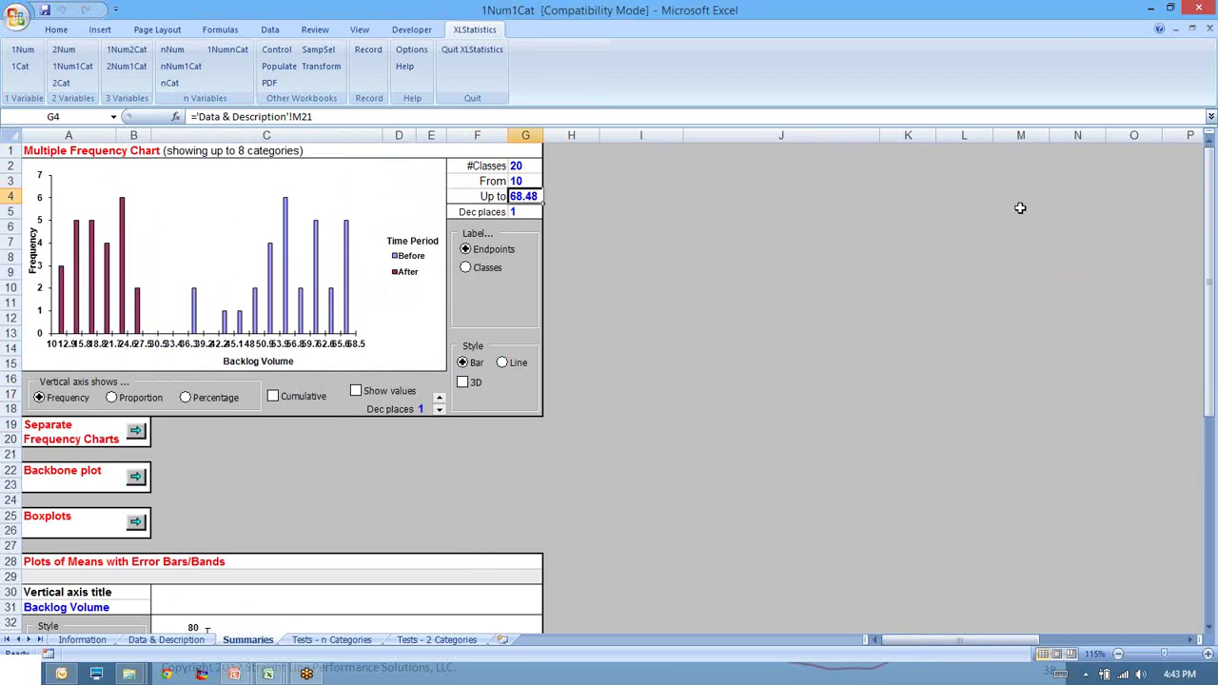
{"action": "type", "text": "70"}
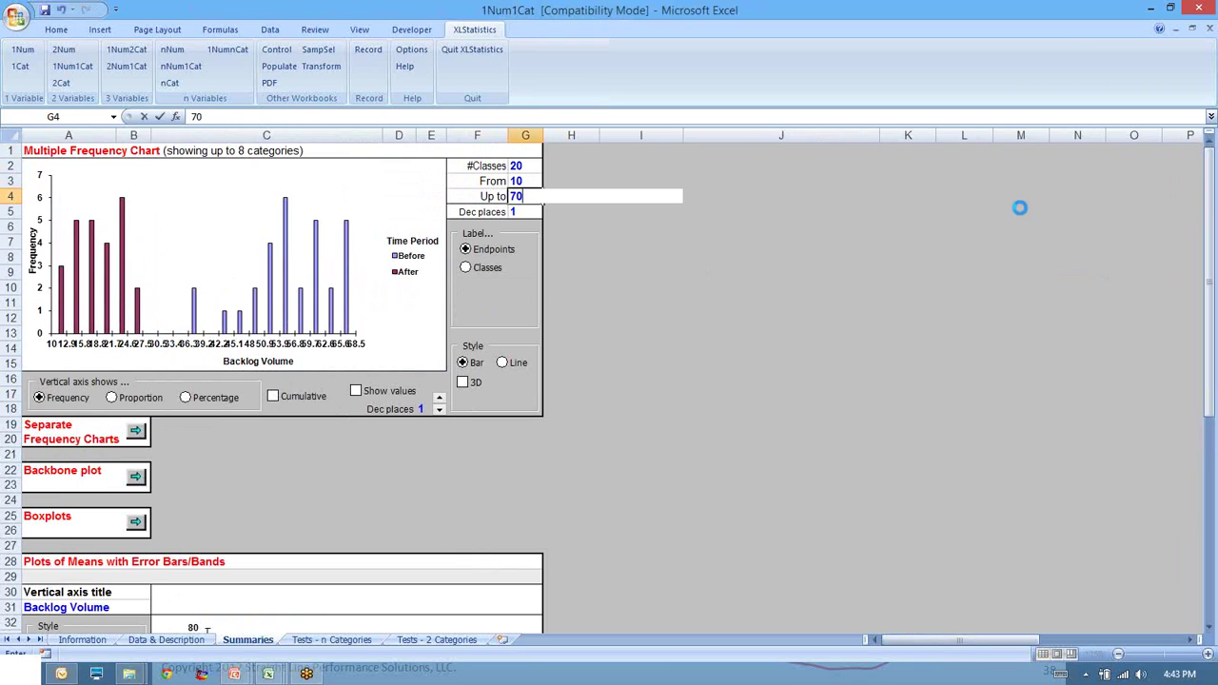
{"action": "key", "text": "Return"}
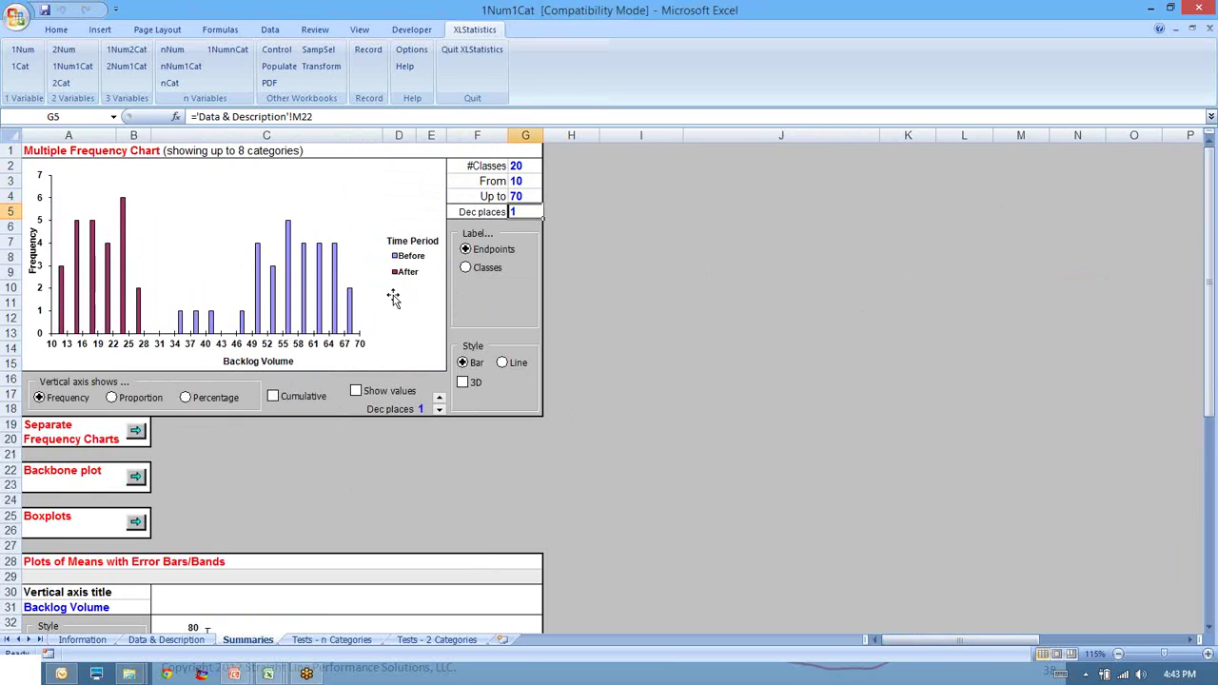
- Open the separate frequency charts and compare the Before and After distributions with and without the histogram style
{"action": "left_click", "coordinate": [136, 433]}
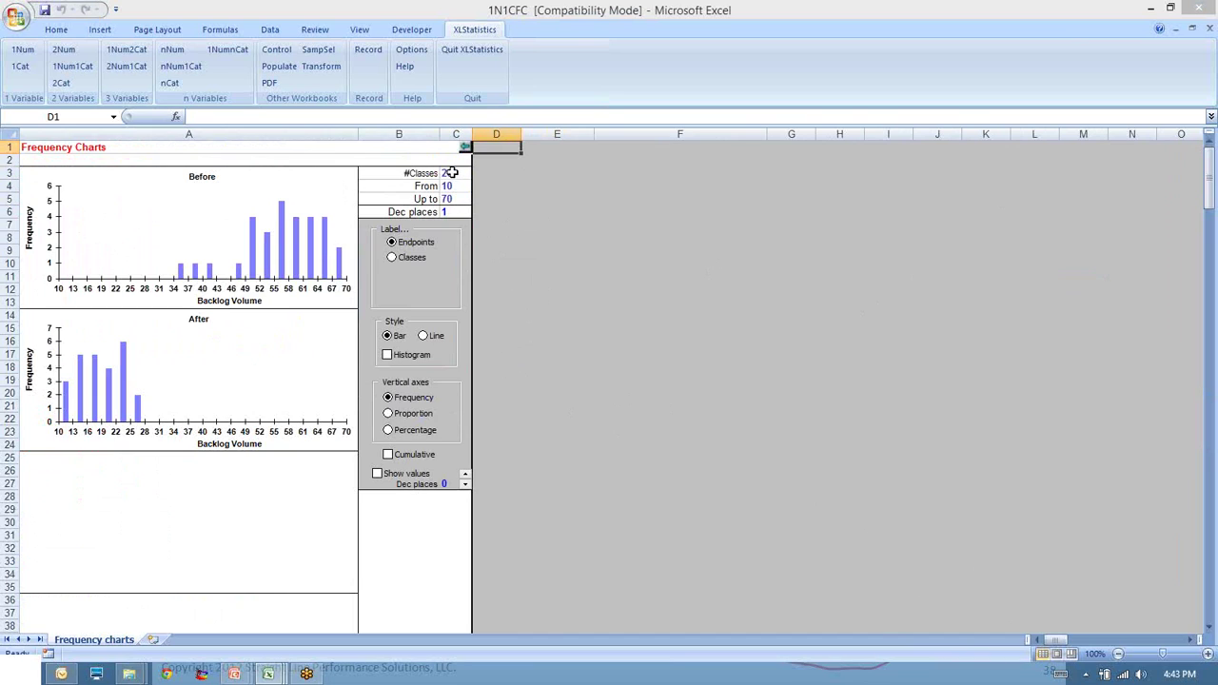
{"action": "left_click", "coordinate": [388, 355]}
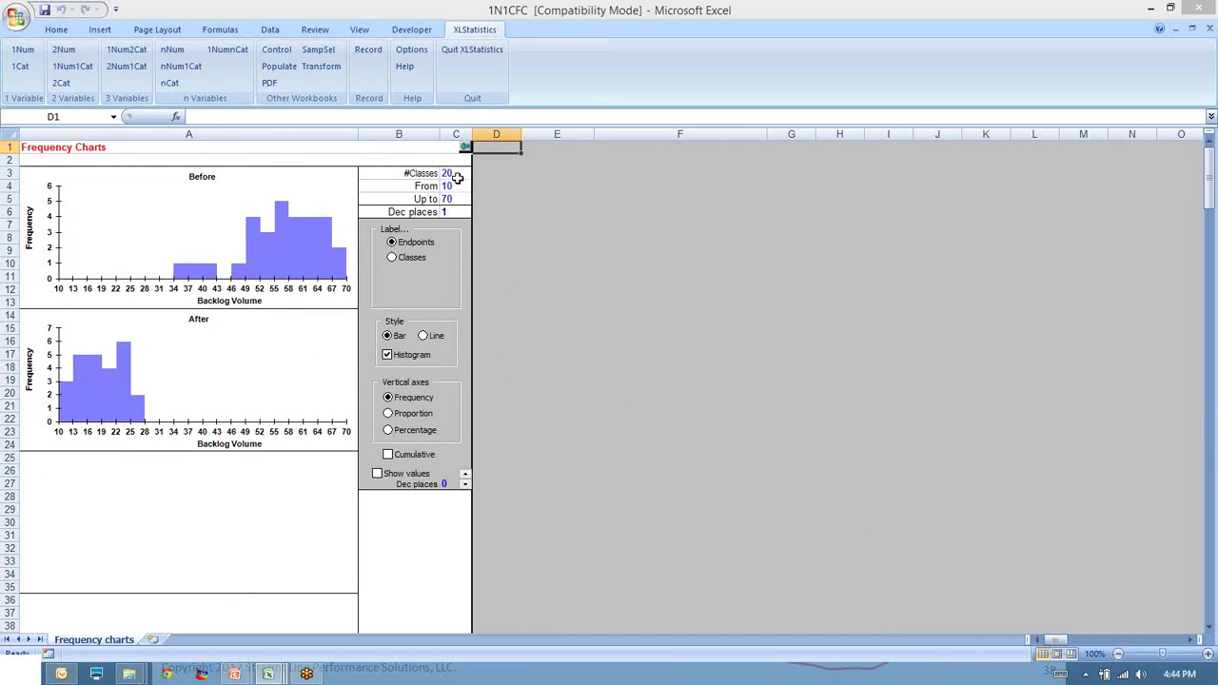
{"action": "left_click", "coordinate": [387, 355]}
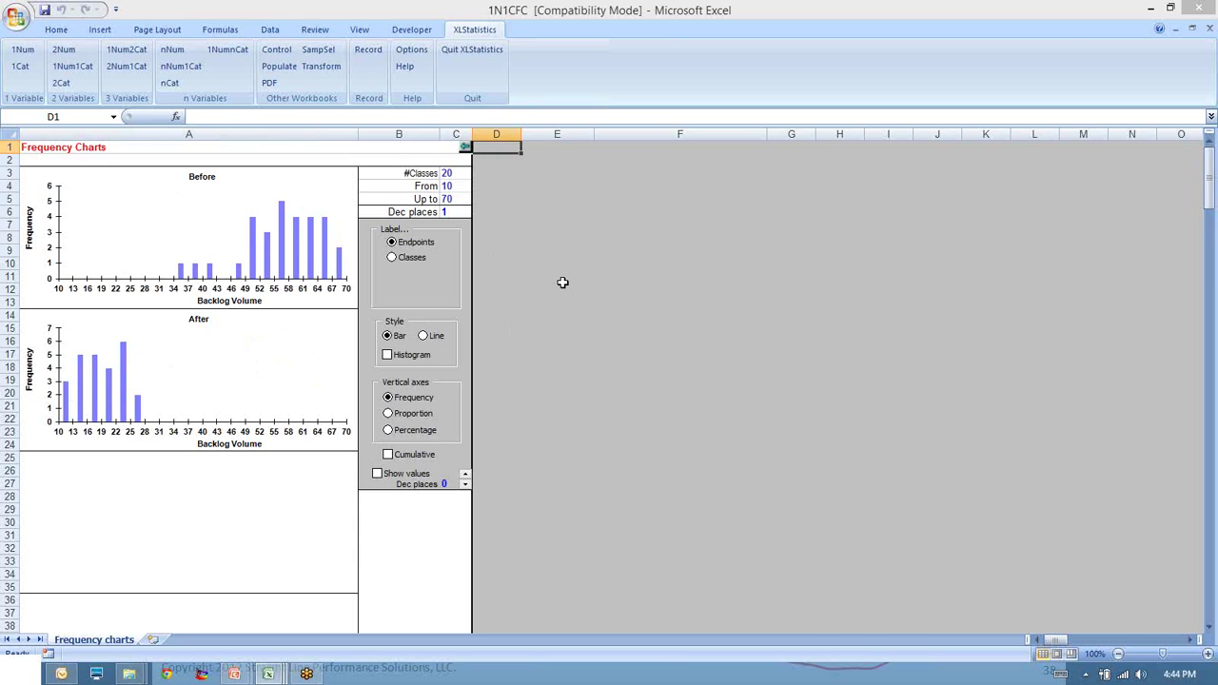
{"action": "scroll", "coordinate": [561, 282], "scroll_direction": "down", "scroll_amount": 6}
{"action": "scroll", "coordinate": [561, 328], "scroll_direction": "down", "scroll_amount": 3}
{"action": "scroll", "coordinate": [568, 328], "scroll_direction": "up", "scroll_amount": 10}
- Return to the Summaries sheet and close the 1N1CFC workbook without saving its changes
{"action": "left_click", "coordinate": [464, 149]}
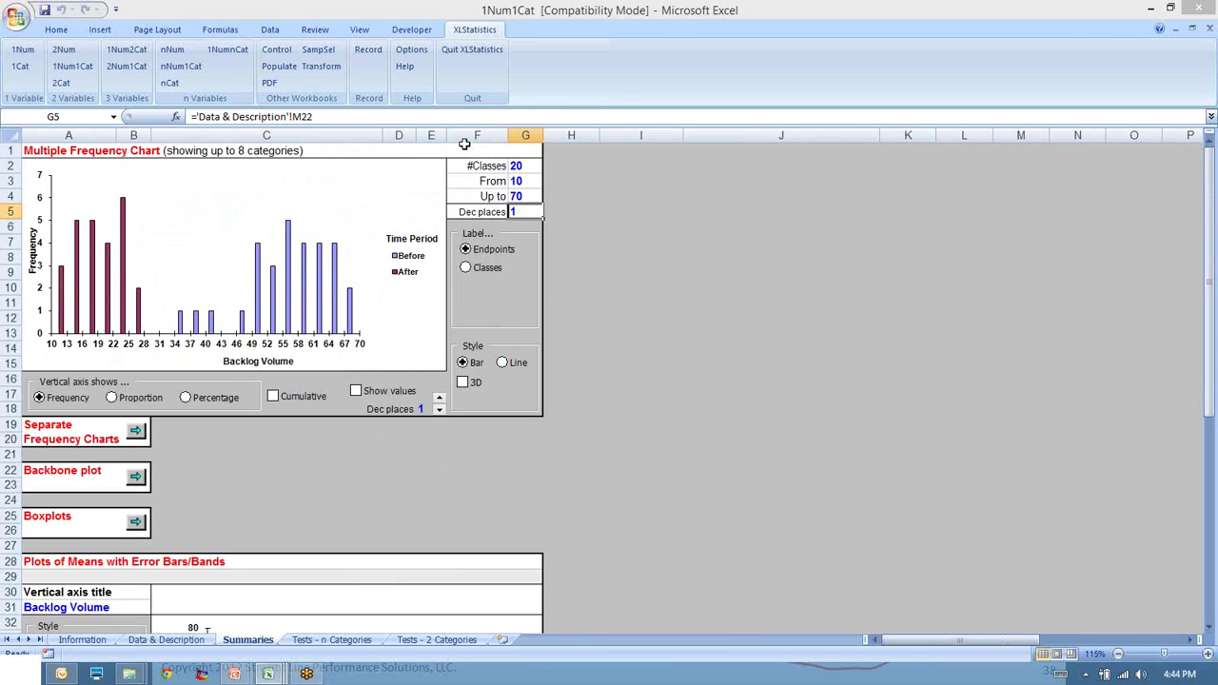
{"action": "mouse_move", "coordinate": [268, 674]}
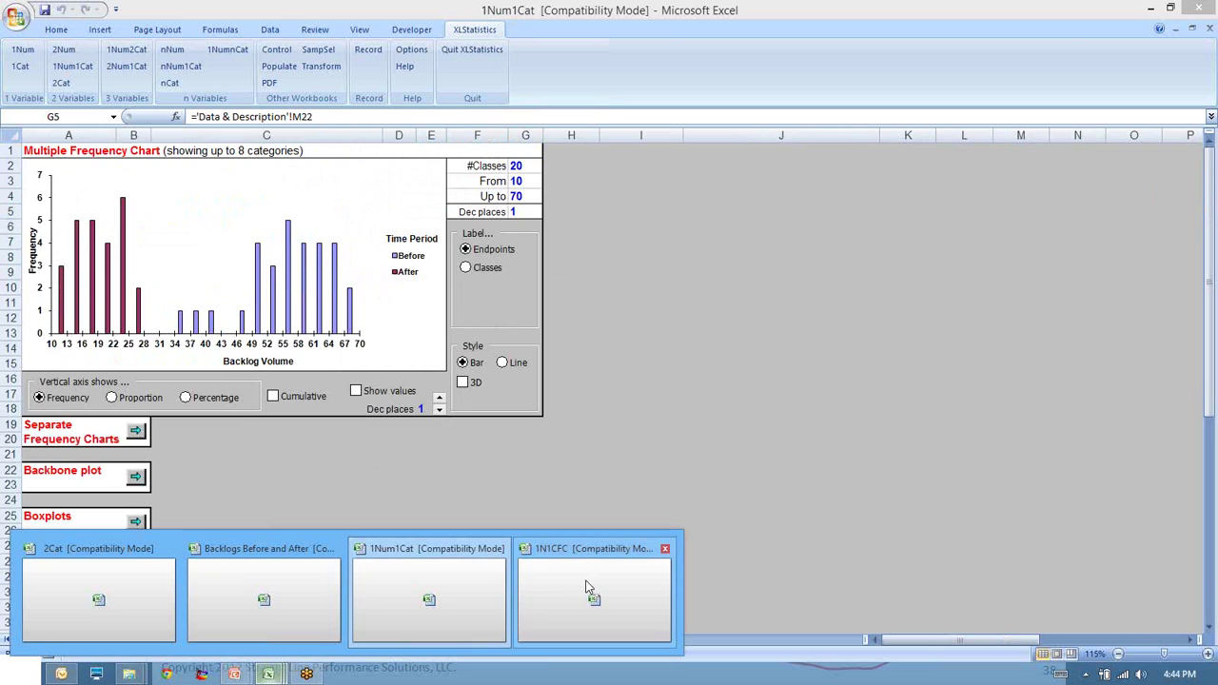
{"action": "left_click", "coordinate": [665, 548]}
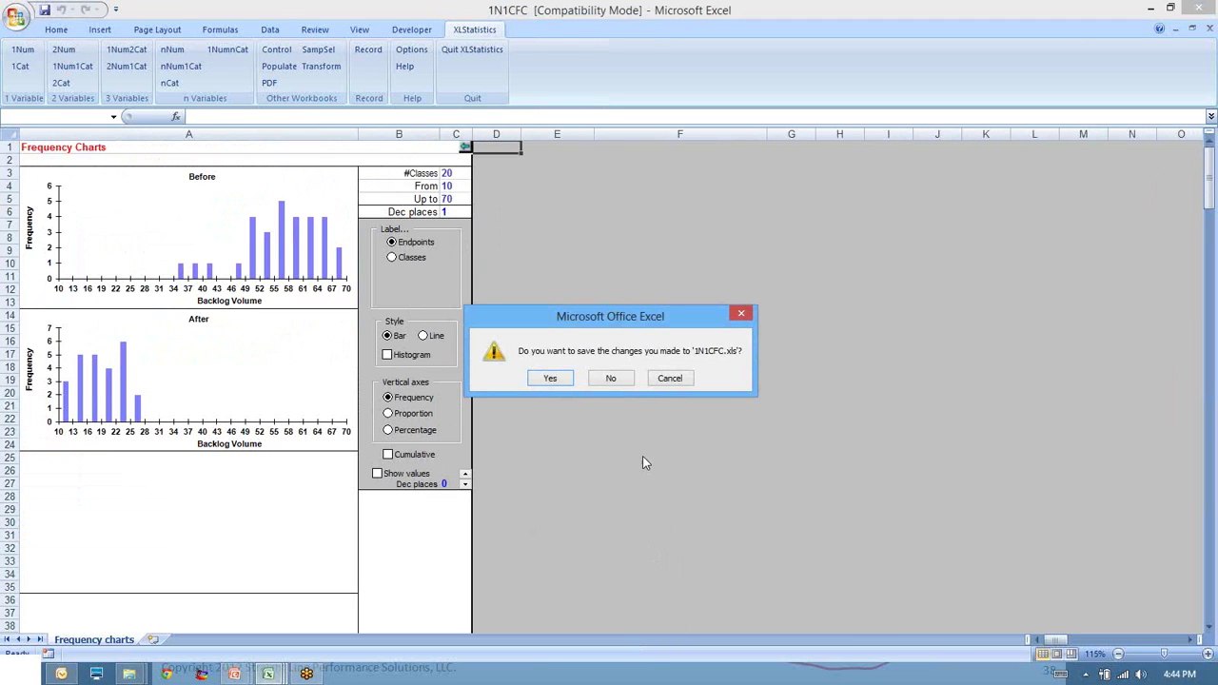
{"action": "left_click", "coordinate": [610, 379]}
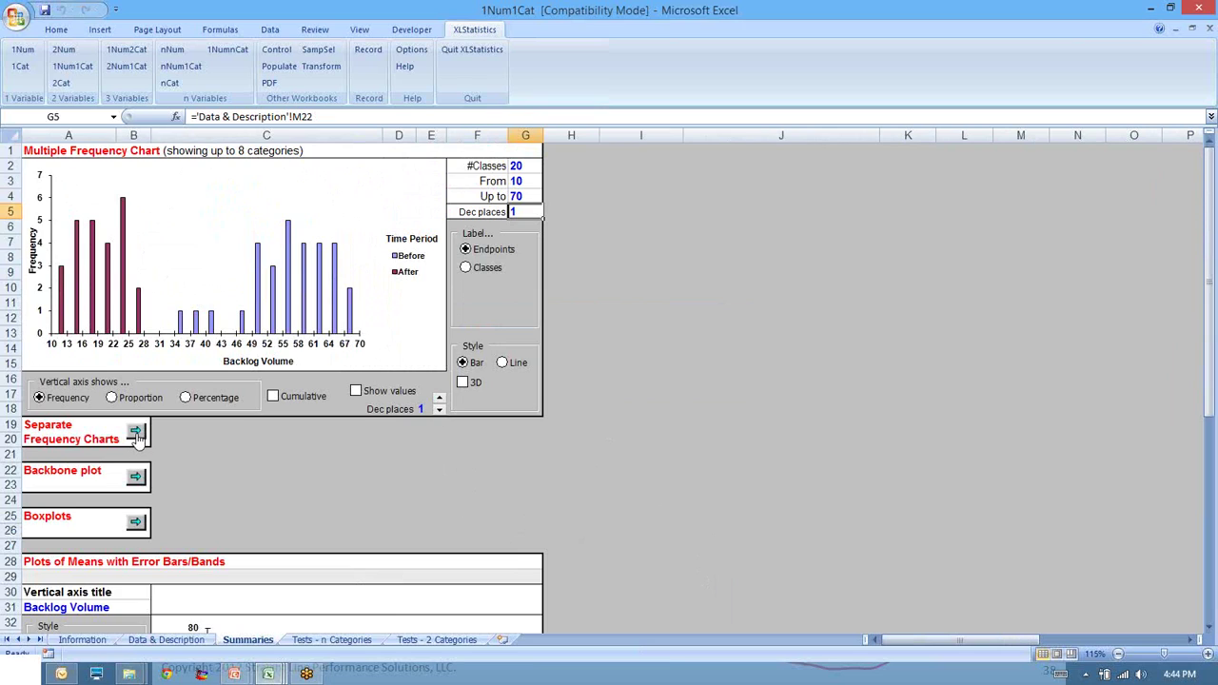
- Open the boxplots of Backlog Volume by Time Period and show the whole box-and-whisker plot at 160%
{"action": "left_click", "coordinate": [136, 523]}
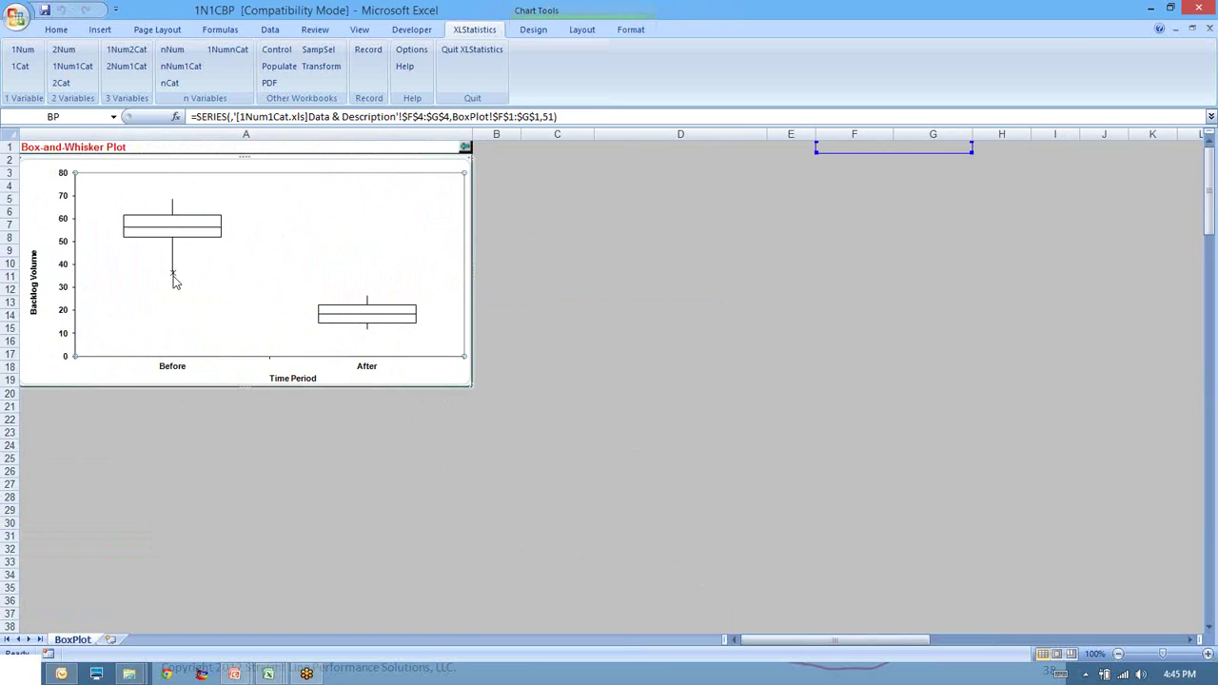
{"action": "mouse_move", "coordinate": [174, 278]}
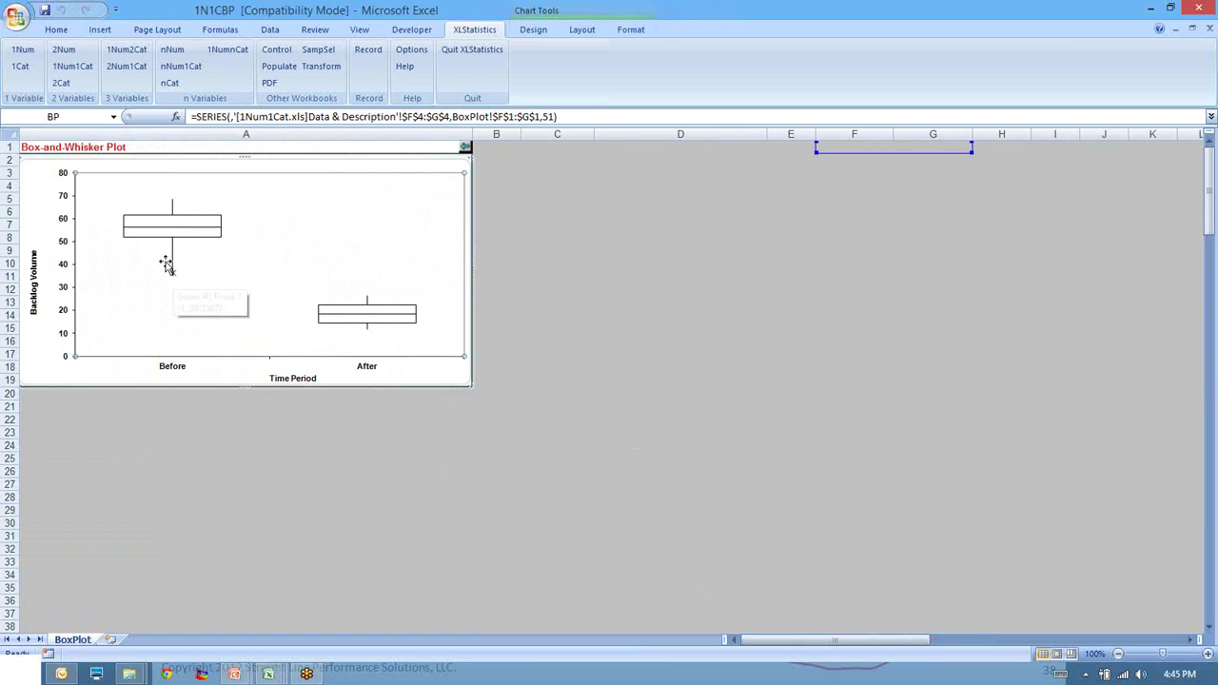
{"action": "mouse_move", "coordinate": [175, 244]}
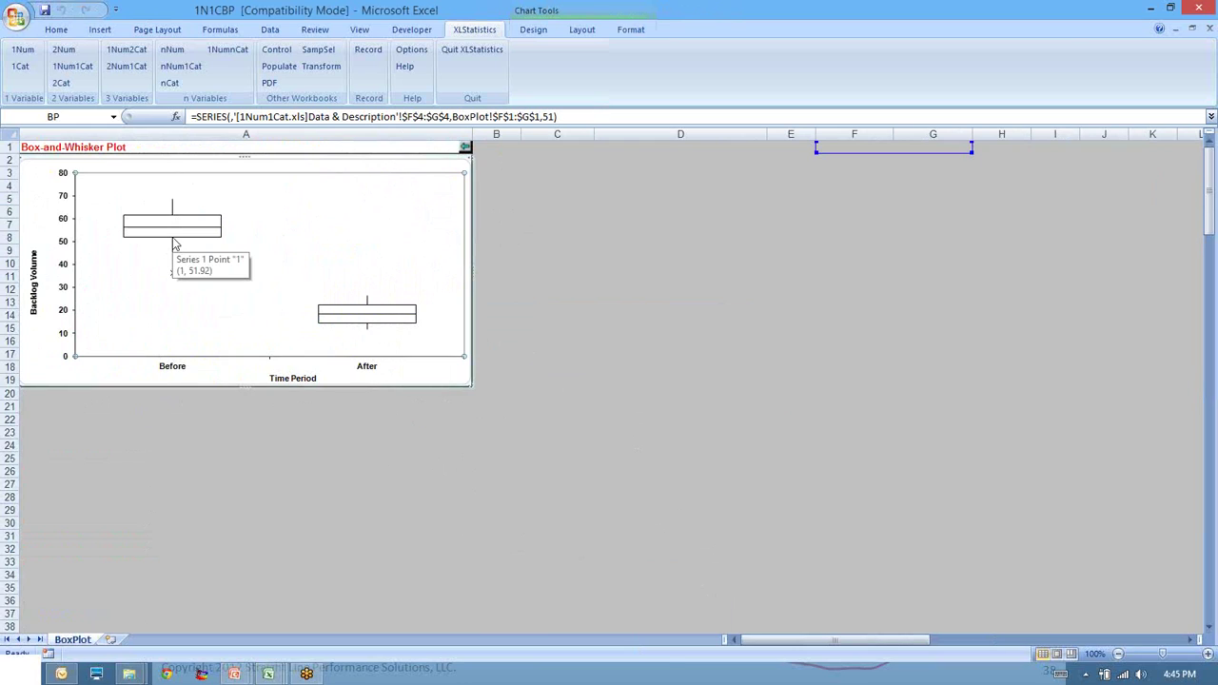
{"action": "left_click", "coordinate": [174, 245]}
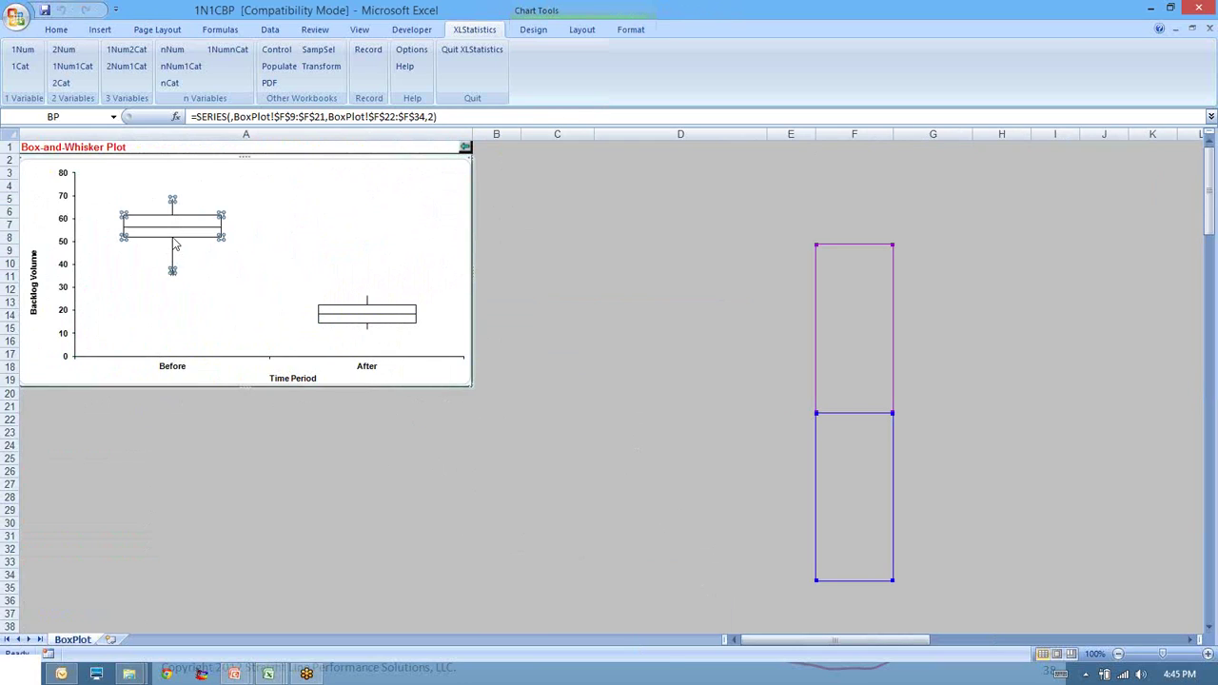
{"action": "left_click", "coordinate": [175, 235]}
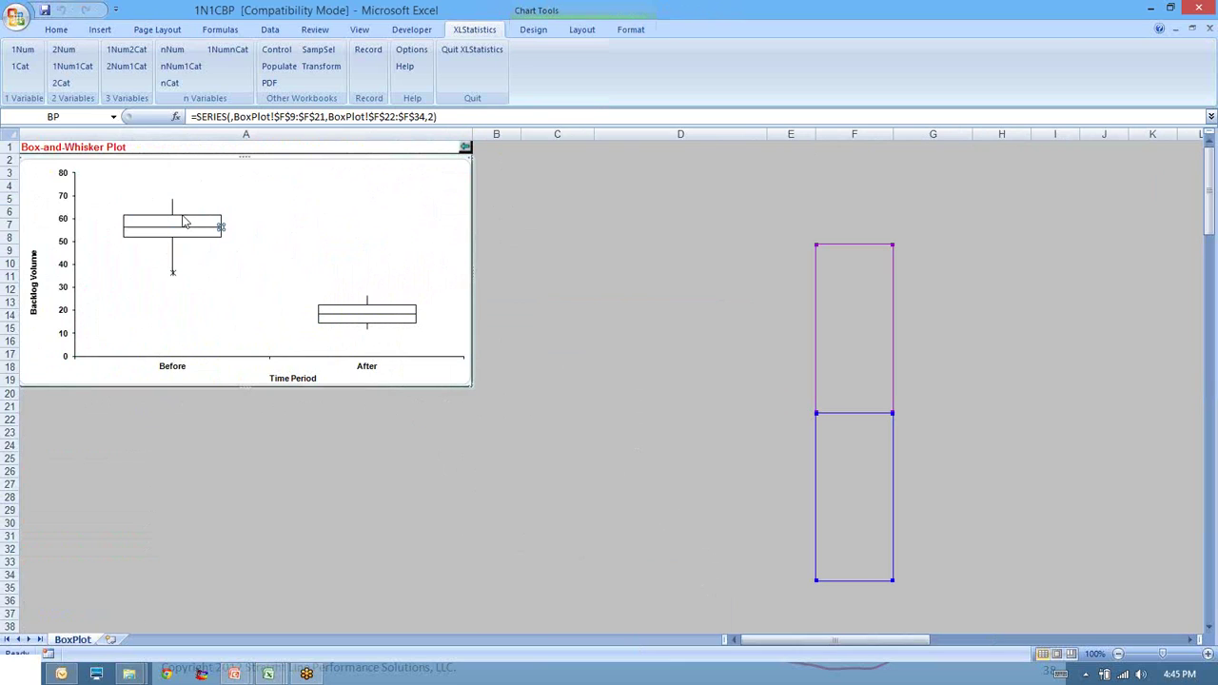
{"action": "left_click", "coordinate": [184, 221]}
{"action": "scroll", "coordinate": [427, 470], "scroll_direction": "up", "scroll_amount": 4}
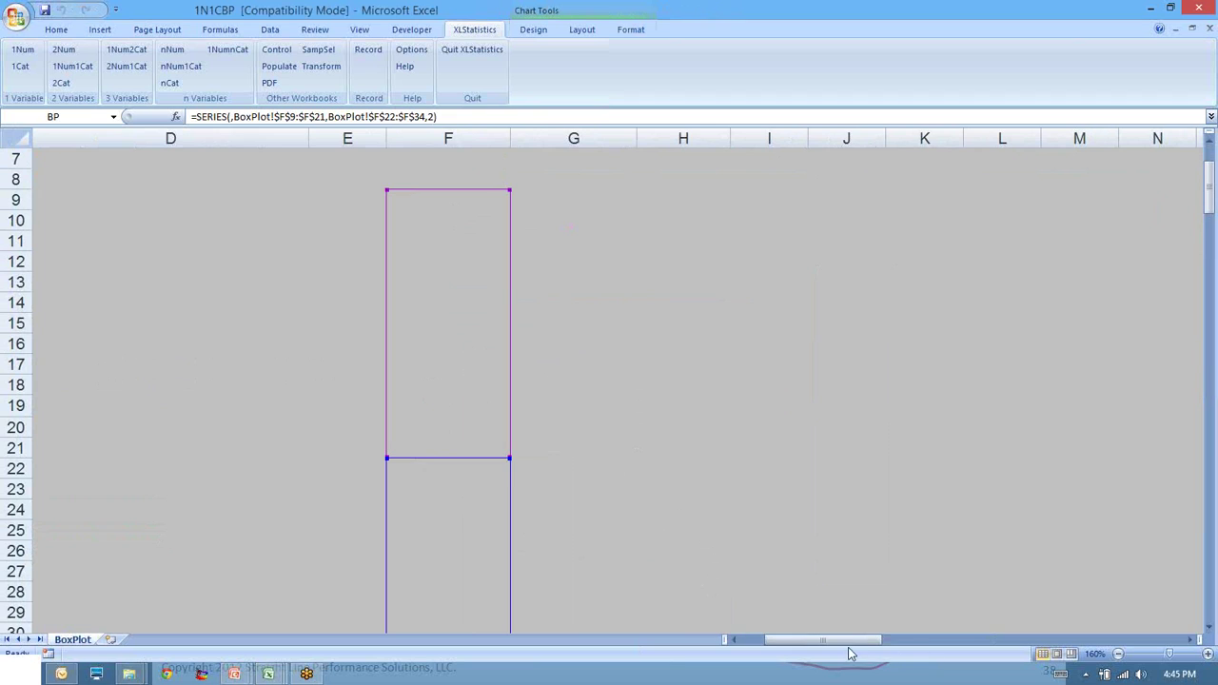
{"action": "left_click_drag", "start_coordinate": [766, 643], "coordinate": [755, 644]}
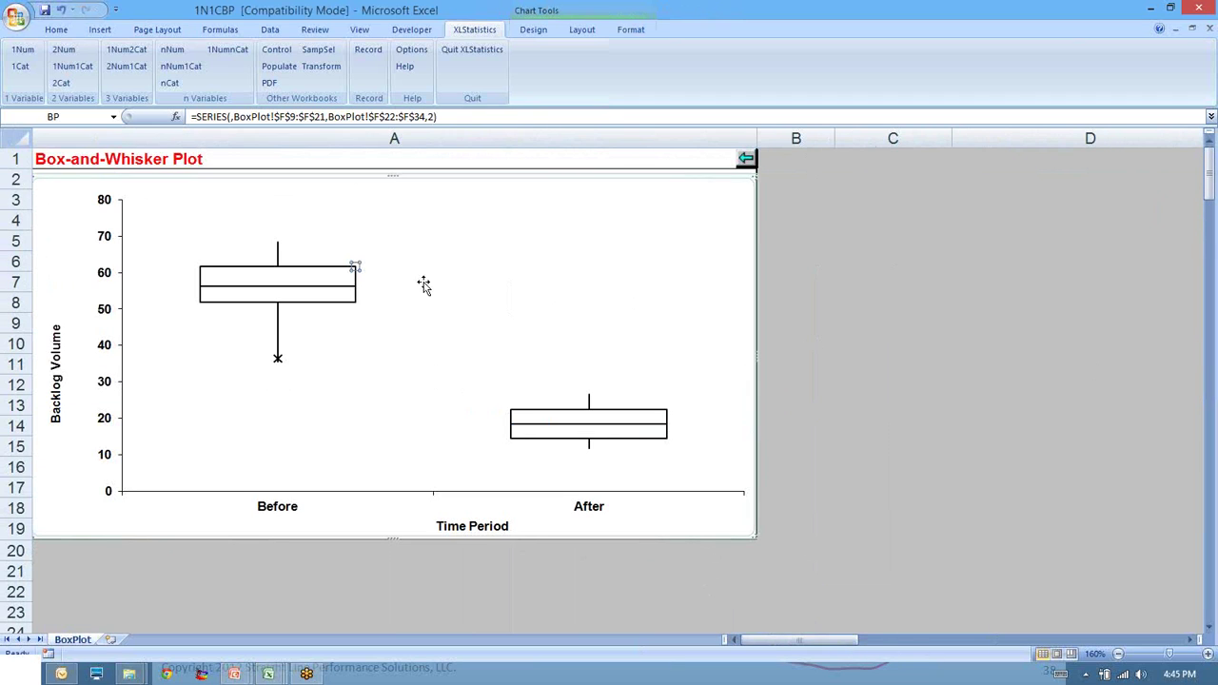
- Examine the whiskers, quartiles and median of the Before box and compare them with the After box
{"action": "left_click", "coordinate": [278, 245]}
{"action": "left_click", "coordinate": [278, 360]}
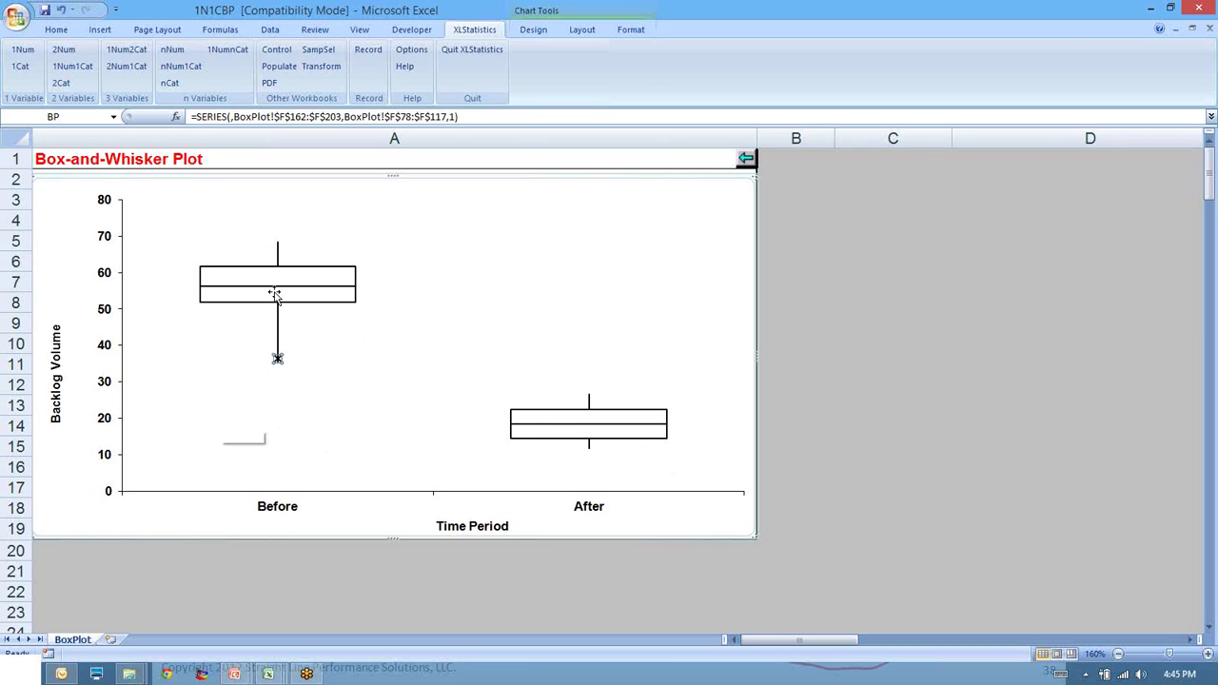
{"action": "left_click", "coordinate": [354, 438]}
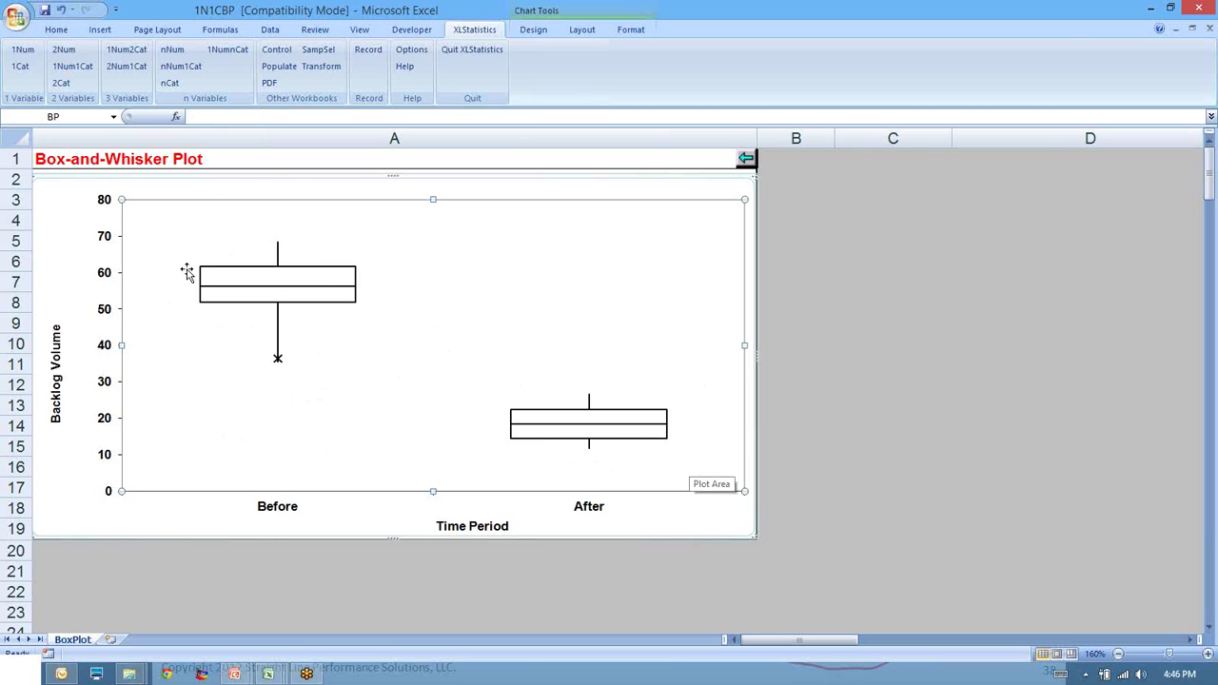
{"action": "left_click", "coordinate": [323, 284]}
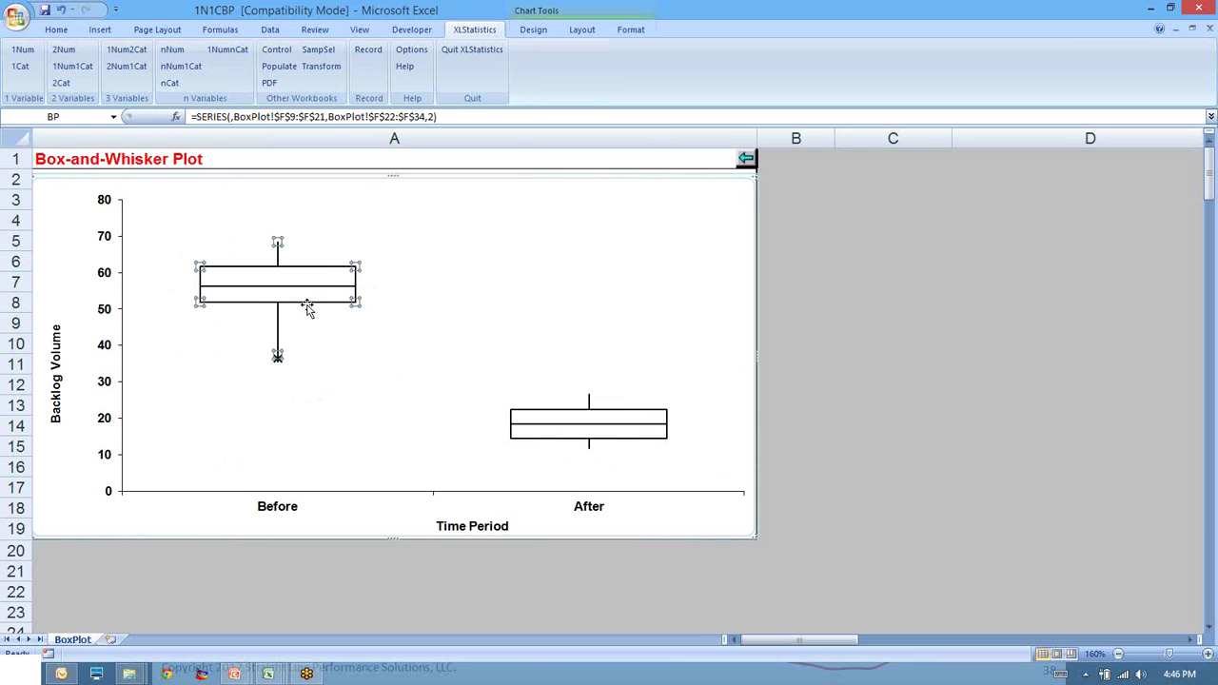
{"action": "key", "text": "Escape"}
{"action": "left_click", "coordinate": [354, 303]}
{"action": "left_click", "coordinate": [337, 301]}
{"action": "left_click", "coordinate": [324, 274]}
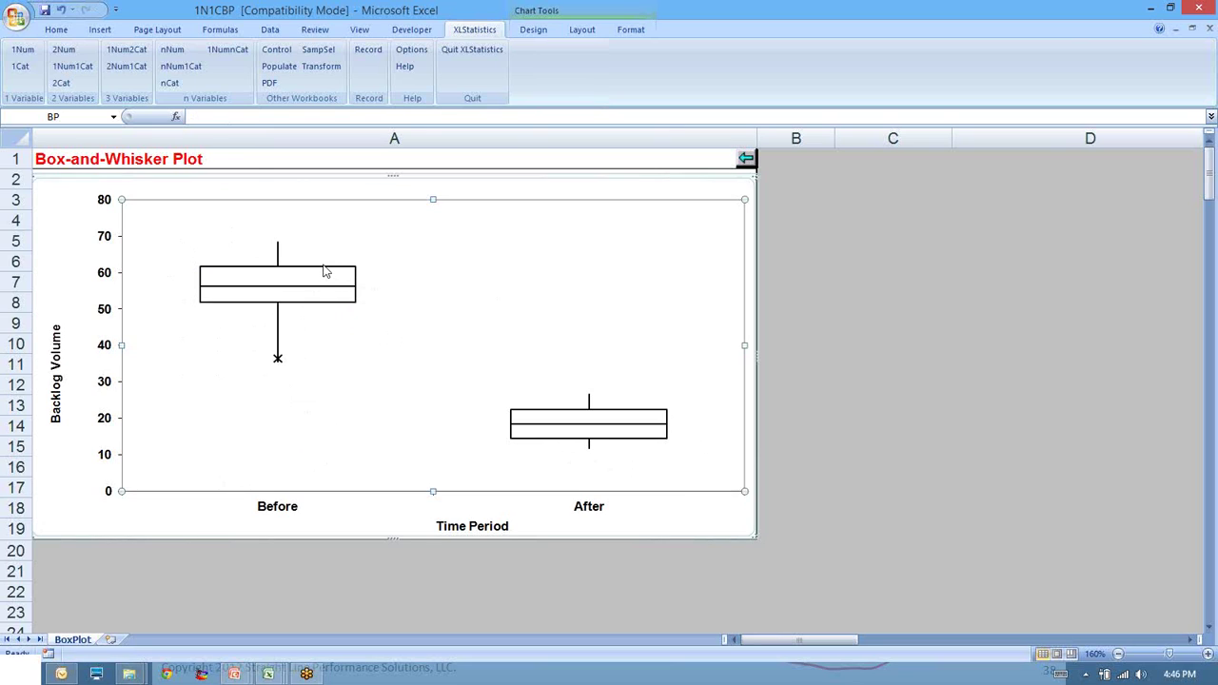
{"action": "left_click", "coordinate": [324, 272]}
{"action": "left_click", "coordinate": [323, 272]}
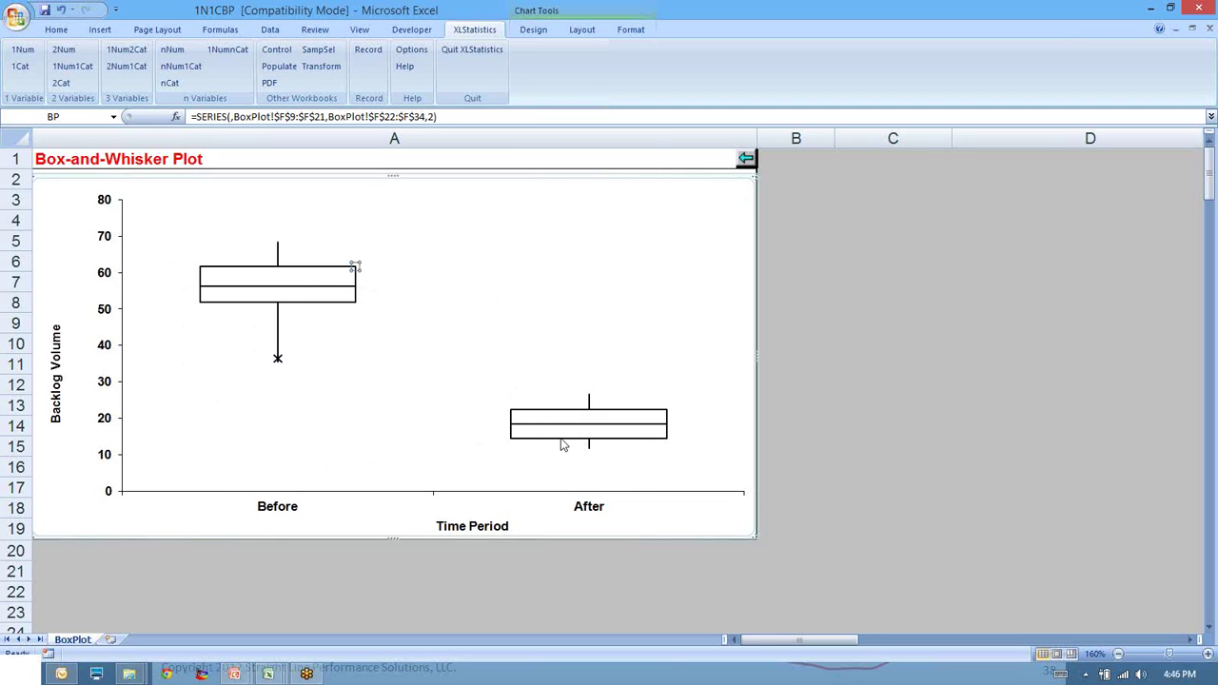
{"action": "mouse_move", "coordinate": [563, 444]}
{"action": "mouse_move", "coordinate": [318, 273]}
{"action": "mouse_move", "coordinate": [343, 292]}
- Switch to the PowerPoint slide show and handwrite μB ≠ μA and σB = σA beside the PGA circle sketch on slide 38
{"action": "left_click", "coordinate": [235, 673]}
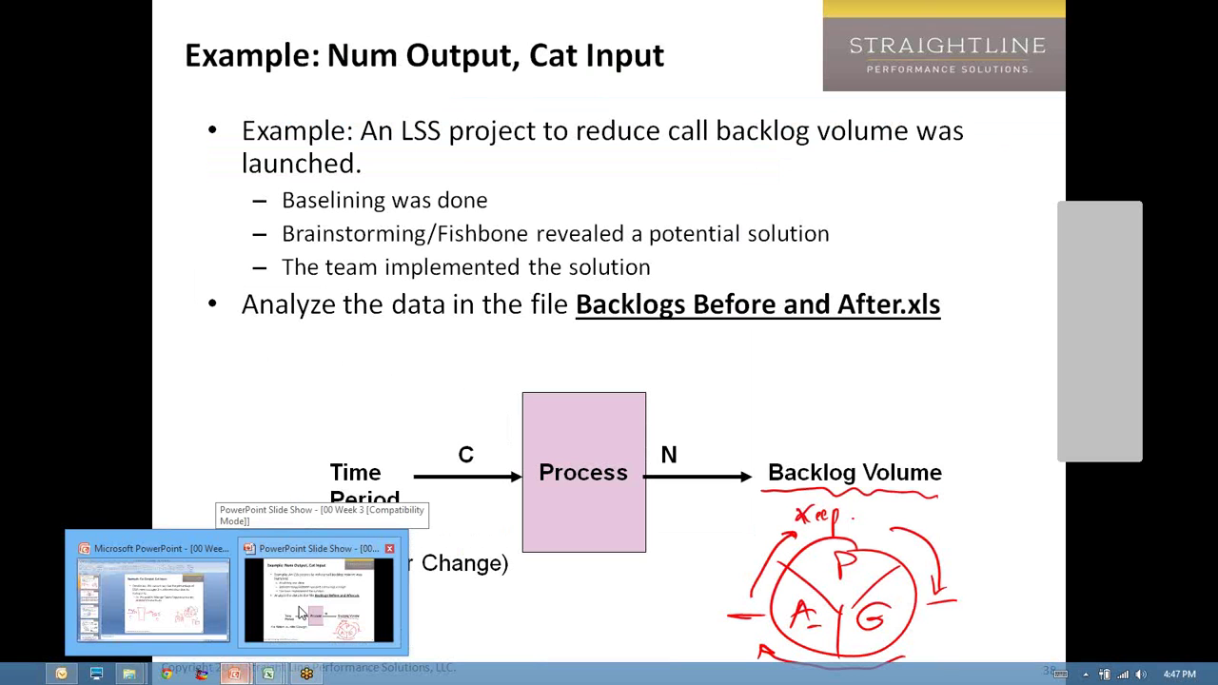
{"action": "left_click", "coordinate": [300, 611]}
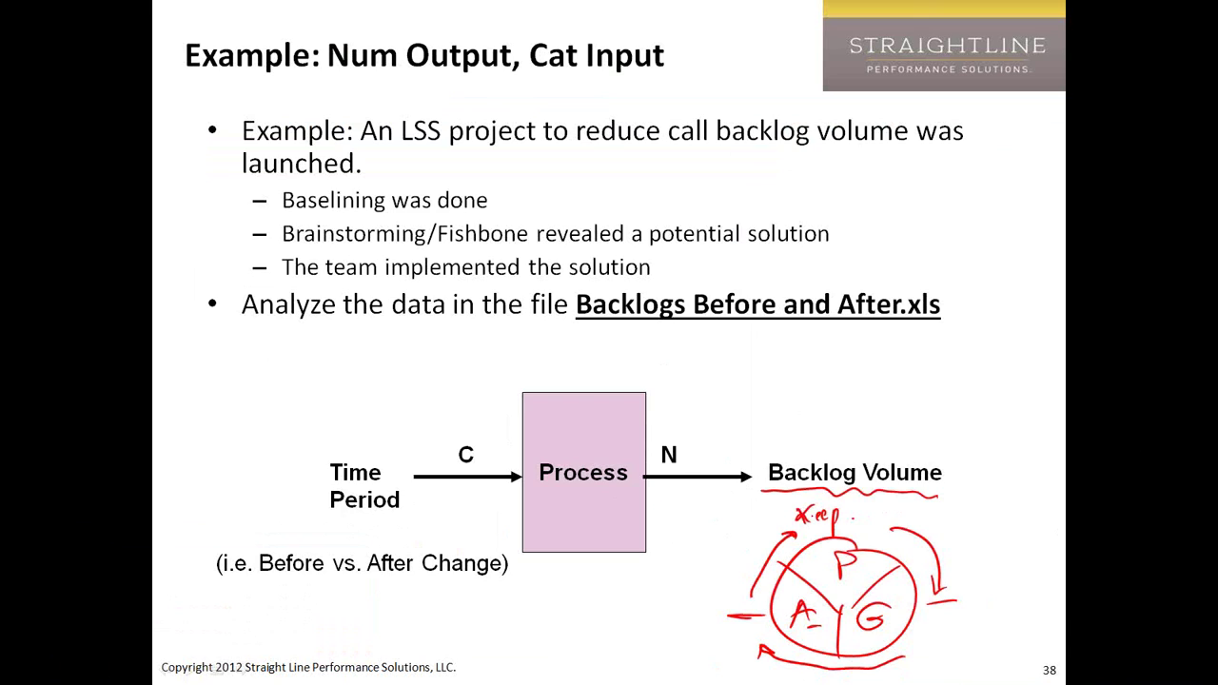
{"action": "left_click_drag", "start_coordinate": [977, 521], "coordinate": [985, 531]}
{"action": "mouse_move", "coordinate": [980, 595]}
{"action": "left_mouse_down"}
{"action": "mouse_move", "coordinate": [974, 625]}
{"action": "mouse_move", "coordinate": [1033, 594]}
{"action": "mouse_move", "coordinate": [1025, 605]}
{"action": "left_mouse_up"}
{"action": "mouse_move", "coordinate": [1033, 594]}
{"action": "left_mouse_down"}
{"action": "mouse_move", "coordinate": [1039, 620]}
{"action": "mouse_move", "coordinate": [1054, 594]}
{"action": "mouse_move", "coordinate": [1005, 626]}
{"action": "mouse_move", "coordinate": [1060, 604]}
{"action": "left_mouse_up"}
{"action": "left_click_drag", "start_coordinate": [1060, 603], "coordinate": [1068, 616]}
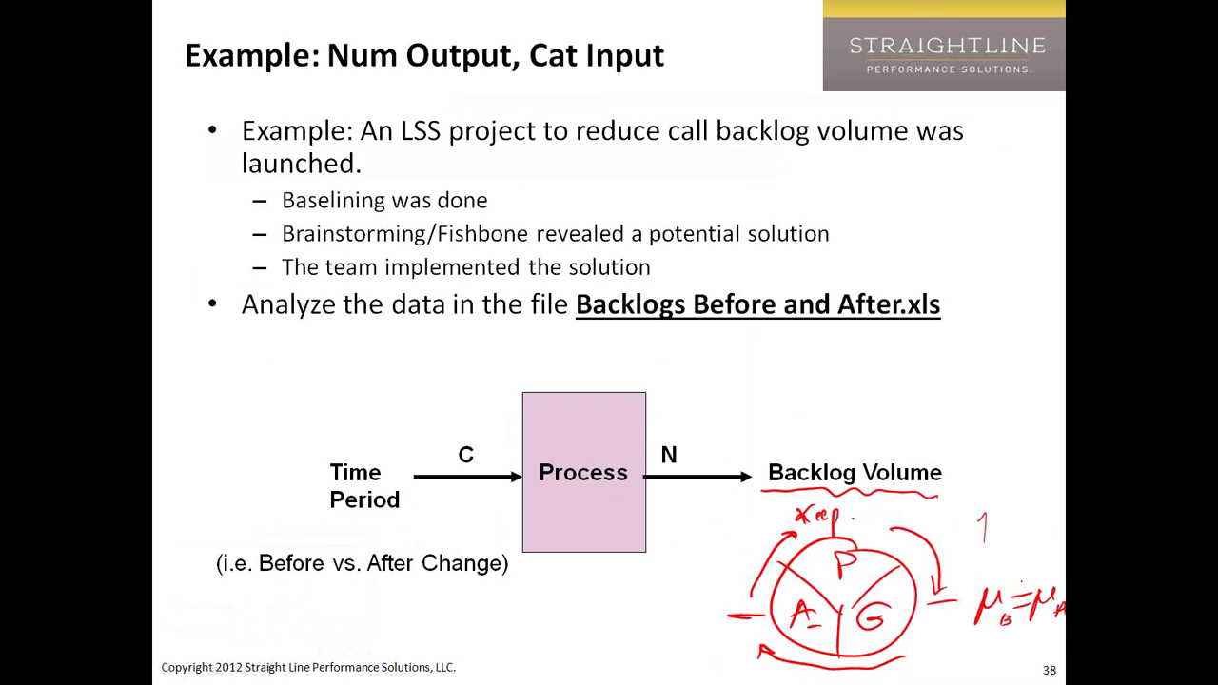
{"action": "mouse_move", "coordinate": [1026, 579]}
{"action": "left_mouse_down"}
{"action": "mouse_move", "coordinate": [1020, 623]}
{"action": "mouse_move", "coordinate": [976, 668]}
{"action": "mouse_move", "coordinate": [999, 651]}
{"action": "mouse_move", "coordinate": [1000, 678]}
{"action": "mouse_move", "coordinate": [1033, 653]}
{"action": "left_mouse_up"}
{"action": "mouse_move", "coordinate": [1022, 665]}
{"action": "left_mouse_down"}
{"action": "mouse_move", "coordinate": [1065, 642]}
{"action": "mouse_move", "coordinate": [1072, 664]}
{"action": "left_mouse_up"}
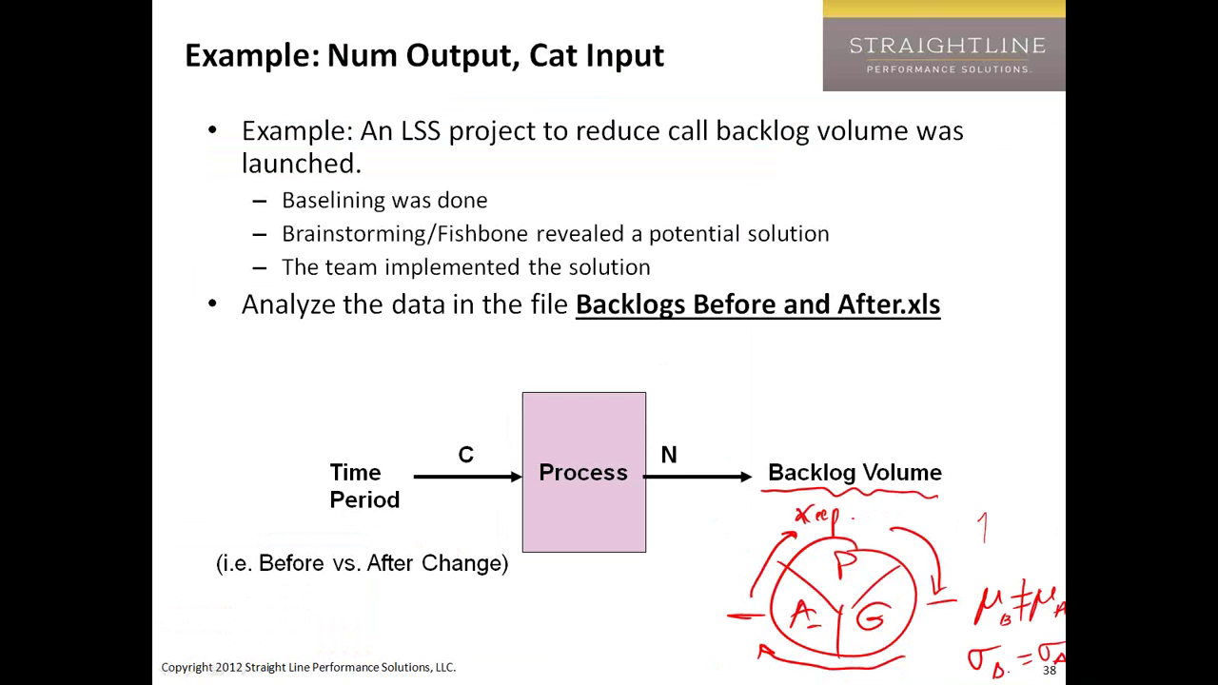
{"action": "left_click_drag", "start_coordinate": [999, 665], "coordinate": [1007, 669]}
- Switch back to the 1Num1Cat workbook in Excel and open the Tests - 2 Categories sheet
{"action": "key", "text": "alt+Tab"}
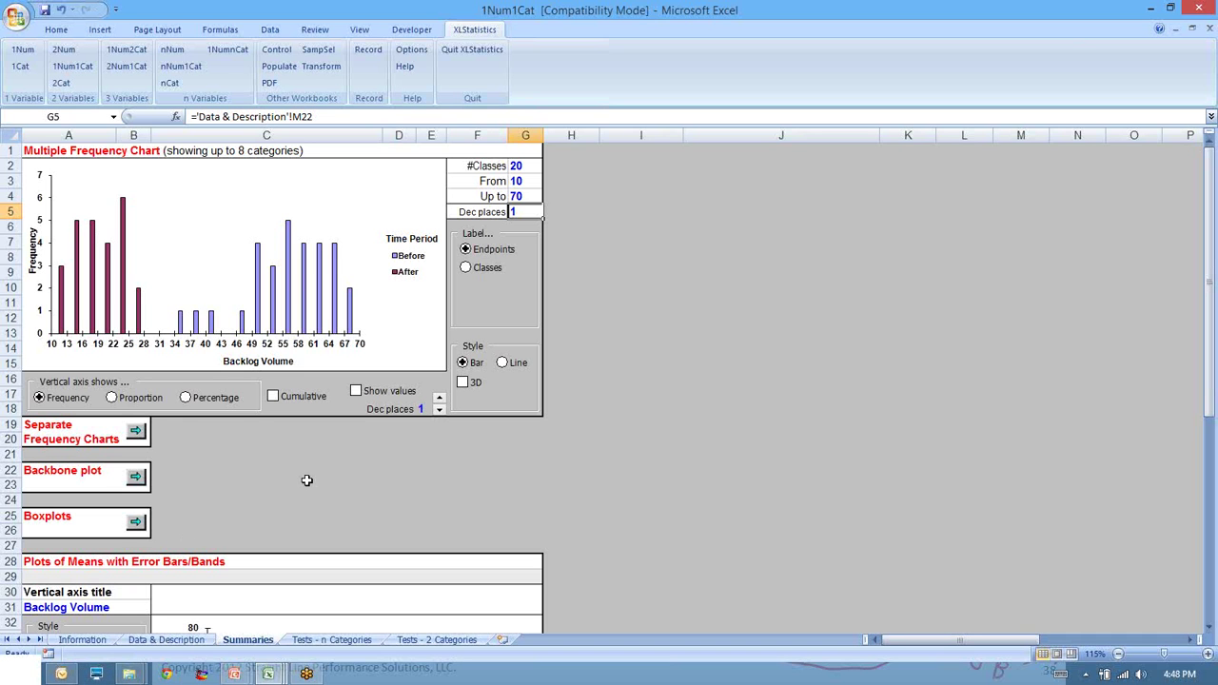
{"action": "left_click", "coordinate": [303, 486]}
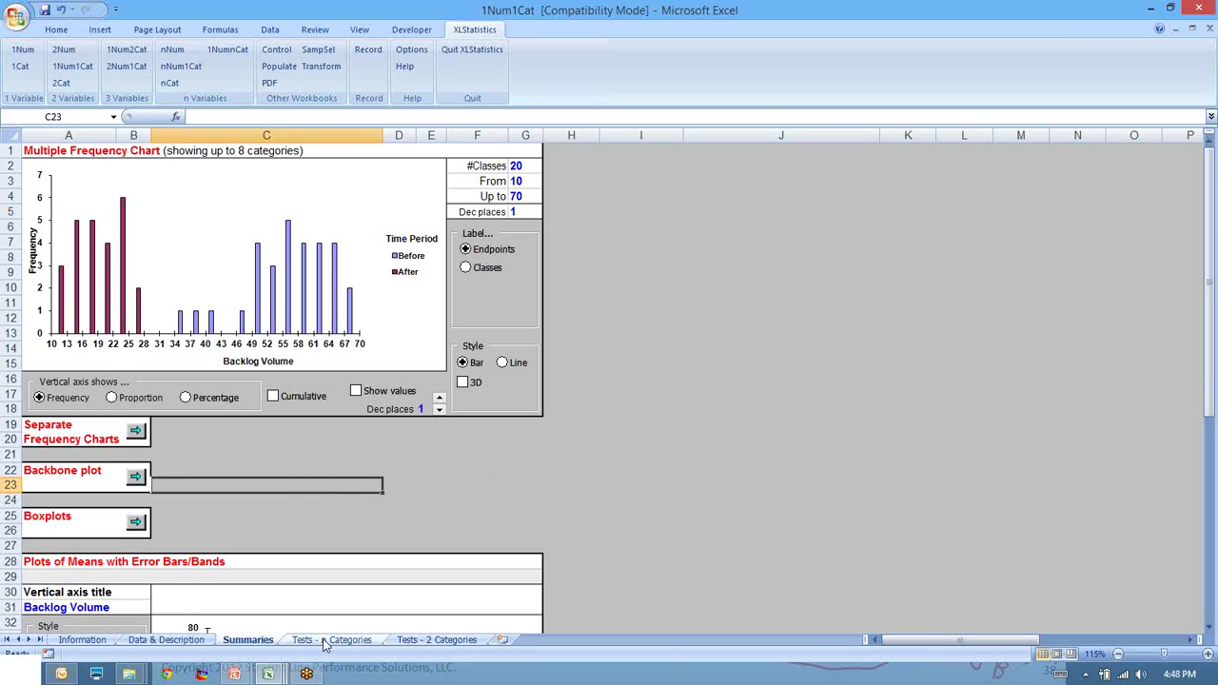
{"action": "left_click", "coordinate": [440, 641]}
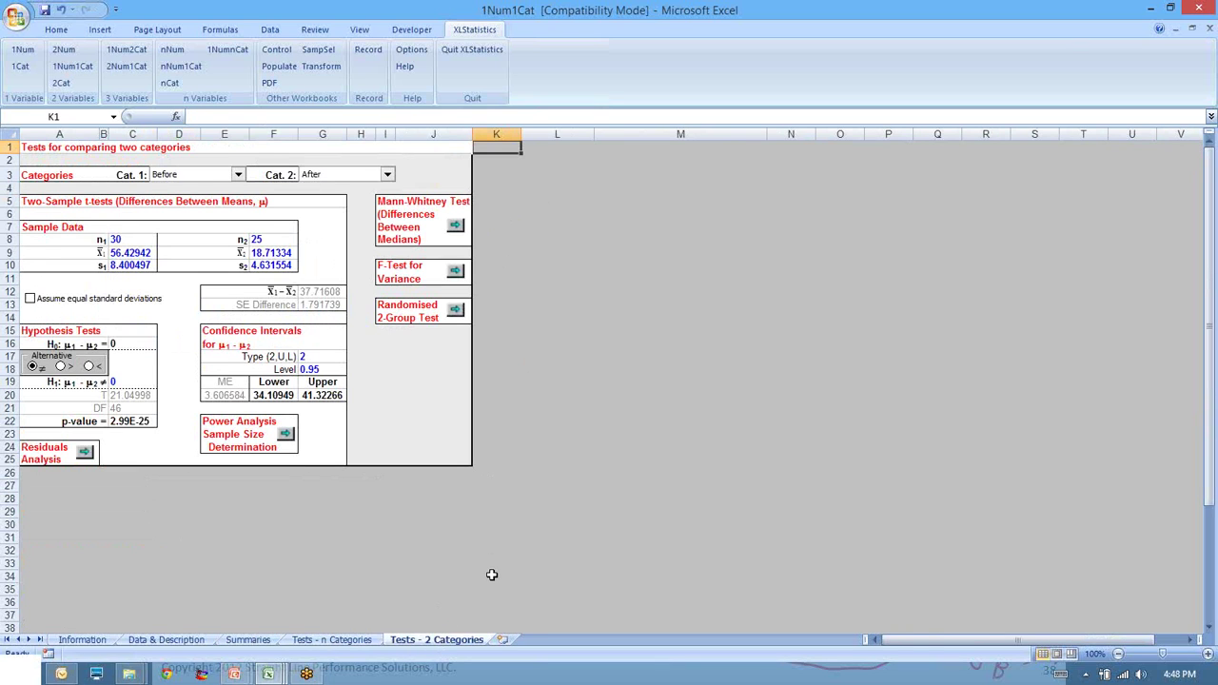
- Enlarge the two-category tests sheet to 130% and examine the null hypothesis and p-value of the two-sample t-test
{"action": "scroll", "coordinate": [492, 575], "scroll_direction": "up", "scroll_amount": 2}
{"action": "left_click", "coordinate": [907, 646]}
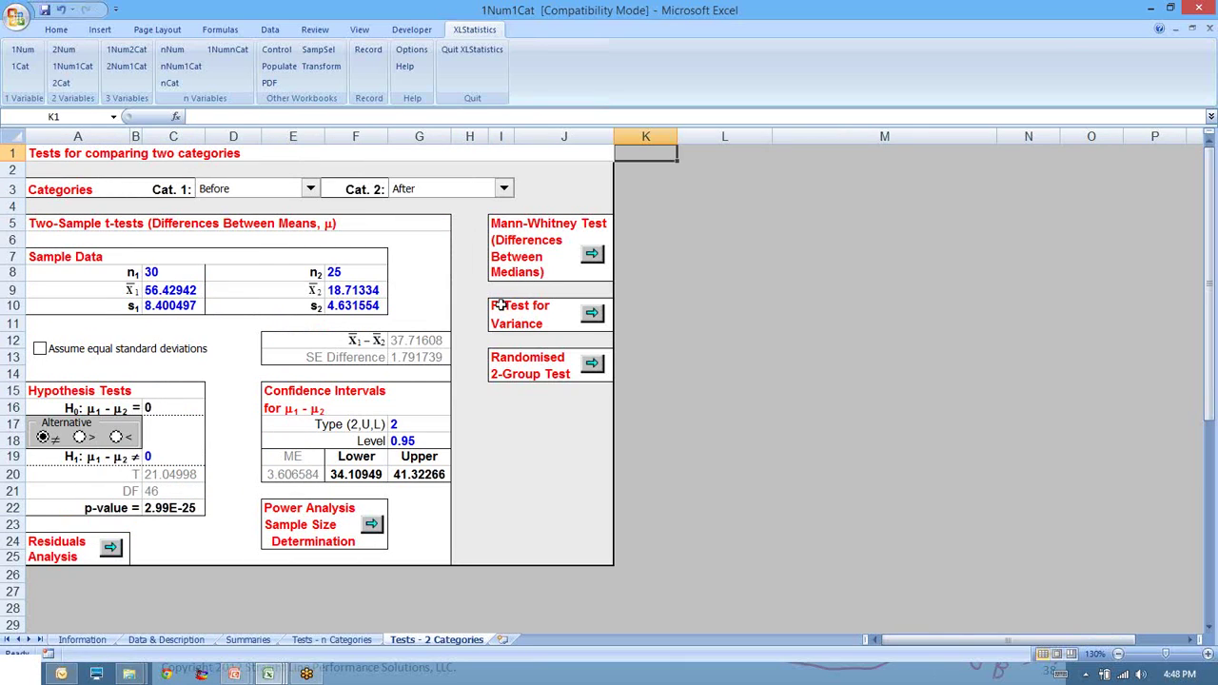
{"action": "left_click", "coordinate": [158, 408]}
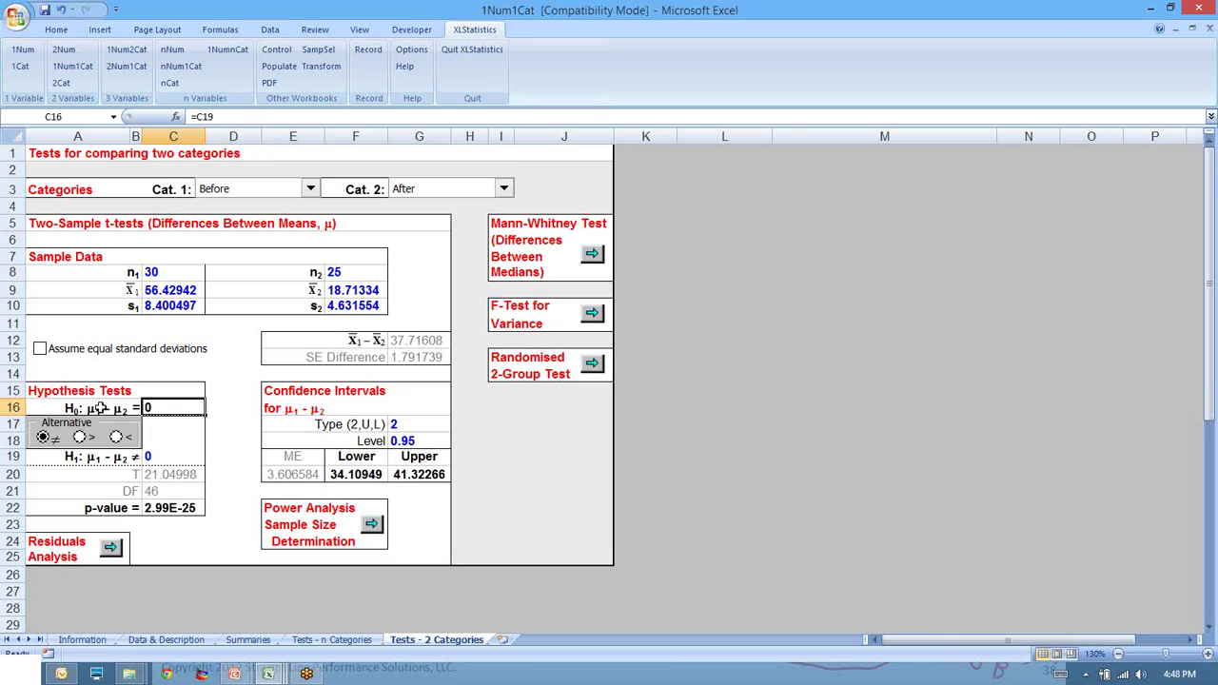
{"action": "left_click", "coordinate": [100, 407]}
{"action": "left_click", "coordinate": [150, 408]}
{"action": "left_click", "coordinate": [167, 509]}
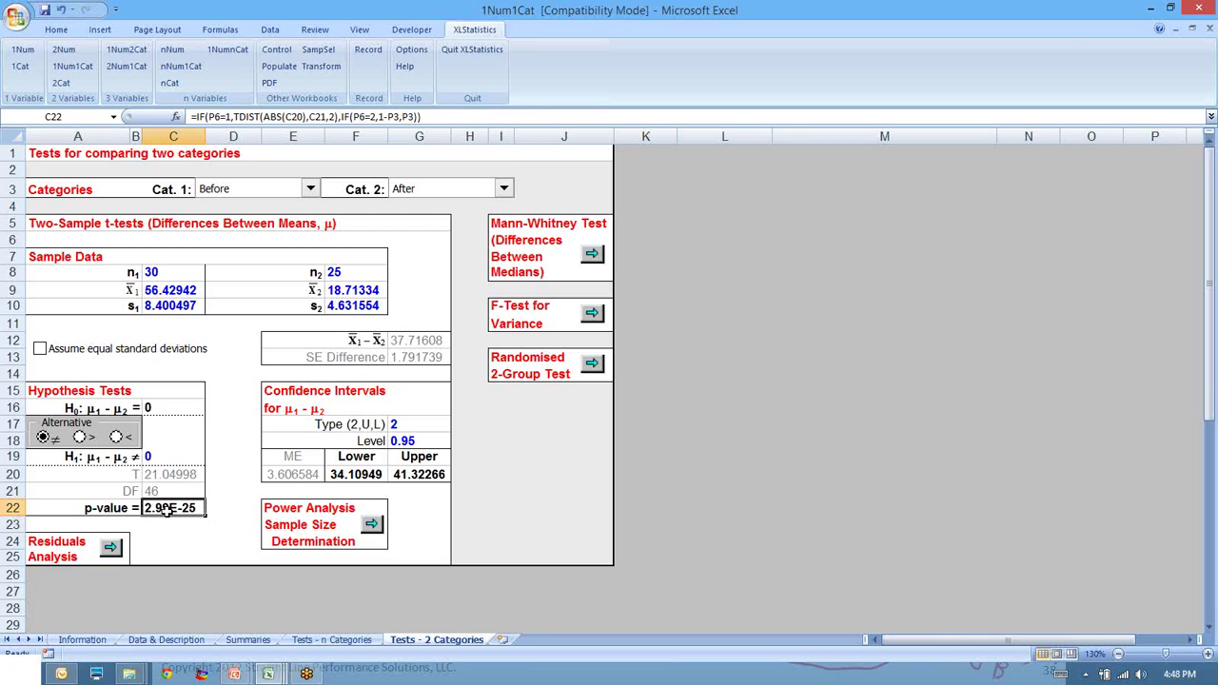
{"action": "left_click", "coordinate": [199, 535]}
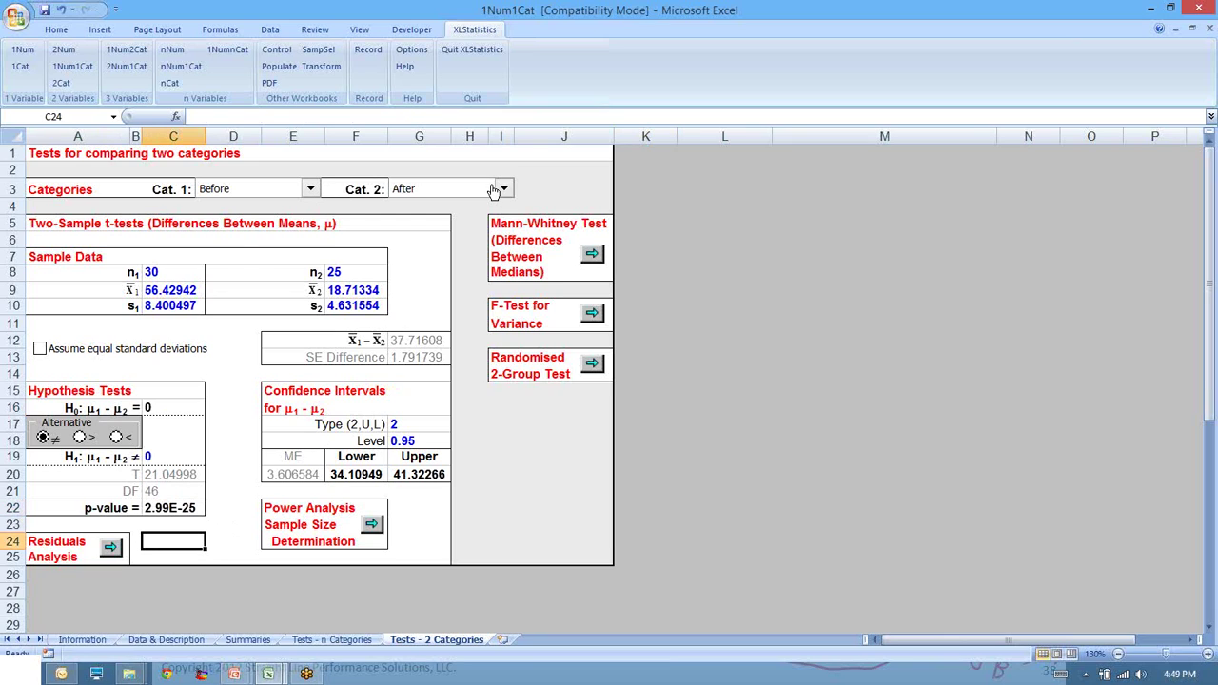
- Compare the Before and After sample means and examine the lower and upper confidence limits for their difference
{"action": "left_click", "coordinate": [168, 291]}
{"action": "left_click", "coordinate": [338, 291]}
{"action": "left_click", "coordinate": [172, 290]}
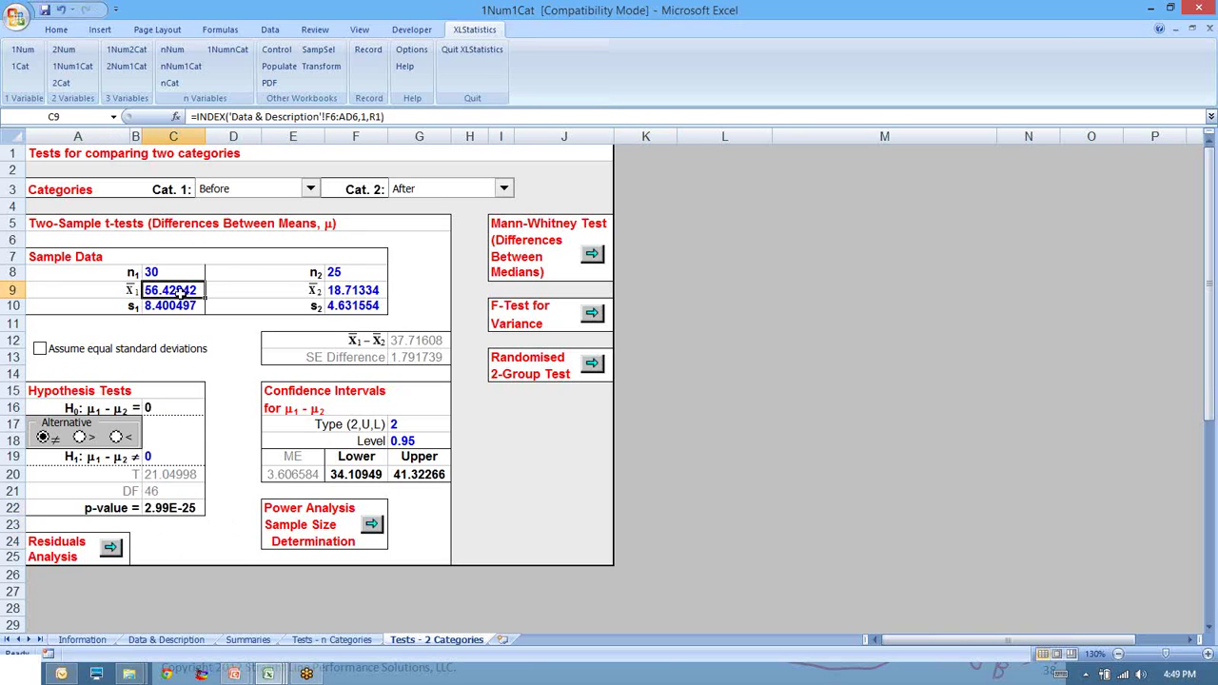
{"action": "left_click", "coordinate": [340, 289]}
{"action": "left_click", "coordinate": [168, 290]}
{"action": "left_click", "coordinate": [338, 291]}
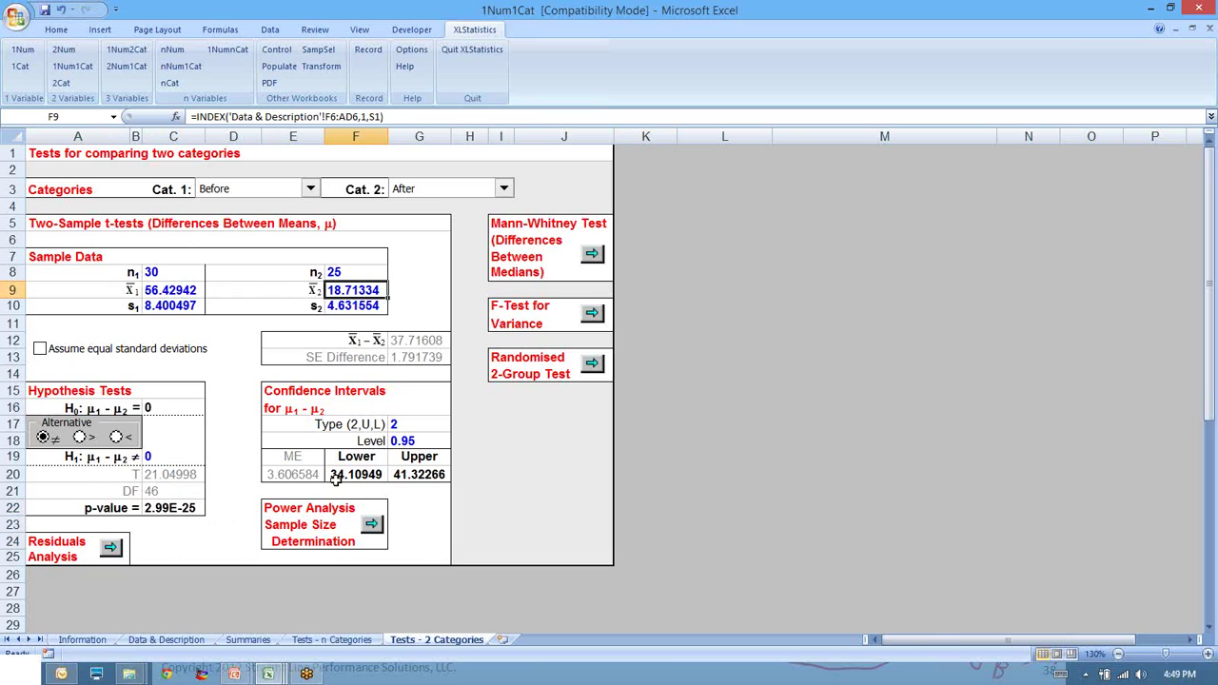
{"action": "left_click_drag", "start_coordinate": [338, 475], "coordinate": [437, 475]}
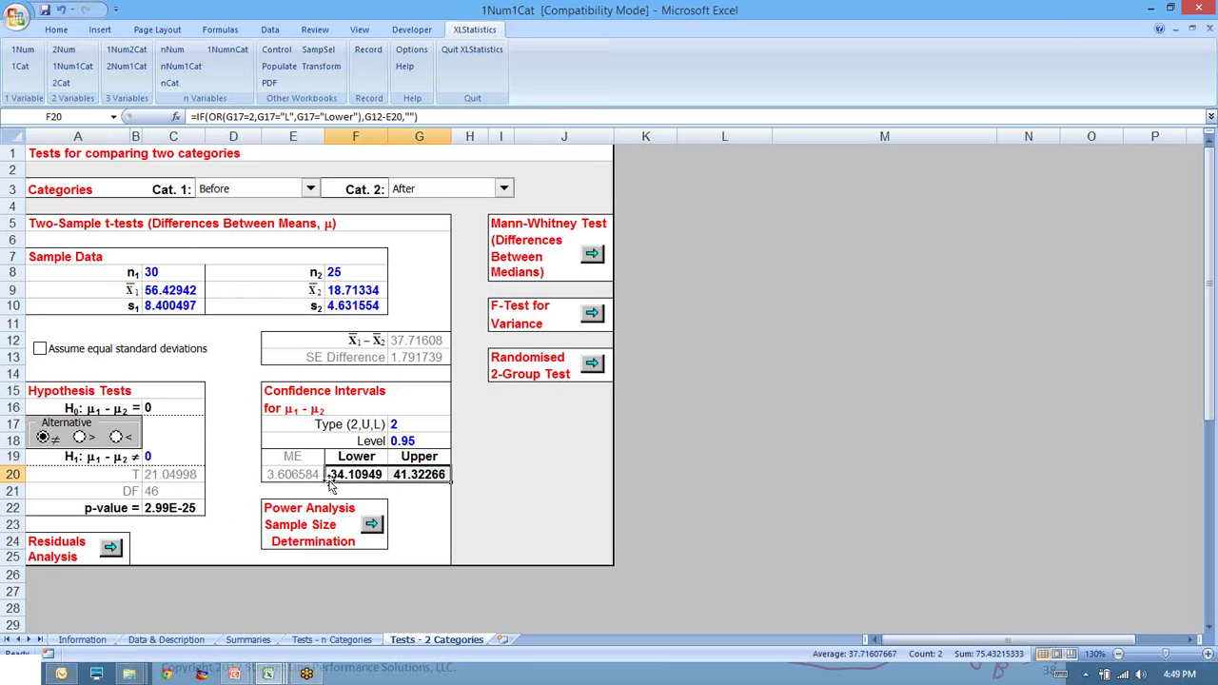
{"action": "left_click_drag", "start_coordinate": [333, 475], "coordinate": [418, 476]}
- On the Summaries sheet, set the error bars of the Backlog Volume means plot to Confidence Interval
{"action": "left_click", "coordinate": [248, 640]}
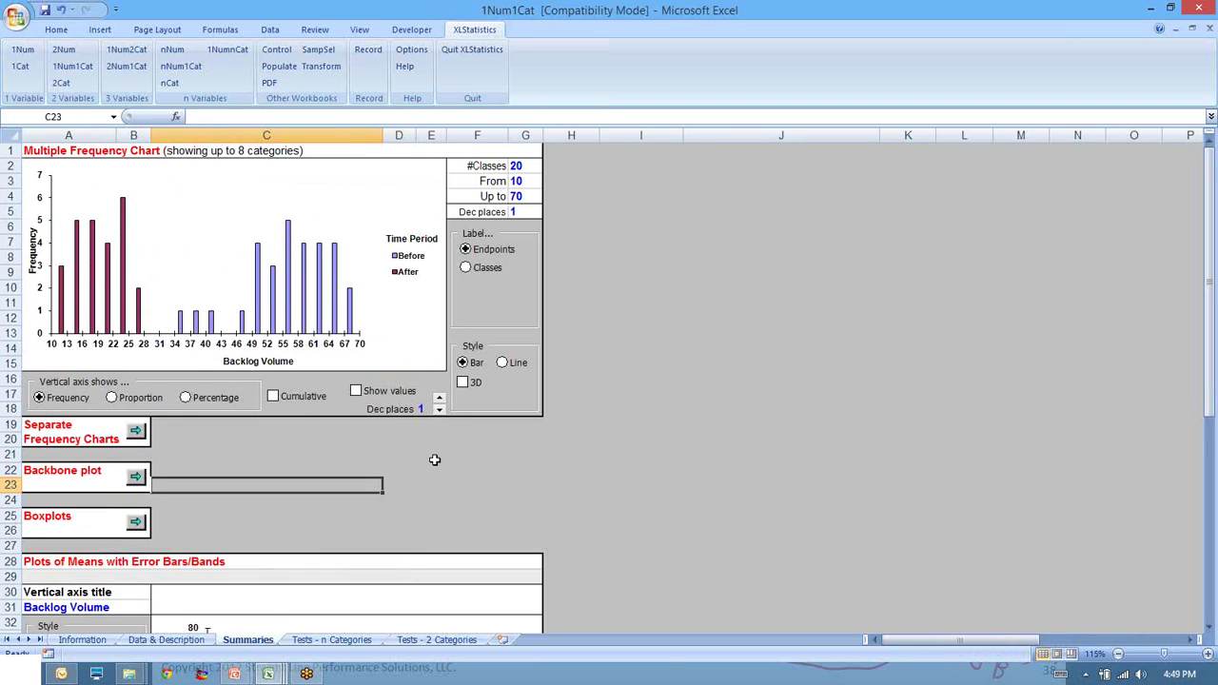
{"action": "scroll", "coordinate": [127, 568], "scroll_direction": "down", "scroll_amount": 1}
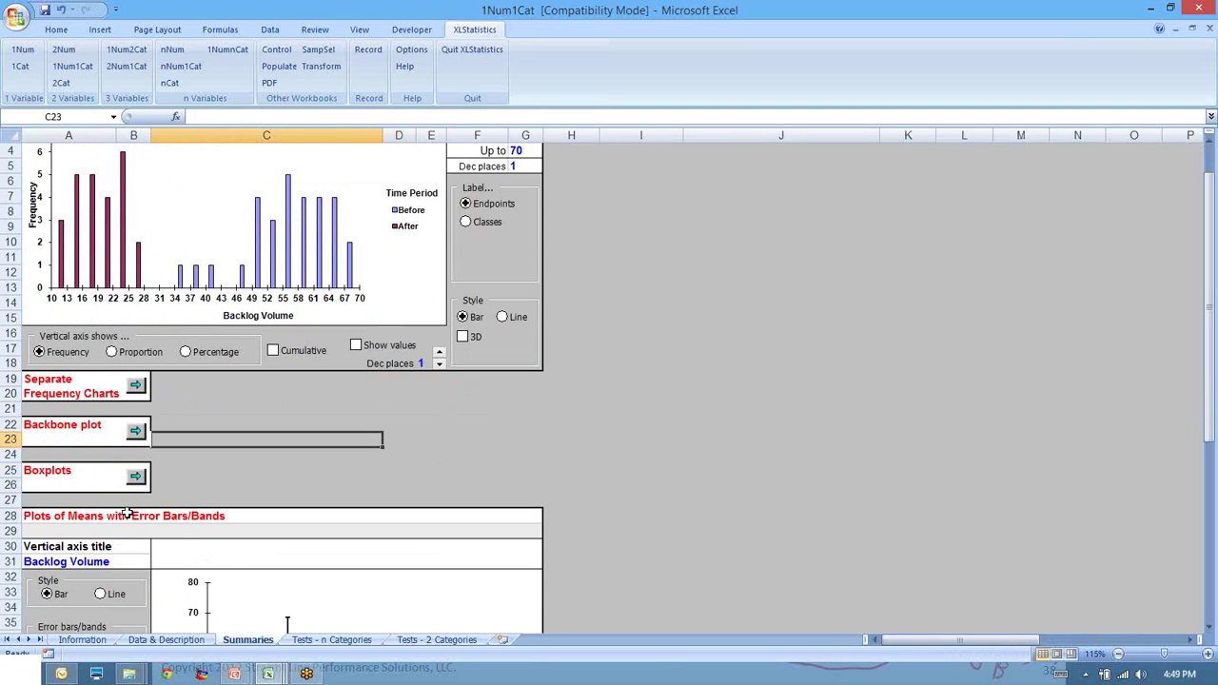
{"action": "scroll", "coordinate": [138, 519], "scroll_direction": "down", "scroll_amount": 1}
{"action": "scroll", "coordinate": [138, 519], "scroll_direction": "down", "scroll_amount": 6}
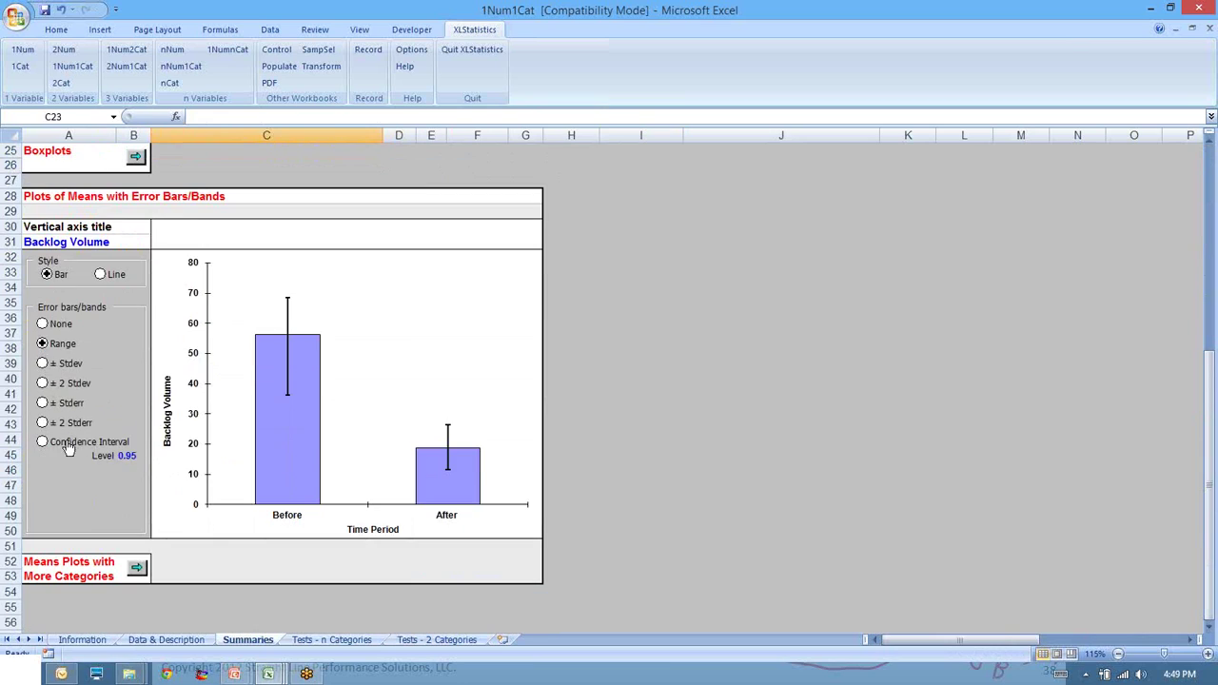
{"action": "left_click", "coordinate": [43, 443]}
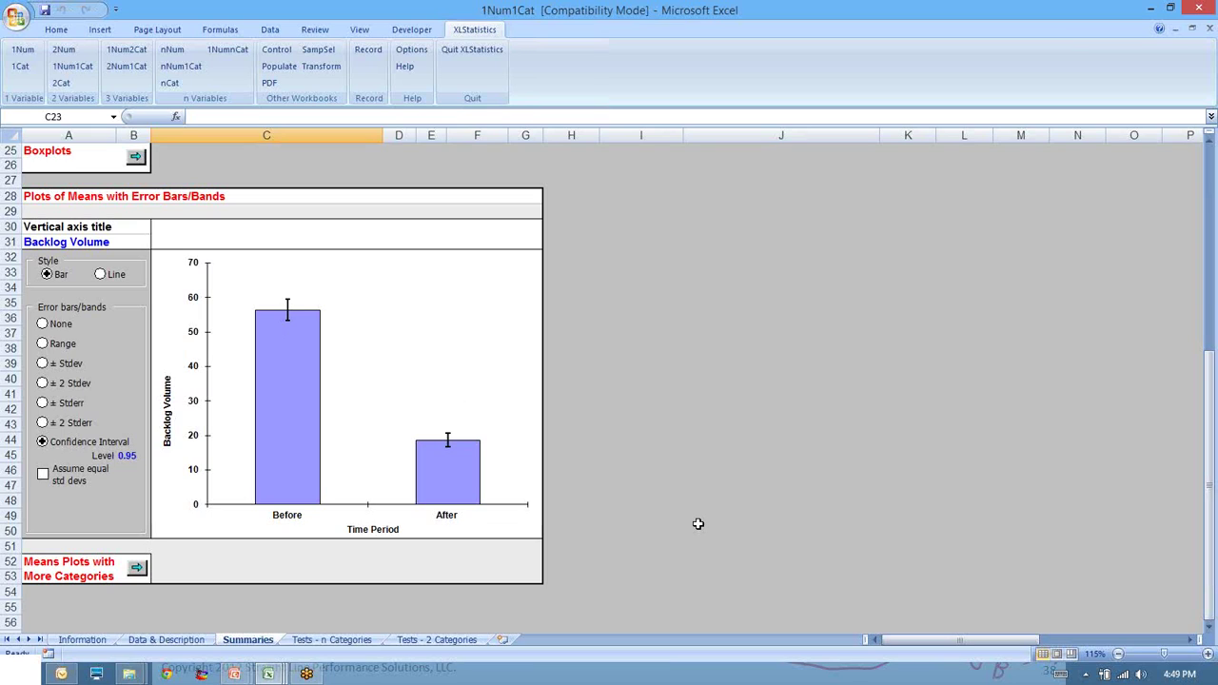
- Highlight the t-test p-value label and result in yellow on the Tests - 2 Categories sheet
{"action": "left_click", "coordinate": [419, 641]}
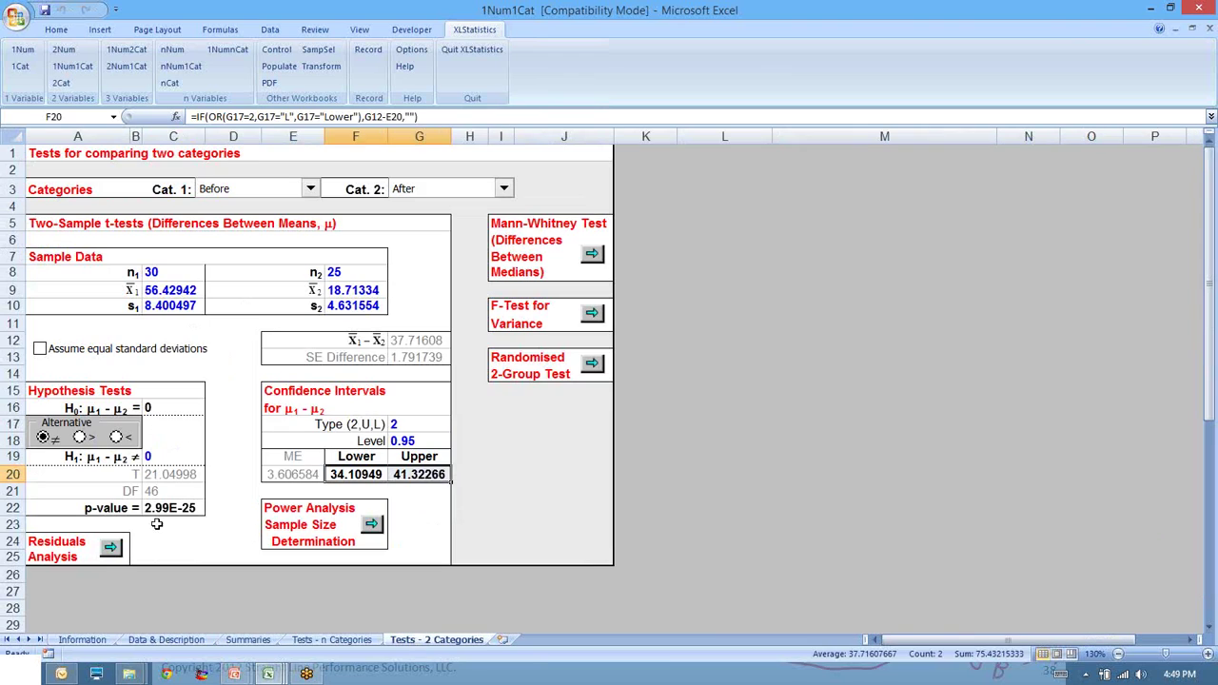
{"action": "left_click", "coordinate": [158, 509]}
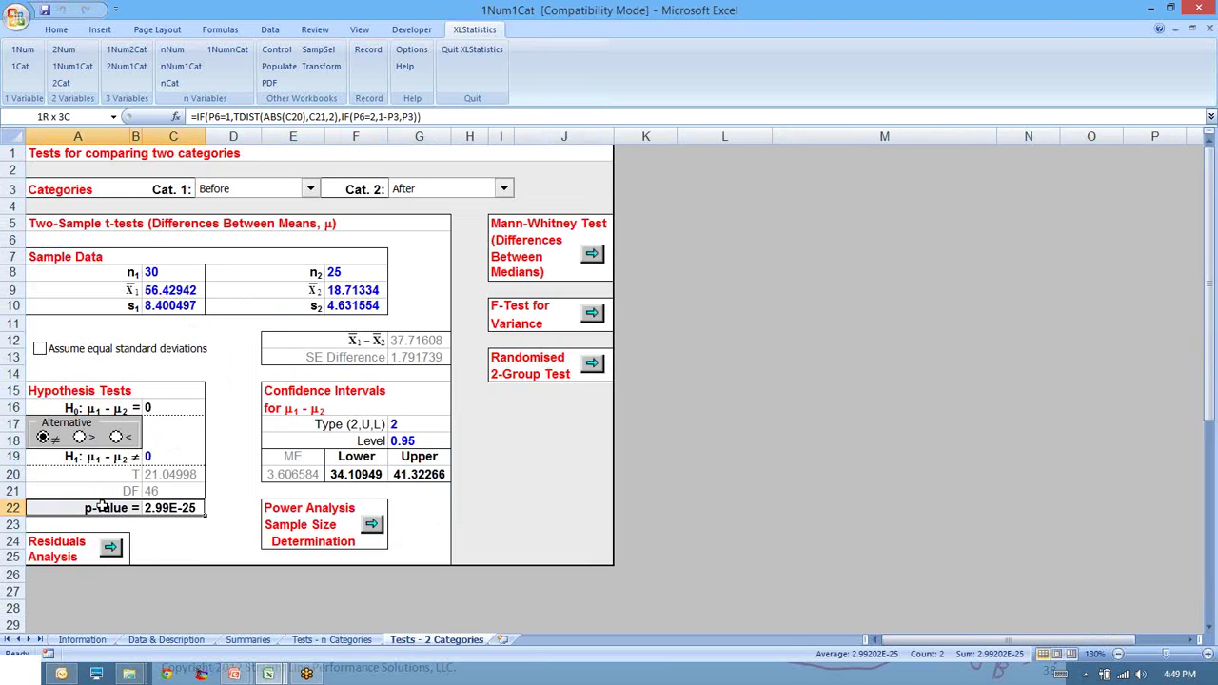
{"action": "left_click", "coordinate": [59, 31]}
{"action": "left_click", "coordinate": [225, 77]}
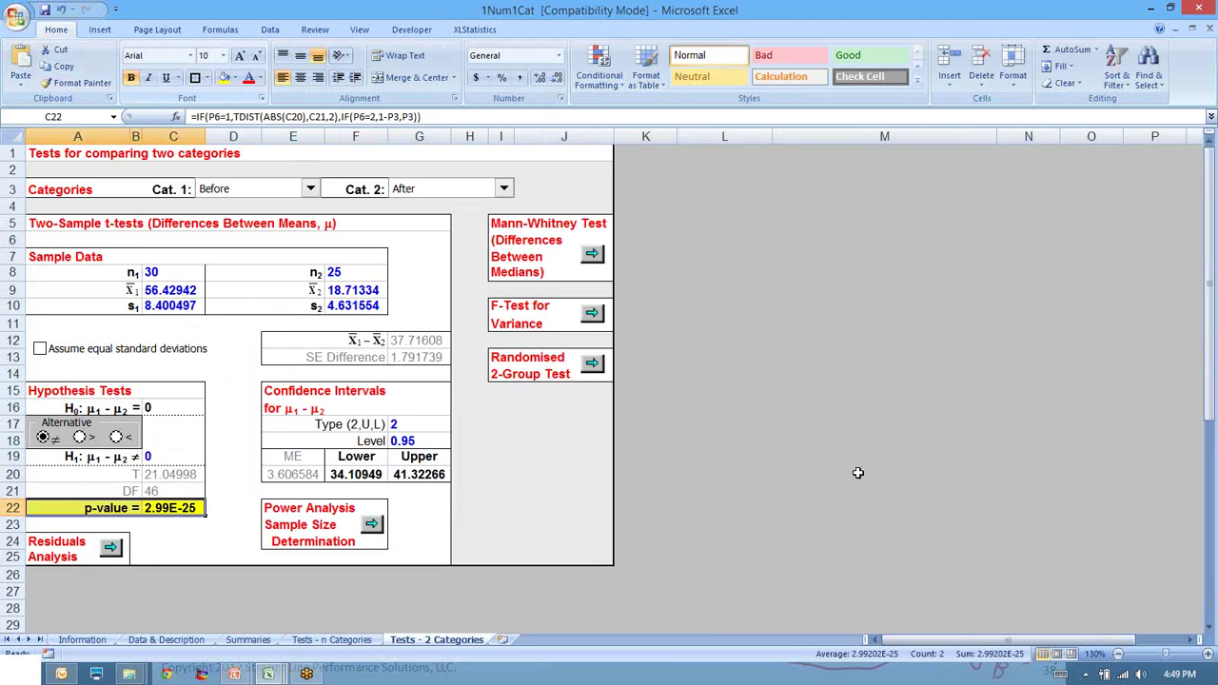
{"action": "left_click", "coordinate": [857, 473]}
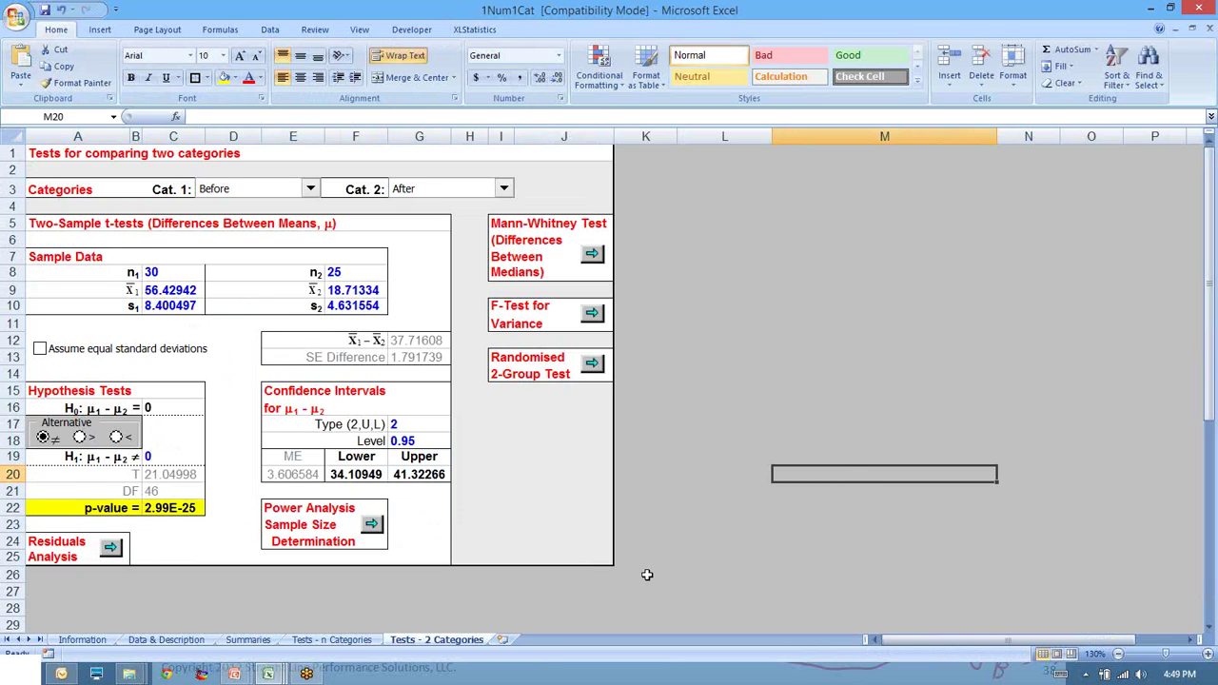
- View the F-Test for Variance results and return to the highlighted t-test p-value
{"action": "left_click", "coordinate": [592, 317]}
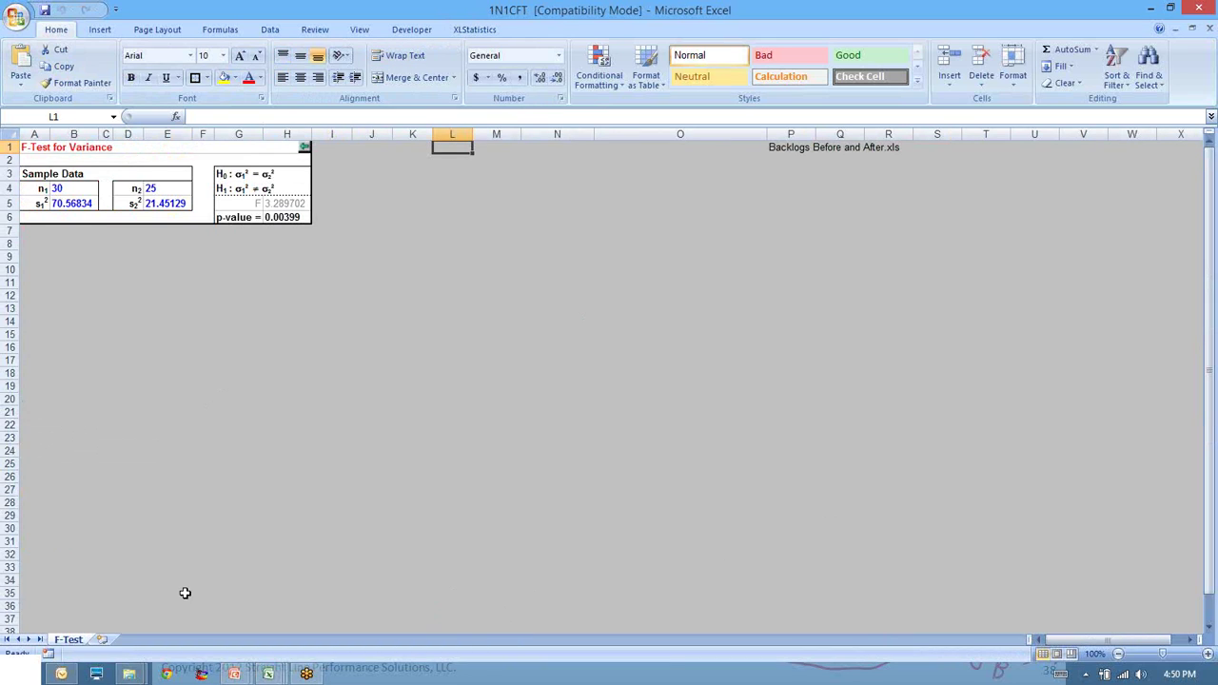
{"action": "left_click", "coordinate": [305, 152]}
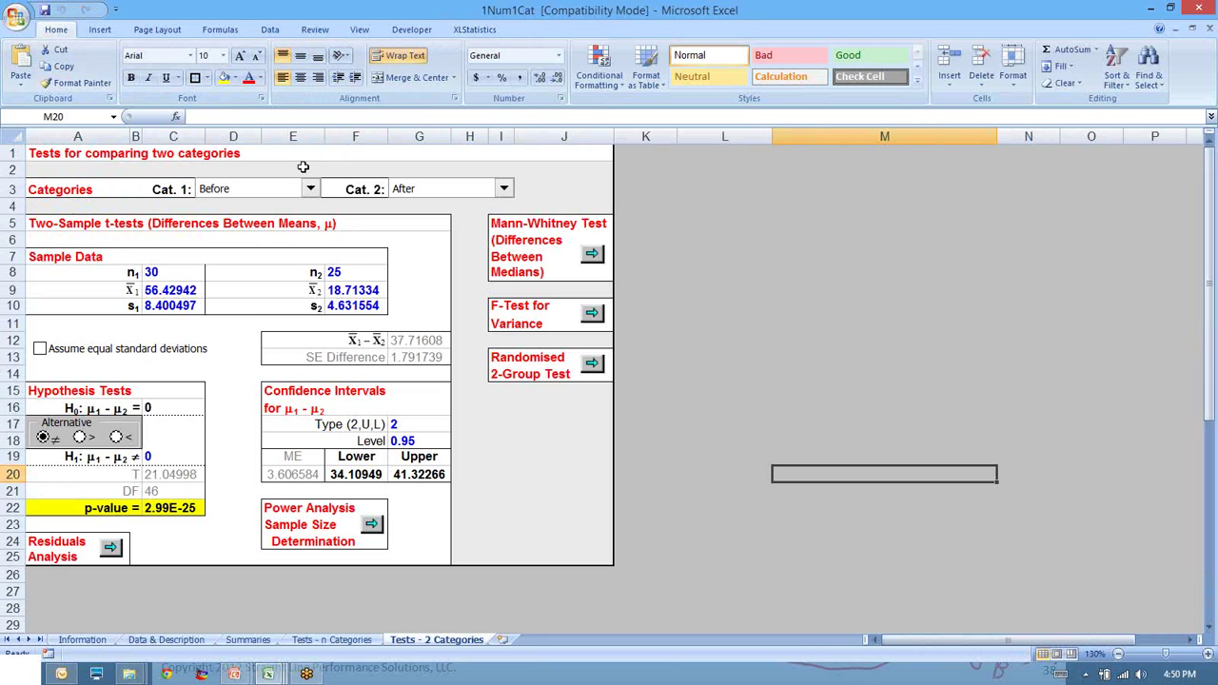
{"action": "left_click", "coordinate": [114, 509]}
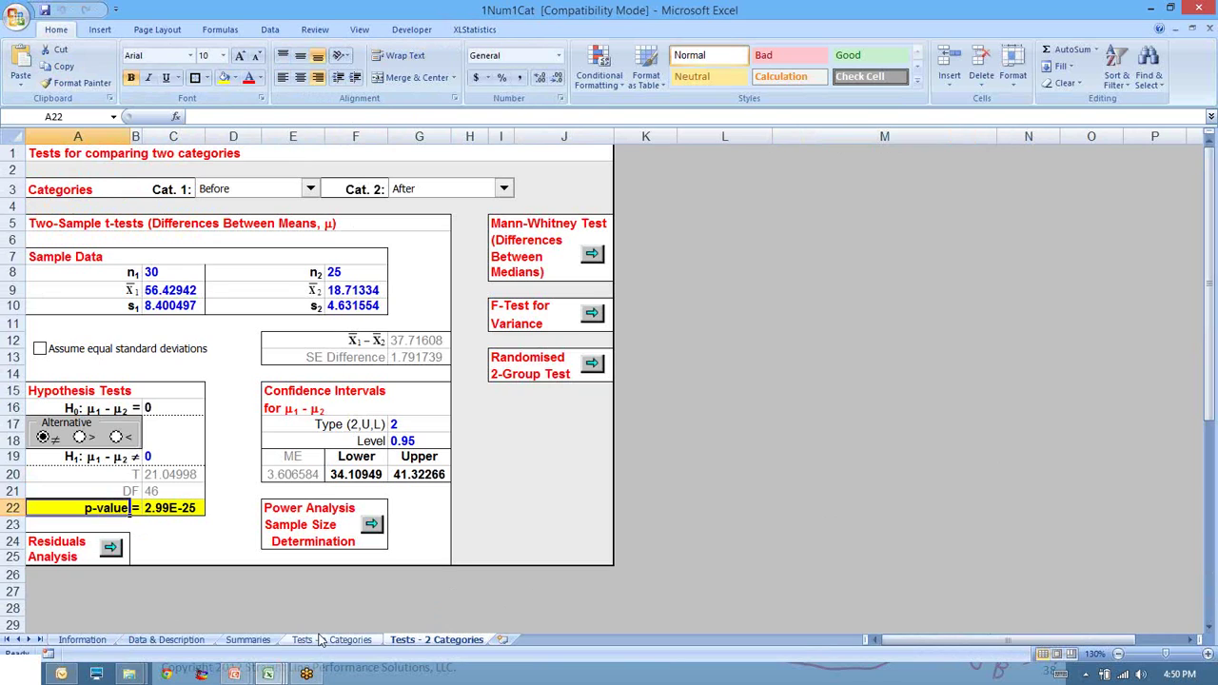
- Review the numerical summaries of Backlog Volume on the Data & Description sheet and return to the Tests - 2 Categories sheet
{"action": "left_click", "coordinate": [252, 640]}
{"action": "left_click", "coordinate": [195, 640]}
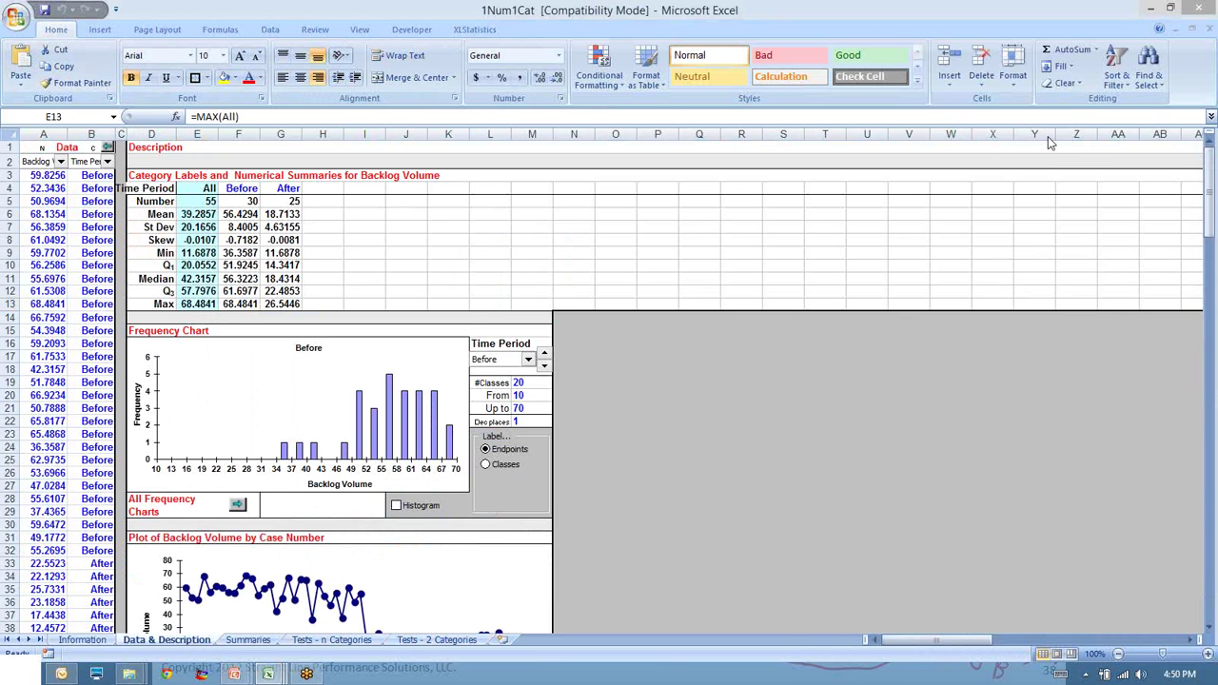
{"action": "key", "text": "ctrl+Page_Down"}
{"action": "key", "text": "ctrl+Page_Down"}
{"action": "key", "text": "ctrl+Page_Down"}
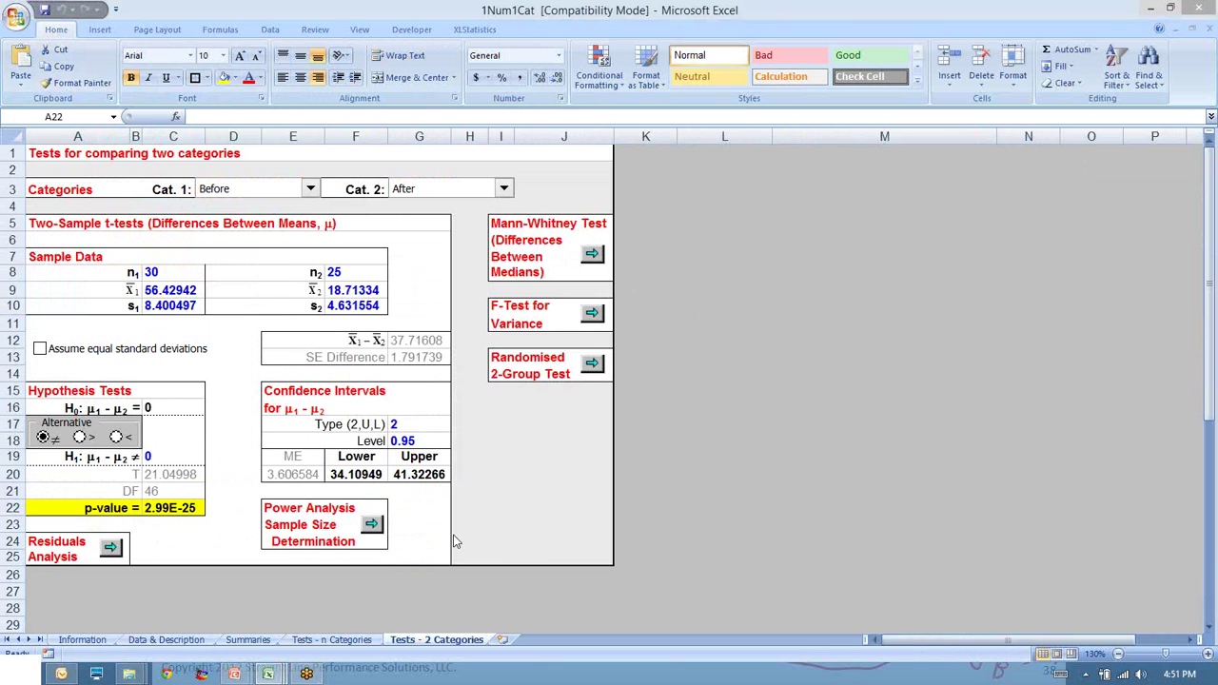
- Launch the screen annotation toolbar from the desktop and switch back to the 1Num1Cat workbook in Excel
{"action": "key", "text": "alt+Tab"}
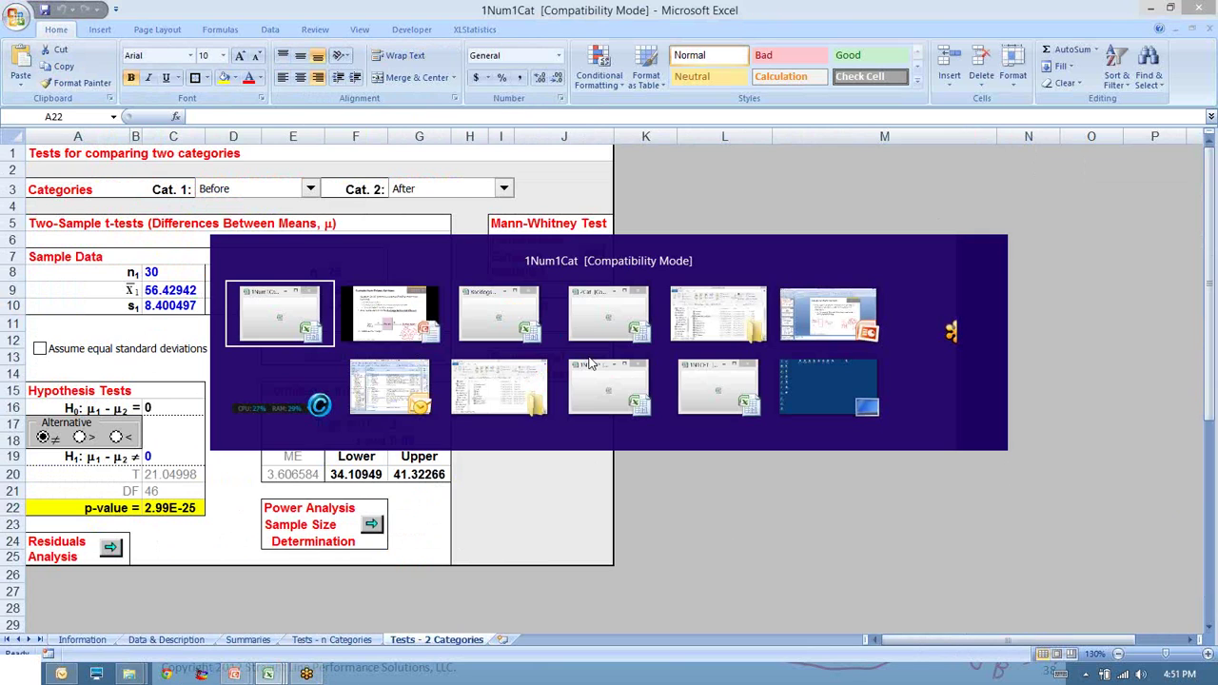
{"action": "key", "text": "Tab"}
{"action": "key", "text": "Tab"}
{"action": "key", "text": "Tab"}
{"action": "key", "text": "Tab"}
{"action": "key", "text": "Tab"}
{"action": "key", "text": "Tab"}
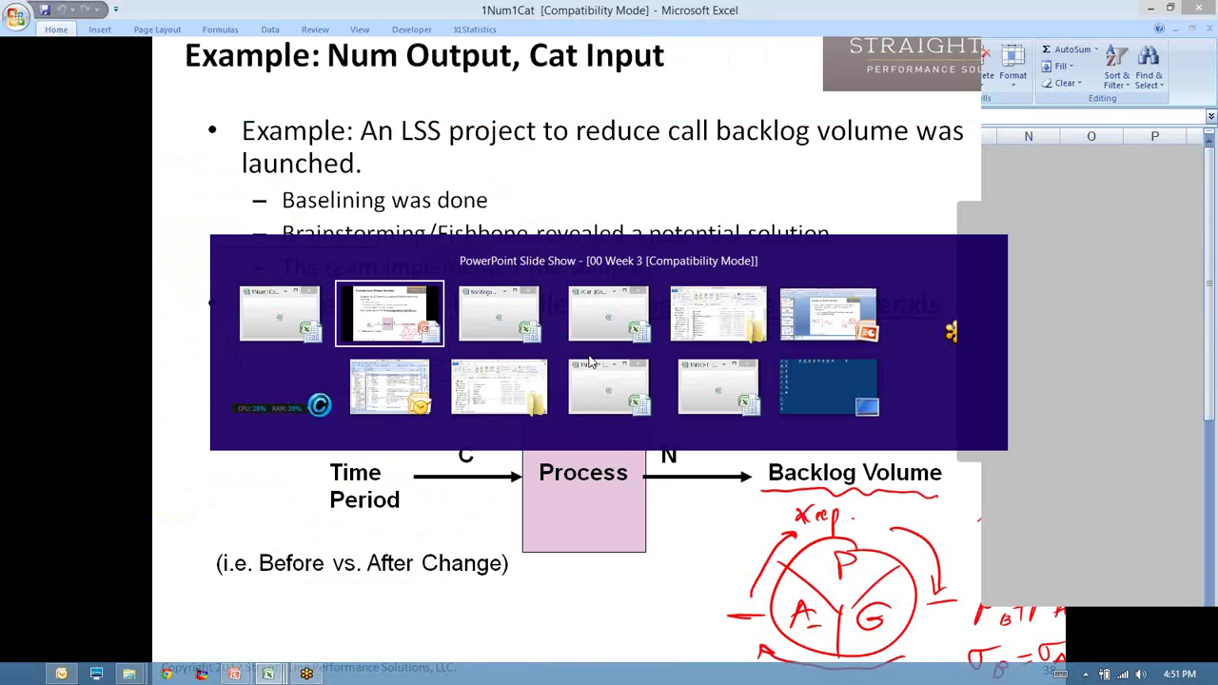
{"action": "key", "text": "Tab"}
{"action": "key", "text": "Tab"}
{"action": "key", "text": "Tab"}
{"action": "key", "text": "Tab"}
{"action": "key", "text": "Tab"}
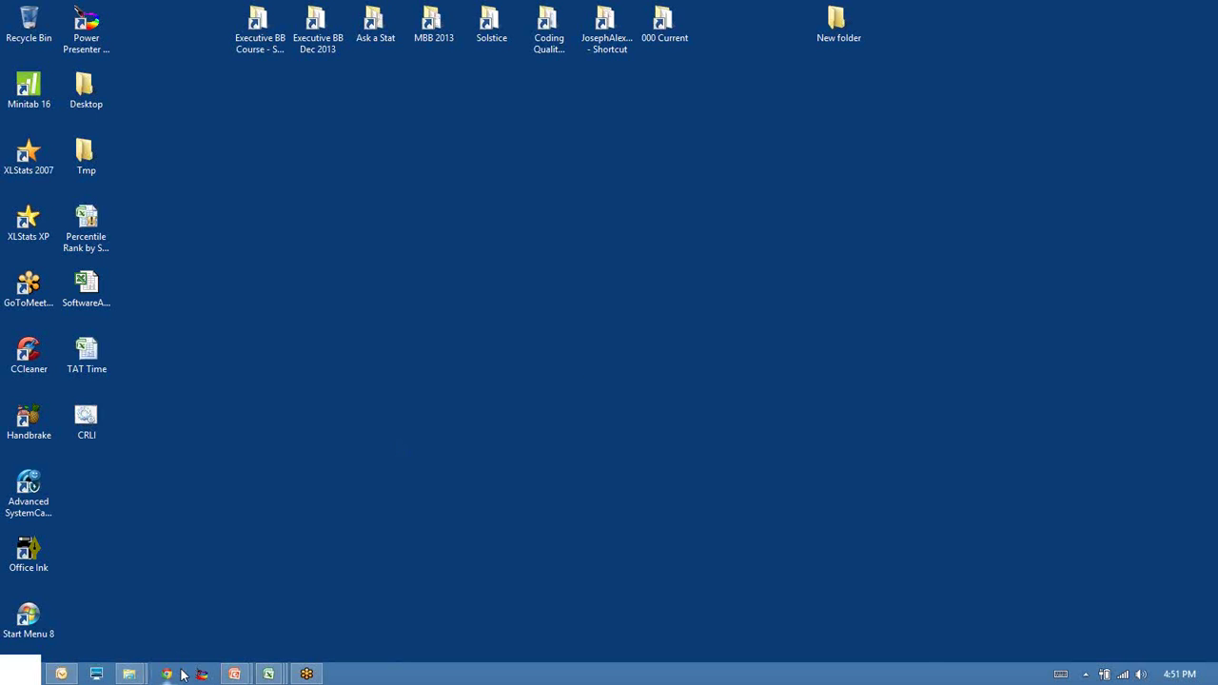
{"action": "left_click", "coordinate": [201, 674]}
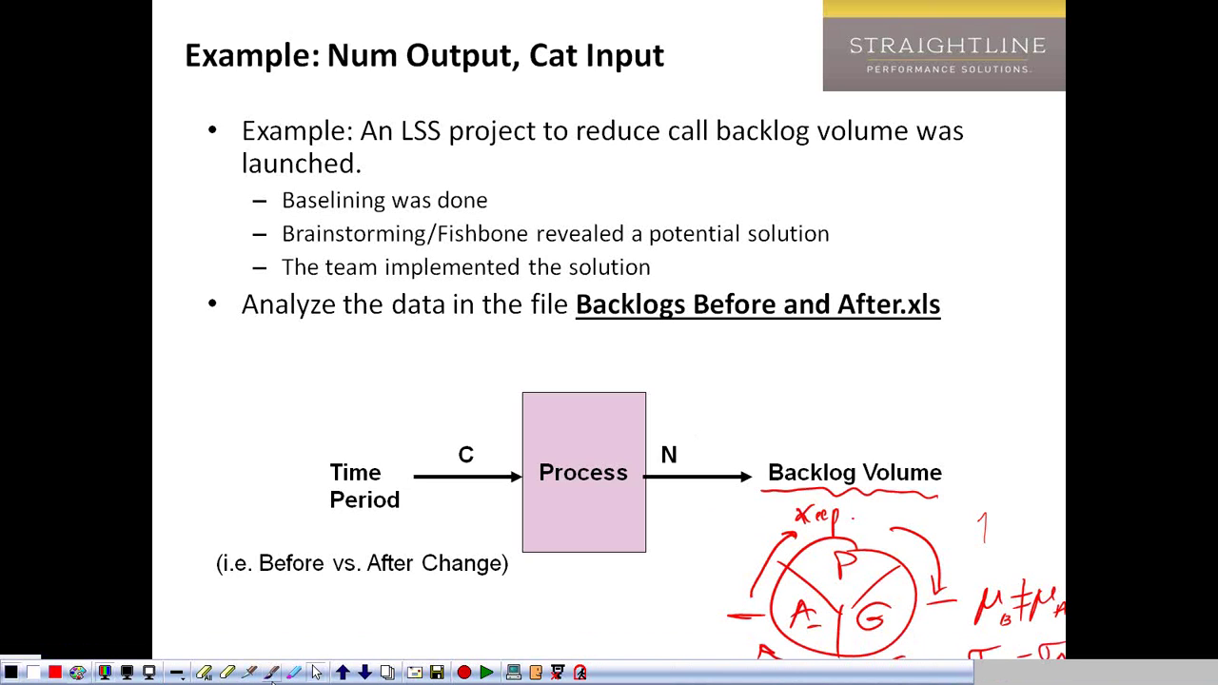
{"action": "key", "text": "alt+Tab"}
{"action": "key", "text": "alt+Tab"}
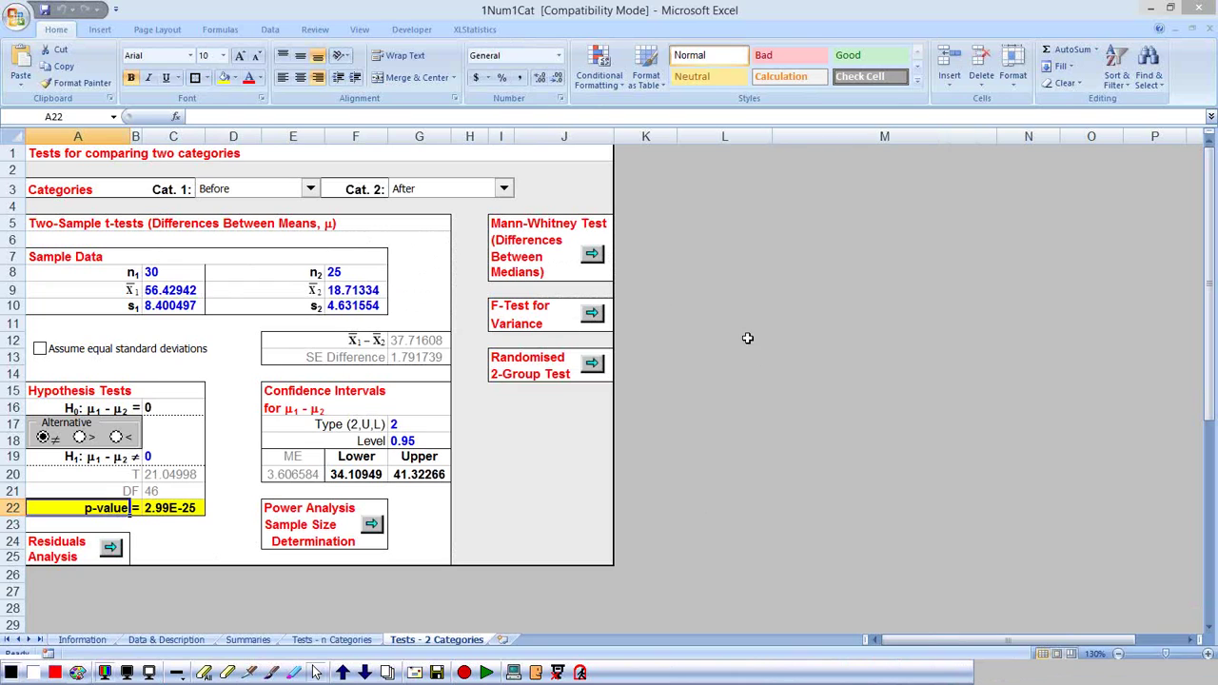
- Handwrite σB² ≠ σA² with the annotation pen in the empty area beside the tests, and clear the ink
{"action": "left_click", "coordinate": [271, 674]}
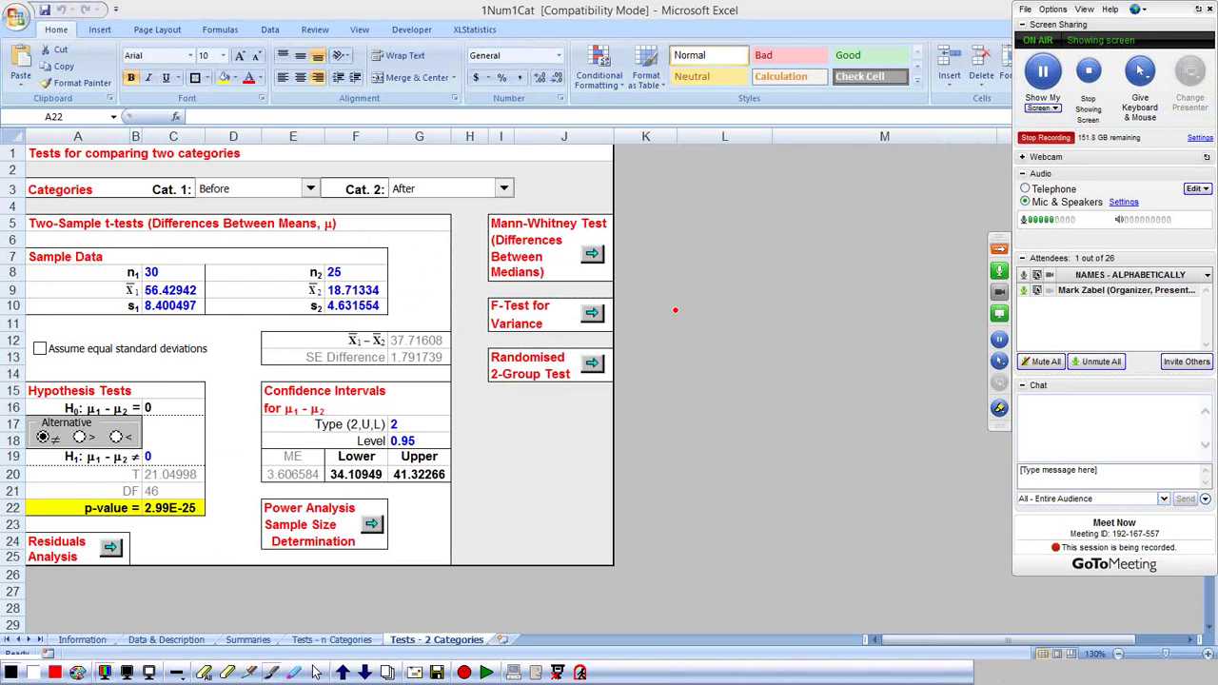
{"action": "mouse_move", "coordinate": [681, 320]}
{"action": "left_mouse_down"}
{"action": "mouse_move", "coordinate": [710, 311]}
{"action": "mouse_move", "coordinate": [718, 293]}
{"action": "mouse_move", "coordinate": [712, 334]}
{"action": "left_mouse_up"}
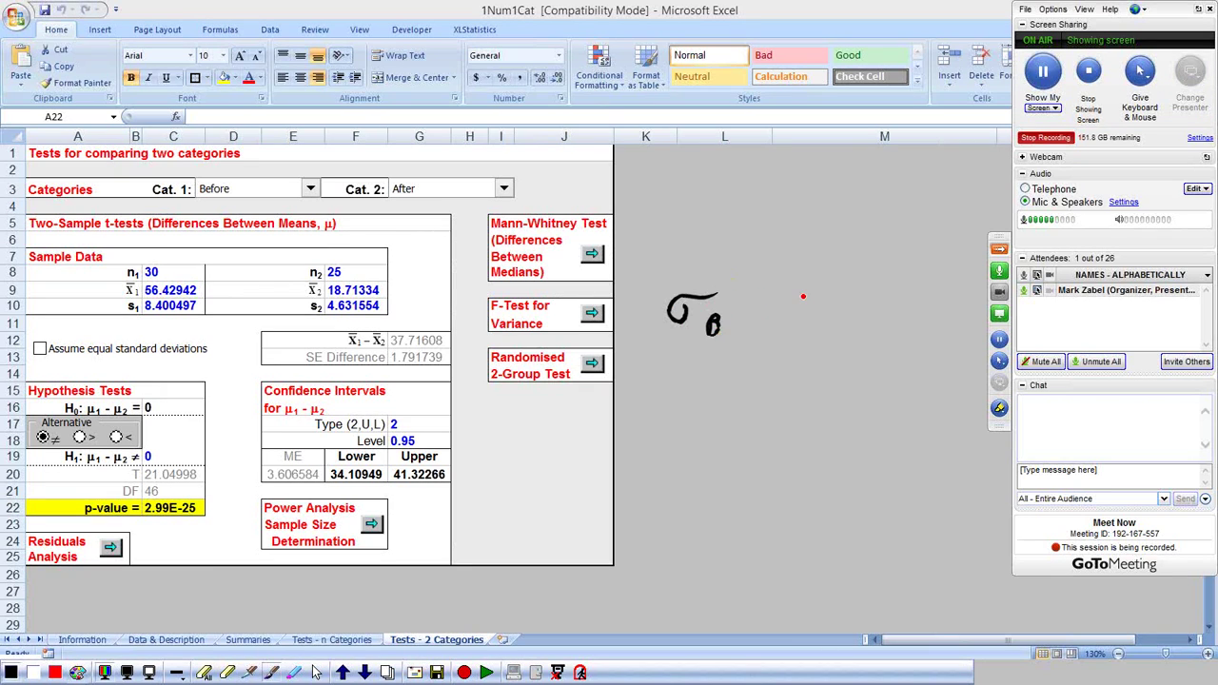
{"action": "left_click_drag", "start_coordinate": [814, 287], "coordinate": [837, 279]}
{"action": "left_click_drag", "start_coordinate": [824, 320], "coordinate": [839, 315]}
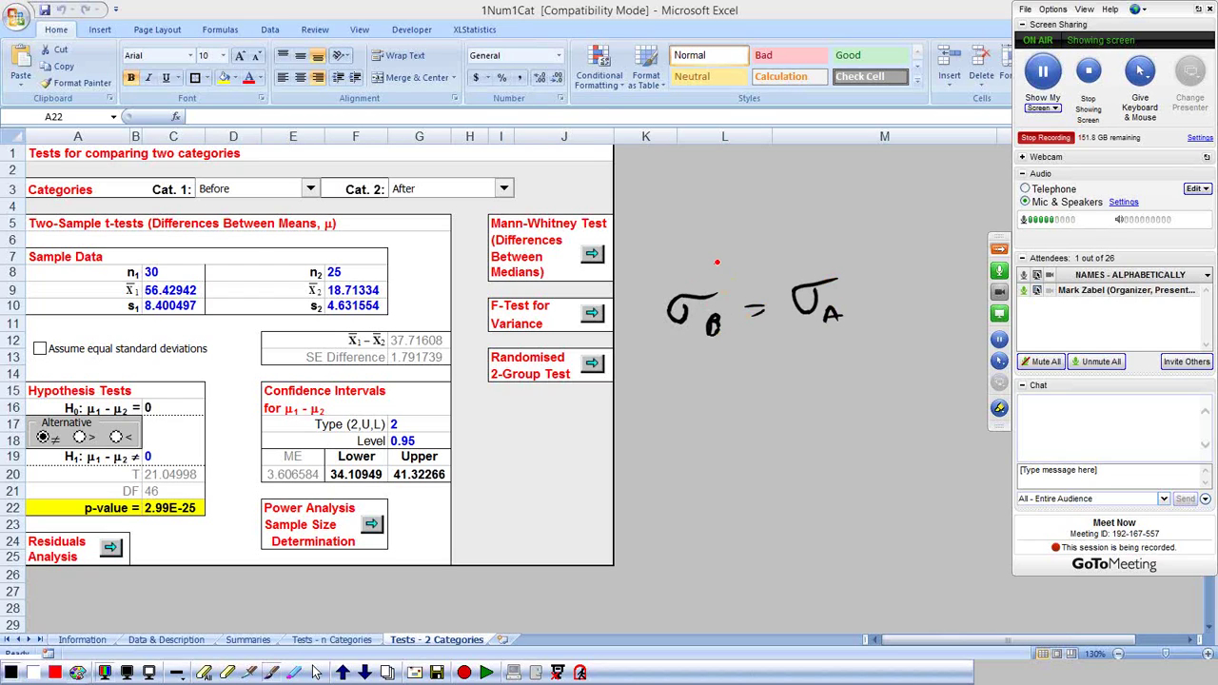
{"action": "left_click_drag", "start_coordinate": [709, 264], "coordinate": [721, 278]}
{"action": "left_click_drag", "start_coordinate": [836, 253], "coordinate": [859, 270]}
{"action": "left_click_drag", "start_coordinate": [761, 279], "coordinate": [751, 347]}
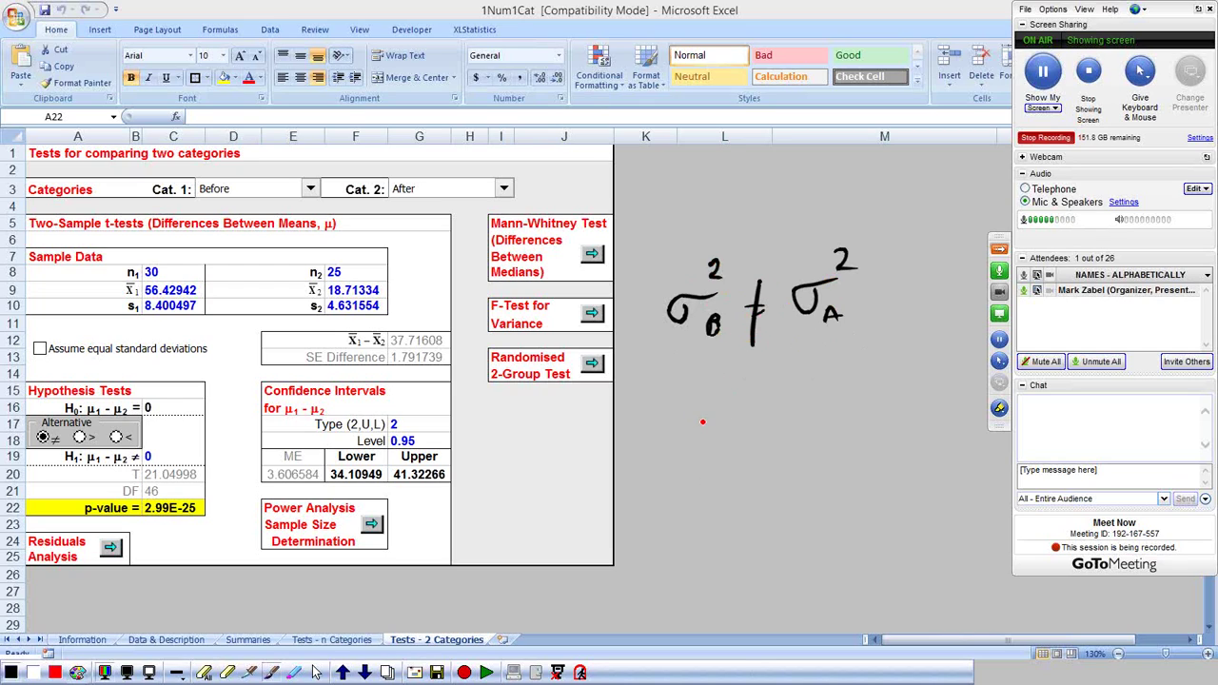
{"action": "mouse_move", "coordinate": [703, 415]}
{"action": "left_mouse_down"}
{"action": "mouse_move", "coordinate": [705, 457]}
{"action": "mouse_move", "coordinate": [706, 432]}
{"action": "left_mouse_up"}
{"action": "left_click_drag", "start_coordinate": [733, 421], "coordinate": [847, 407]}
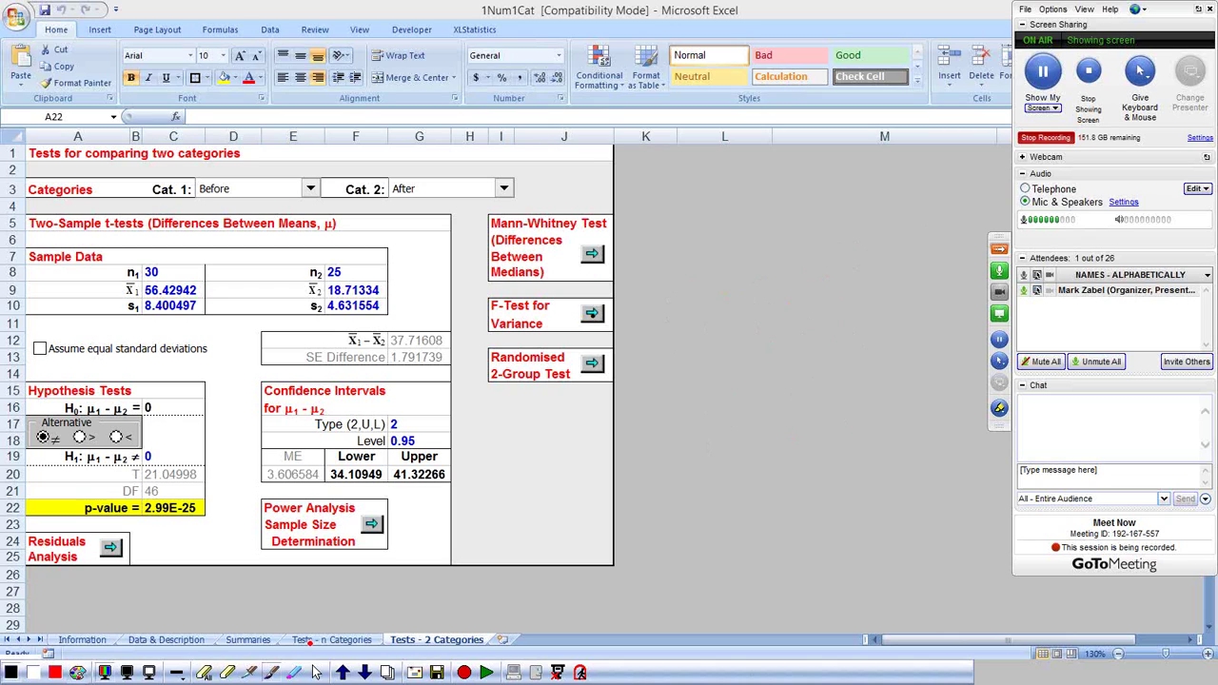
{"action": "left_click", "coordinate": [314, 672]}
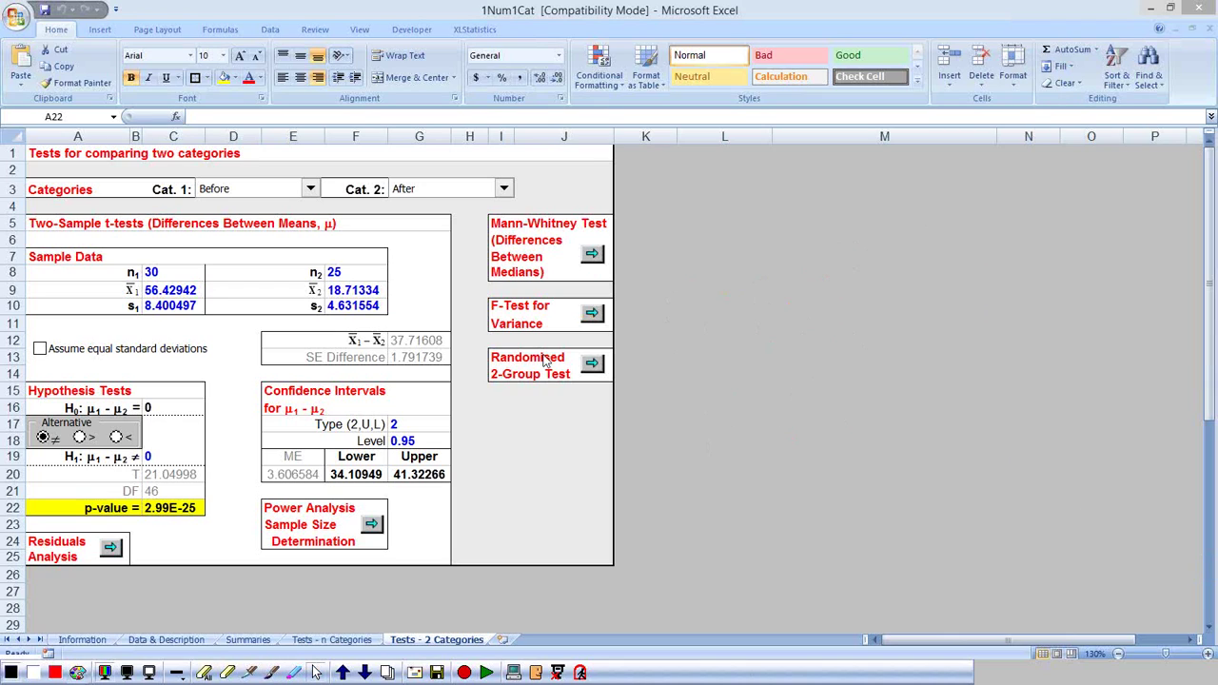
- Highlight the F-Test for Variance p-value in yellow and return to the Tests - 2 Categories sheet
{"action": "left_click", "coordinate": [591, 315]}
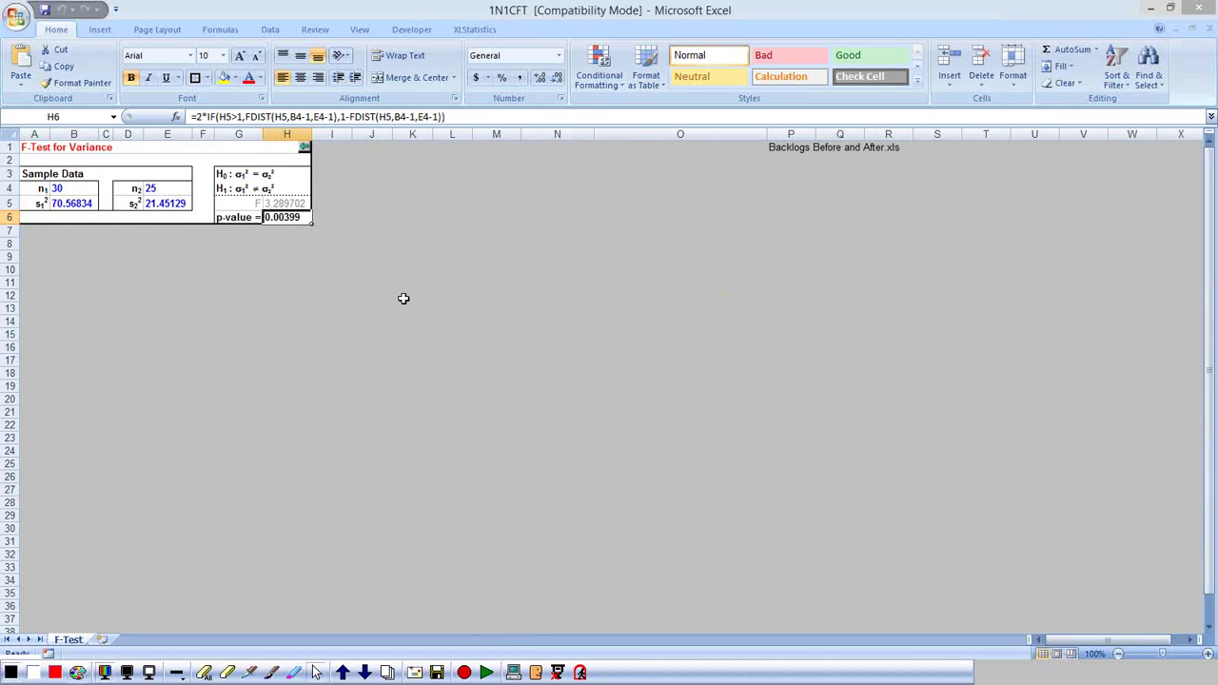
{"action": "left_click", "coordinate": [273, 253]}
{"action": "left_click", "coordinate": [286, 218]}
{"action": "left_click", "coordinate": [225, 80]}
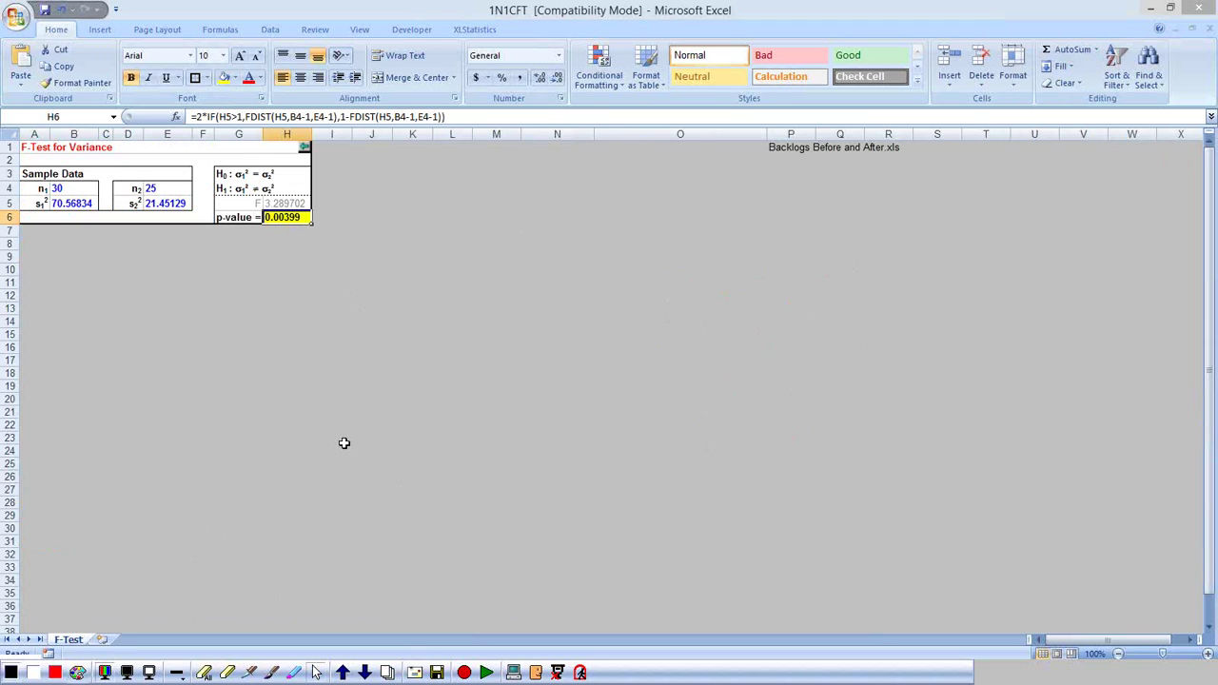
{"action": "left_click", "coordinate": [304, 151]}
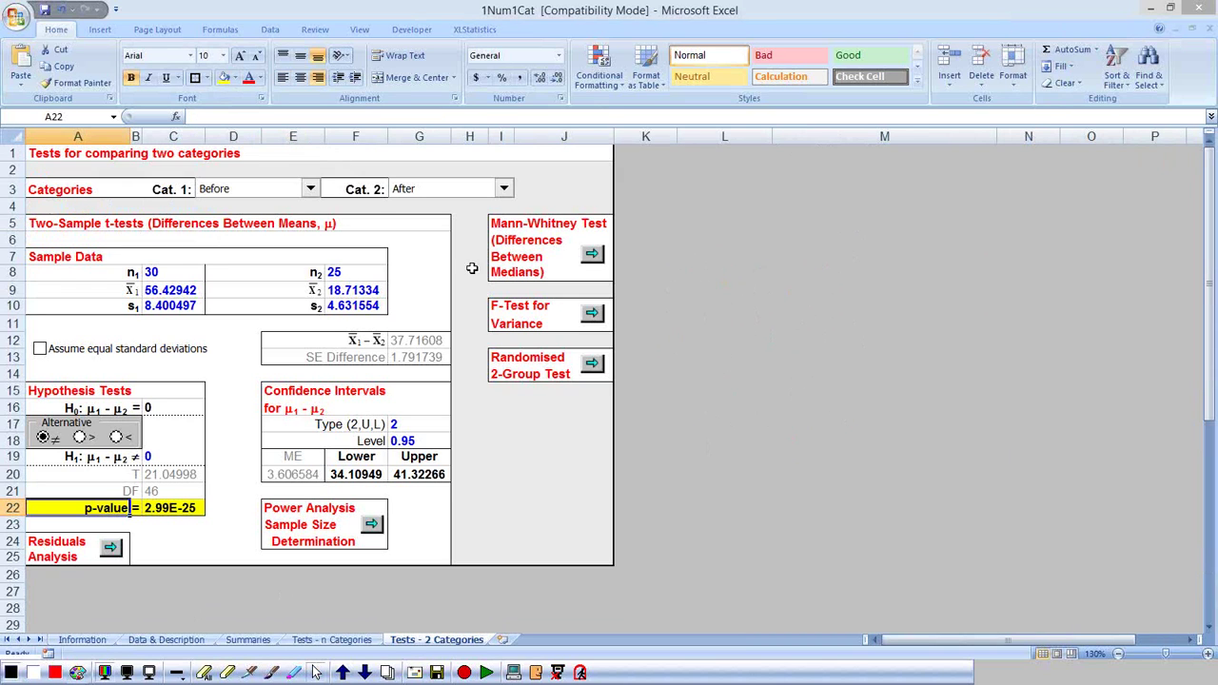
{"action": "left_click", "coordinate": [676, 488]}
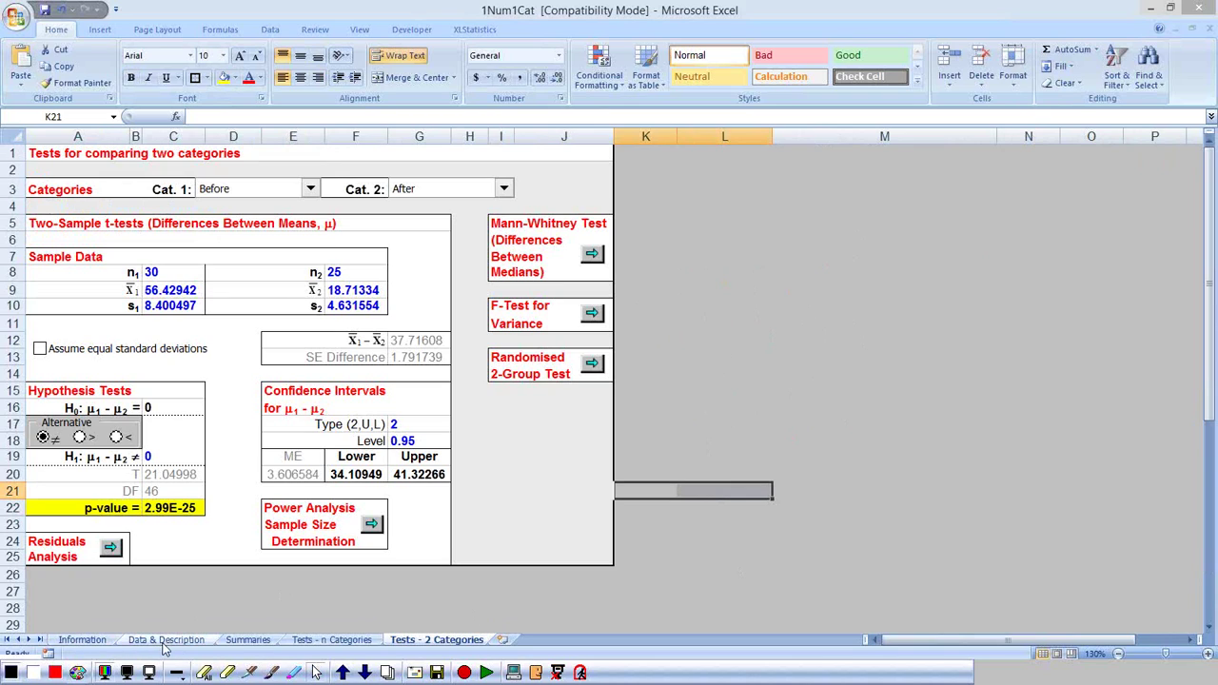
- Close the screen annotation toolbar and switch to the PowerPoint slide show
{"action": "left_click", "coordinate": [581, 671]}
{"action": "left_click", "coordinate": [579, 375]}
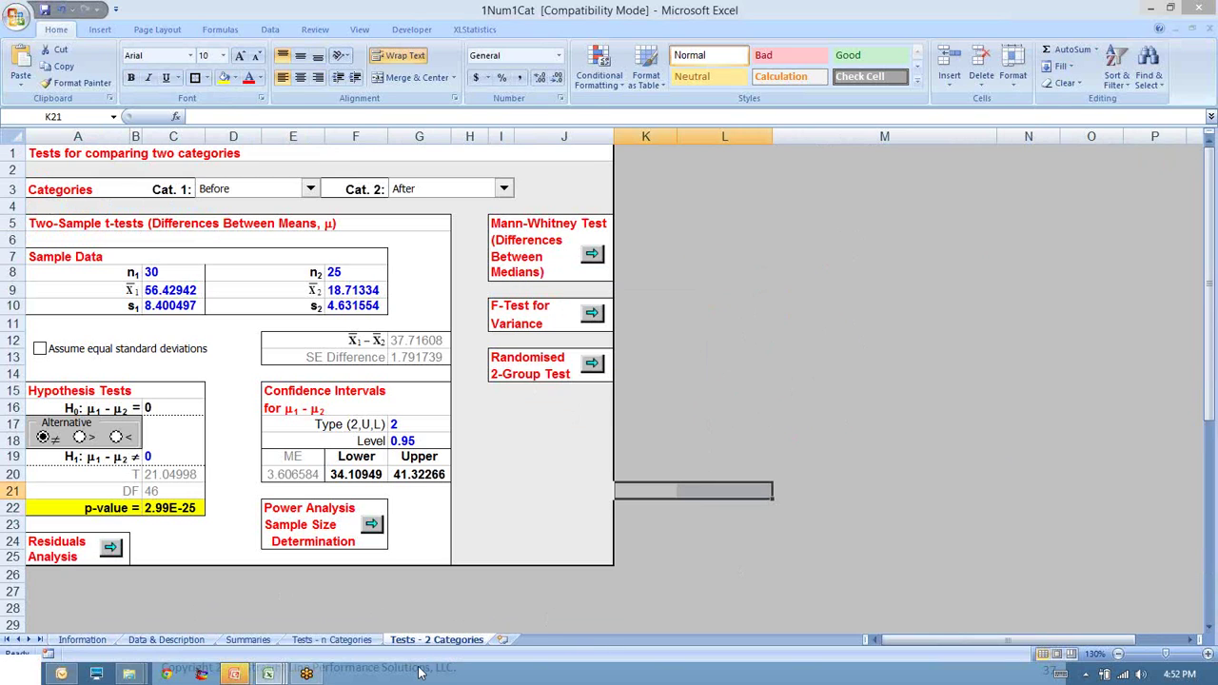
{"action": "key", "text": "alt+Tab"}
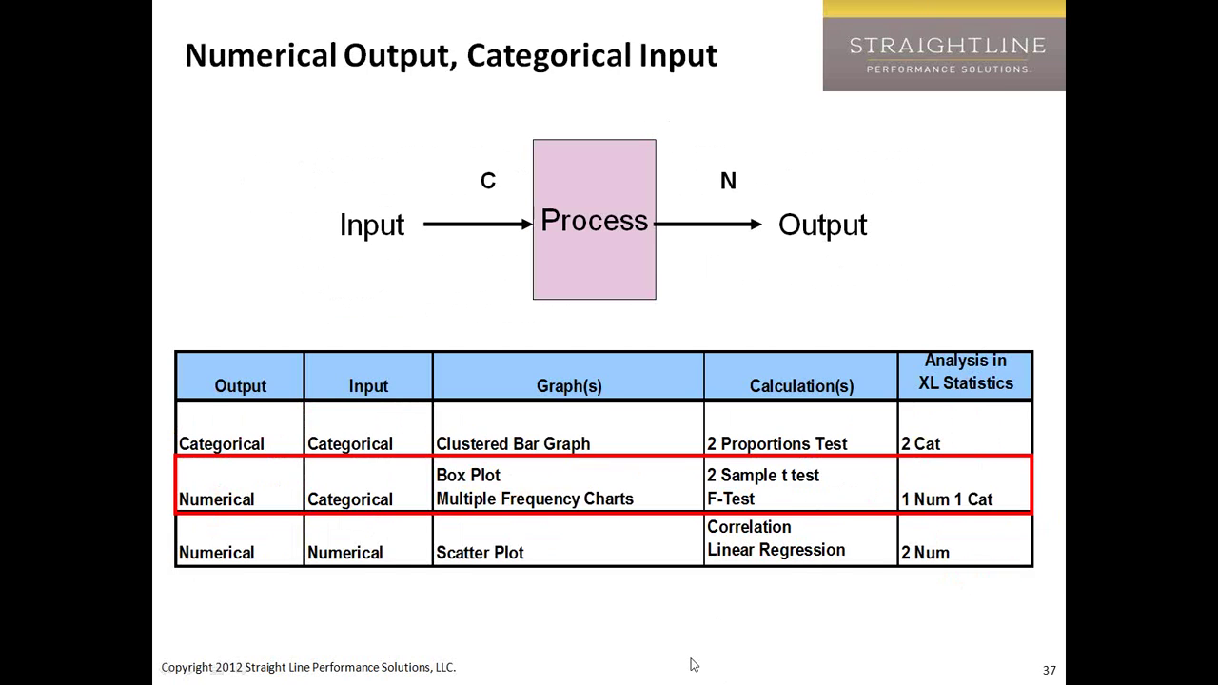
- Page through the Num Output, Cat Input example slides and return to the Numerical Output, Categorical Input overview slide
{"action": "key", "text": "Right"}
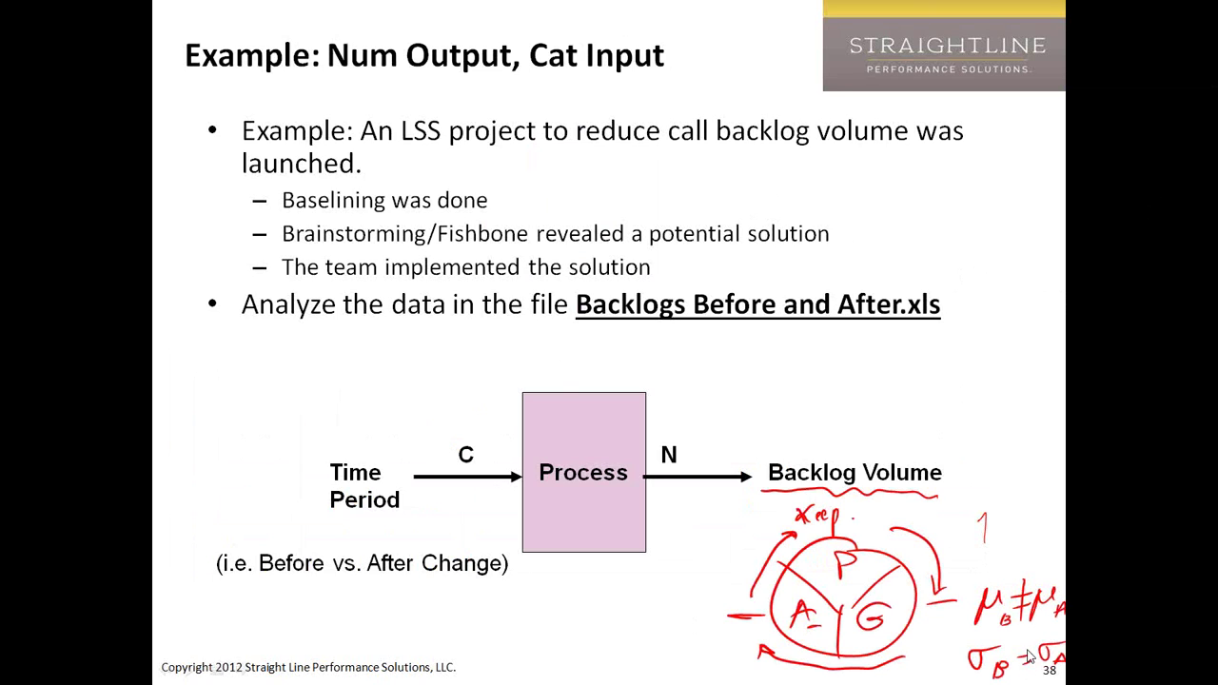
{"action": "key", "text": "Right"}
{"action": "key", "text": "Left"}
{"action": "key", "text": "Left"}
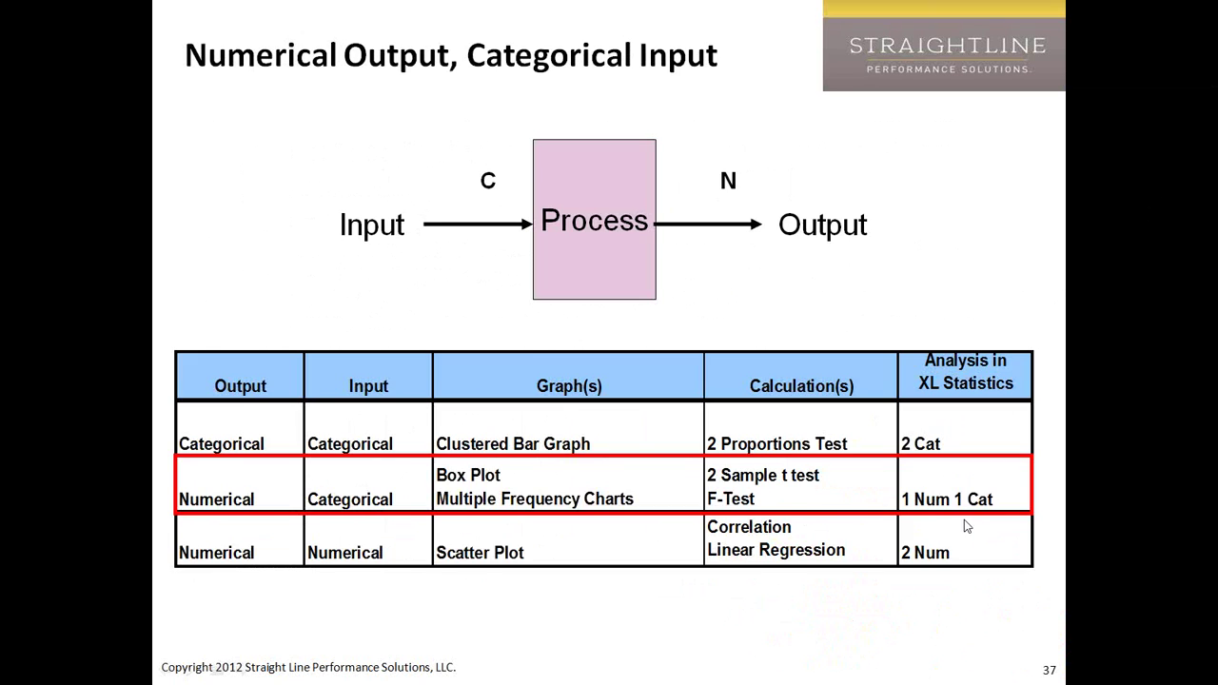
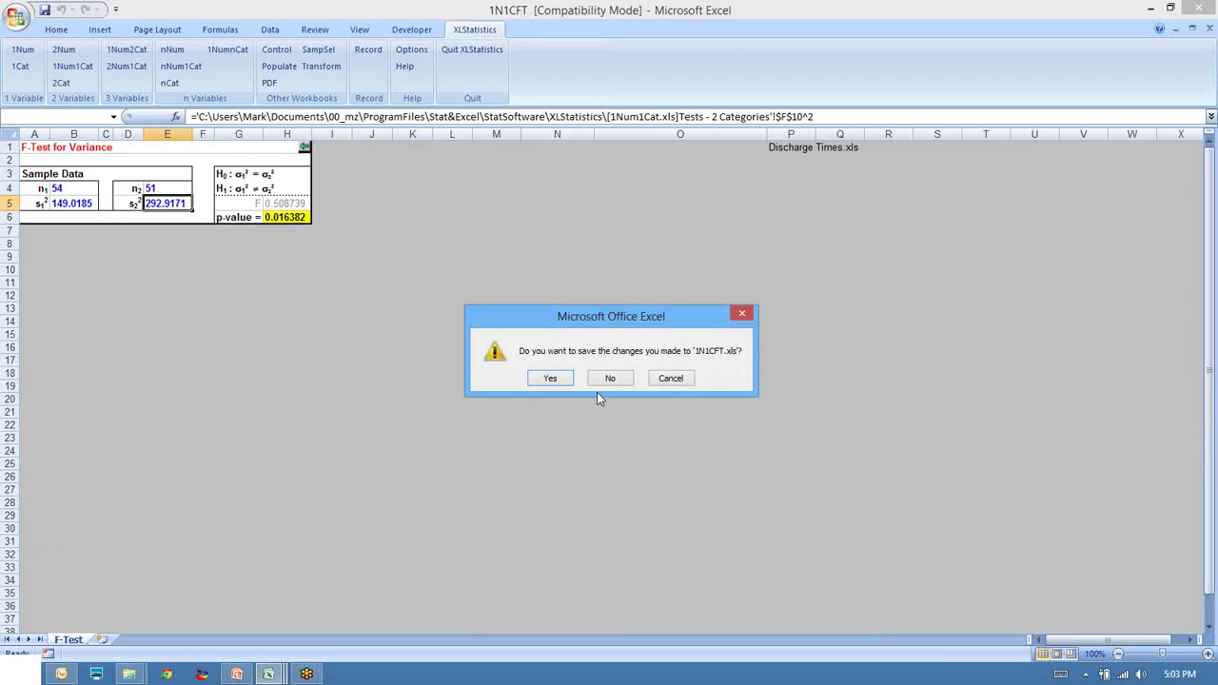
- Close the 1N1CFT, Discharge Times and Backlogs Before and After workbooks without saving changes
{"action": "left_click", "coordinate": [601, 381]}
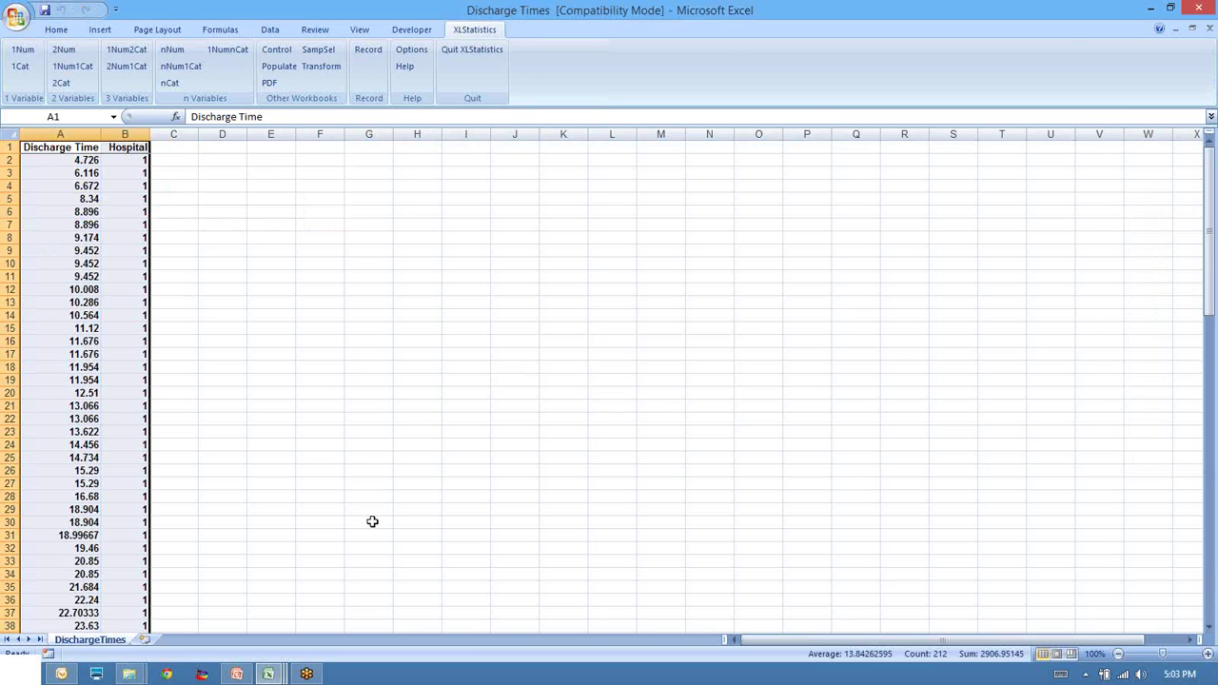
{"action": "left_click", "coordinate": [1210, 28]}
{"action": "left_click", "coordinate": [612, 379]}
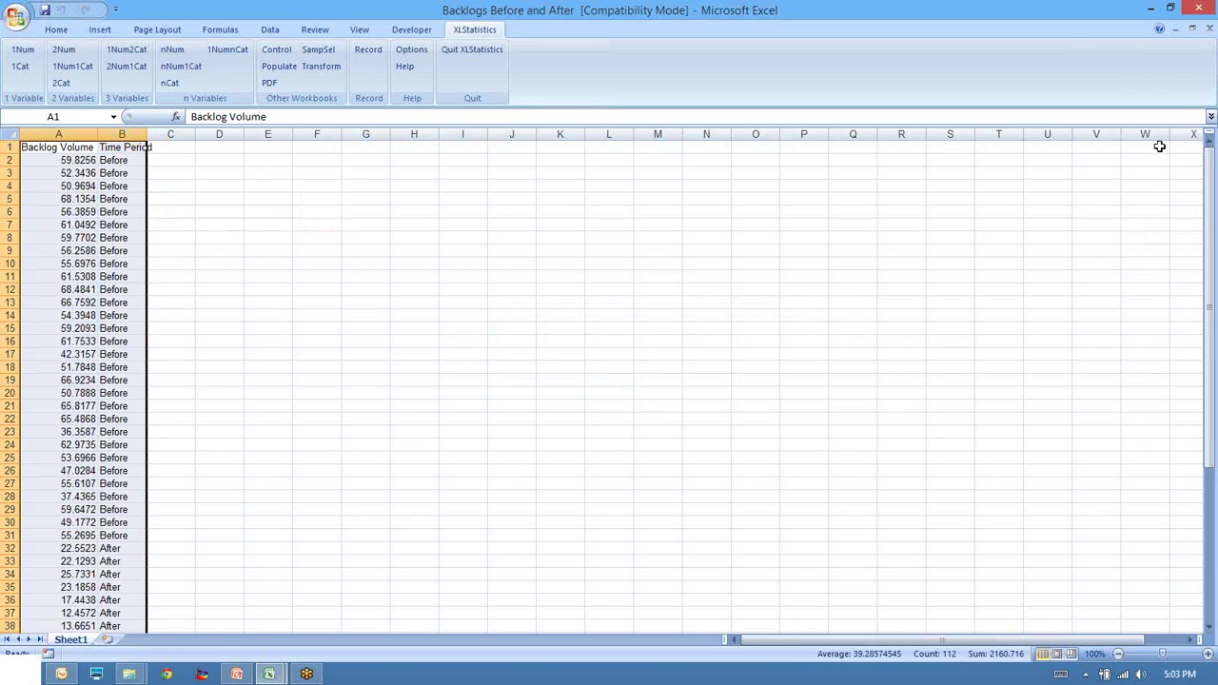
{"action": "left_click", "coordinate": [1209, 27]}
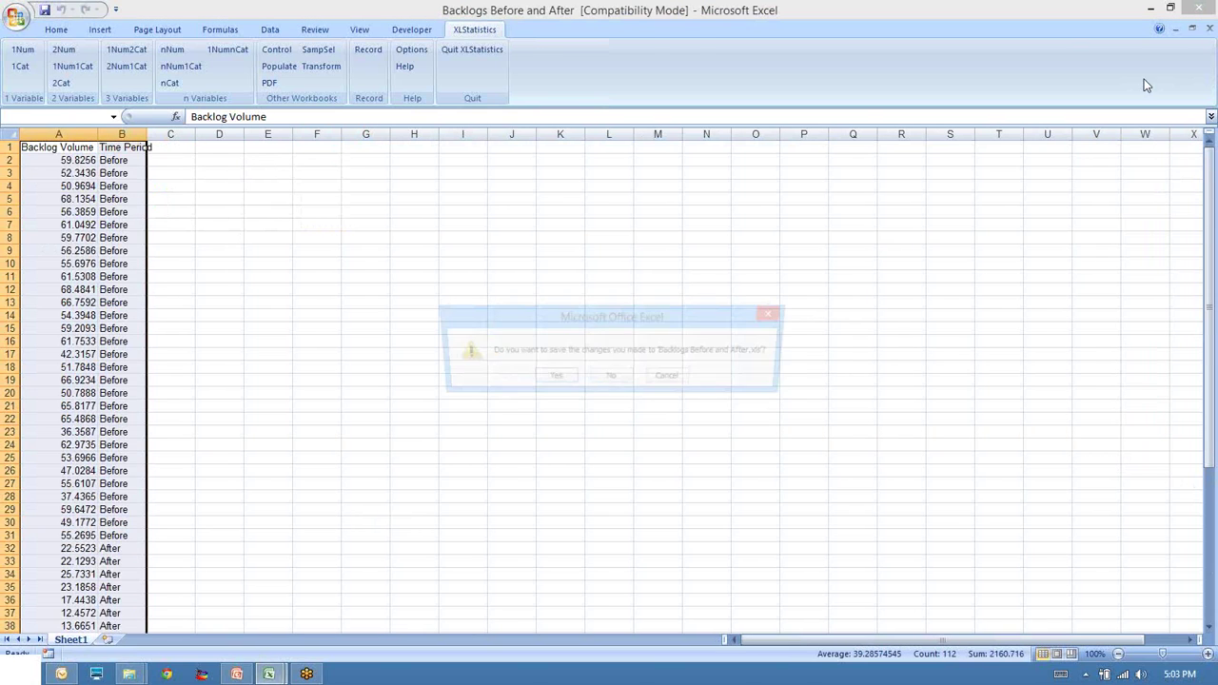
{"action": "left_click", "coordinate": [612, 378]}
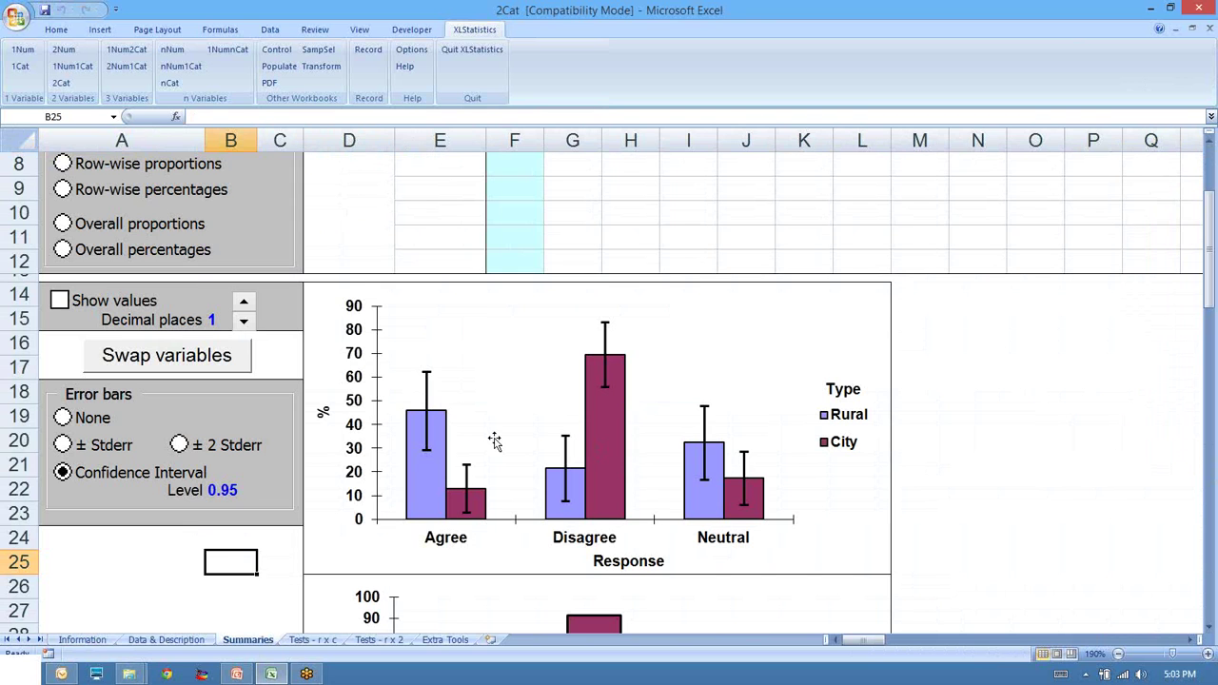
- Open the Gas Mileage and DriverSpeed workbooks from the Data for W1 - W4 folder to check their data columns
{"action": "left_click", "coordinate": [1151, 9]}
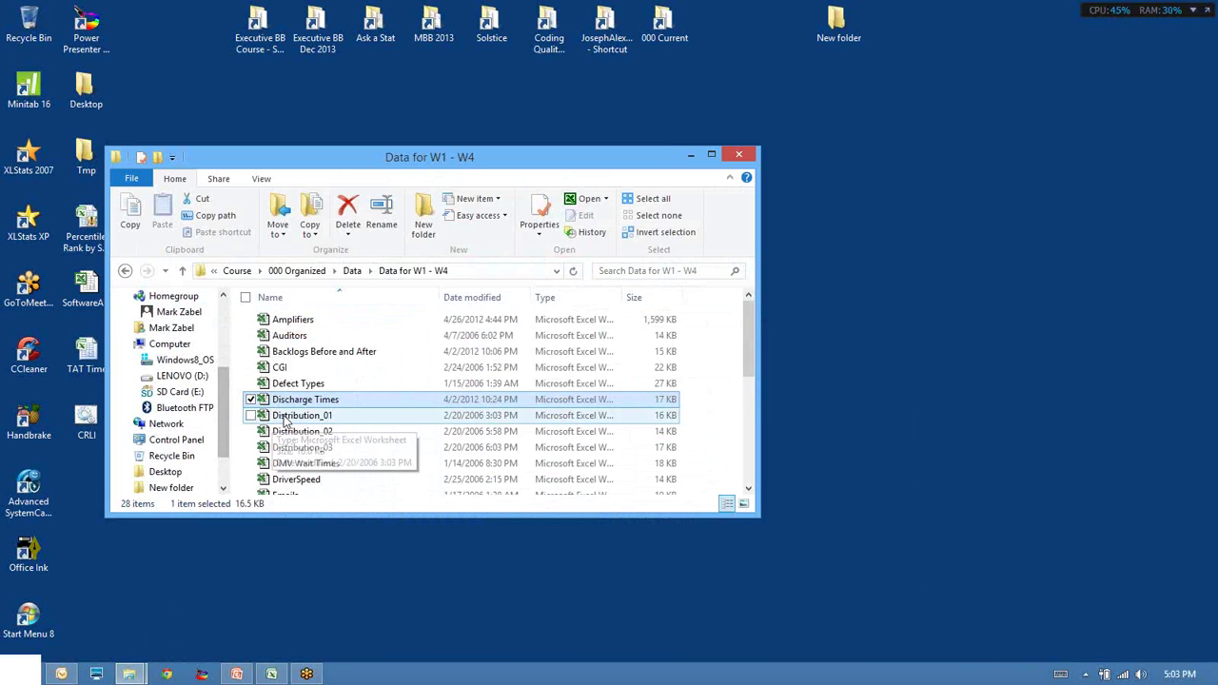
{"action": "scroll", "coordinate": [310, 419], "scroll_direction": "down", "scroll_amount": 2}
{"action": "left_click", "coordinate": [307, 424]}
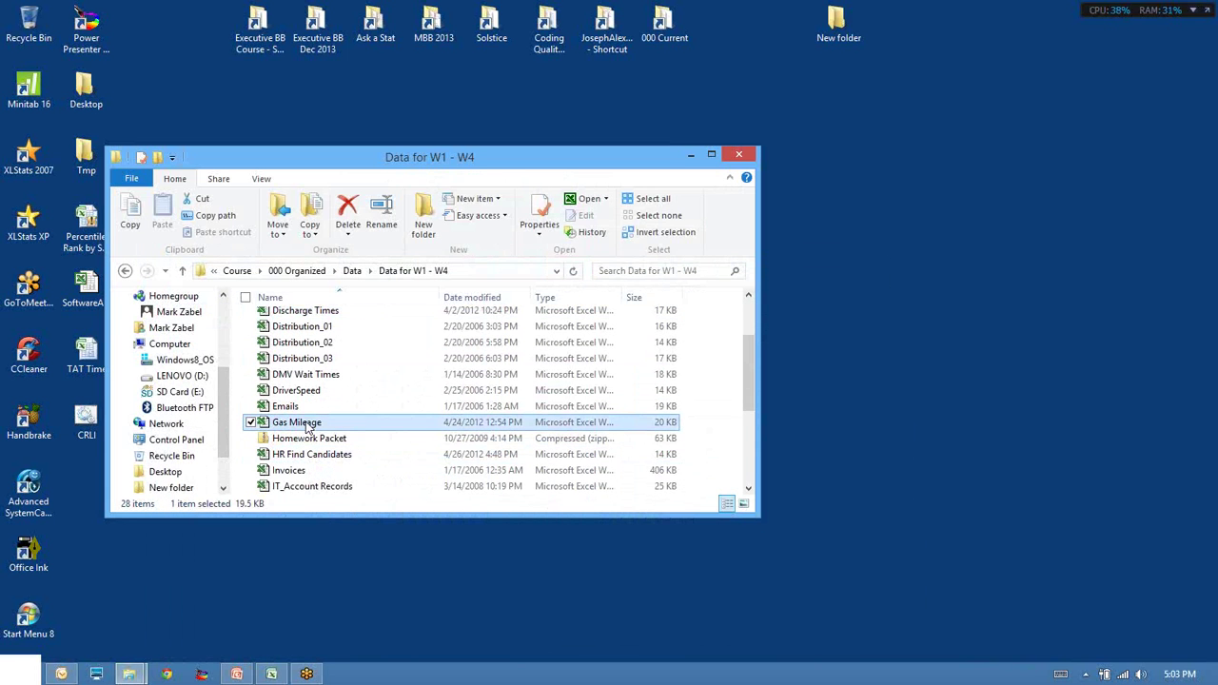
{"action": "double_click", "coordinate": [308, 424]}
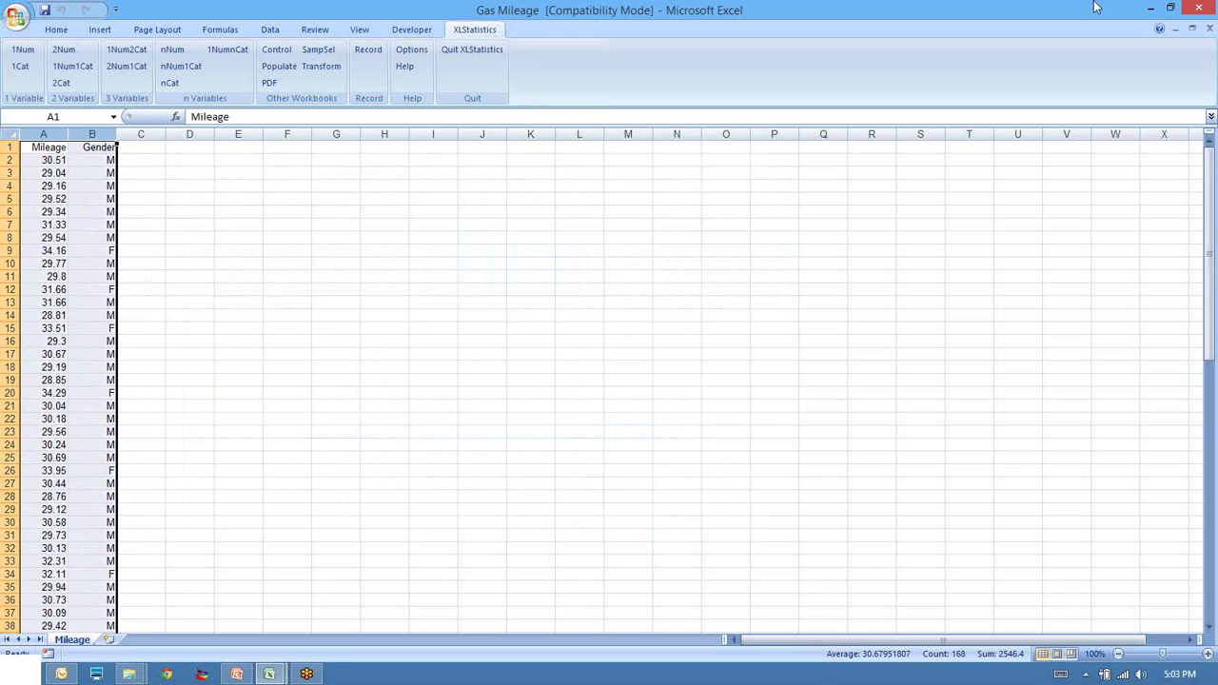
{"action": "left_click", "coordinate": [1149, 14]}
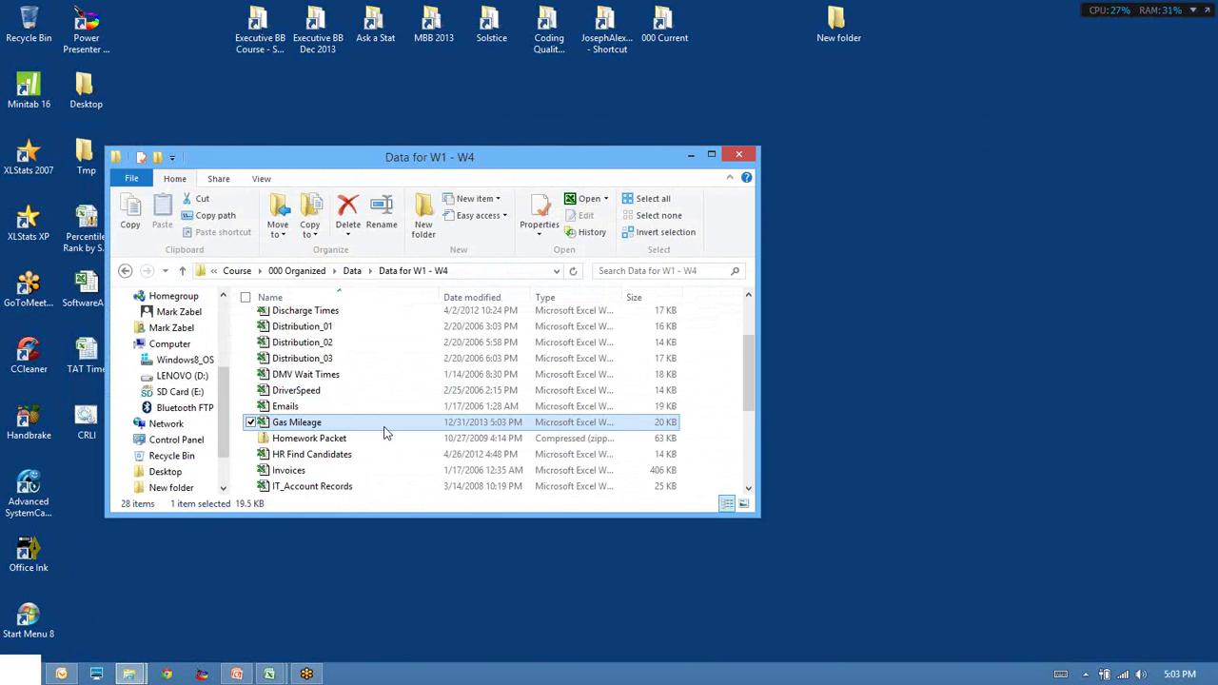
{"action": "left_click", "coordinate": [326, 395]}
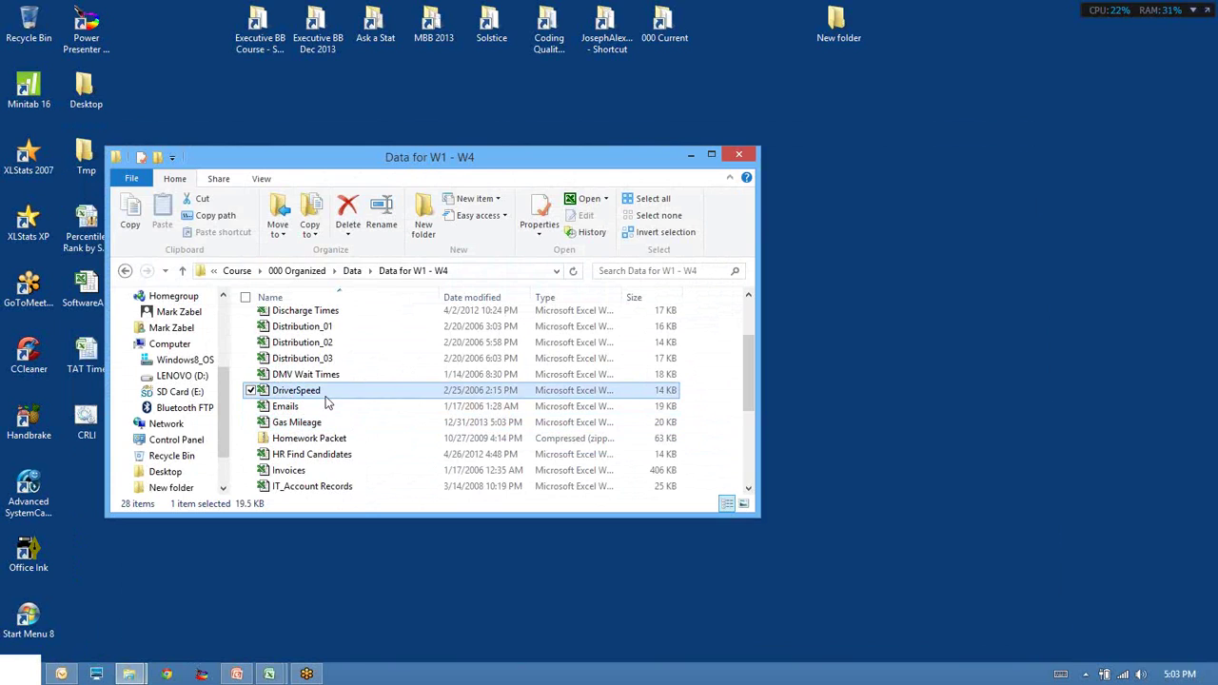
{"action": "double_click", "coordinate": [326, 395]}
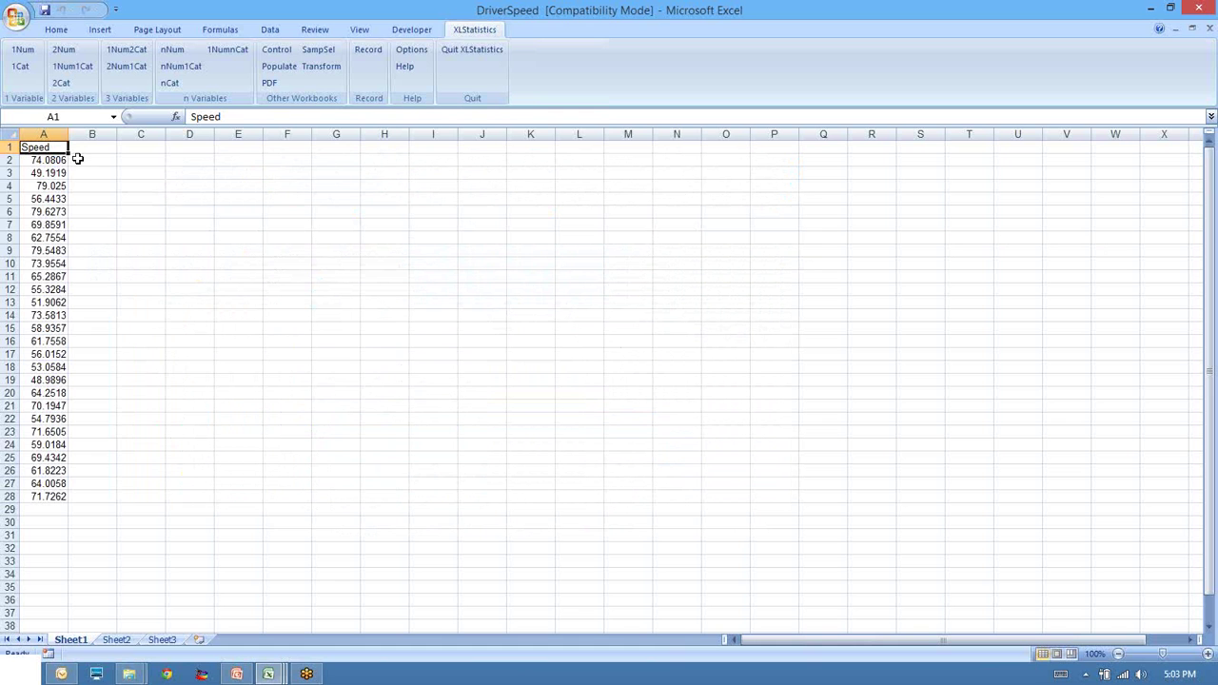
- Switch to the Mileage vs Speed workbook and run the XLStatistics 2Num analysis on the Gas Mileage and Speed columns
{"action": "left_click", "coordinate": [276, 672]}
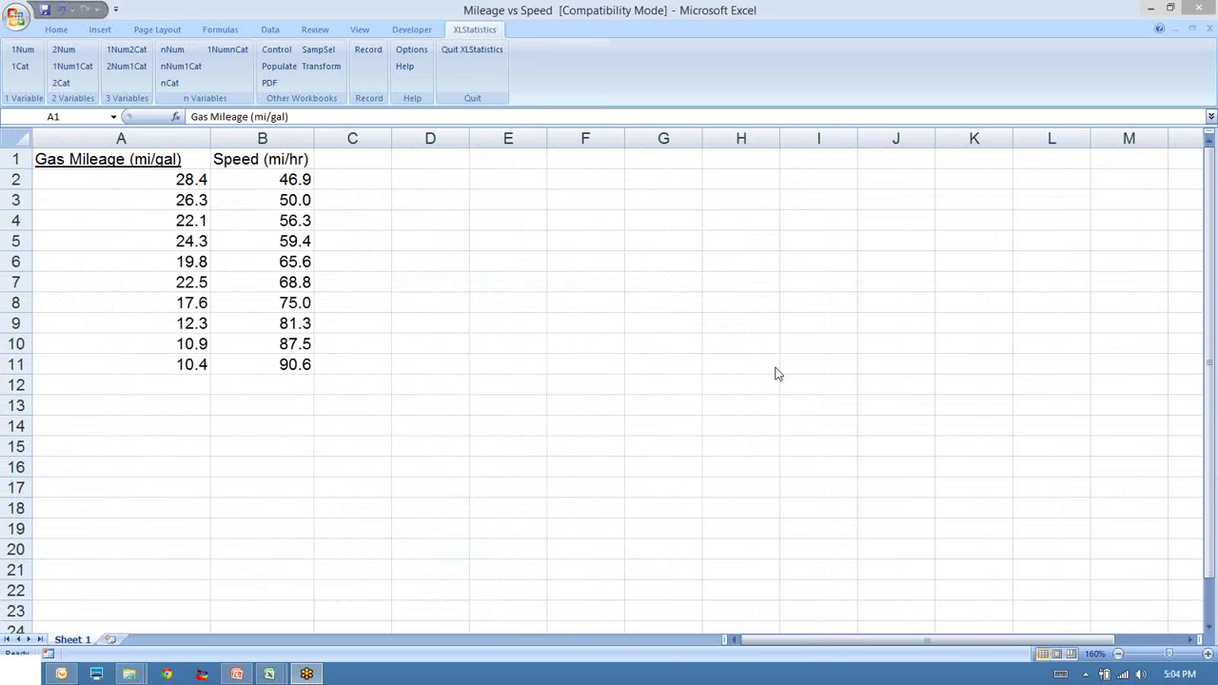
{"action": "left_click", "coordinate": [238, 674]}
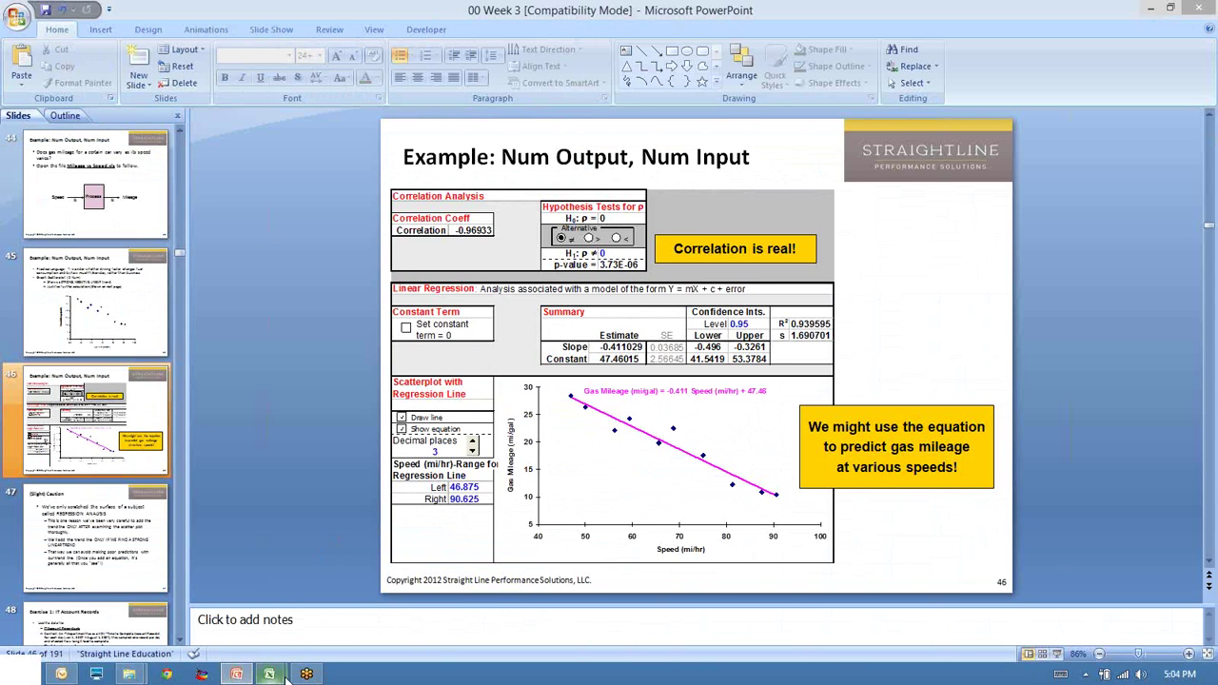
{"action": "mouse_move", "coordinate": [286, 674]}
{"action": "left_click", "coordinate": [314, 609]}
{"action": "left_click", "coordinate": [421, 374]}
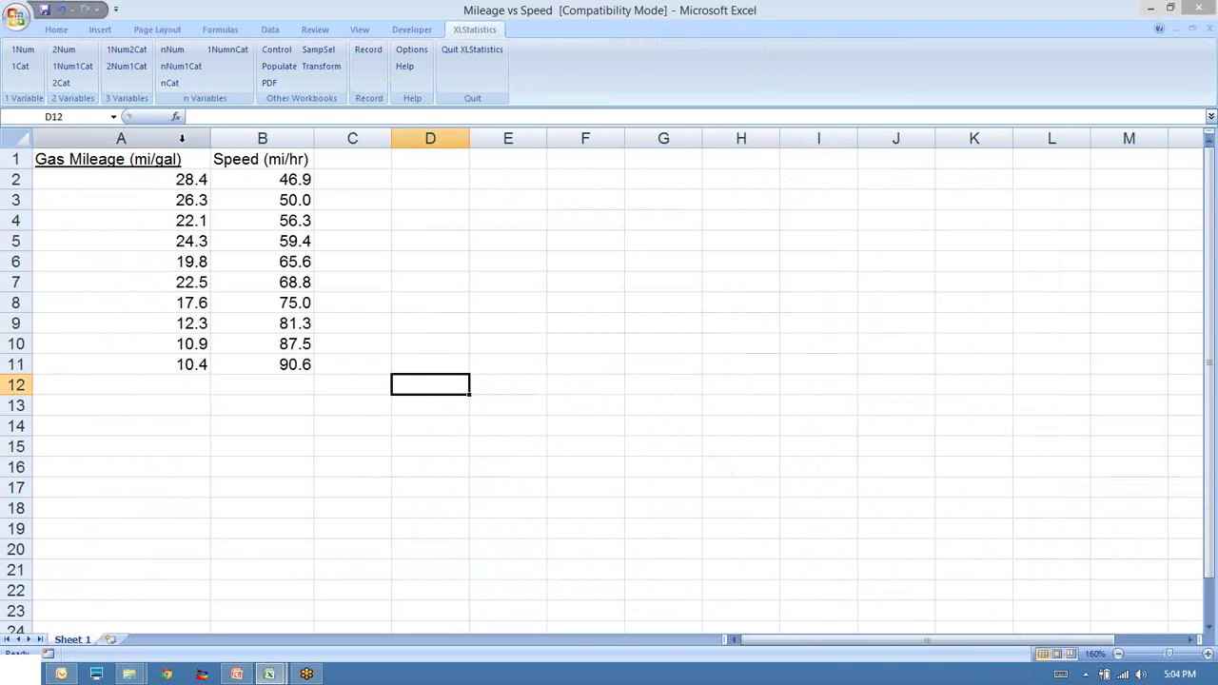
{"action": "left_click_drag", "start_coordinate": [144, 138], "coordinate": [231, 138]}
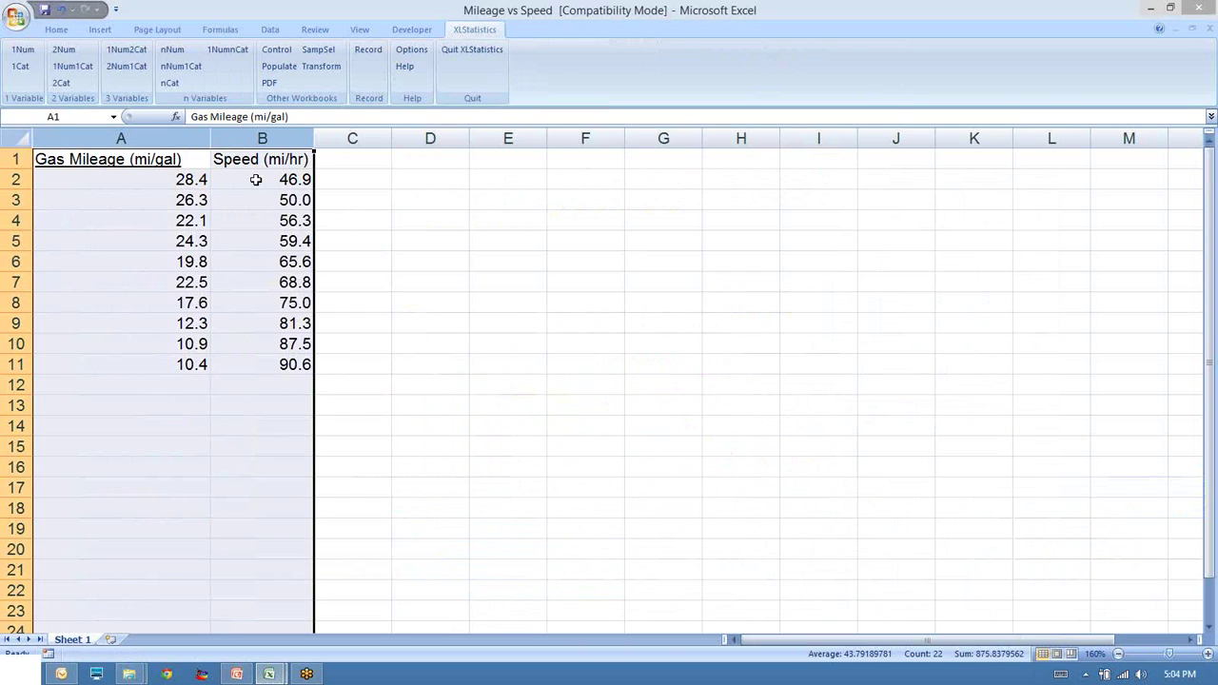
{"action": "left_click", "coordinate": [64, 52]}
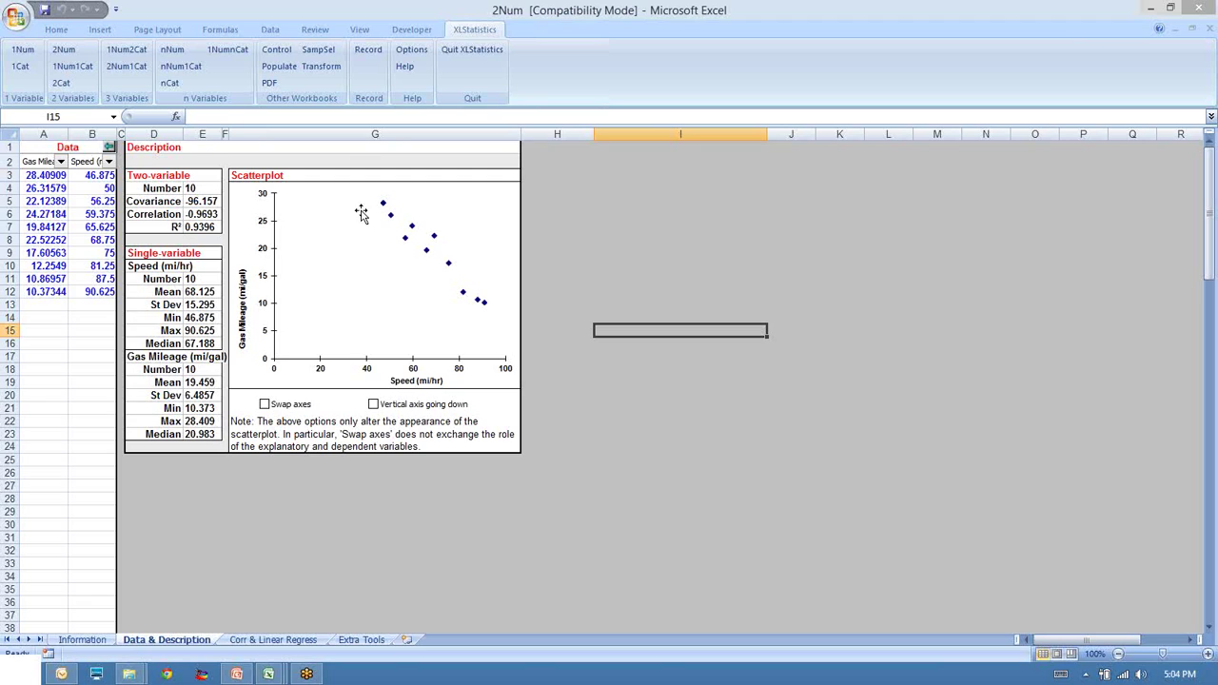
{"action": "left_click", "coordinate": [414, 375]}
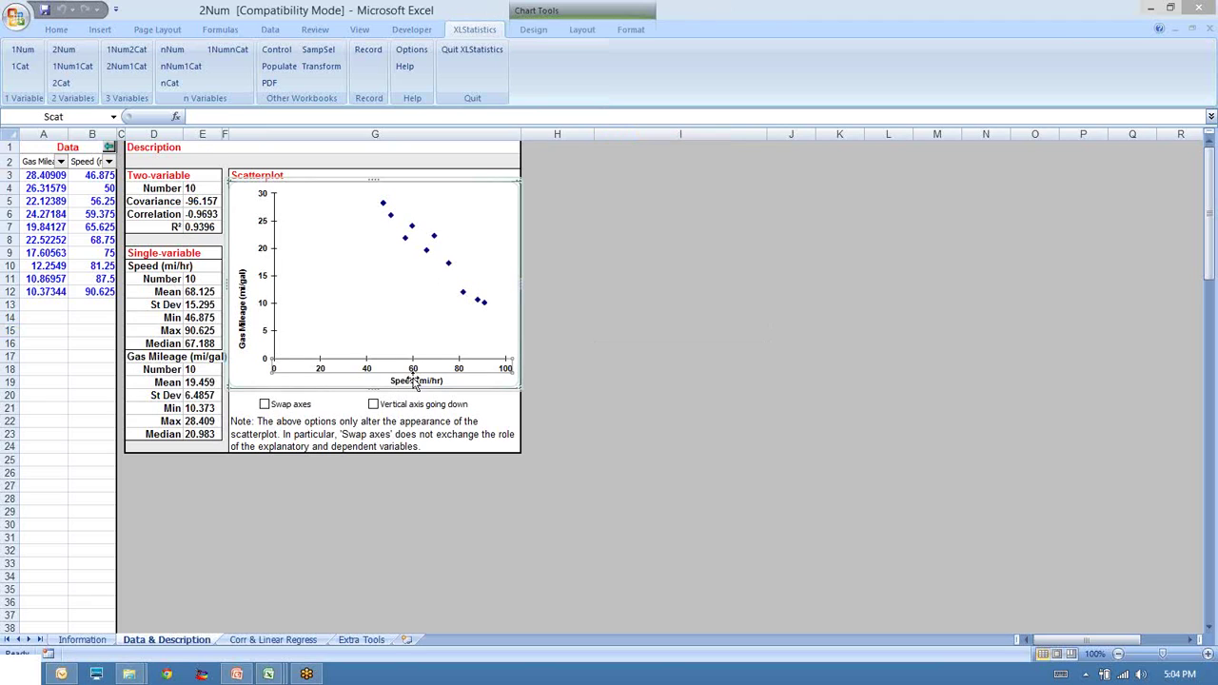
{"action": "right_click", "coordinate": [416, 377]}
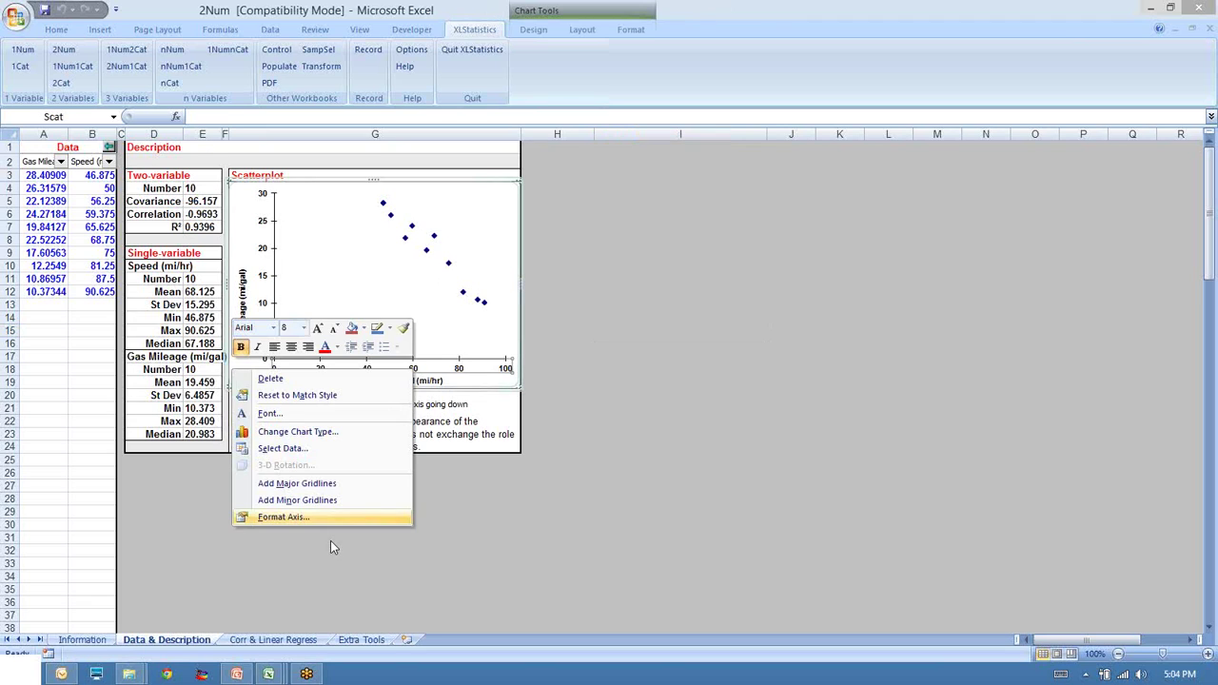
{"action": "right_click", "coordinate": [437, 368]}
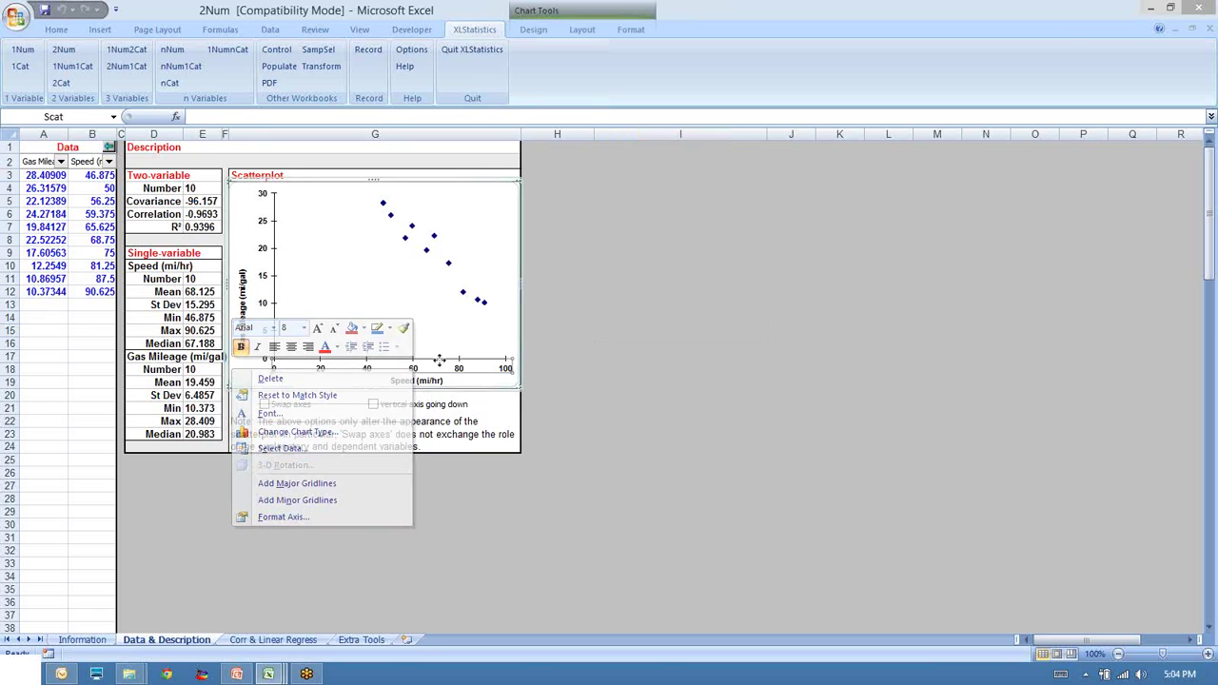
{"action": "key", "text": "Escape"}
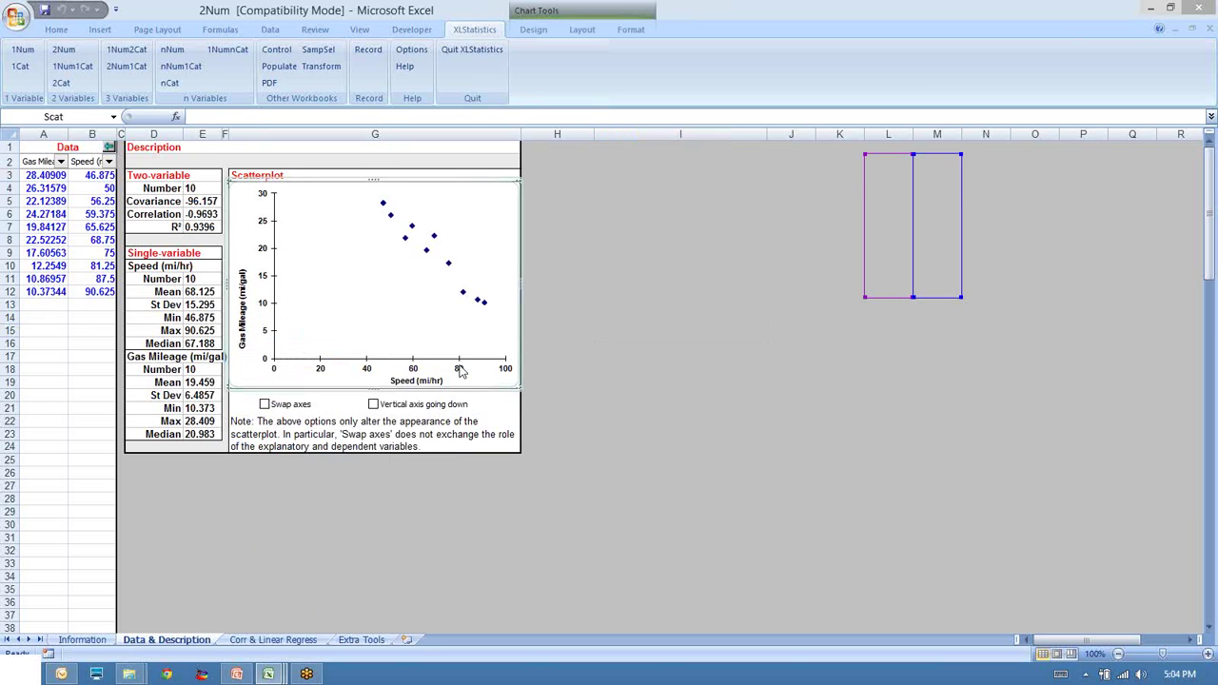
- Set the scatterplot's Speed axis to a fixed minimum of 40, keeping the vertical axis crossing on Automatic
{"action": "left_click", "coordinate": [414, 371]}
{"action": "right_click", "coordinate": [414, 371]}
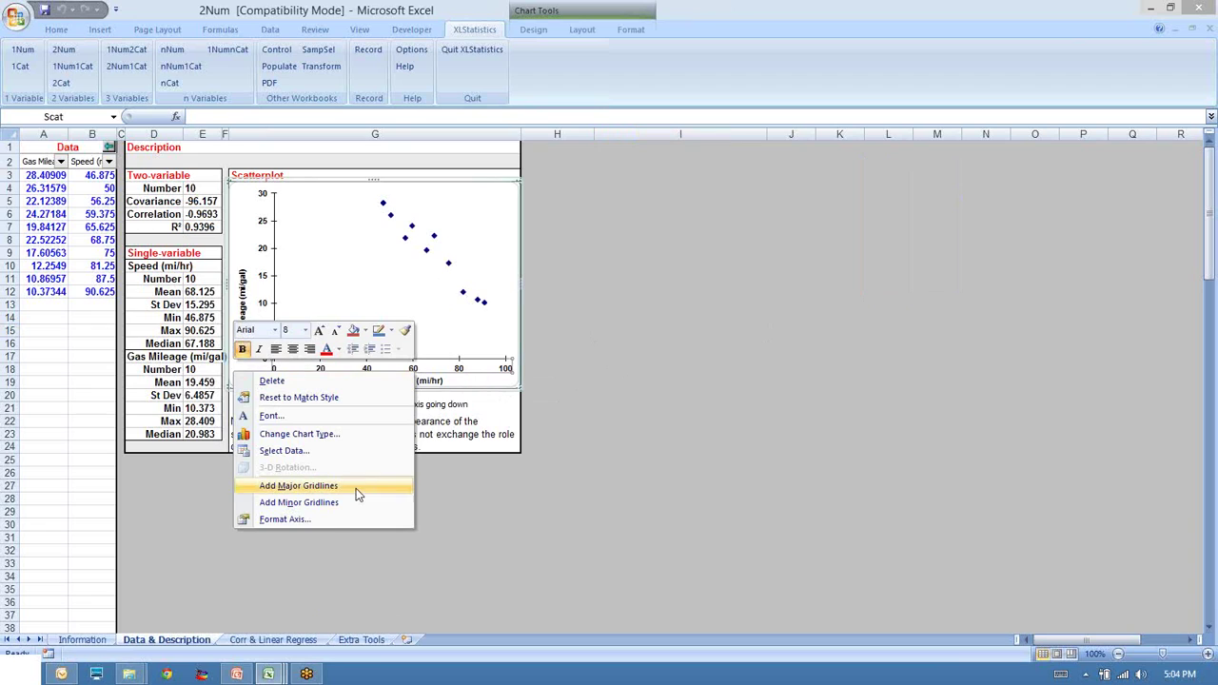
{"action": "left_click", "coordinate": [325, 519]}
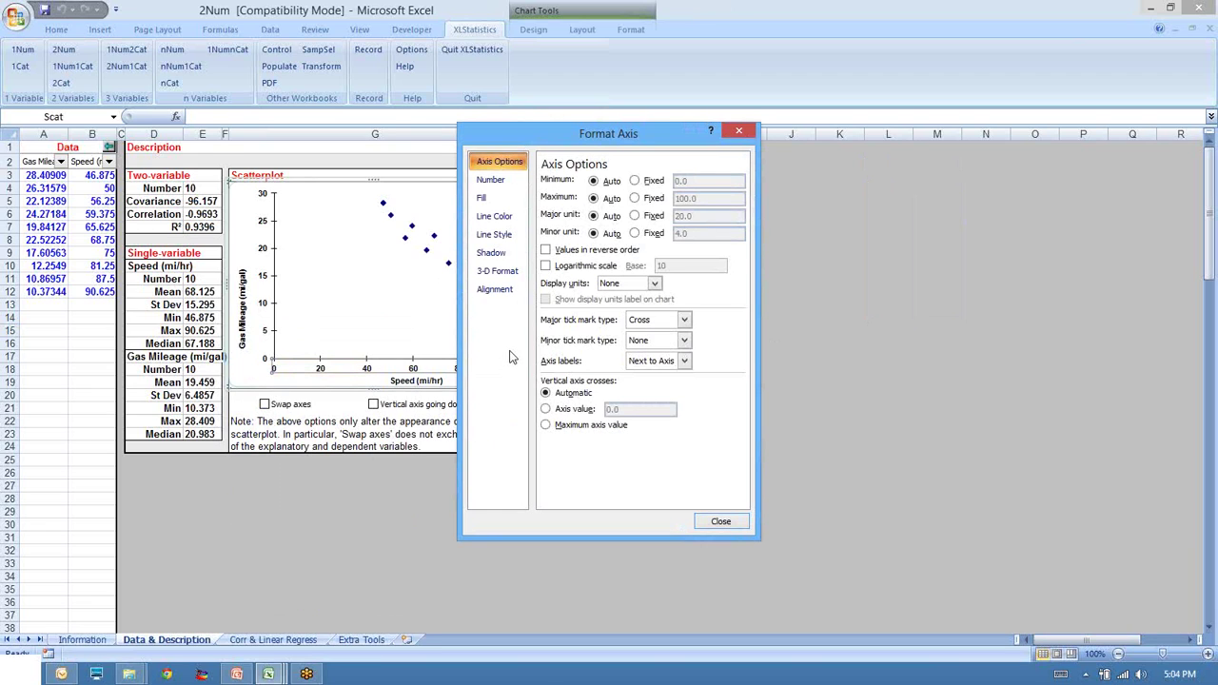
{"action": "left_click_drag", "start_coordinate": [570, 133], "coordinate": [638, 166]}
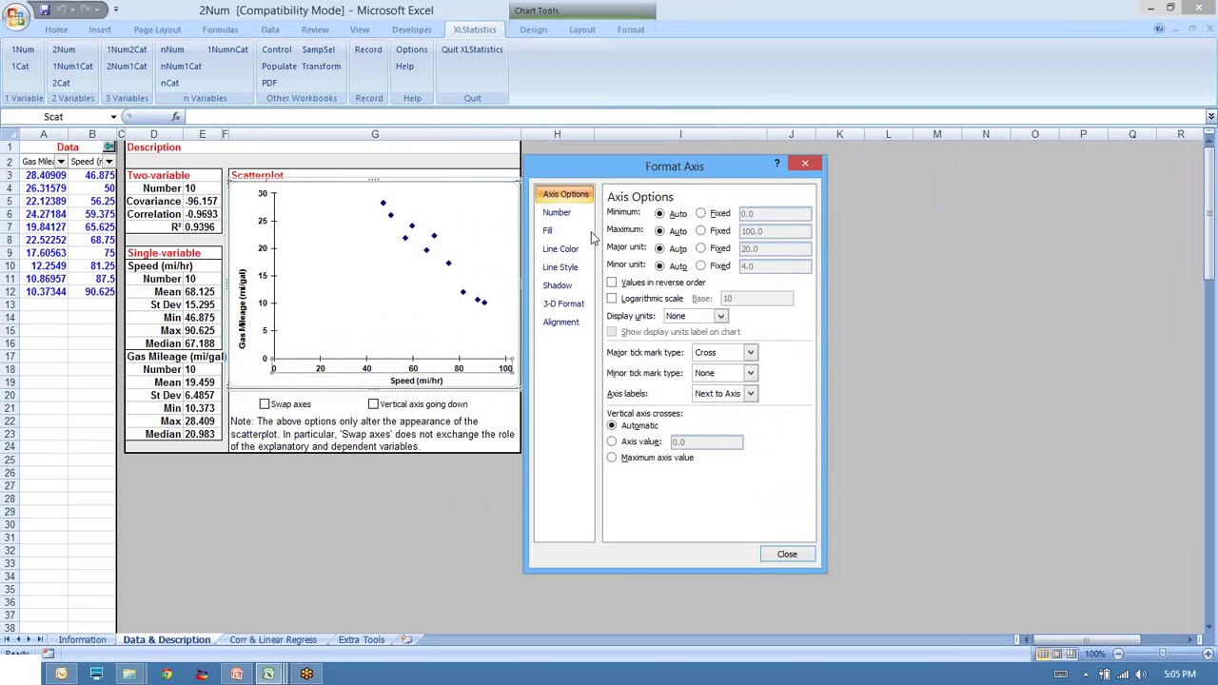
{"action": "left_click", "coordinate": [704, 215]}
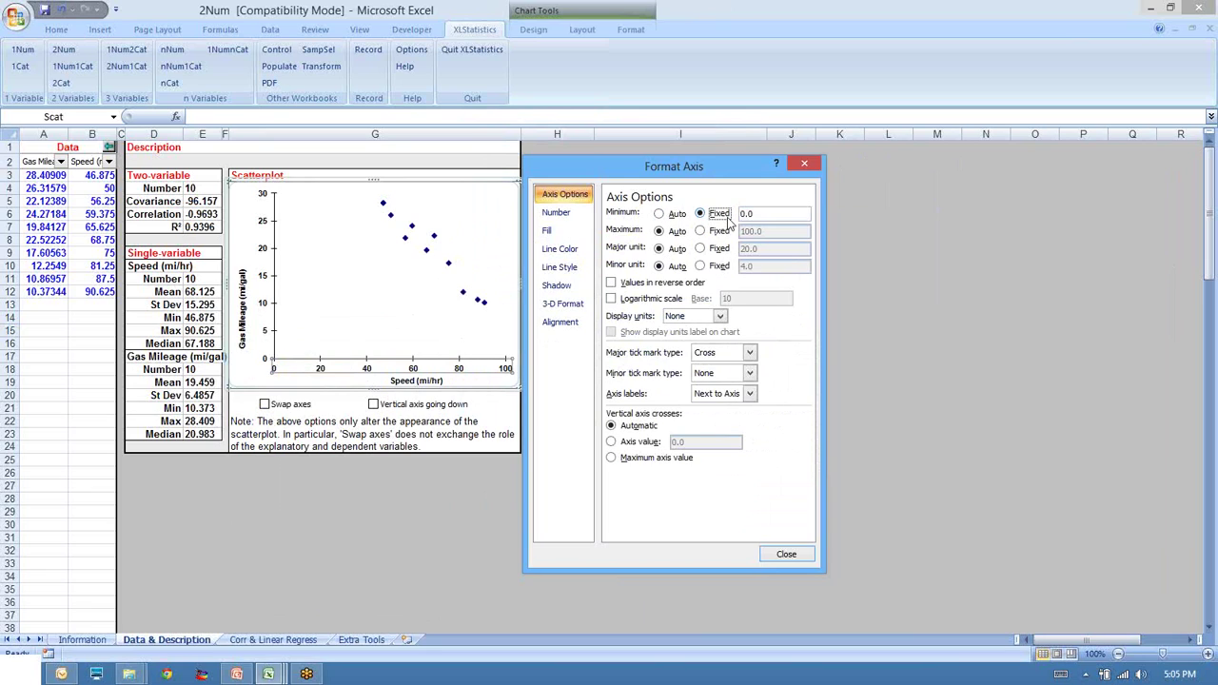
{"action": "left_click", "coordinate": [702, 215]}
{"action": "left_click", "coordinate": [611, 442]}
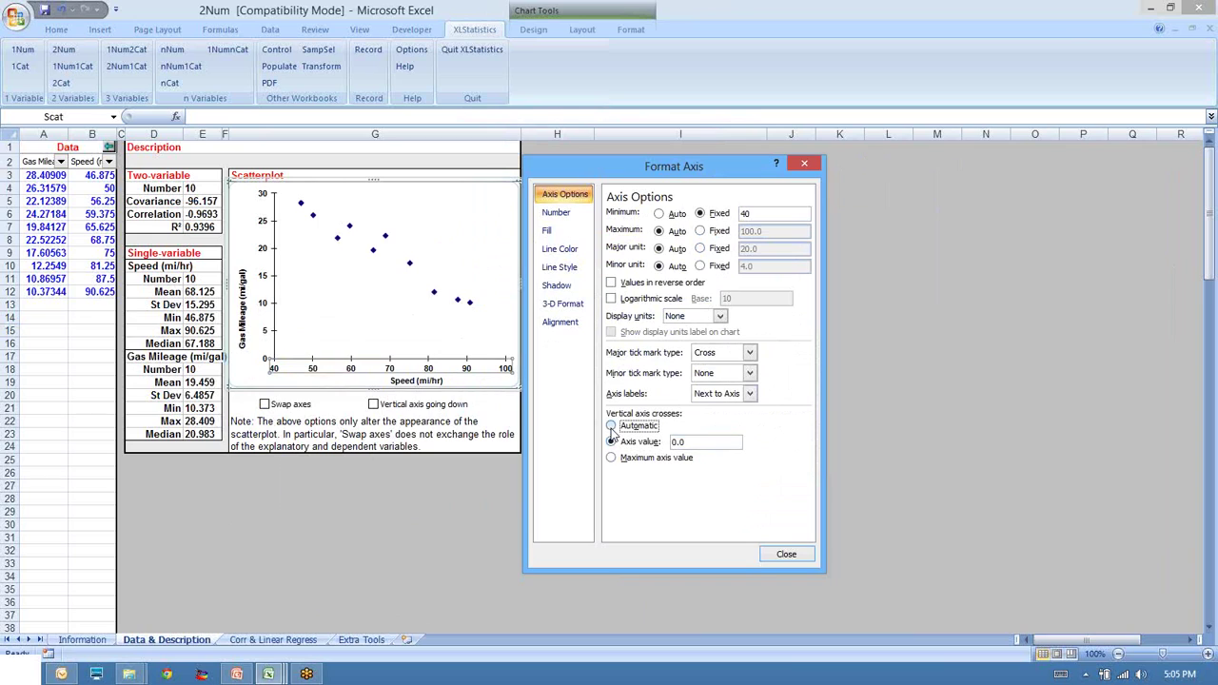
{"action": "left_click", "coordinate": [610, 425]}
{"action": "left_click", "coordinate": [786, 559]}
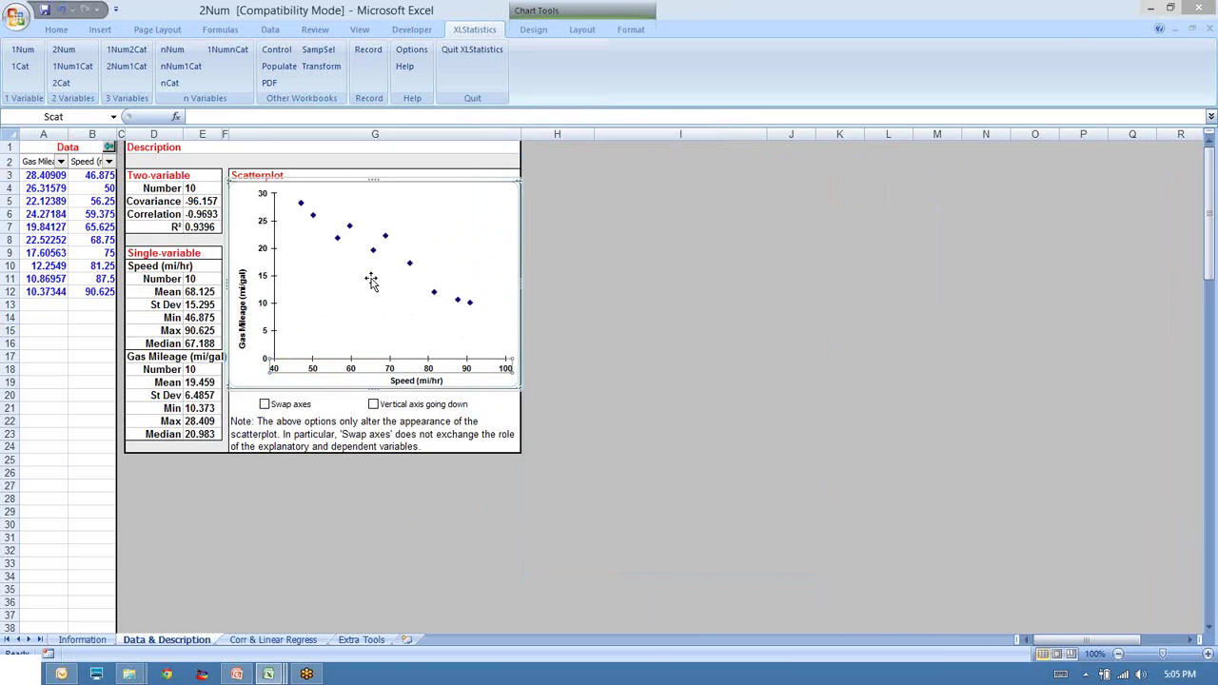
{"action": "left_click", "coordinate": [685, 371]}
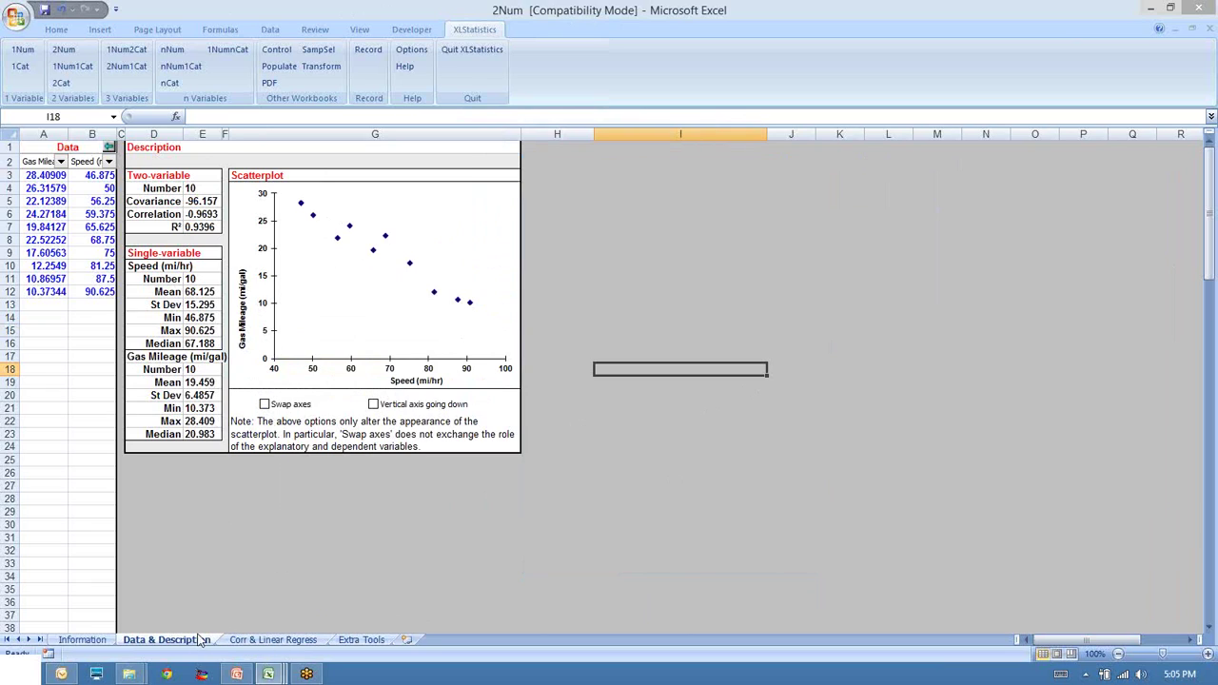
- On the Corr & Linear Regress sheet, set the correlation test's alternative to ≠ and highlight its p-value in yellow
{"action": "left_click", "coordinate": [266, 640]}
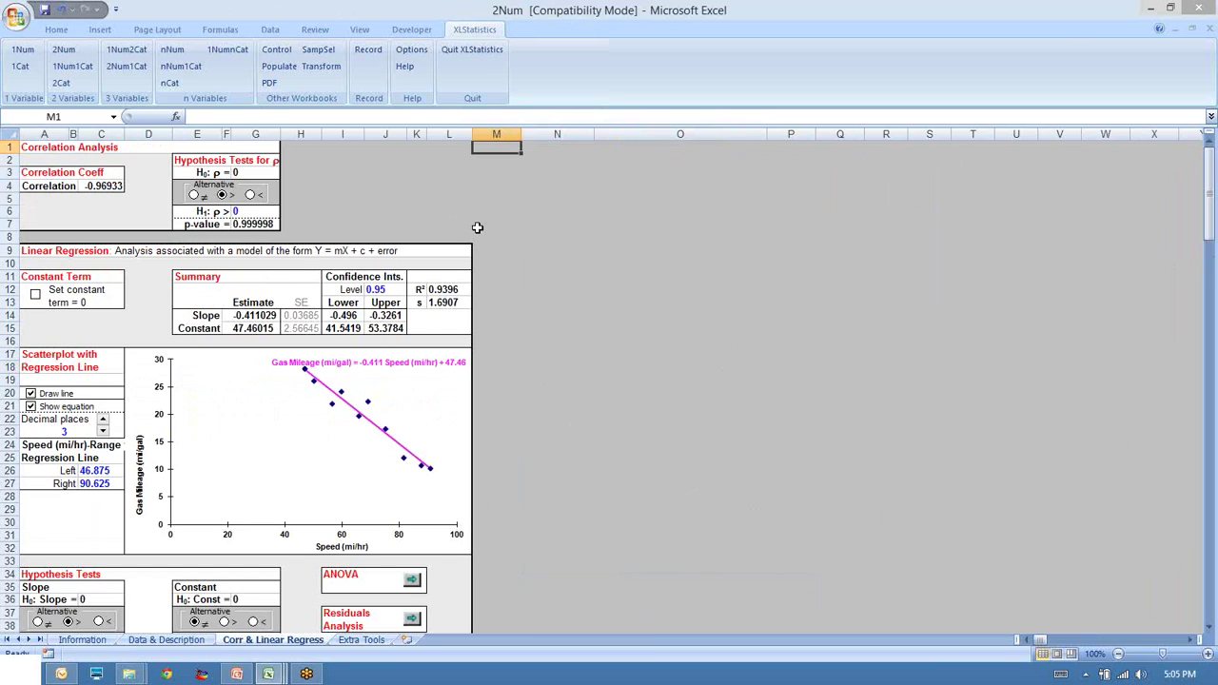
{"action": "left_click", "coordinate": [194, 196]}
{"action": "left_click_drag", "start_coordinate": [267, 226], "coordinate": [202, 224]}
{"action": "left_click", "coordinate": [56, 29]}
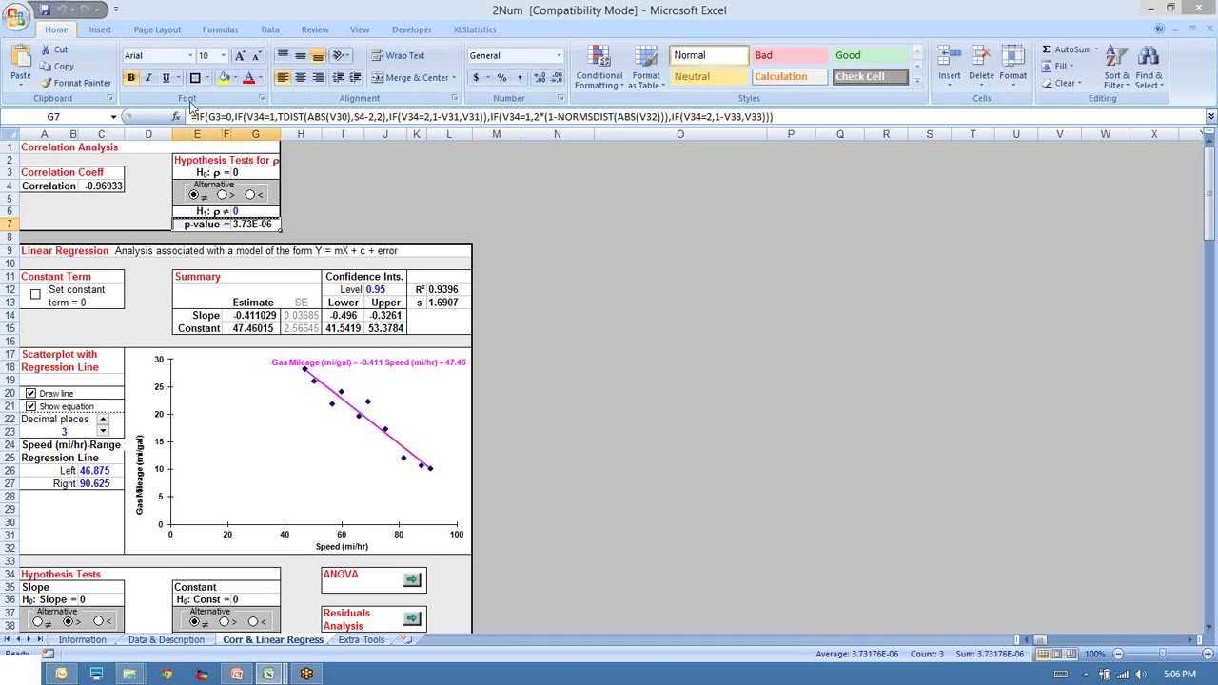
{"action": "left_click", "coordinate": [225, 77]}
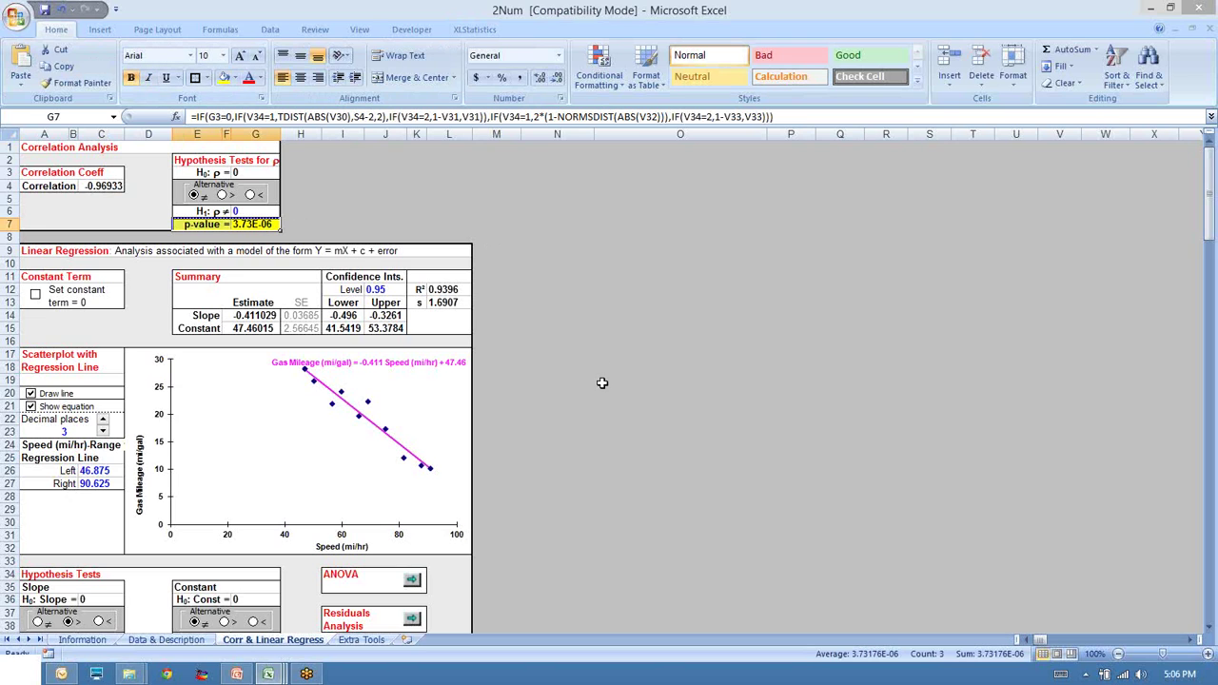
- Examine the correlation coefficient, its p-value and the linear regression summary and scatterplot on the Corr & Linear Regress sheet
{"action": "scroll", "coordinate": [609, 385], "scroll_direction": "up", "scroll_amount": 1}
{"action": "scroll", "coordinate": [609, 385], "scroll_direction": "up", "scroll_amount": 1}
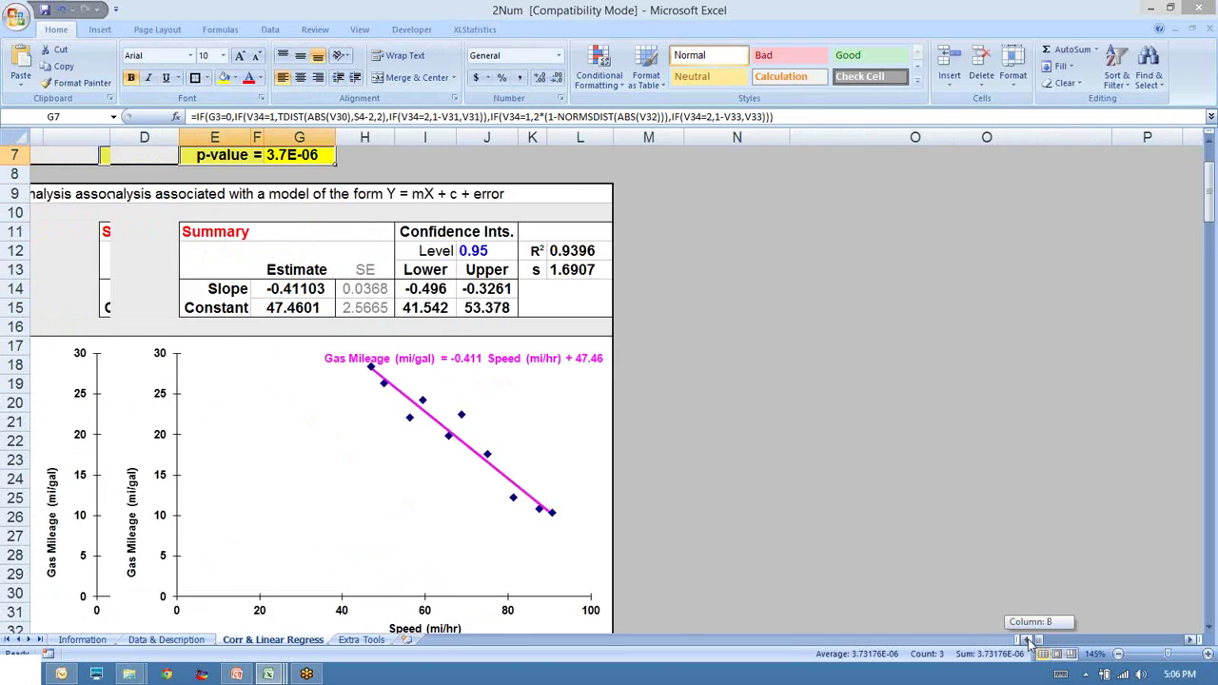
{"action": "scroll", "coordinate": [800, 465], "scroll_direction": "up", "scroll_amount": 1}
{"action": "scroll", "coordinate": [800, 467], "scroll_direction": "up", "scroll_amount": 2}
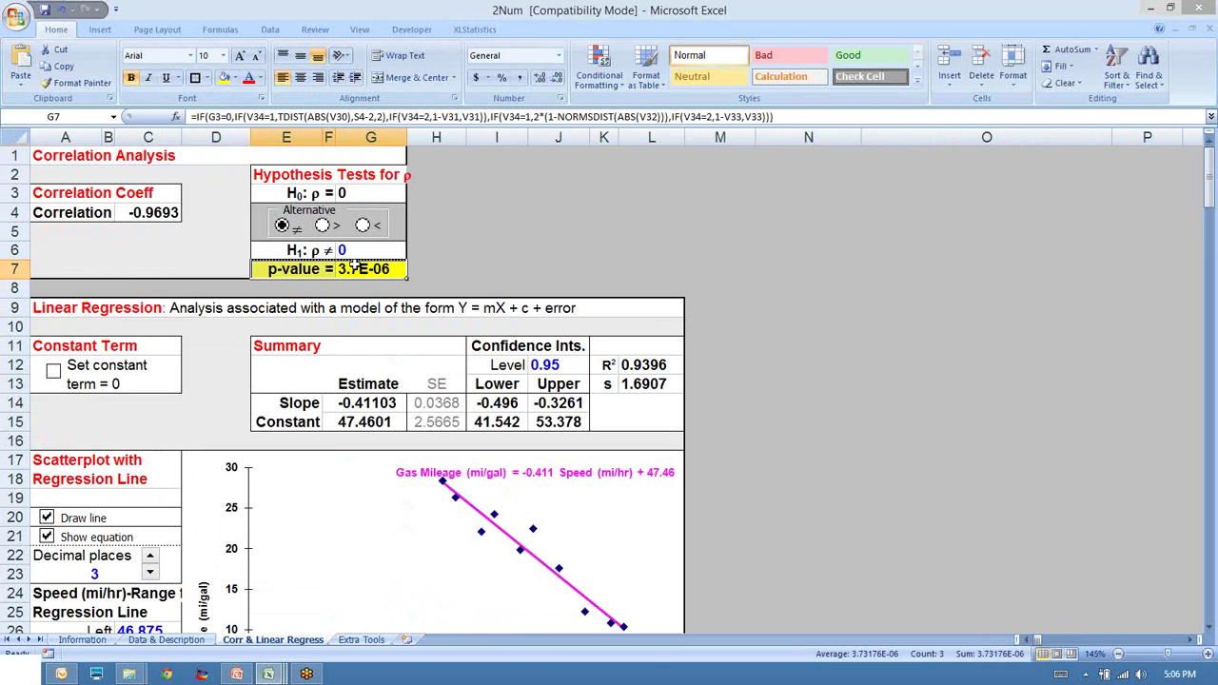
{"action": "left_click", "coordinate": [446, 271]}
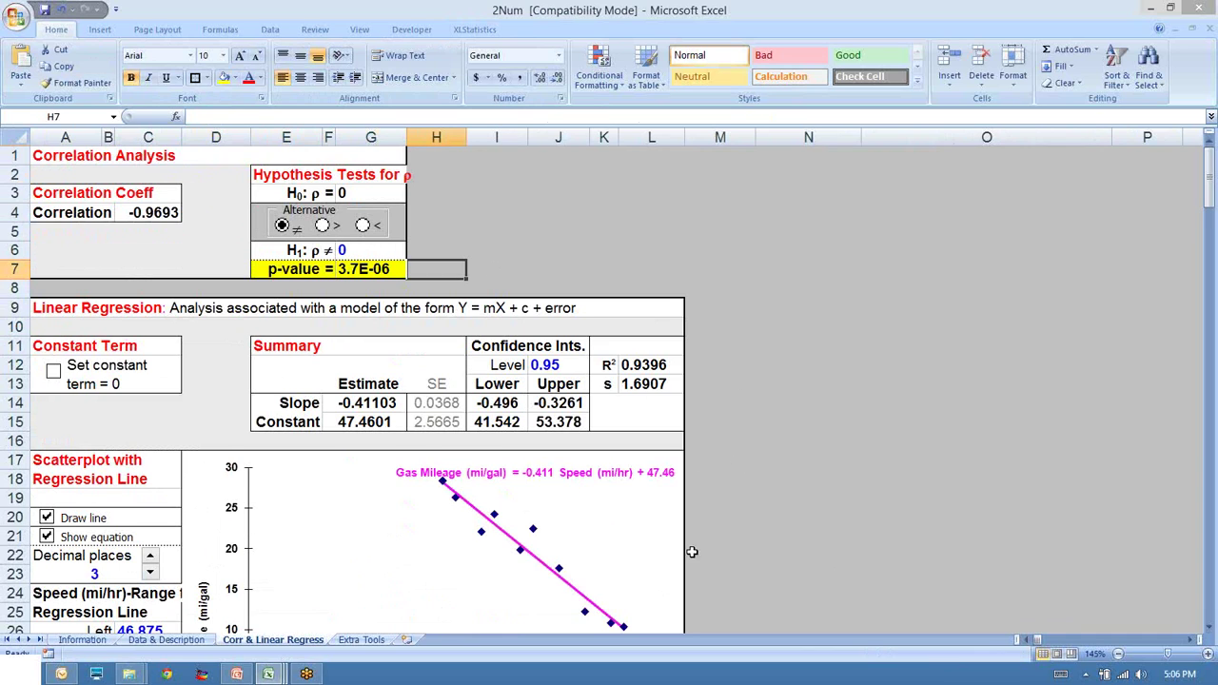
{"action": "scroll", "coordinate": [775, 530], "scroll_direction": "down", "scroll_amount": 1}
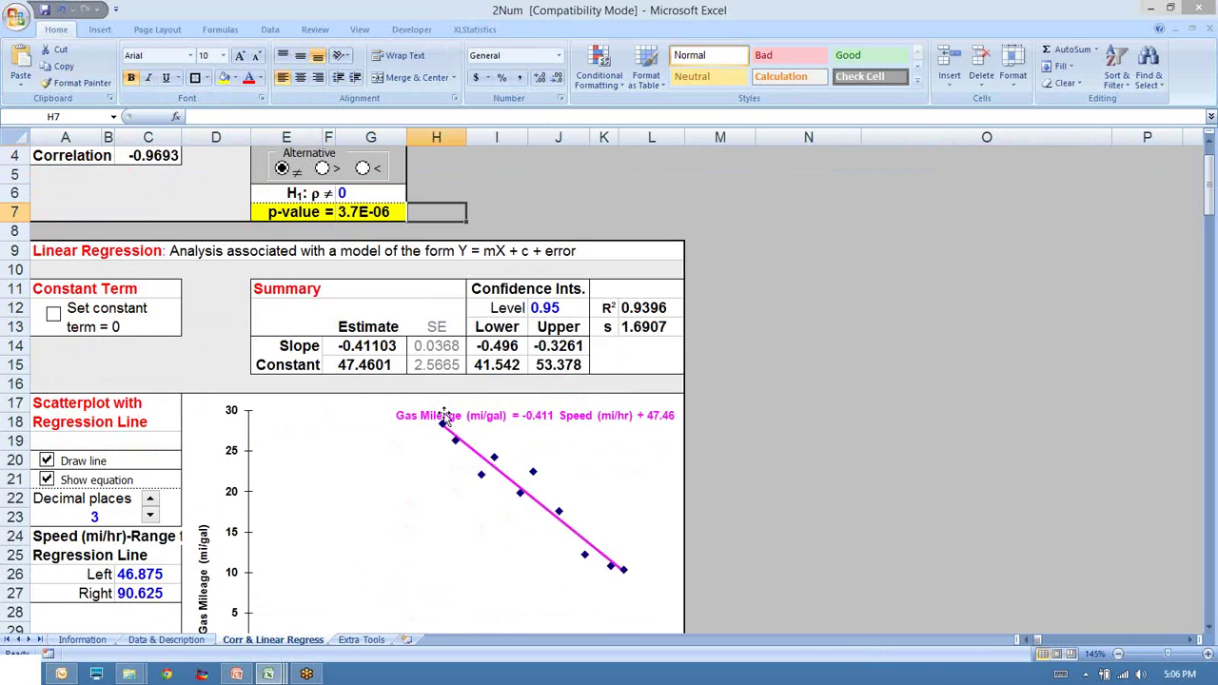
{"action": "scroll", "coordinate": [749, 453], "scroll_direction": "up", "scroll_amount": 1}
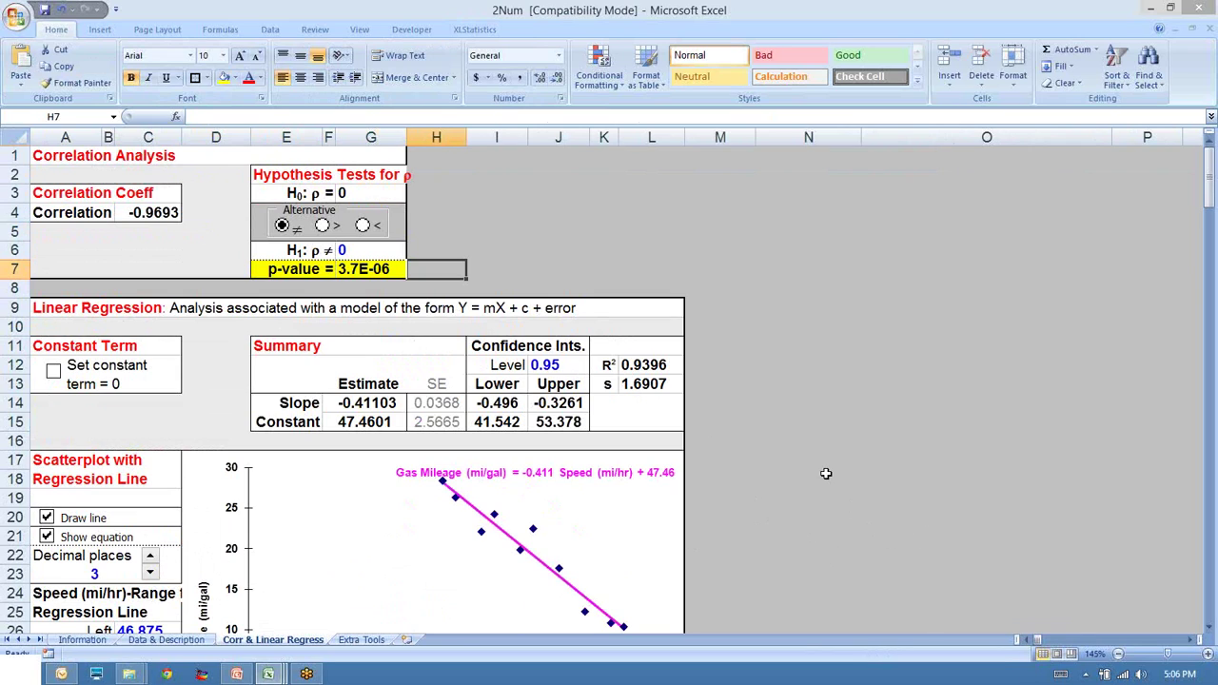
{"action": "left_click", "coordinate": [1119, 654]}
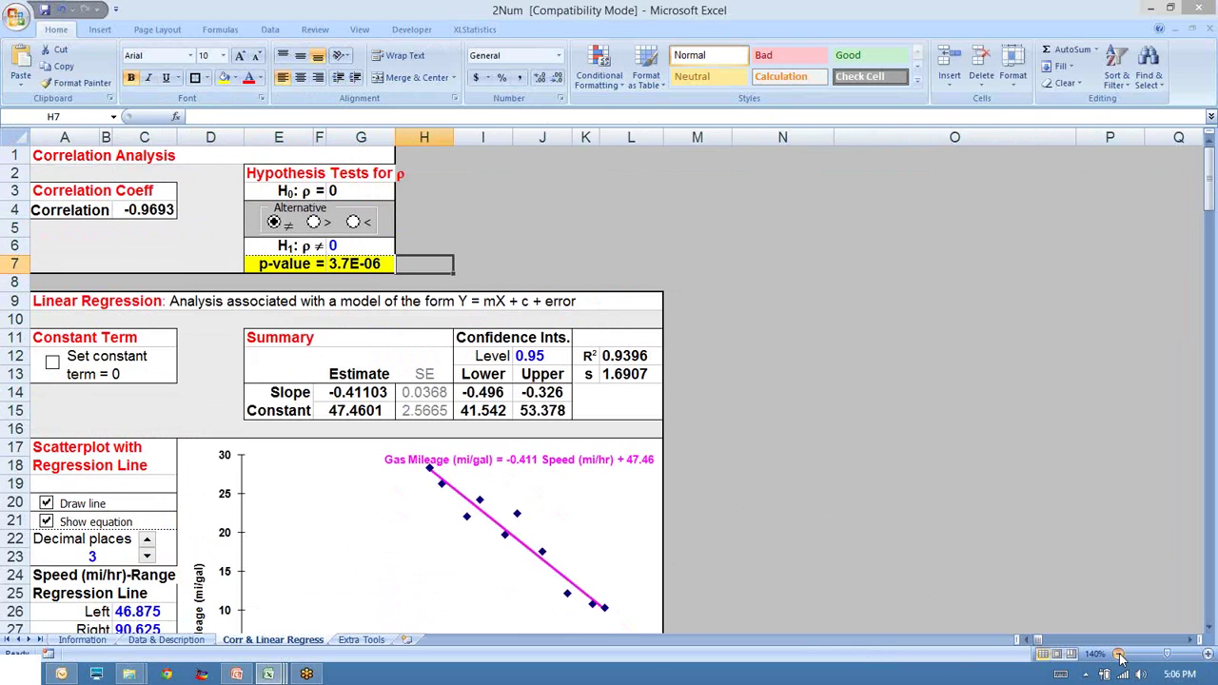
{"action": "left_click", "coordinate": [1119, 653]}
{"action": "left_click", "coordinate": [1119, 654]}
{"action": "left_click", "coordinate": [1119, 654]}
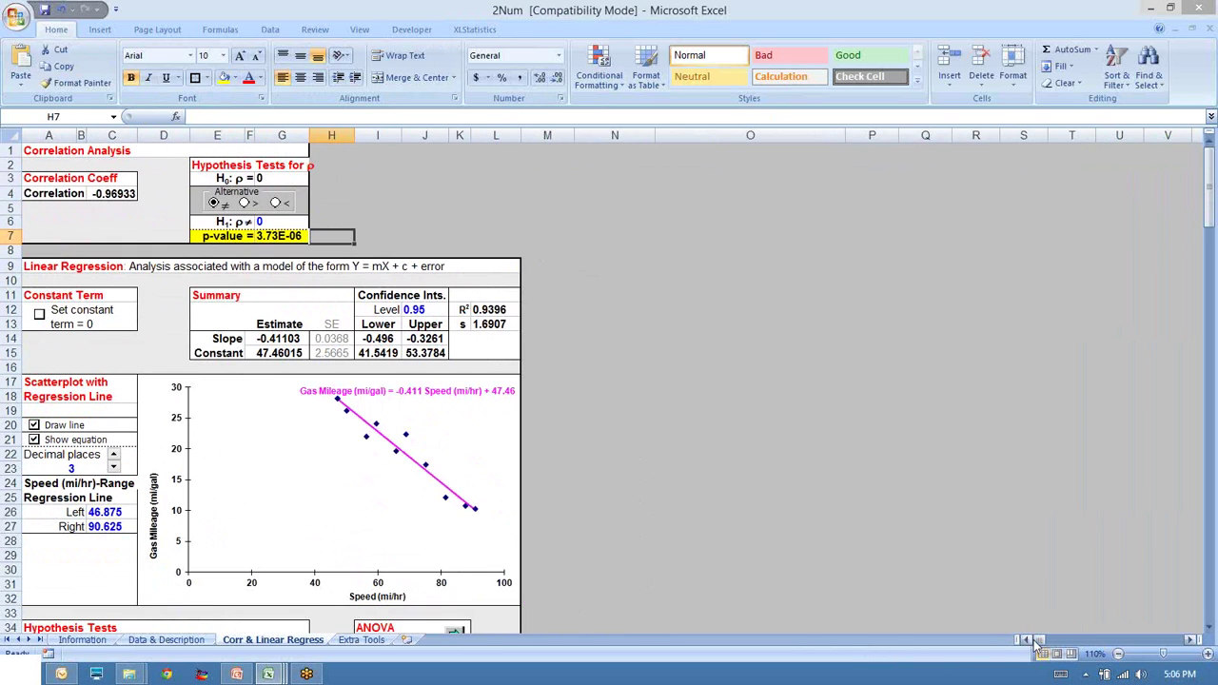
{"action": "left_click_drag", "start_coordinate": [1022, 639], "coordinate": [851, 643]}
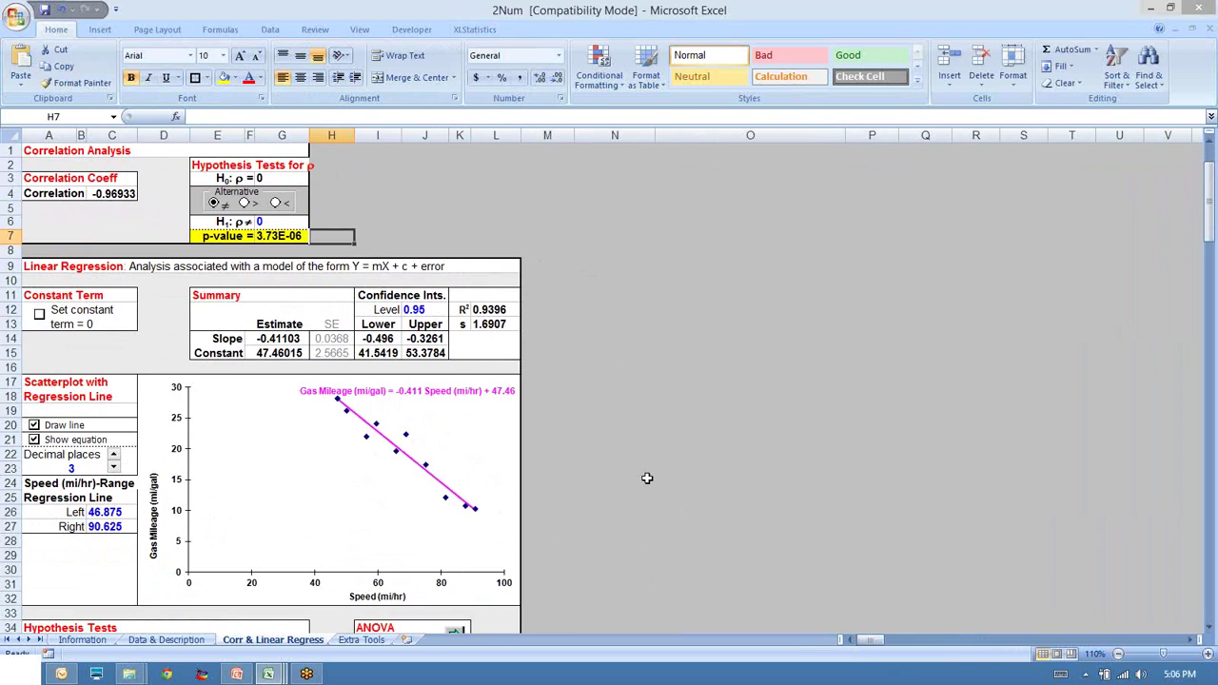
- Set the regression equation on the scatterplot to show 1 decimal place
{"action": "scroll", "coordinate": [646, 477], "scroll_direction": "down", "scroll_amount": 2}
{"action": "scroll", "coordinate": [646, 477], "scroll_direction": "up", "scroll_amount": 1}
{"action": "scroll", "coordinate": [647, 479], "scroll_direction": "up", "scroll_amount": 1}
{"action": "left_click", "coordinate": [114, 468]}
{"action": "left_click", "coordinate": [114, 470]}
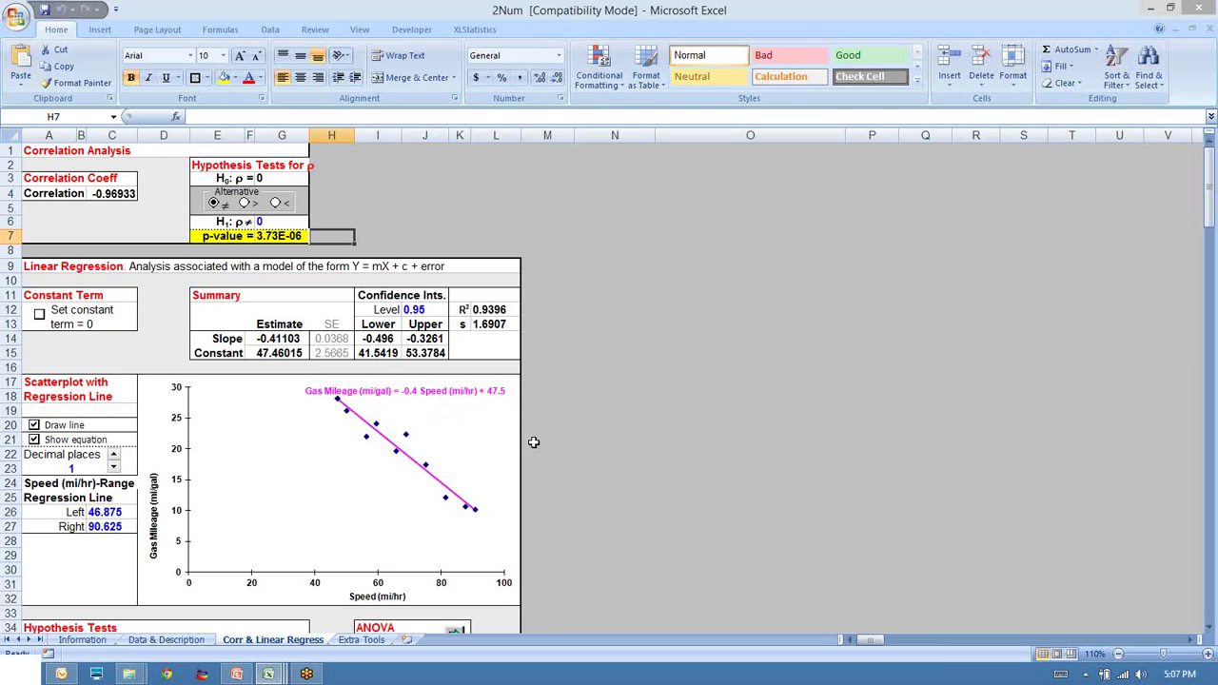
- Set the slope hypothesis test's alternative to ≠ and select its p-value cell
{"action": "scroll", "coordinate": [654, 428], "scroll_direction": "down", "scroll_amount": 7}
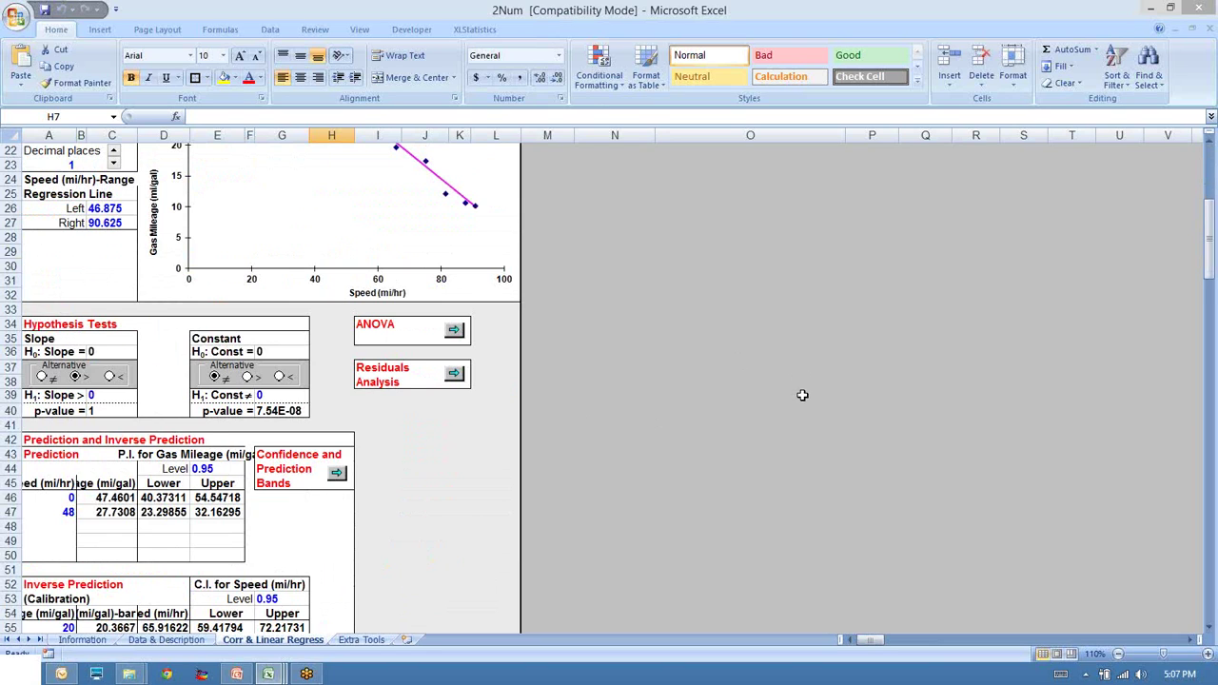
{"action": "scroll", "coordinate": [797, 409], "scroll_direction": "up", "scroll_amount": 3}
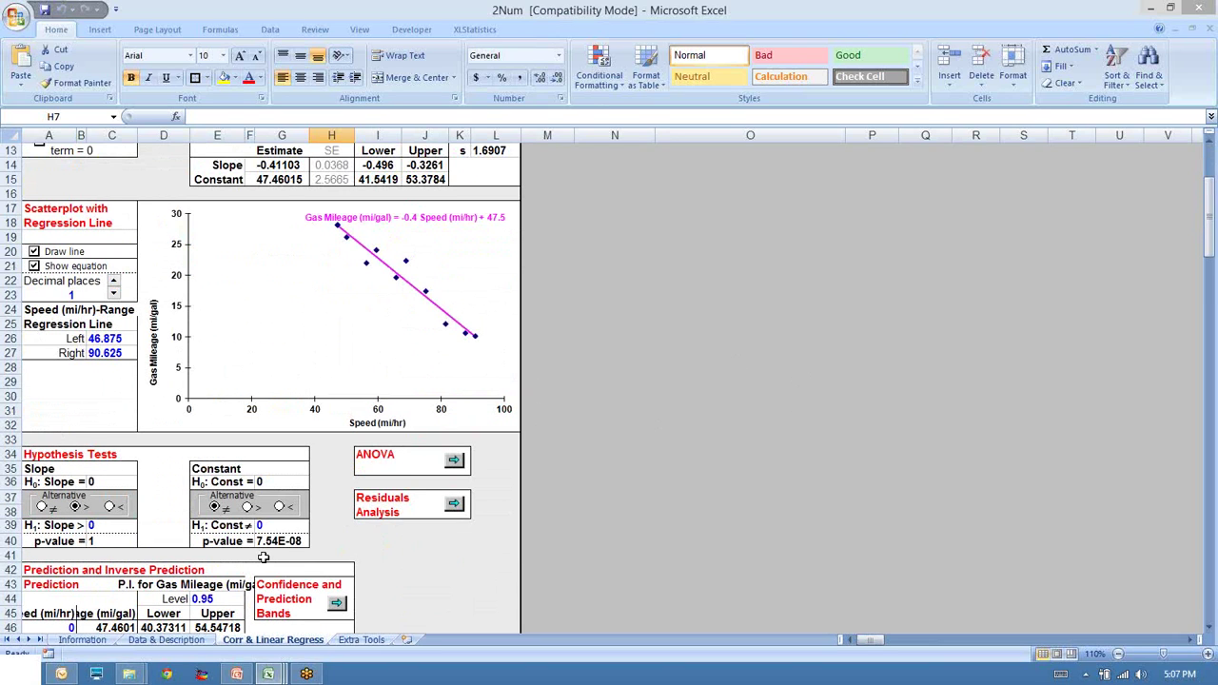
{"action": "scroll", "coordinate": [630, 498], "scroll_direction": "up", "scroll_amount": 4}
{"action": "scroll", "coordinate": [652, 466], "scroll_direction": "down", "scroll_amount": 3}
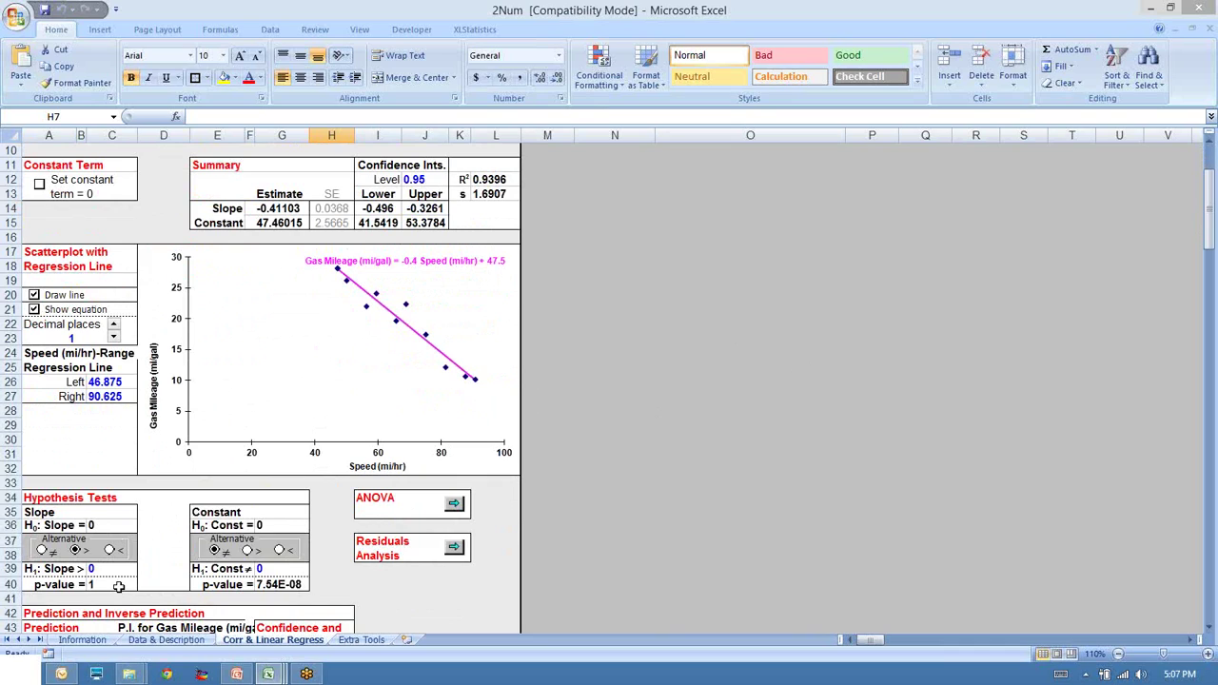
{"action": "left_click", "coordinate": [42, 551]}
{"action": "left_click", "coordinate": [120, 584]}
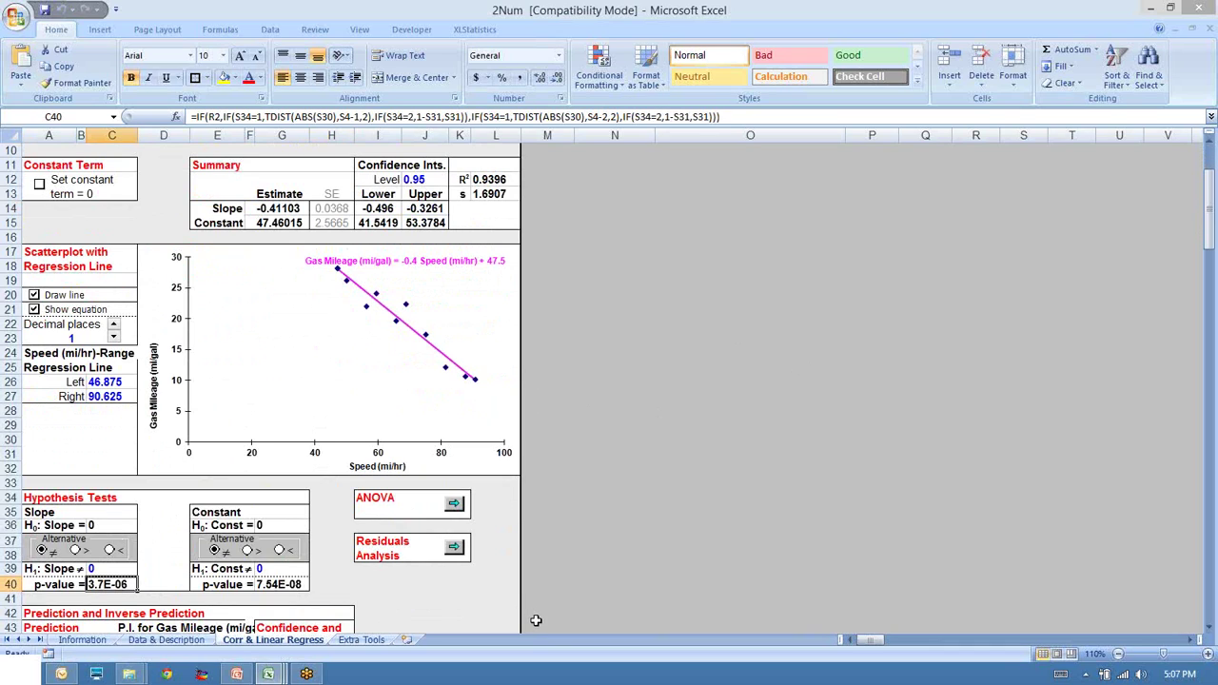
- Compare the correlation test's p-value with the slope test's p-value
{"action": "scroll", "coordinate": [536, 620], "scroll_direction": "up", "scroll_amount": 3}
{"action": "left_click", "coordinate": [284, 235]}
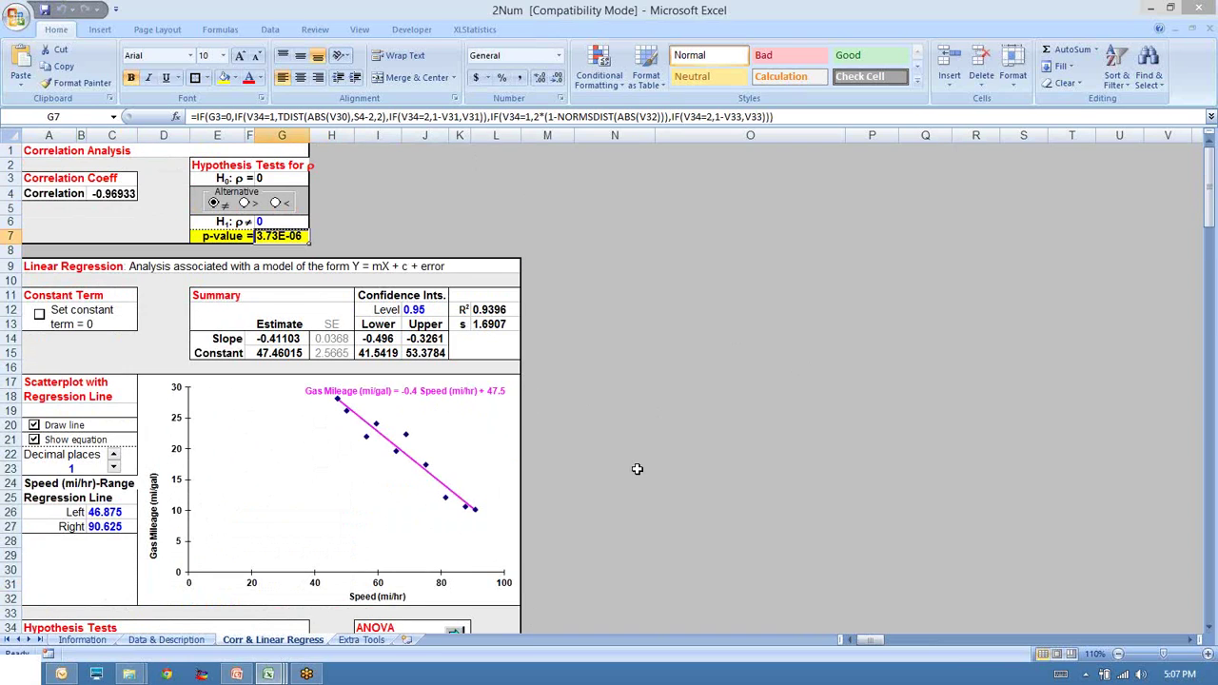
{"action": "scroll", "coordinate": [637, 469], "scroll_direction": "down", "scroll_amount": 4}
{"action": "scroll", "coordinate": [633, 476], "scroll_direction": "down", "scroll_amount": 3}
{"action": "left_click", "coordinate": [109, 453]}
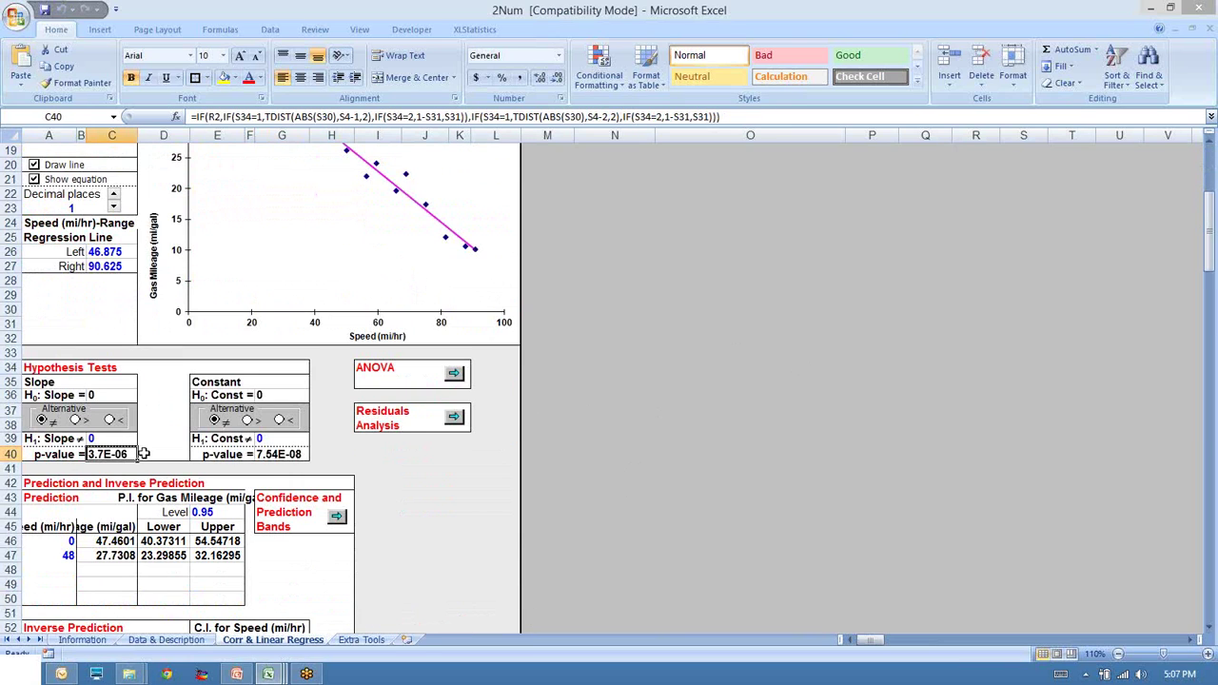
- Check the constant test's p-value and the slope coefficient in the scatterplot's regression equation
{"action": "scroll", "coordinate": [278, 457], "scroll_direction": "up", "scroll_amount": 3}
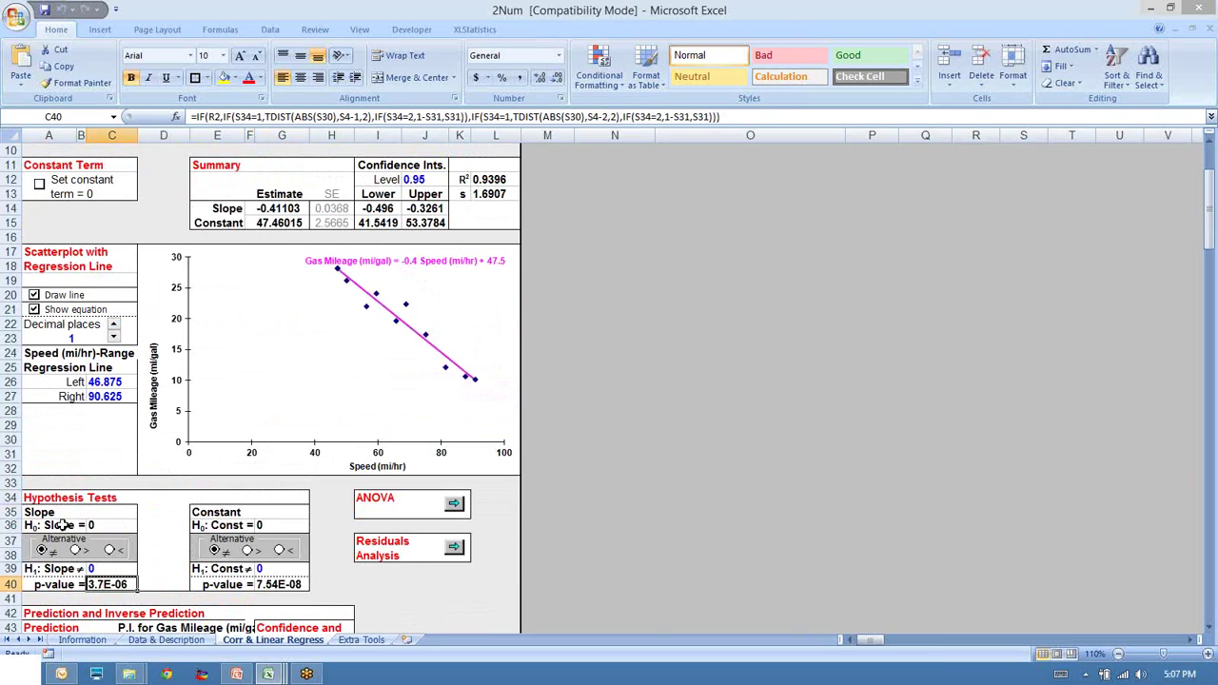
{"action": "left_click", "coordinate": [228, 586]}
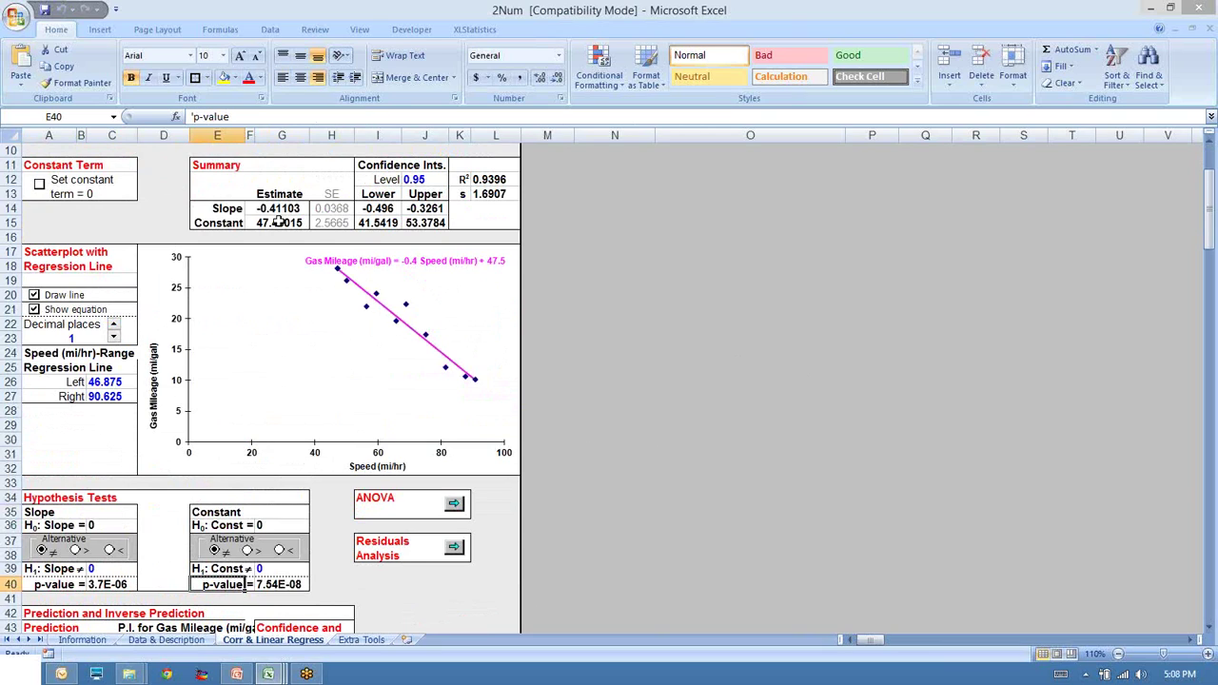
{"action": "left_click", "coordinate": [274, 584]}
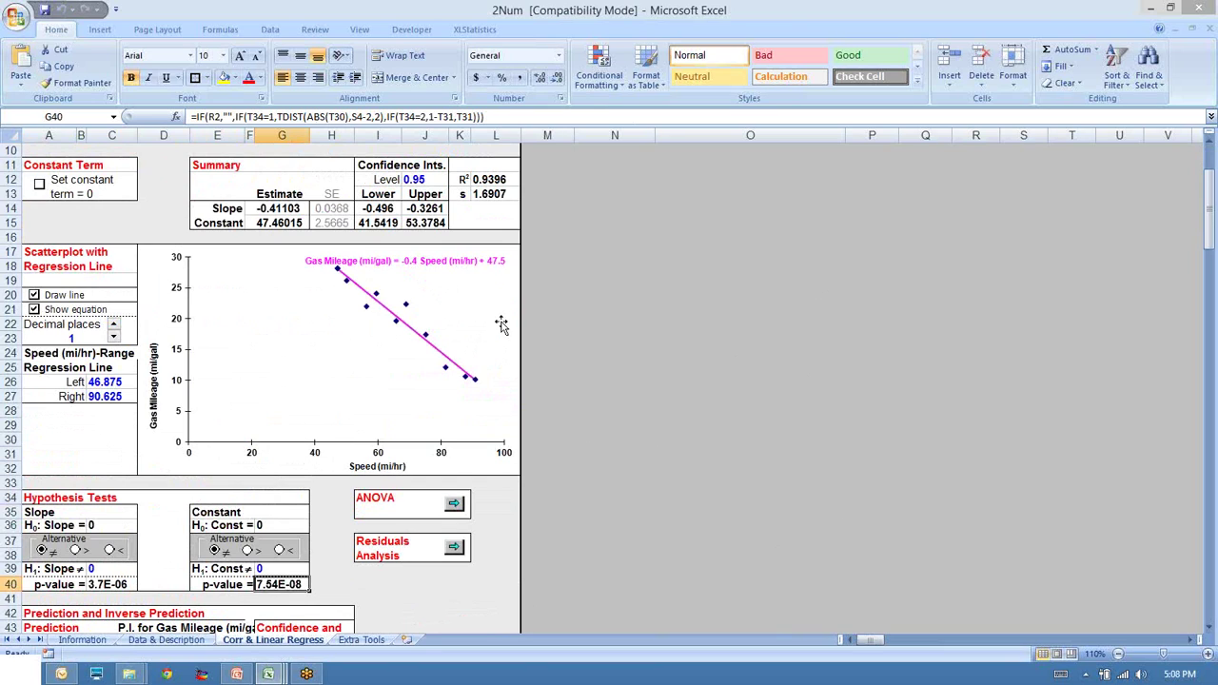
{"action": "left_click", "coordinate": [497, 262]}
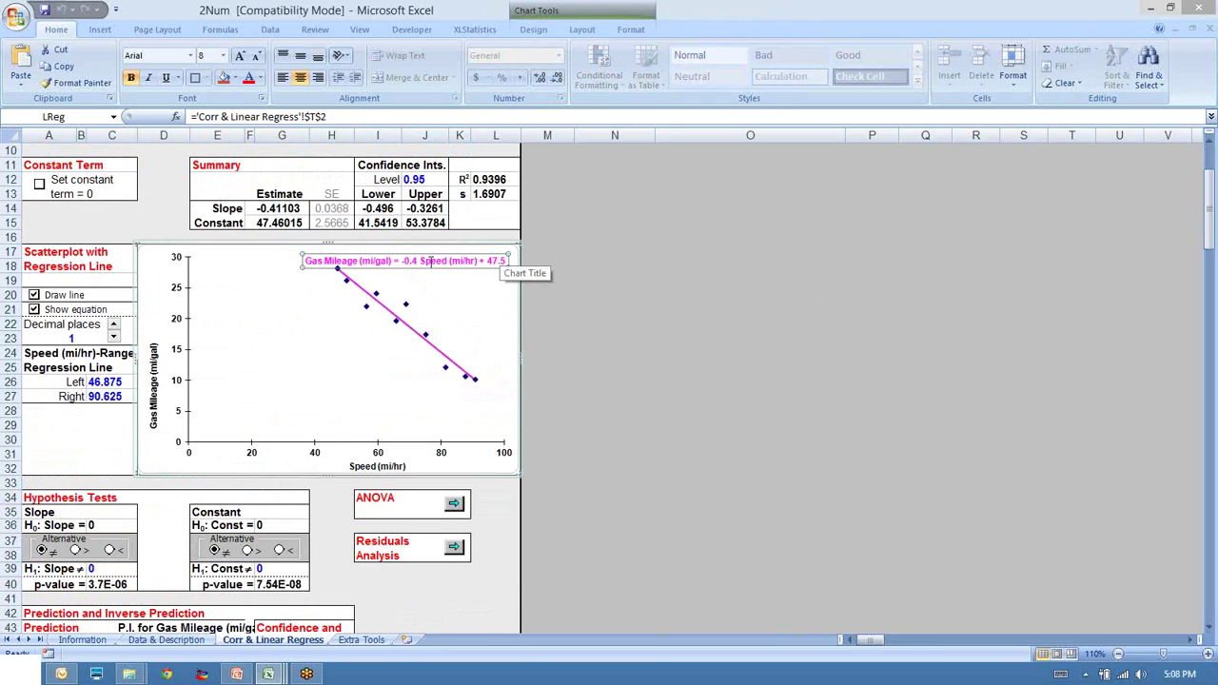
{"action": "left_click_drag", "start_coordinate": [417, 259], "coordinate": [402, 260]}
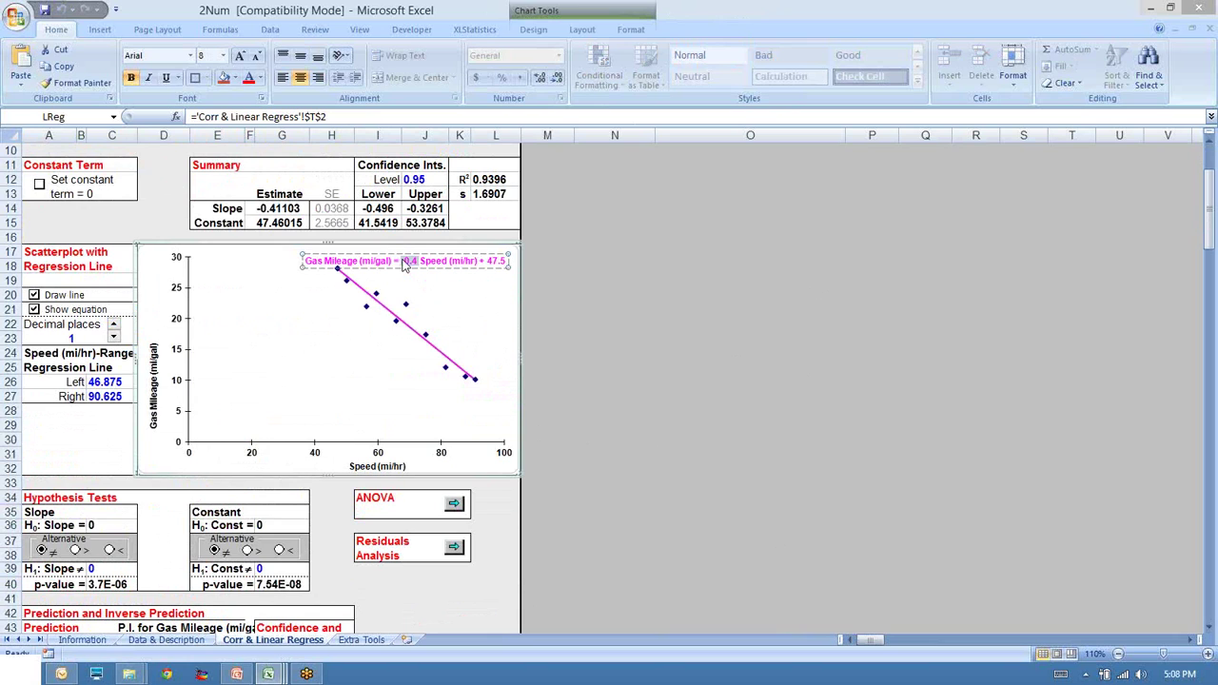
{"action": "left_click", "coordinate": [693, 324]}
{"action": "left_click", "coordinate": [694, 482]}
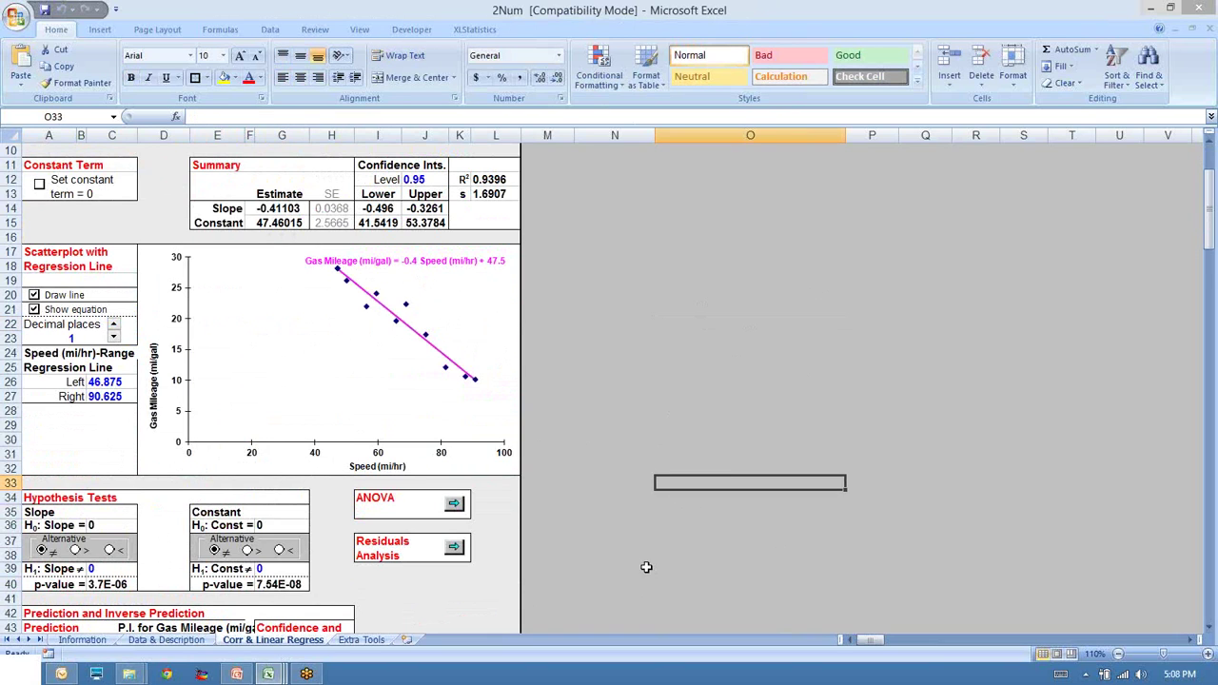
- Add a speed of 60 mi/hr in A48 of the Prediction table and select its predicted gas mileage
{"action": "scroll", "coordinate": [648, 561], "scroll_direction": "down", "scroll_amount": 4}
{"action": "scroll", "coordinate": [653, 546], "scroll_direction": "up", "scroll_amount": 3}
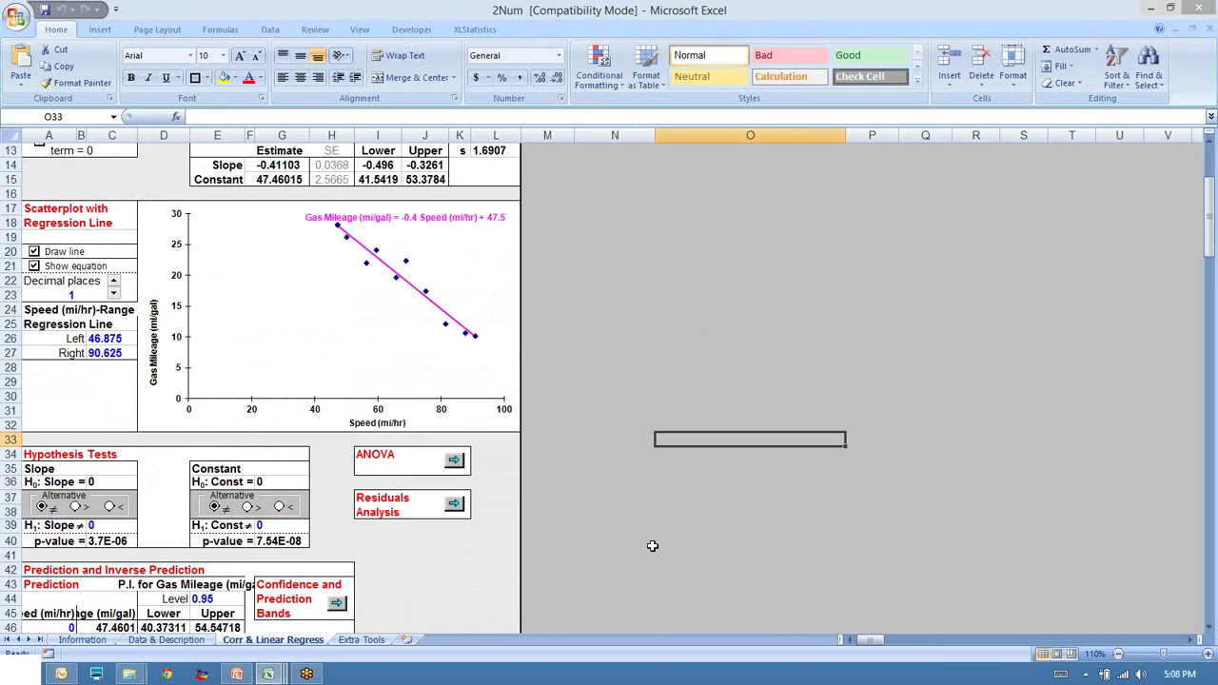
{"action": "scroll", "coordinate": [654, 547], "scroll_direction": "down", "scroll_amount": 4}
{"action": "scroll", "coordinate": [654, 546], "scroll_direction": "down", "scroll_amount": 1}
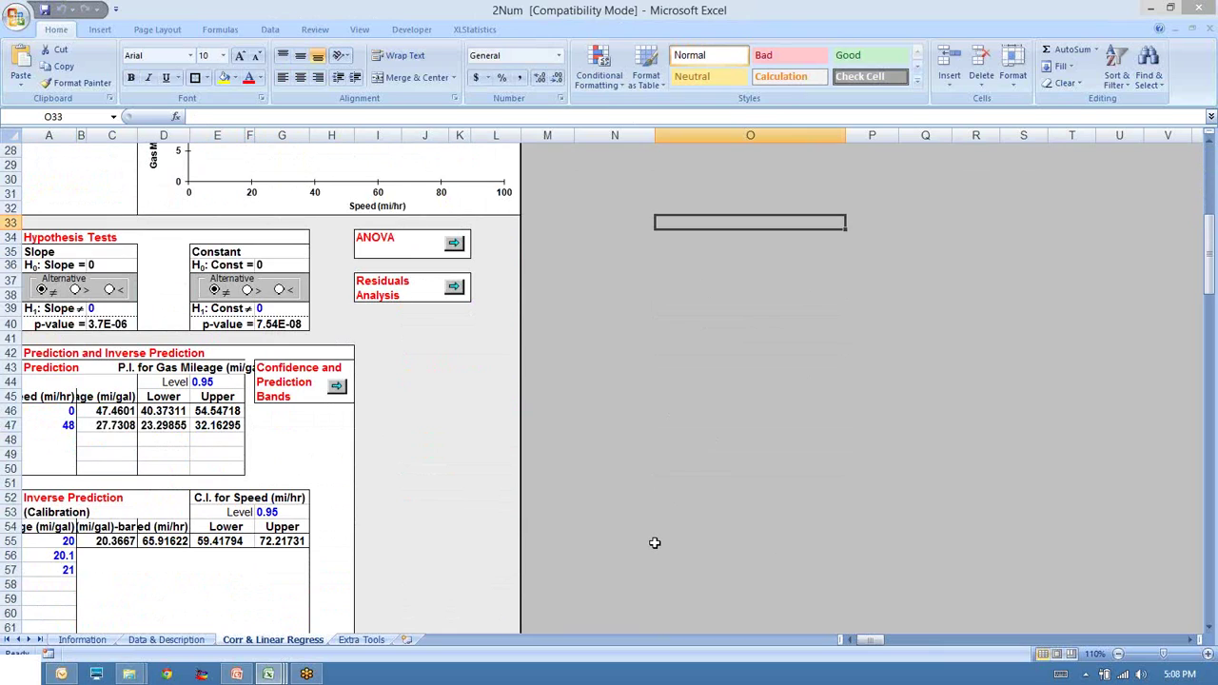
{"action": "left_click", "coordinate": [62, 411]}
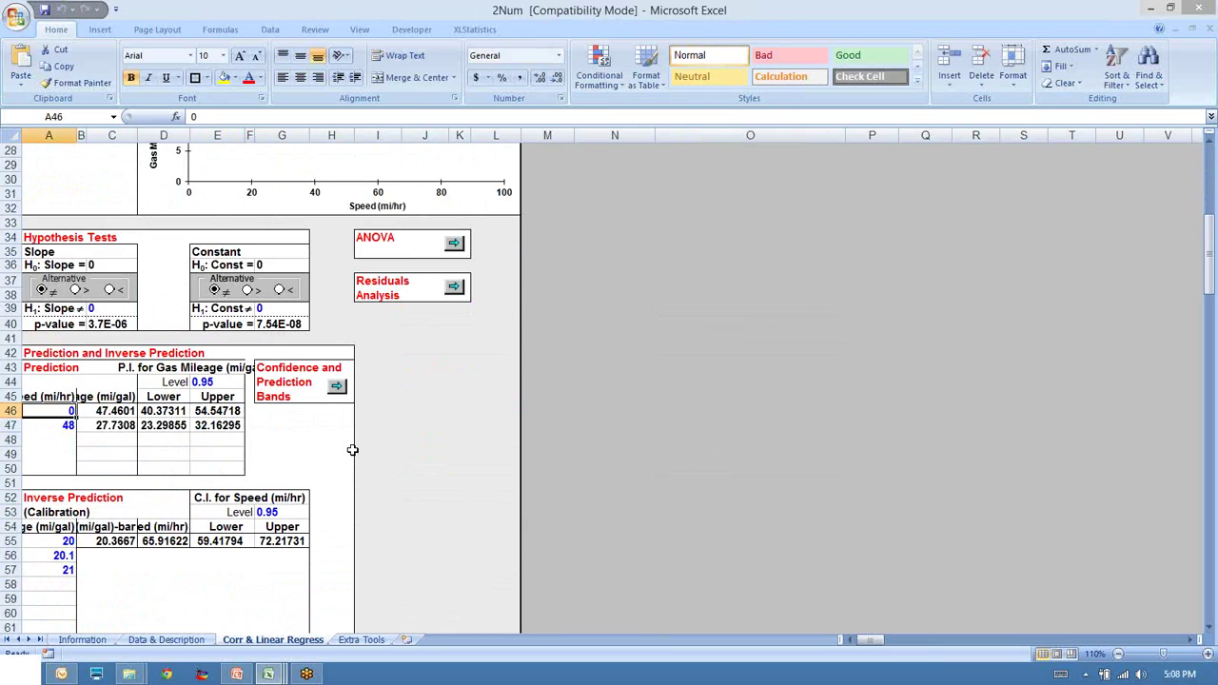
{"action": "key", "text": "Down"}
{"action": "key", "text": "Down"}
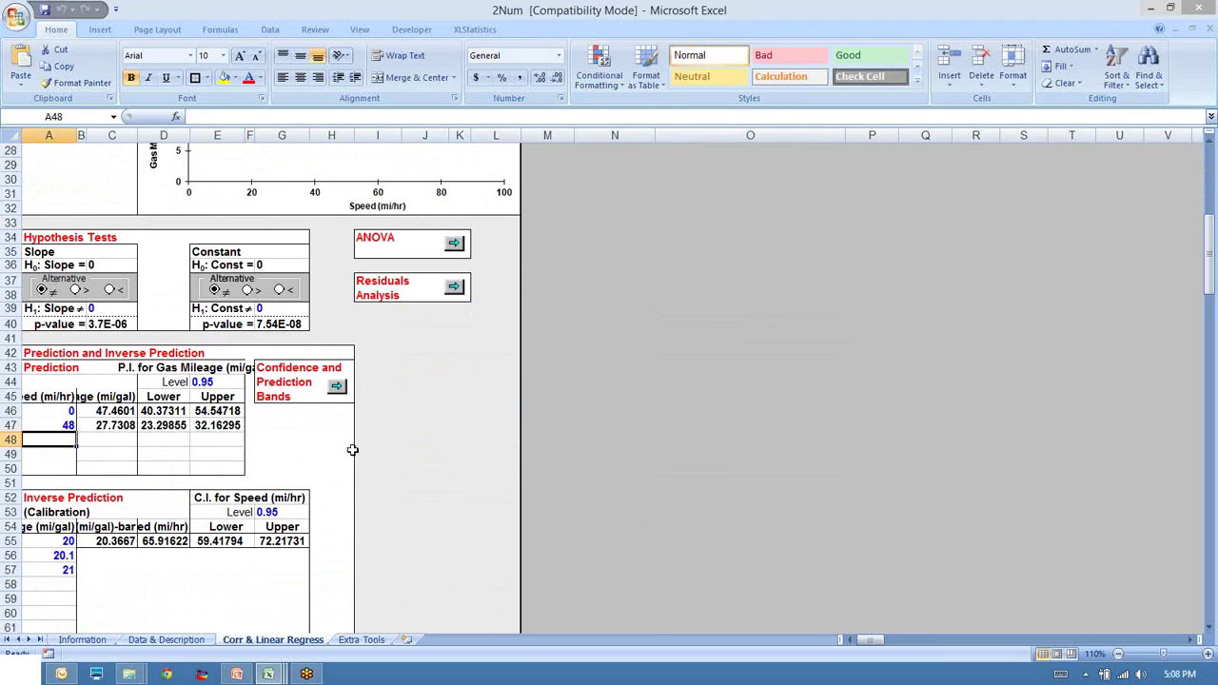
{"action": "scroll", "coordinate": [408, 429], "scroll_direction": "up", "scroll_amount": 4}
{"action": "scroll", "coordinate": [517, 450], "scroll_direction": "down", "scroll_amount": 3}
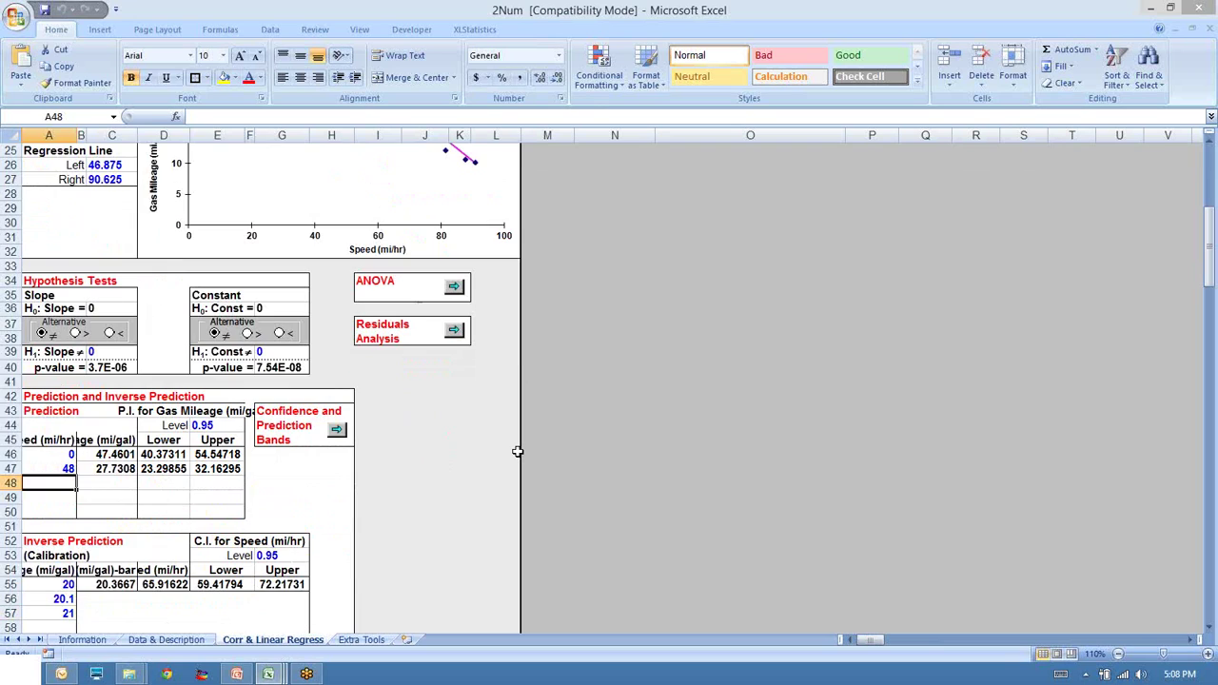
{"action": "type", "text": "60"}
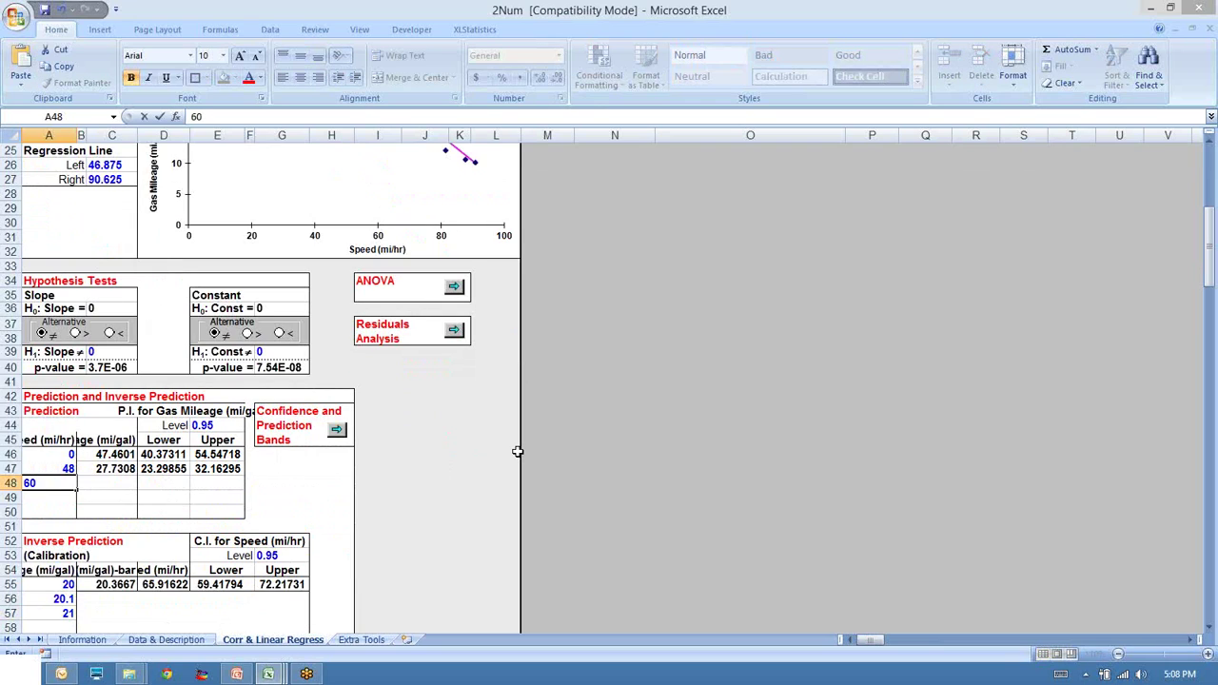
{"action": "key", "text": "Return"}
{"action": "left_click", "coordinate": [109, 484]}
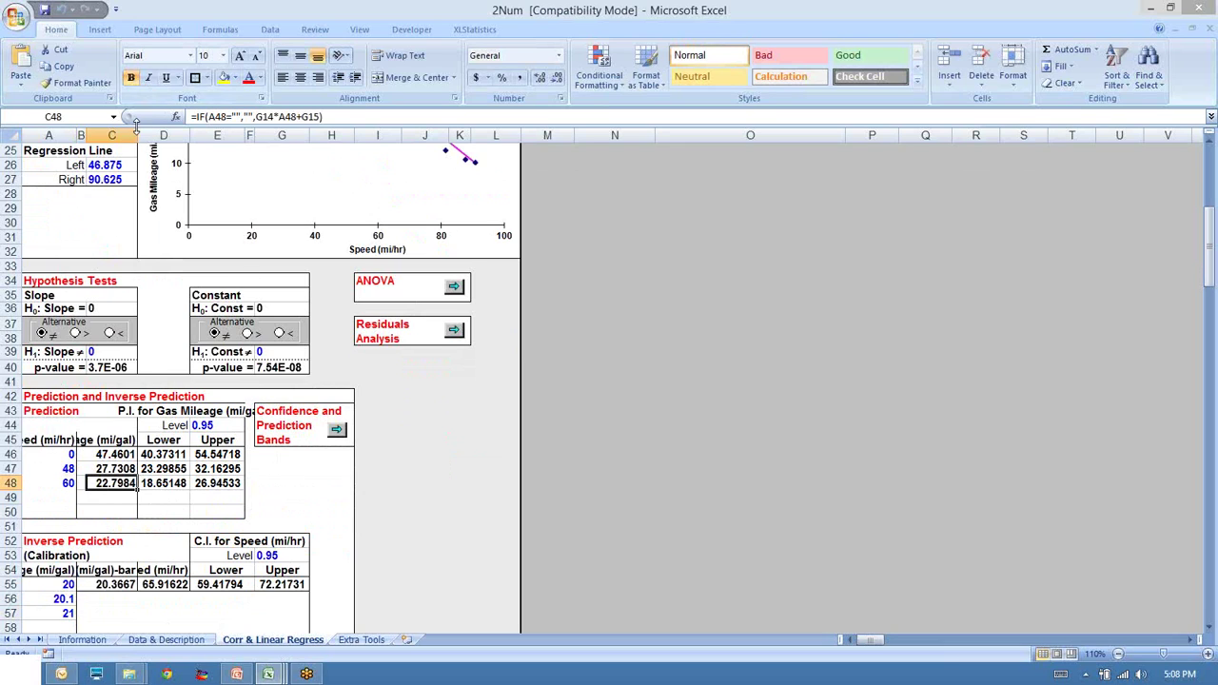
- Widen columns C and A so the Gas Mileage and Speed headings of the Prediction table fit
{"action": "left_click_drag", "start_coordinate": [138, 135], "coordinate": [201, 135]}
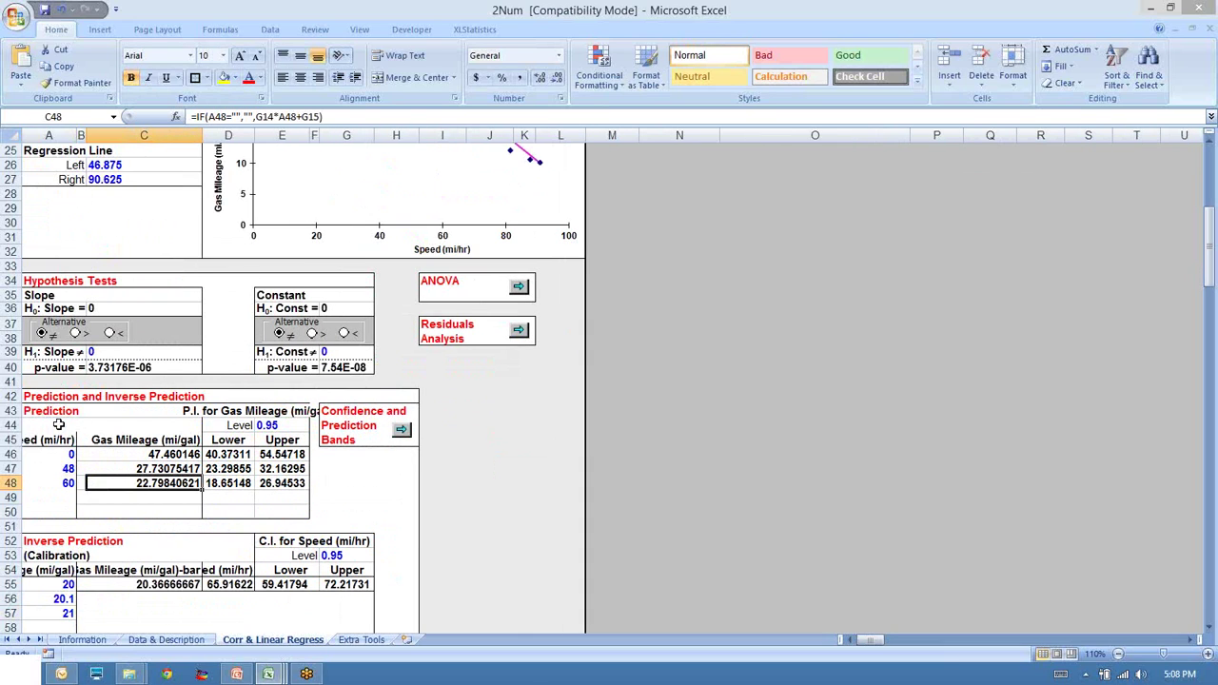
{"action": "double_click", "coordinate": [78, 136]}
{"action": "left_click_drag", "start_coordinate": [437, 137], "coordinate": [116, 142]}
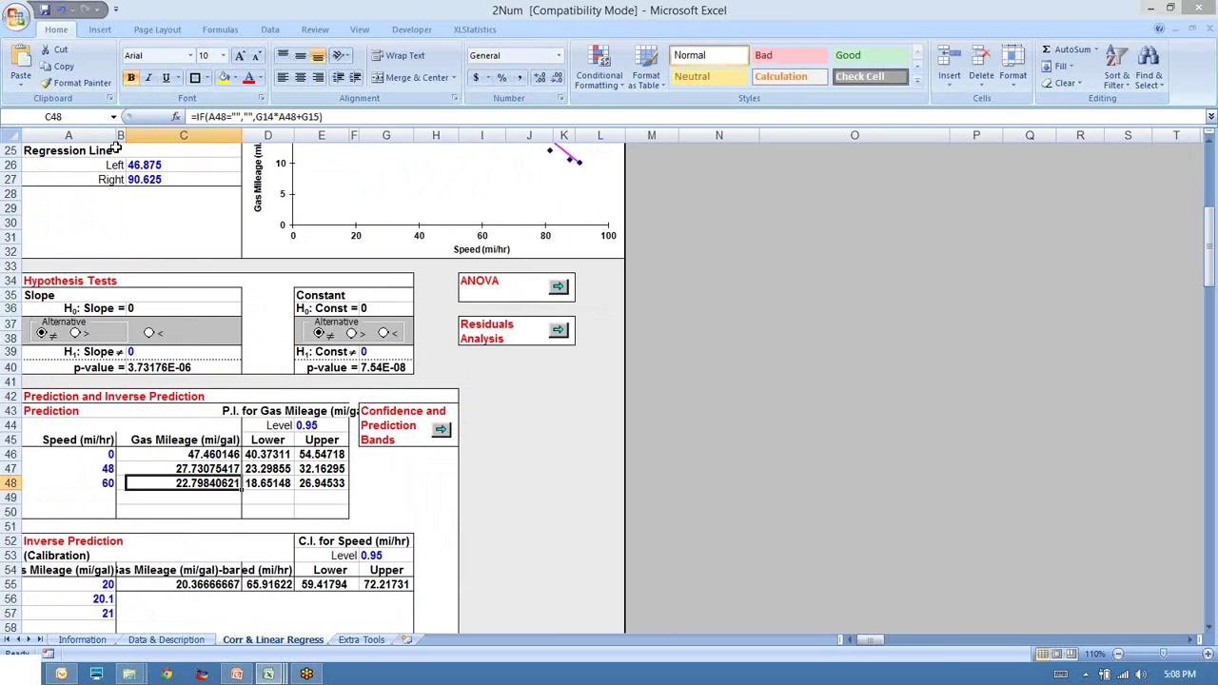
- Format the predicted gas mileages in C46:C48 to one decimal place
{"action": "left_click", "coordinate": [86, 484]}
{"action": "left_click", "coordinate": [152, 485]}
{"action": "left_click_drag", "start_coordinate": [190, 454], "coordinate": [190, 483]}
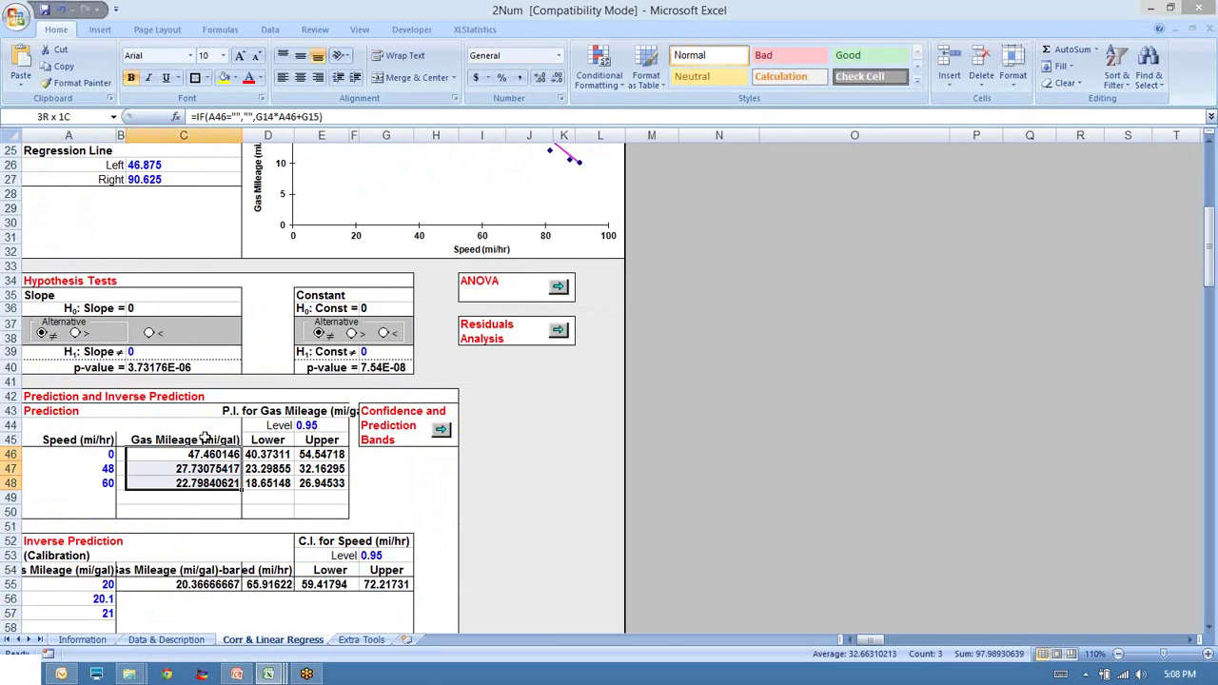
{"action": "left_click", "coordinate": [558, 78]}
{"action": "left_click", "coordinate": [558, 78]}
{"action": "left_click", "coordinate": [559, 78]}
{"action": "left_click", "coordinate": [559, 78]}
{"action": "left_click", "coordinate": [558, 78]}
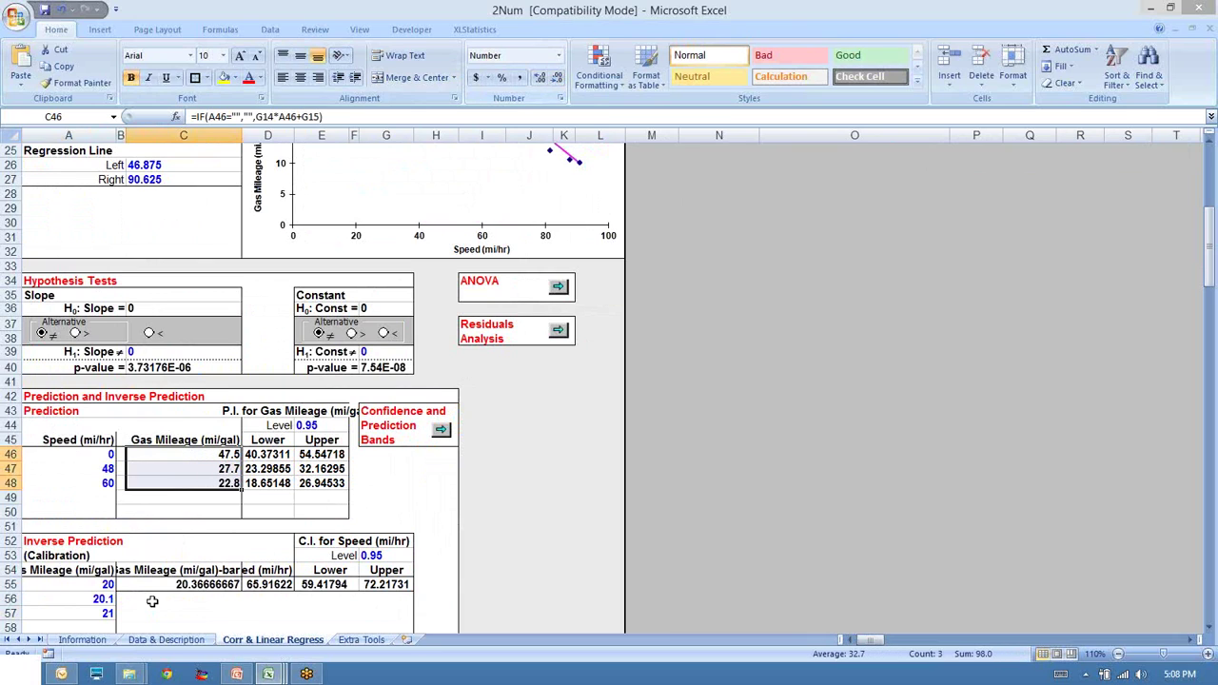
{"action": "left_click", "coordinate": [202, 455]}
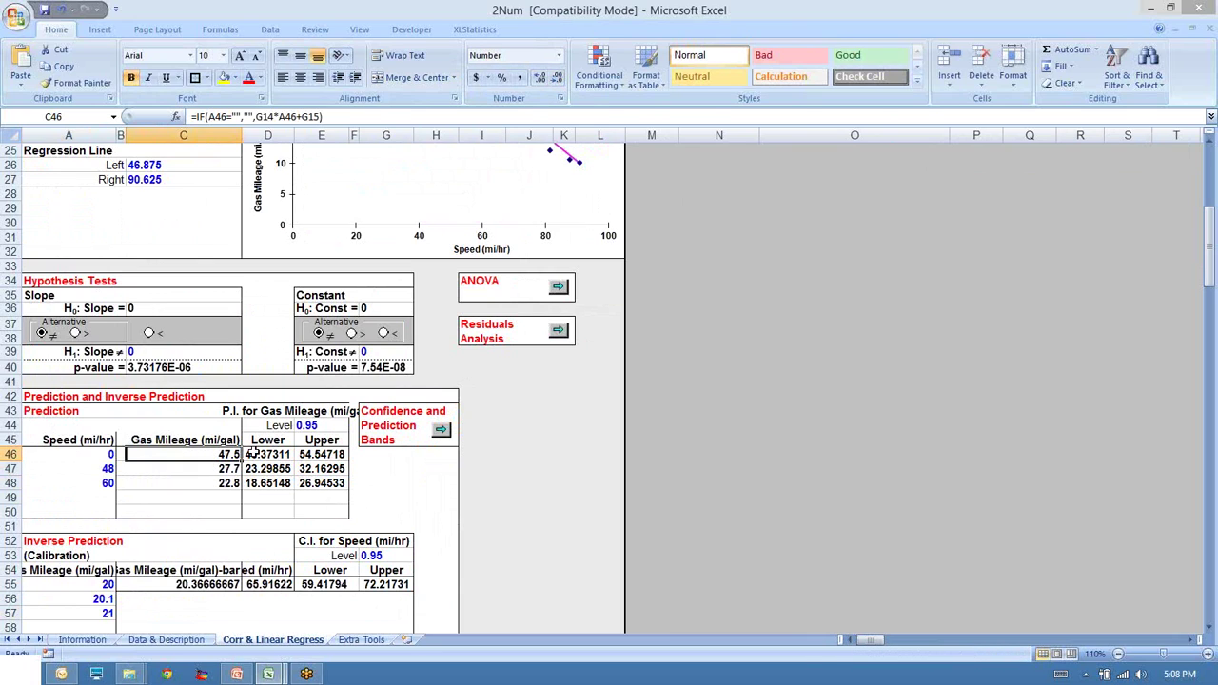
- Format the lower and upper prediction limits in D46:E48 to one decimal place
{"action": "left_click_drag", "start_coordinate": [255, 454], "coordinate": [322, 483]}
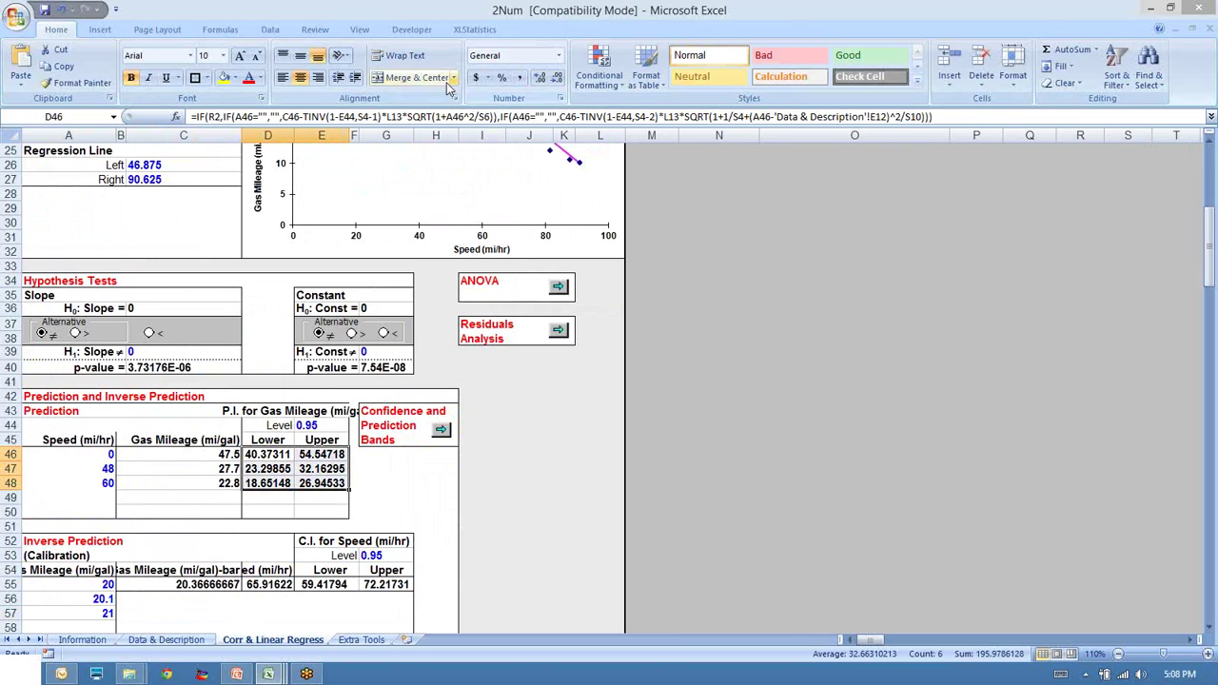
{"action": "left_click", "coordinate": [558, 78]}
{"action": "left_click", "coordinate": [559, 78]}
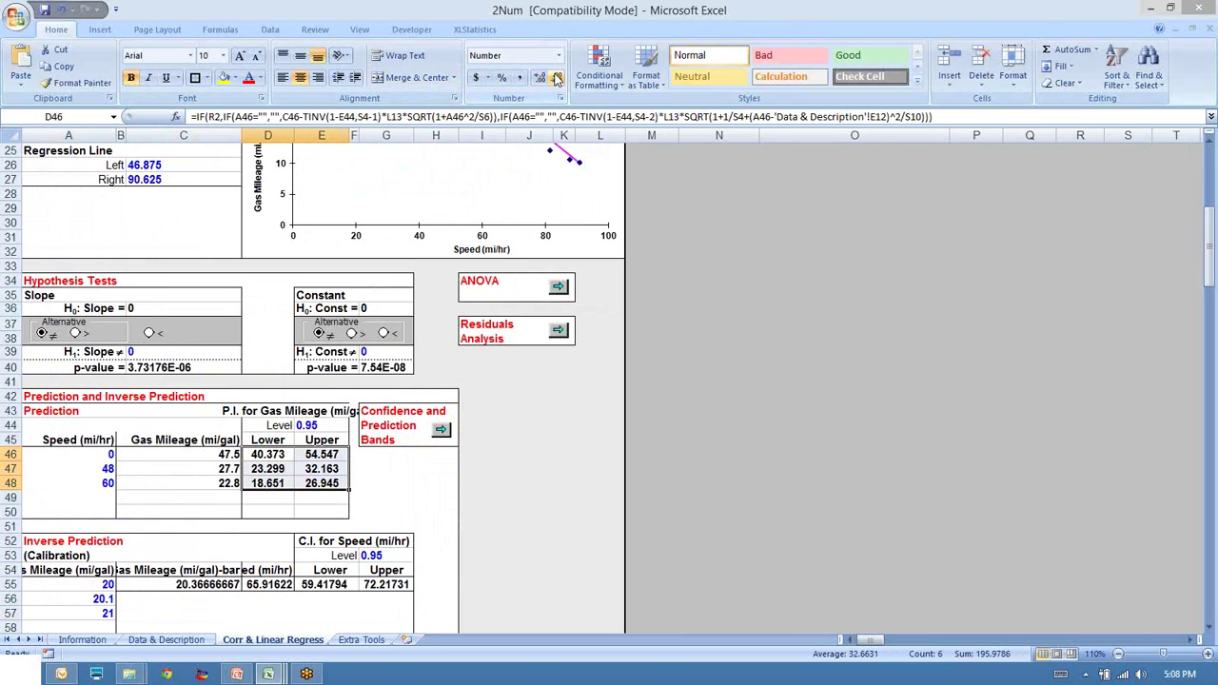
{"action": "left_click", "coordinate": [559, 78]}
{"action": "left_click", "coordinate": [559, 78]}
{"action": "left_click", "coordinate": [652, 381]}
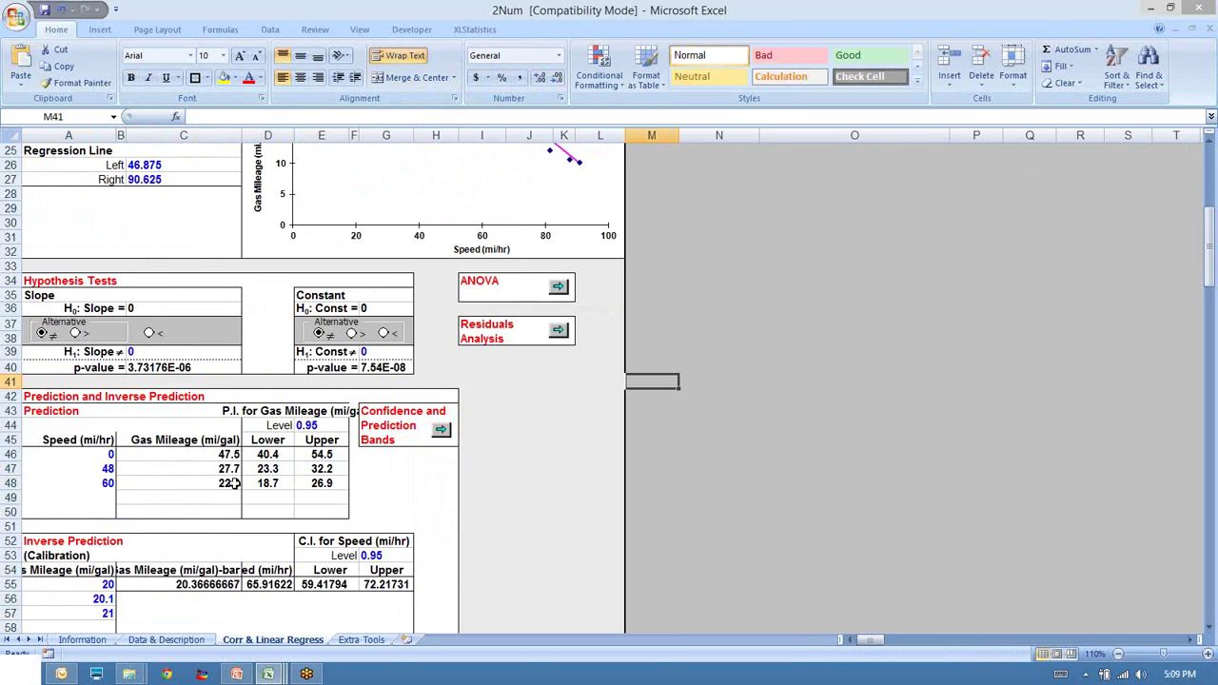
- Check the predicted gas mileage and its lower and upper prediction limits for the 60 mi/hr speed
{"action": "left_click", "coordinate": [233, 484]}
{"action": "left_click", "coordinate": [276, 485]}
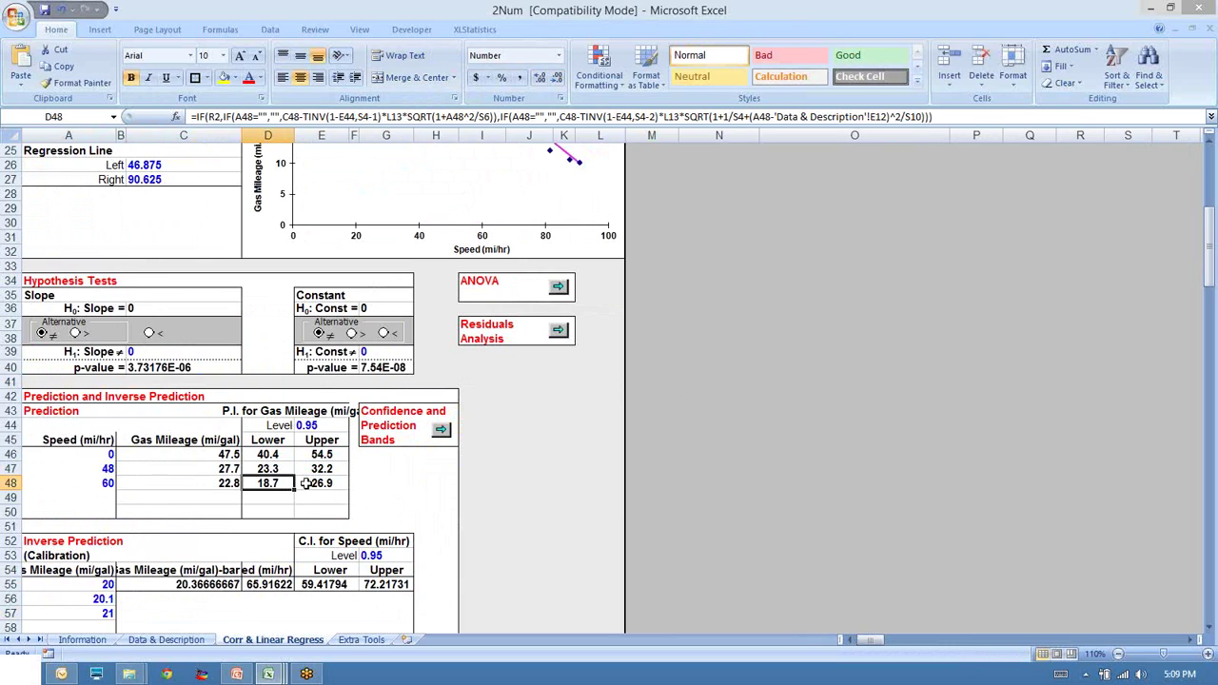
{"action": "left_click", "coordinate": [305, 484]}
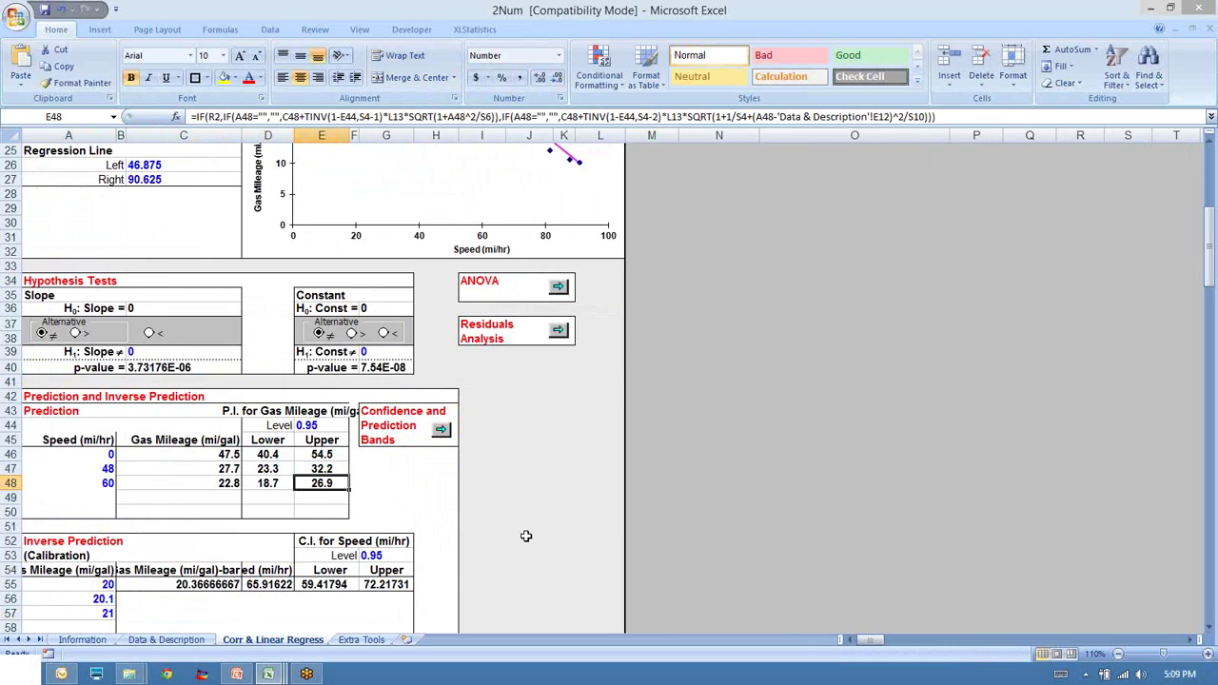
- Add a speed of 100 mi/hr in A49 of the Prediction table
{"action": "left_click", "coordinate": [96, 496]}
{"action": "scroll", "coordinate": [271, 483], "scroll_direction": "up", "scroll_amount": 1}
{"action": "scroll", "coordinate": [271, 483], "scroll_direction": "up", "scroll_amount": 3}
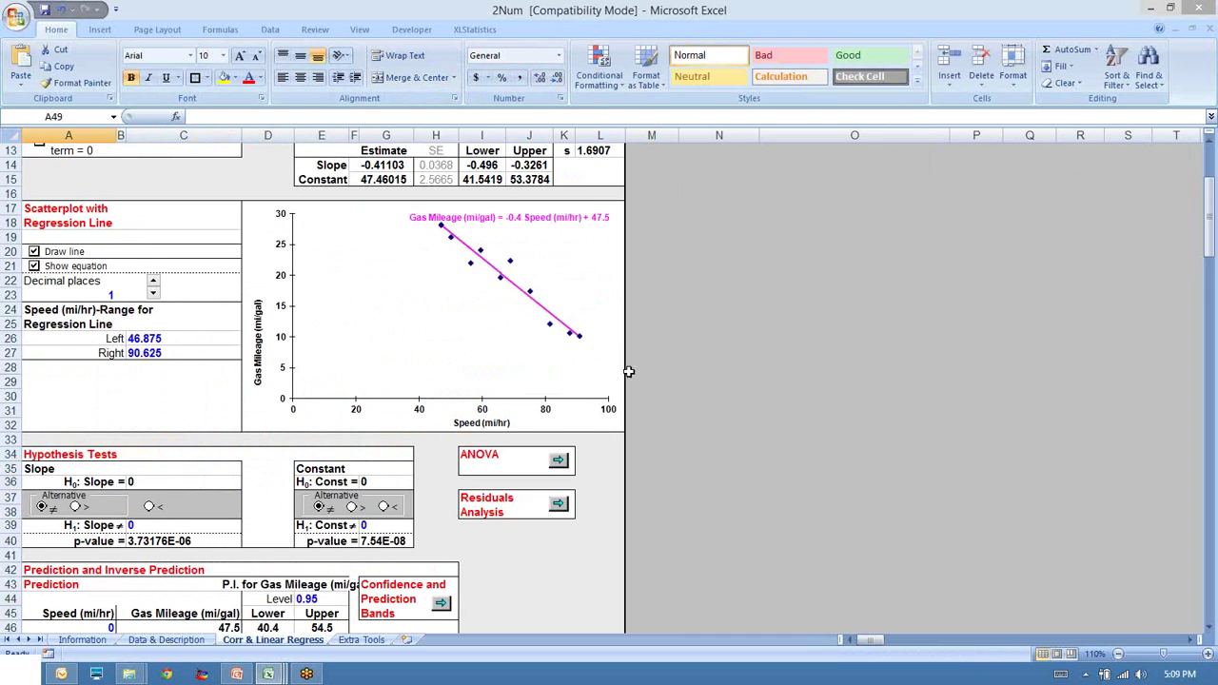
{"action": "scroll", "coordinate": [628, 385], "scroll_direction": "down", "scroll_amount": 3}
{"action": "scroll", "coordinate": [626, 383], "scroll_direction": "down", "scroll_amount": 3}
{"action": "scroll", "coordinate": [577, 419], "scroll_direction": "up", "scroll_amount": 3}
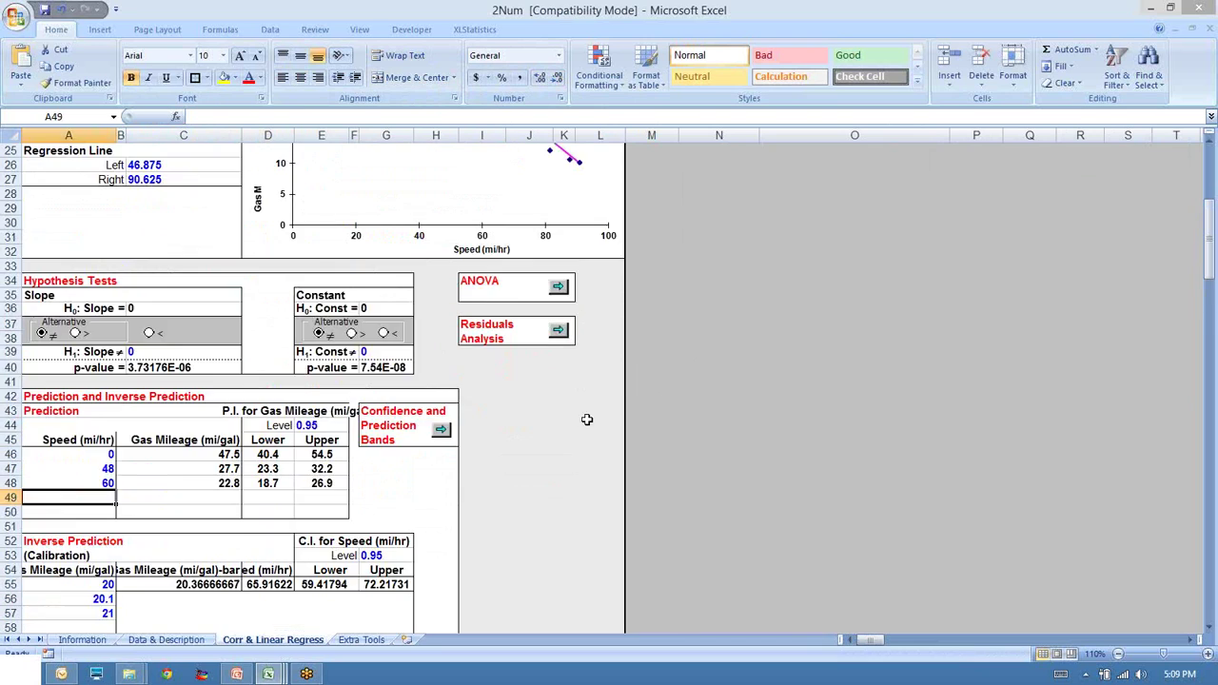
{"action": "scroll", "coordinate": [500, 429], "scroll_direction": "down", "scroll_amount": 3}
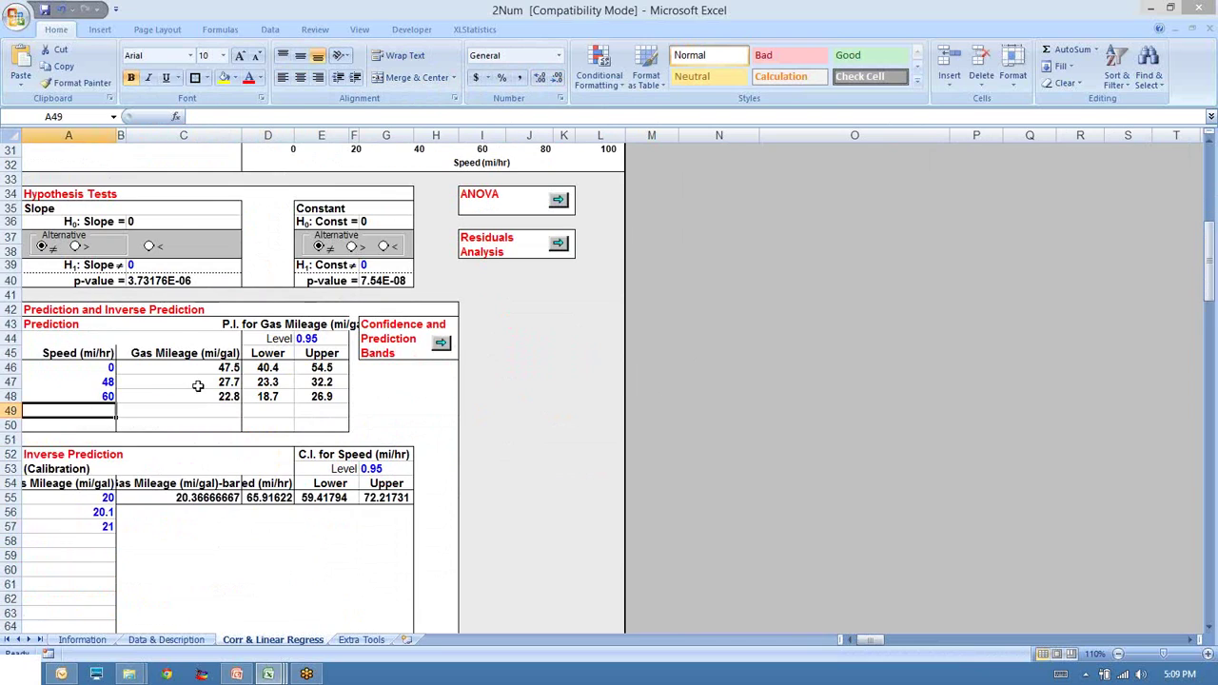
{"action": "type", "text": "100"}
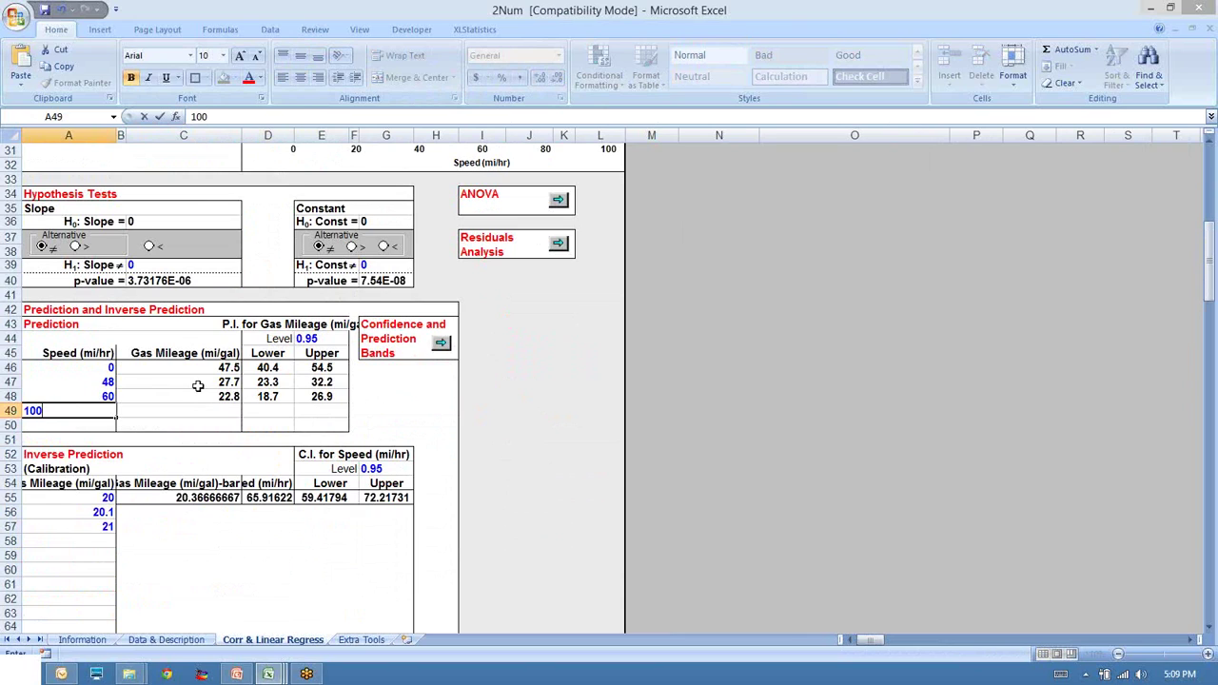
{"action": "key", "text": "Return"}
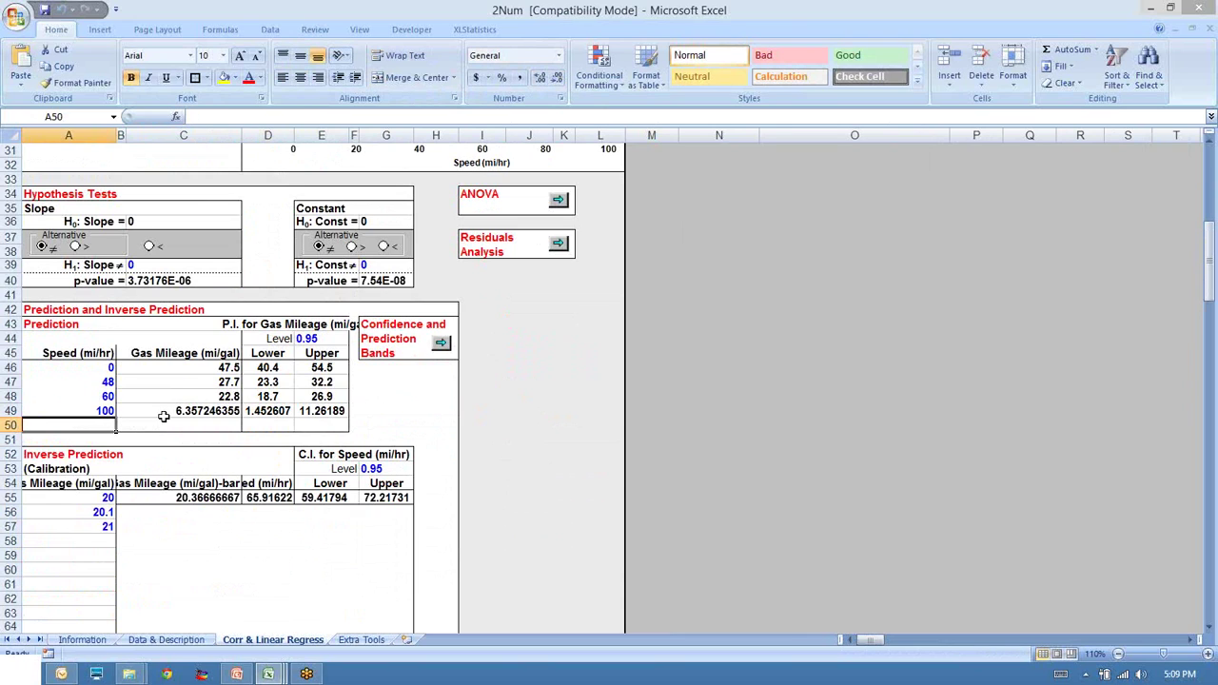
- Format the predicted gas mileages and prediction limits in C46:E49 uniformly to one decimal place
{"action": "left_click", "coordinate": [162, 411]}
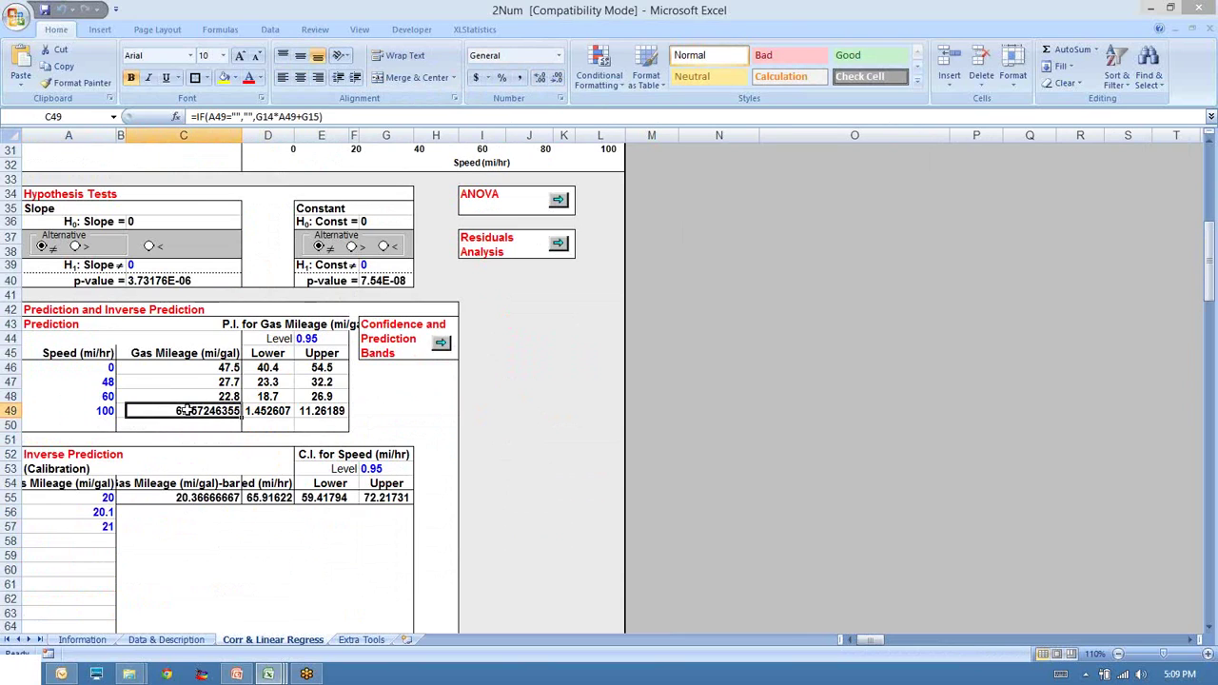
{"action": "left_click_drag", "start_coordinate": [191, 369], "coordinate": [352, 421]}
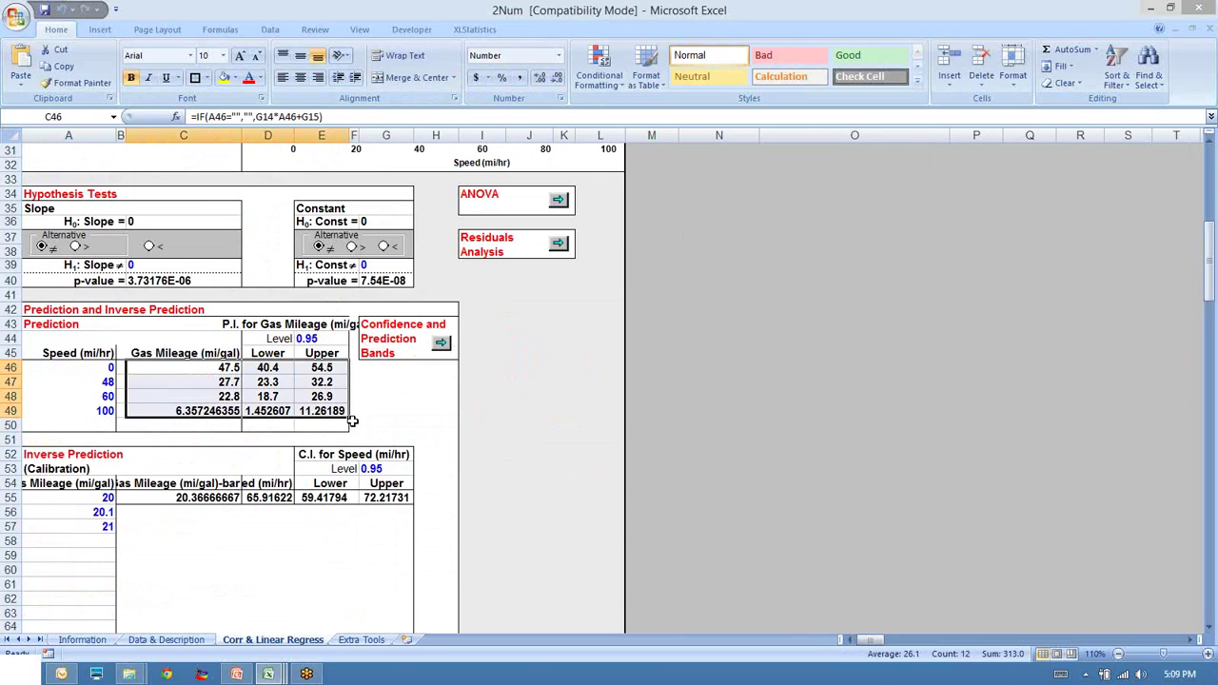
{"action": "left_click", "coordinate": [557, 77]}
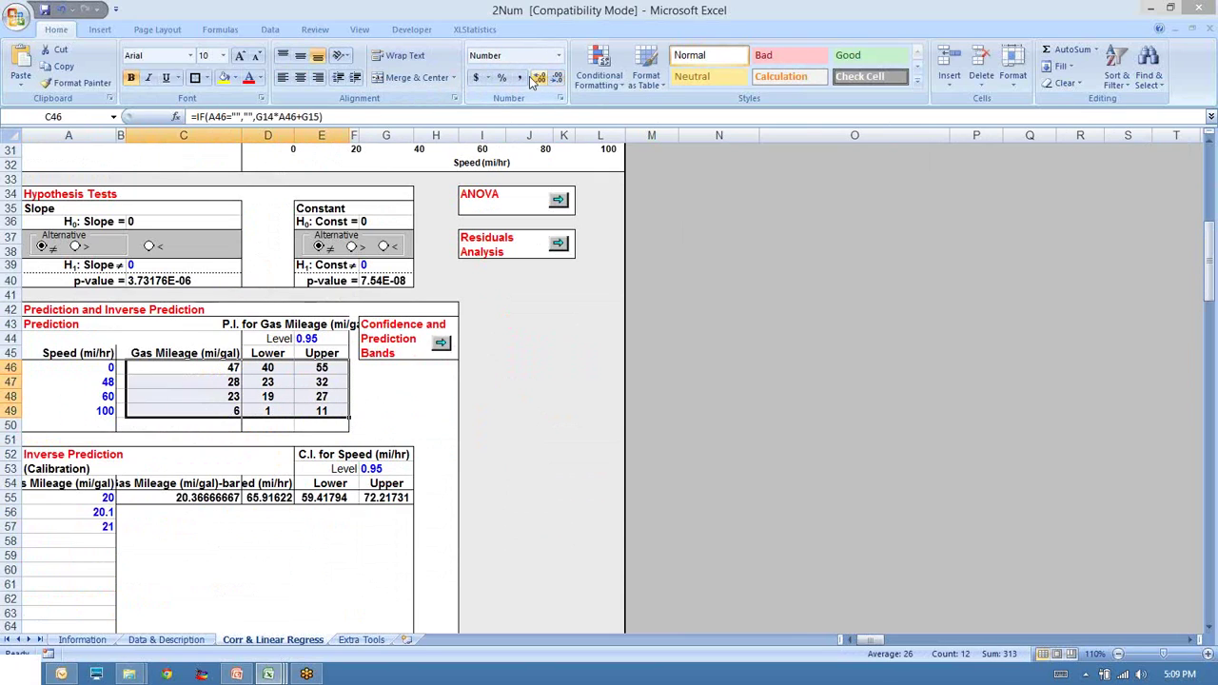
{"action": "left_click", "coordinate": [539, 78]}
{"action": "left_click", "coordinate": [746, 382]}
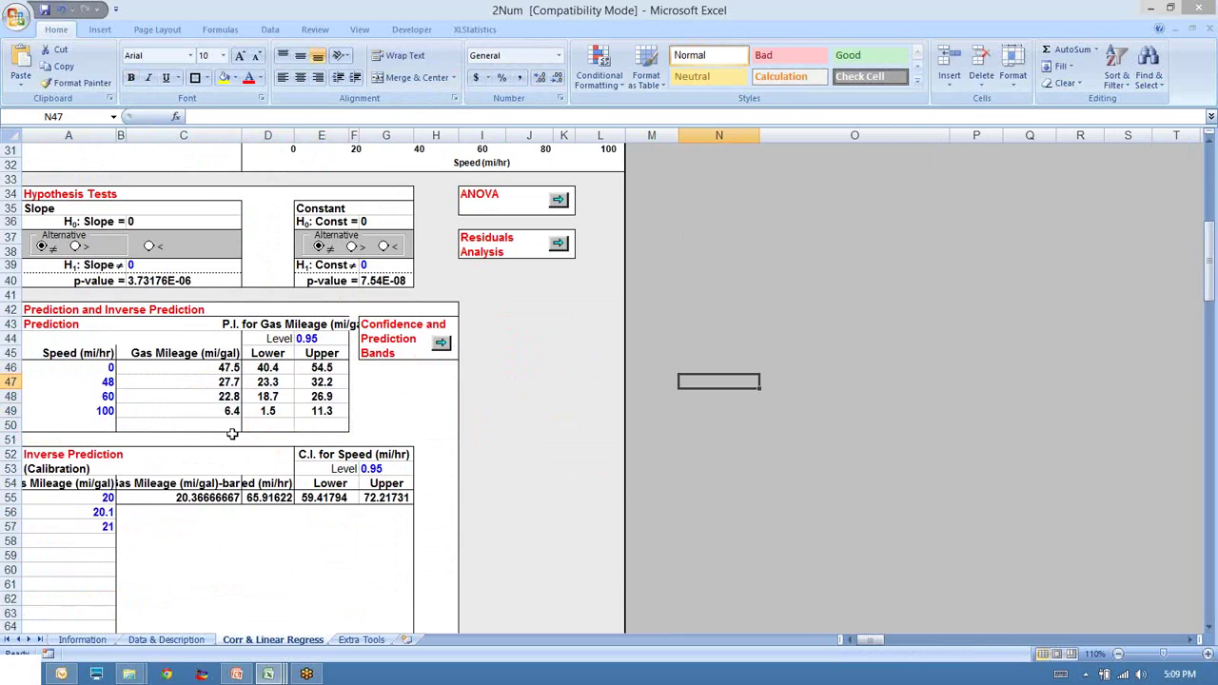
- Enter a speed of 1000 mi/hr in A50 of the Prediction table
{"action": "left_click", "coordinate": [99, 426]}
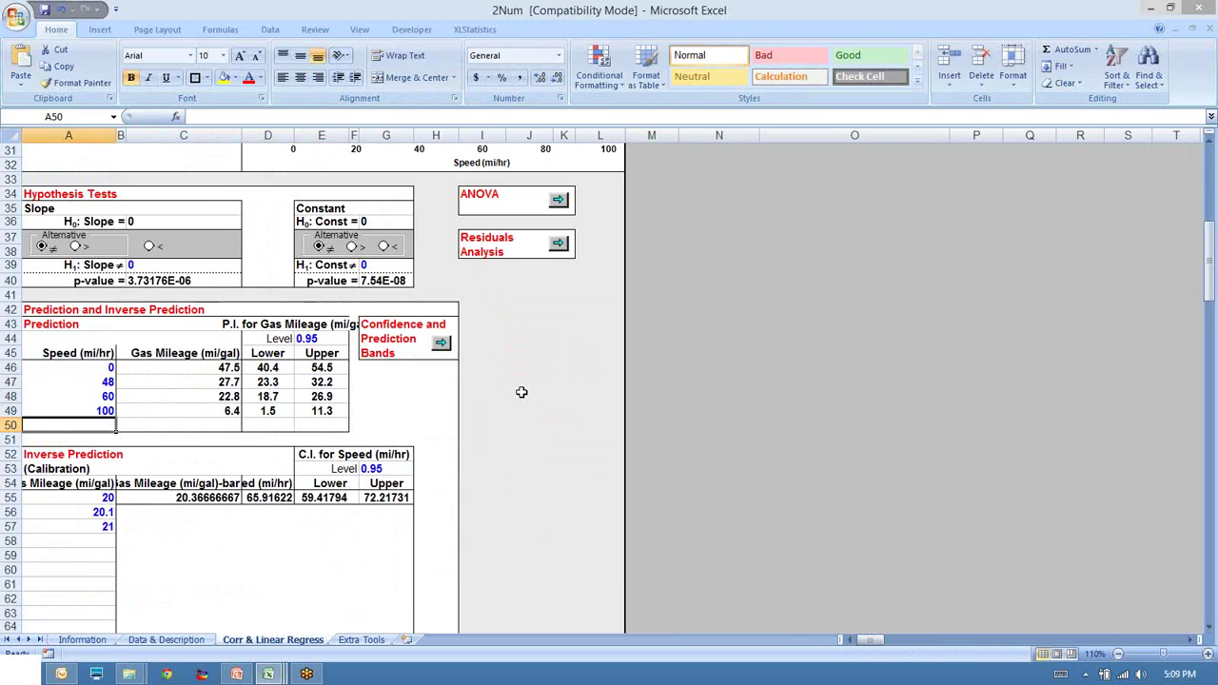
{"action": "type", "text": "100"}
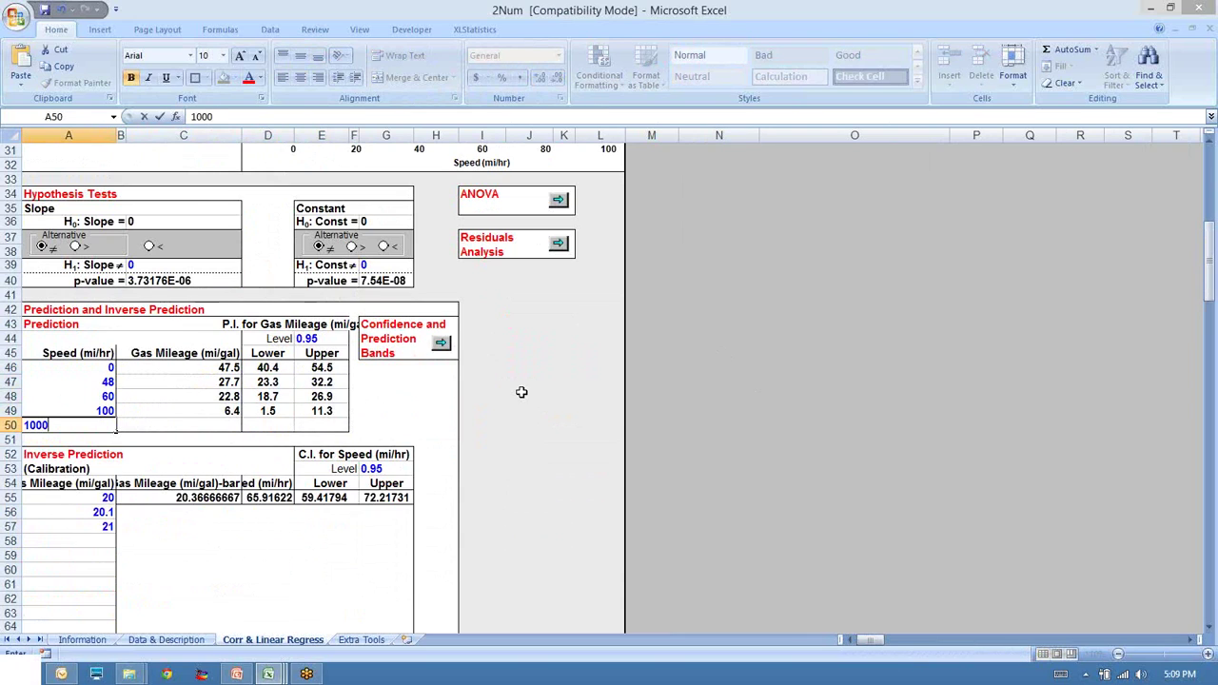
{"action": "type", "text": "0"}
{"action": "key", "text": "Return"}
- Format the predicted gas mileage and prediction limits in C50:E50 to whole numbers
{"action": "left_click_drag", "start_coordinate": [200, 425], "coordinate": [322, 426]}
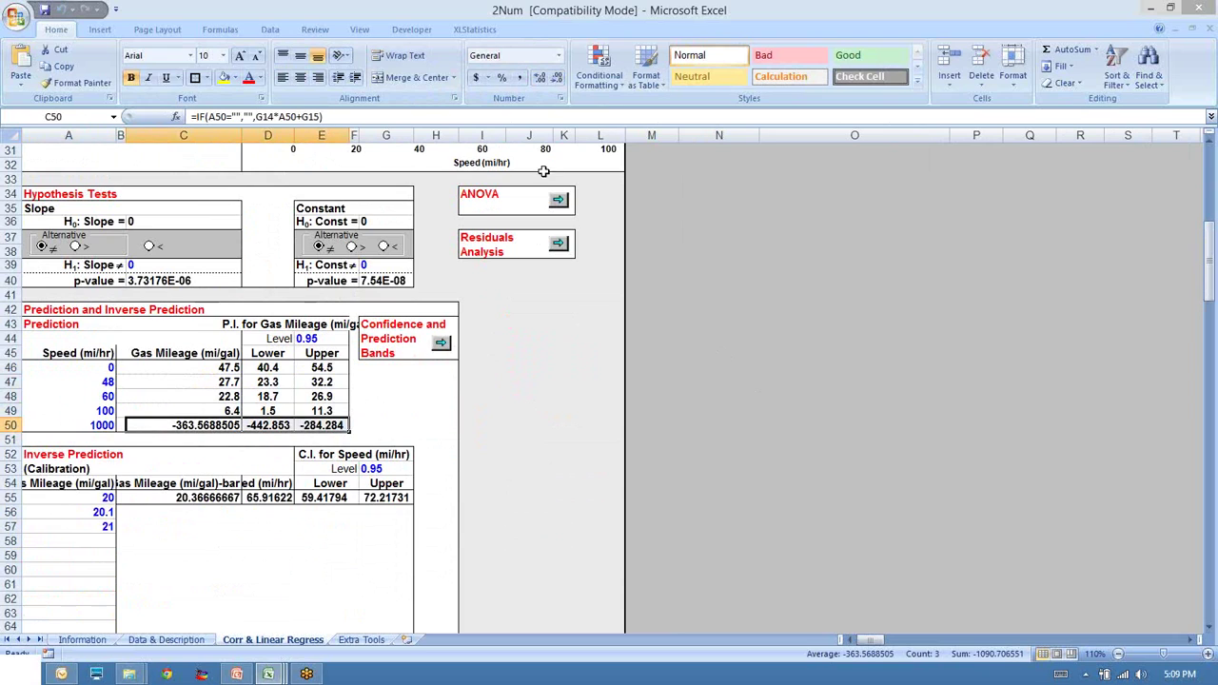
{"action": "left_click", "coordinate": [558, 77]}
{"action": "left_click", "coordinate": [558, 77]}
{"action": "left_click", "coordinate": [558, 77]}
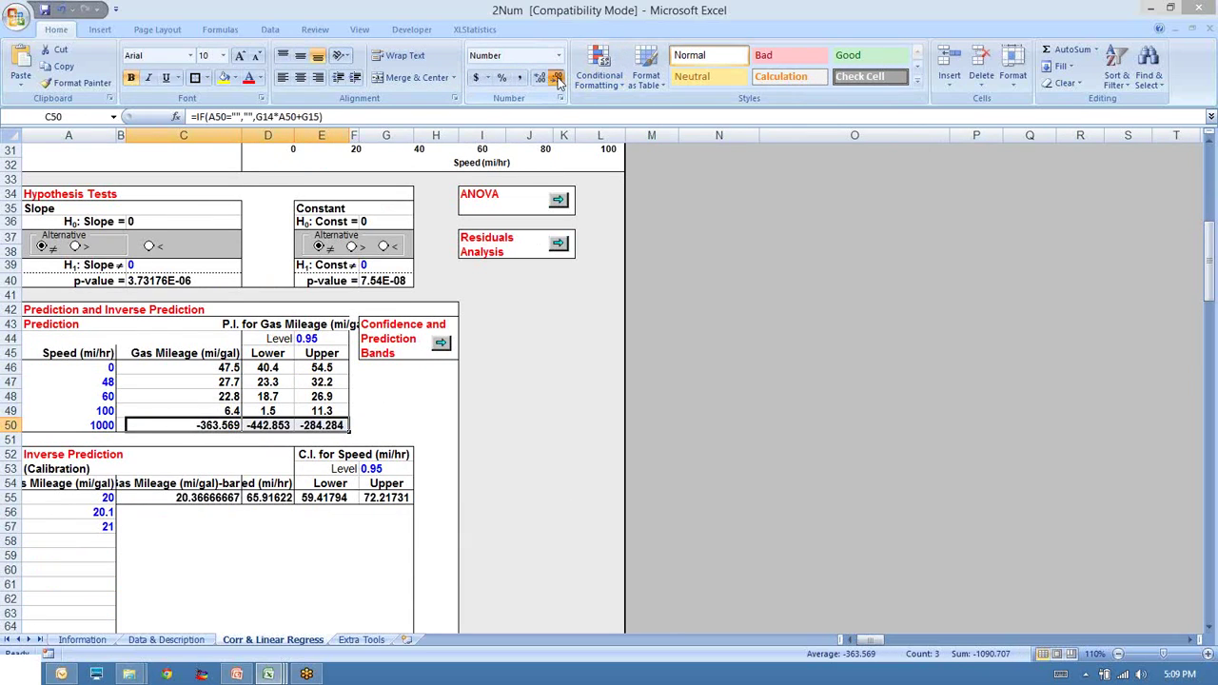
{"action": "left_click", "coordinate": [558, 77]}
{"action": "left_click", "coordinate": [557, 77]}
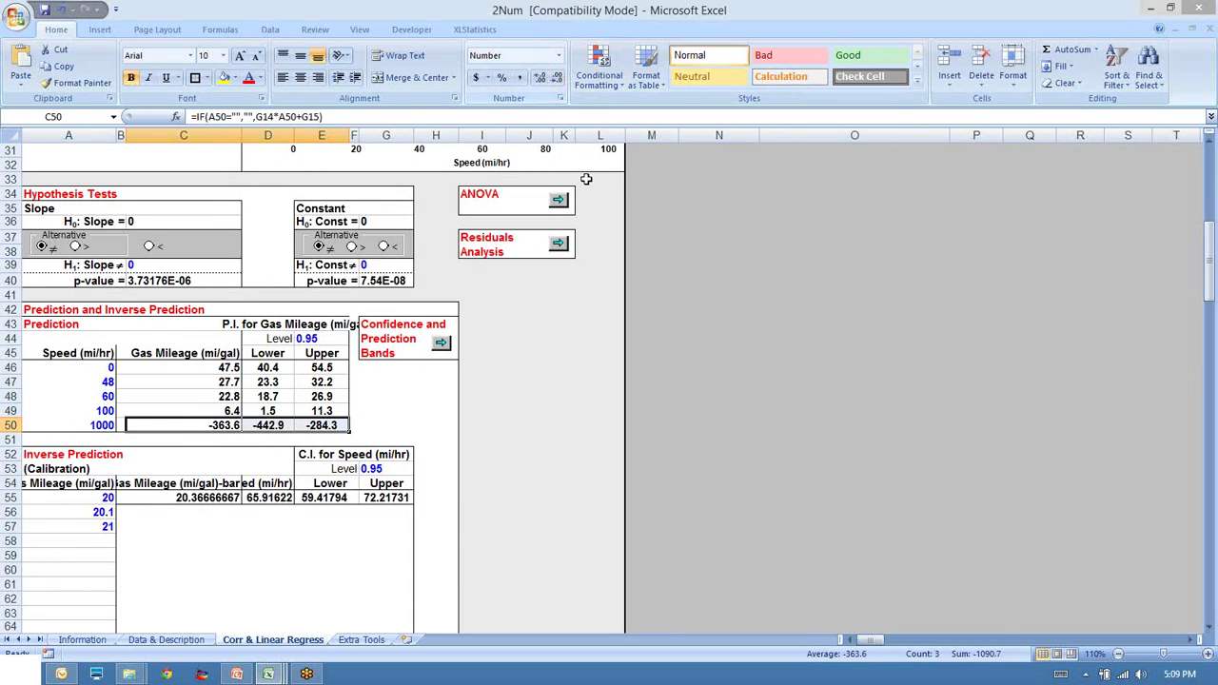
{"action": "left_click", "coordinate": [557, 77]}
- Review the prediction and limits for 1000 mi/hr and compare that speed with the data range in the scatterplot
{"action": "left_click", "coordinate": [227, 419]}
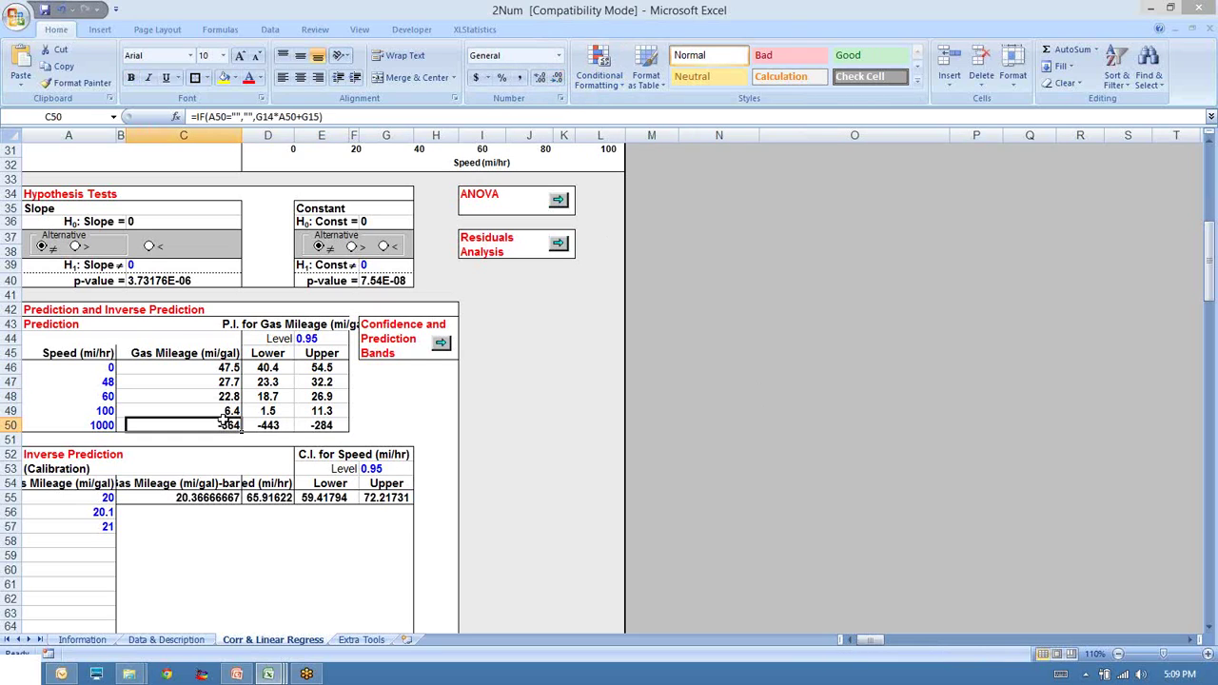
{"action": "left_click_drag", "start_coordinate": [226, 423], "coordinate": [328, 425]}
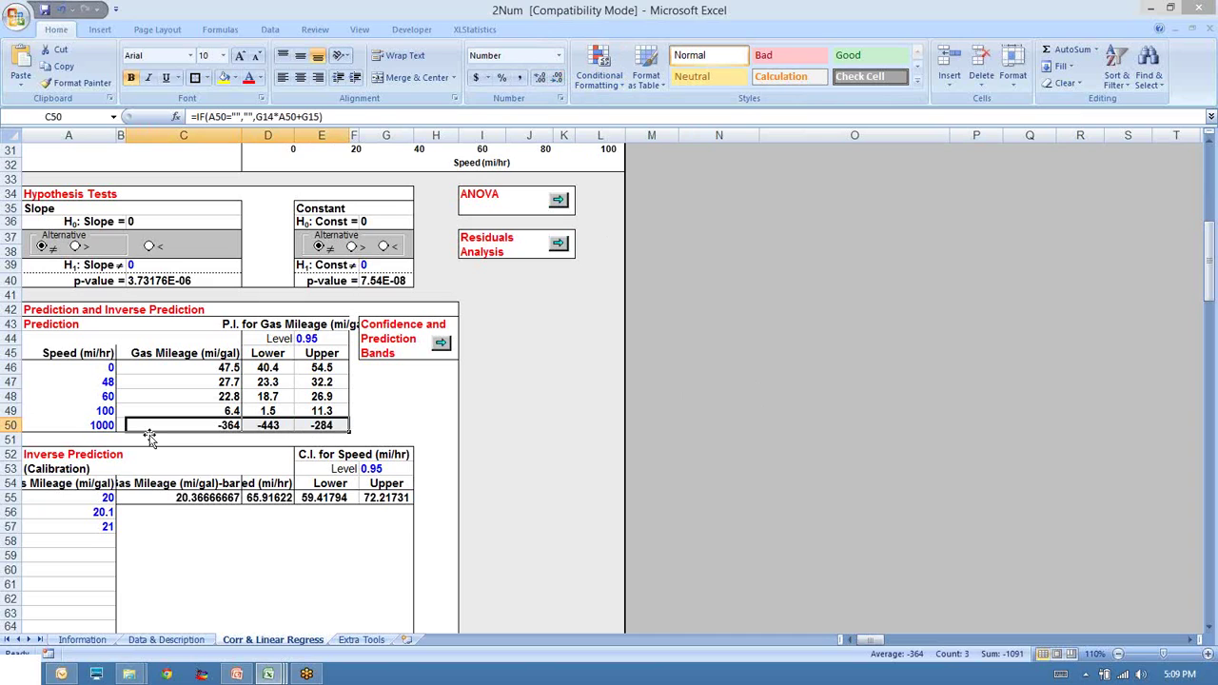
{"action": "left_click", "coordinate": [97, 427]}
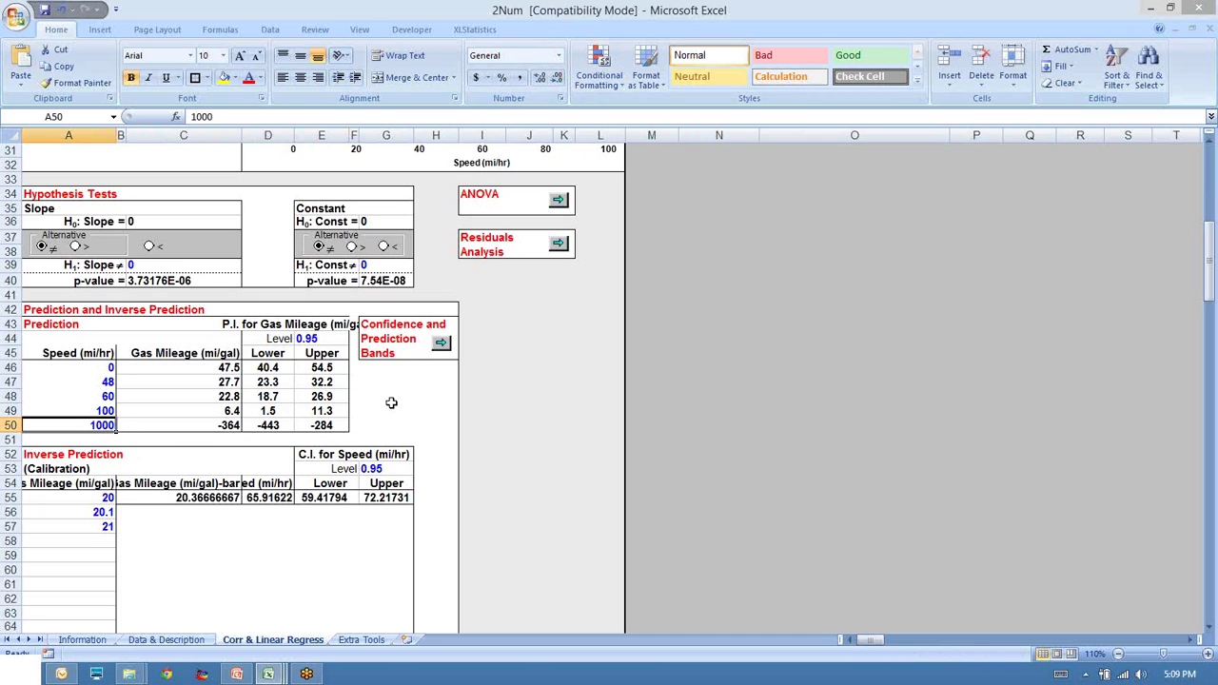
{"action": "scroll", "coordinate": [579, 247], "scroll_direction": "up", "scroll_amount": 6}
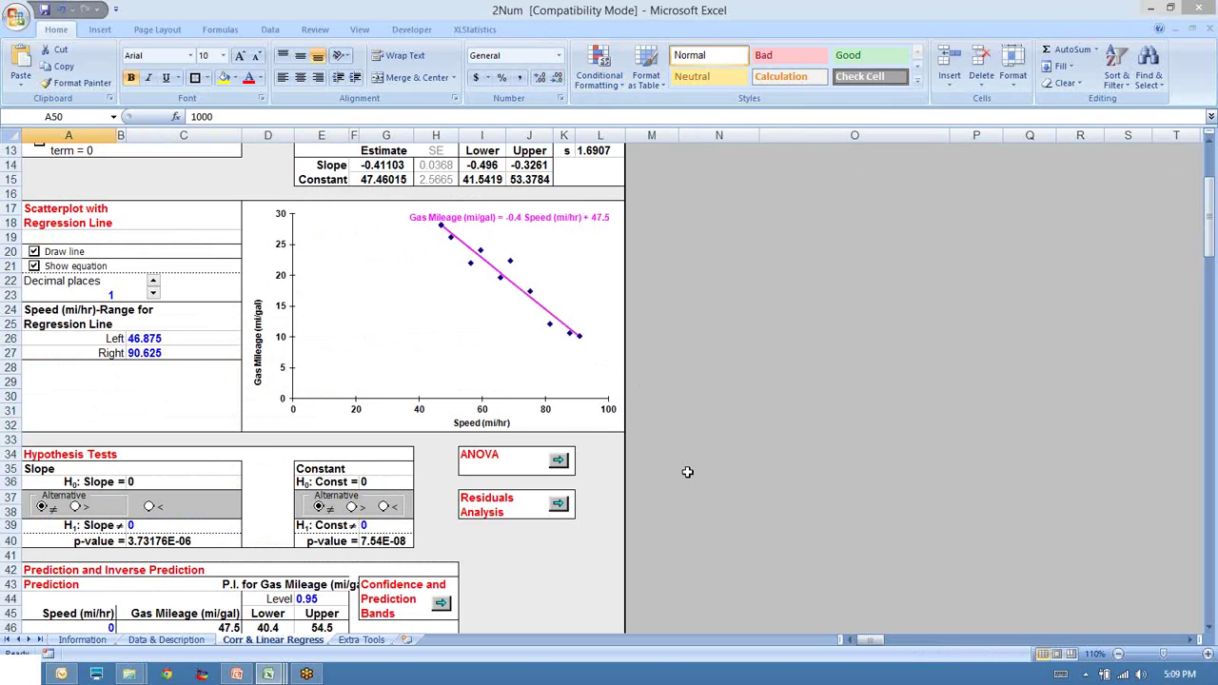
{"action": "scroll", "coordinate": [686, 476], "scroll_direction": "down", "scroll_amount": 6}
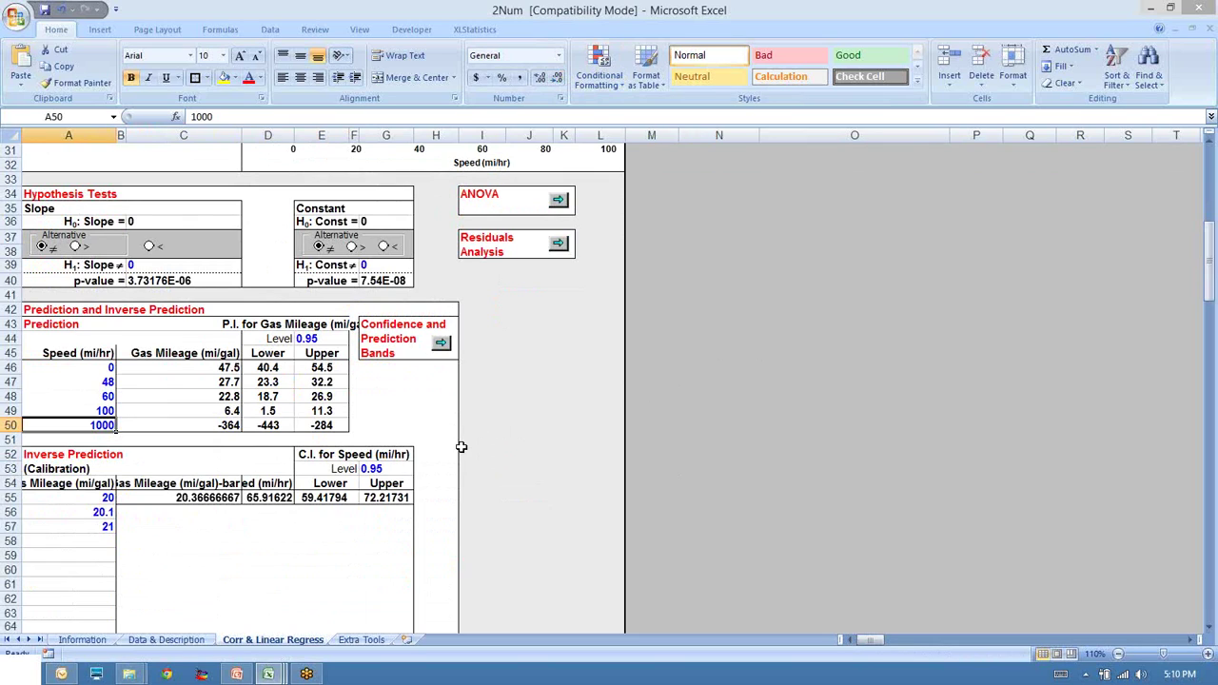
- Clear the 1000 mi/hr speed from A50 of the Prediction table
{"action": "scroll", "coordinate": [462, 445], "scroll_direction": "up", "scroll_amount": 1}
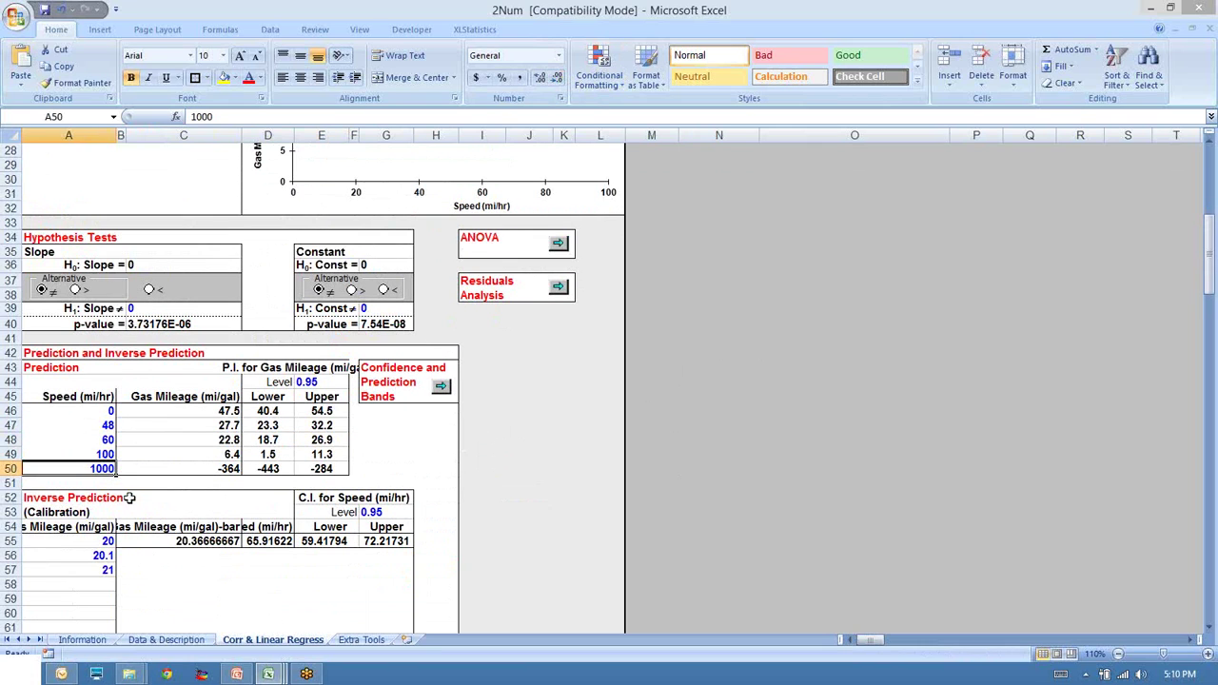
{"action": "left_click", "coordinate": [144, 466]}
{"action": "left_click", "coordinate": [104, 467]}
{"action": "scroll", "coordinate": [541, 457], "scroll_direction": "up", "scroll_amount": 5}
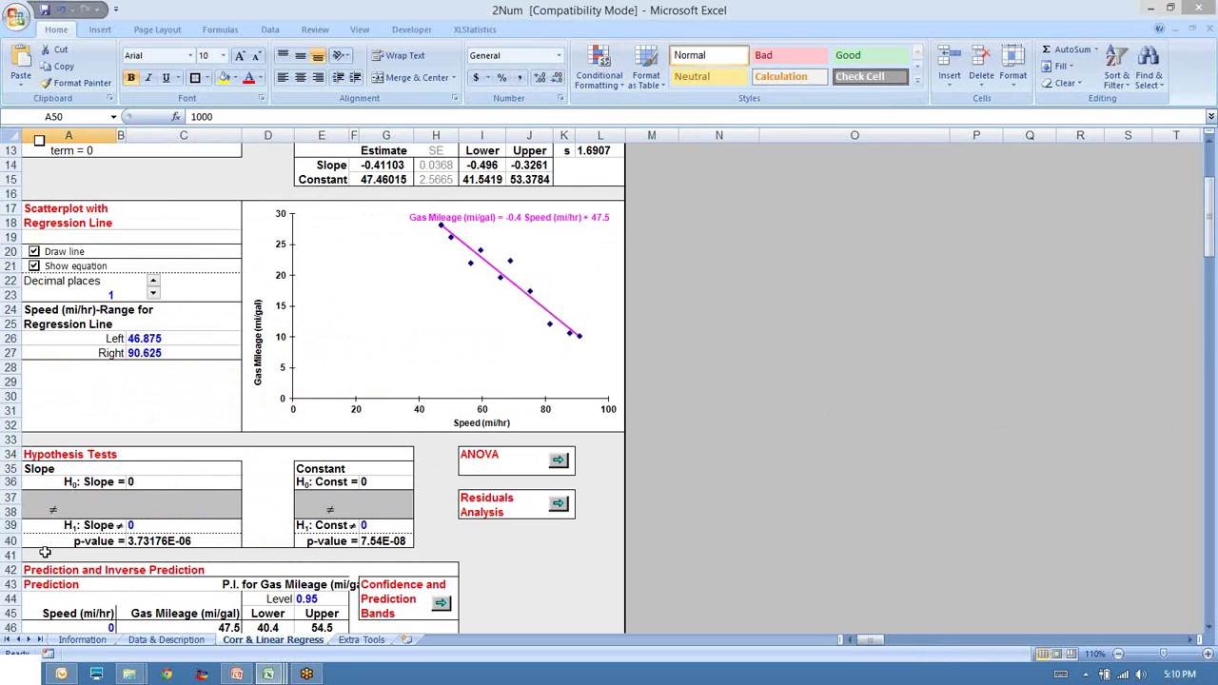
{"action": "scroll", "coordinate": [45, 553], "scroll_direction": "down", "scroll_amount": 3}
{"action": "key", "text": "BackSpace"}
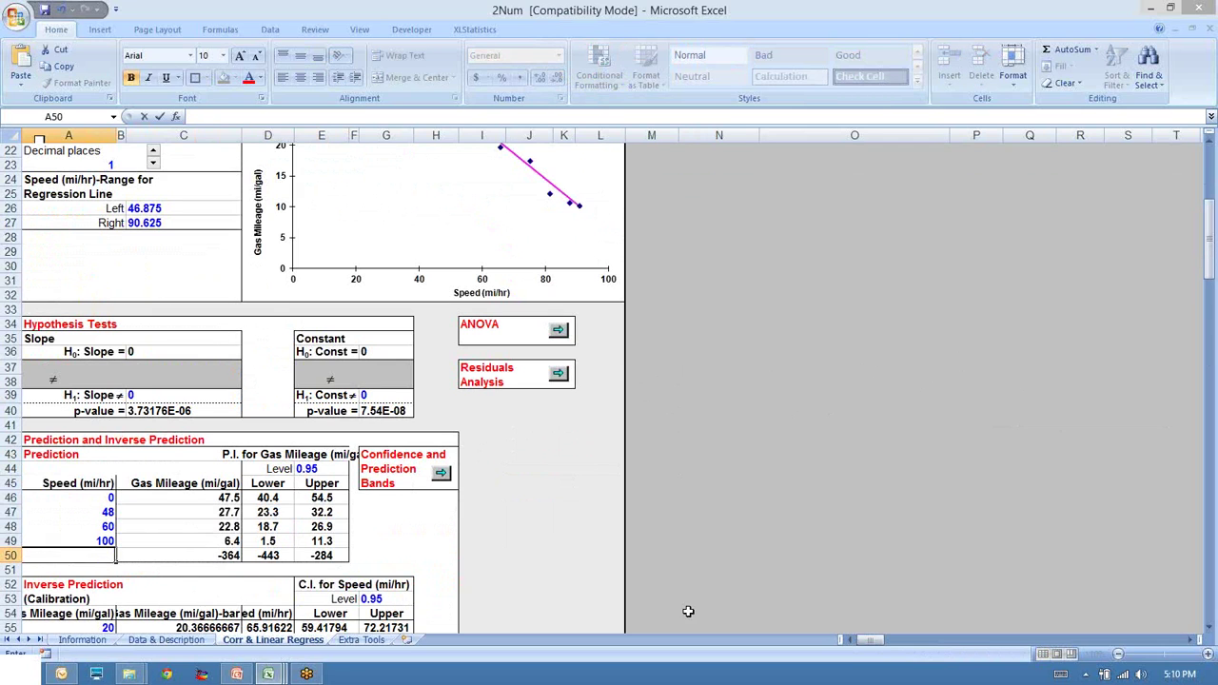
{"action": "left_click", "coordinate": [838, 454]}
- Switch to the PowerPoint slideshow and advance to the "(Slight) Caution" slide on regression analysis
{"action": "scroll", "coordinate": [838, 454], "scroll_direction": "up", "scroll_amount": 7}
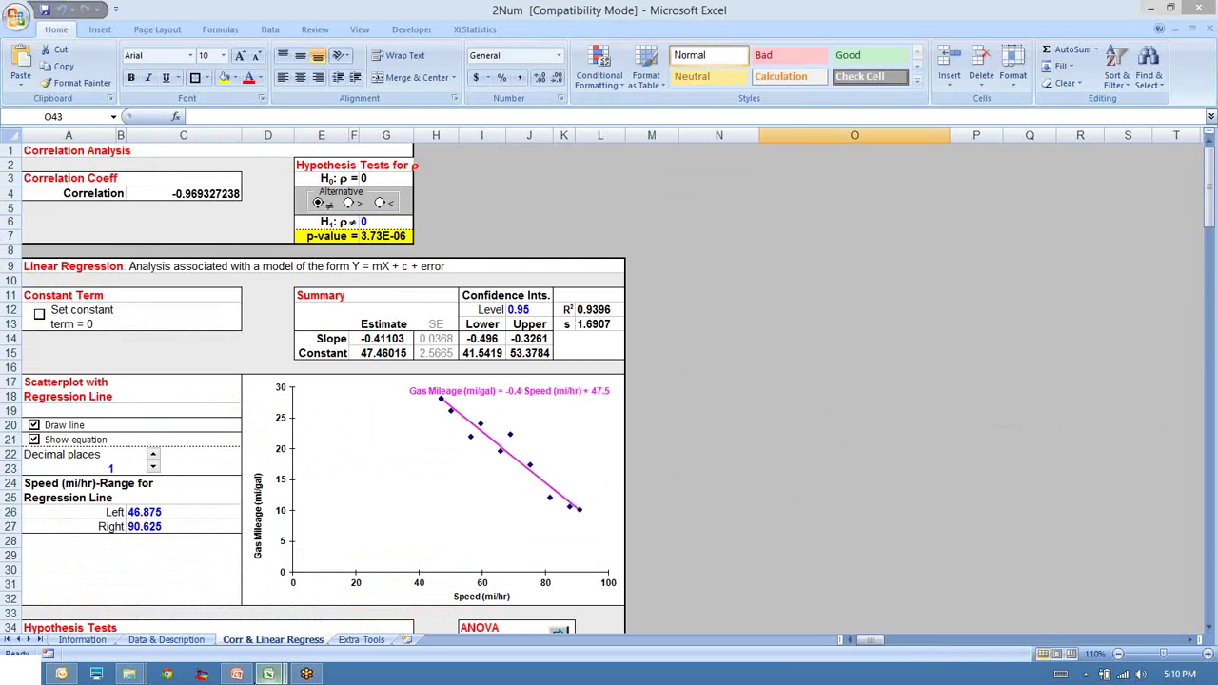
{"action": "left_click", "coordinate": [236, 674]}
{"action": "left_click", "coordinate": [1058, 655]}
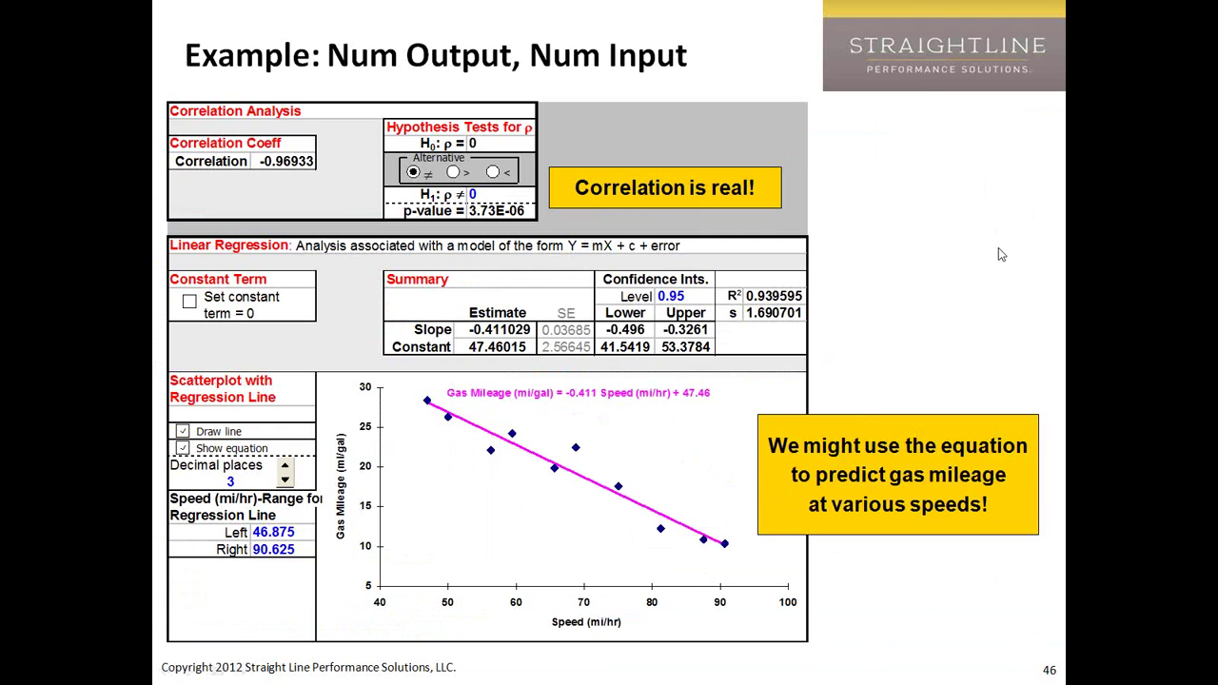
{"action": "left_click", "coordinate": [959, 371]}
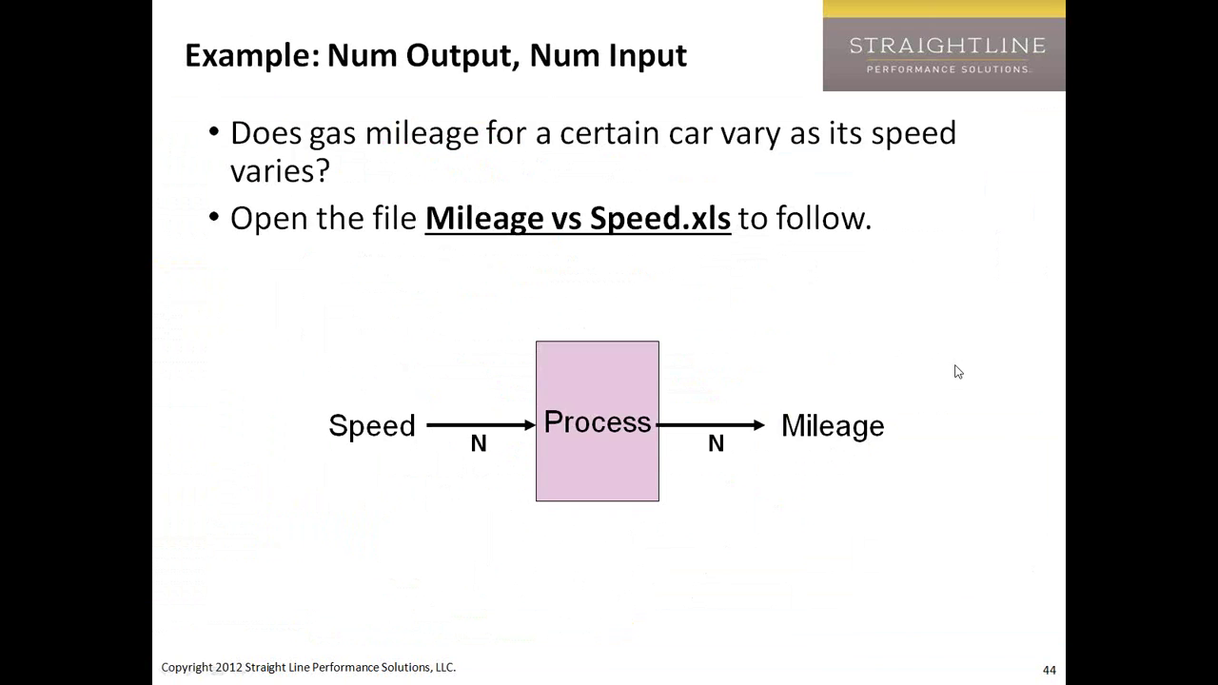
{"action": "left_click", "coordinate": [957, 372]}
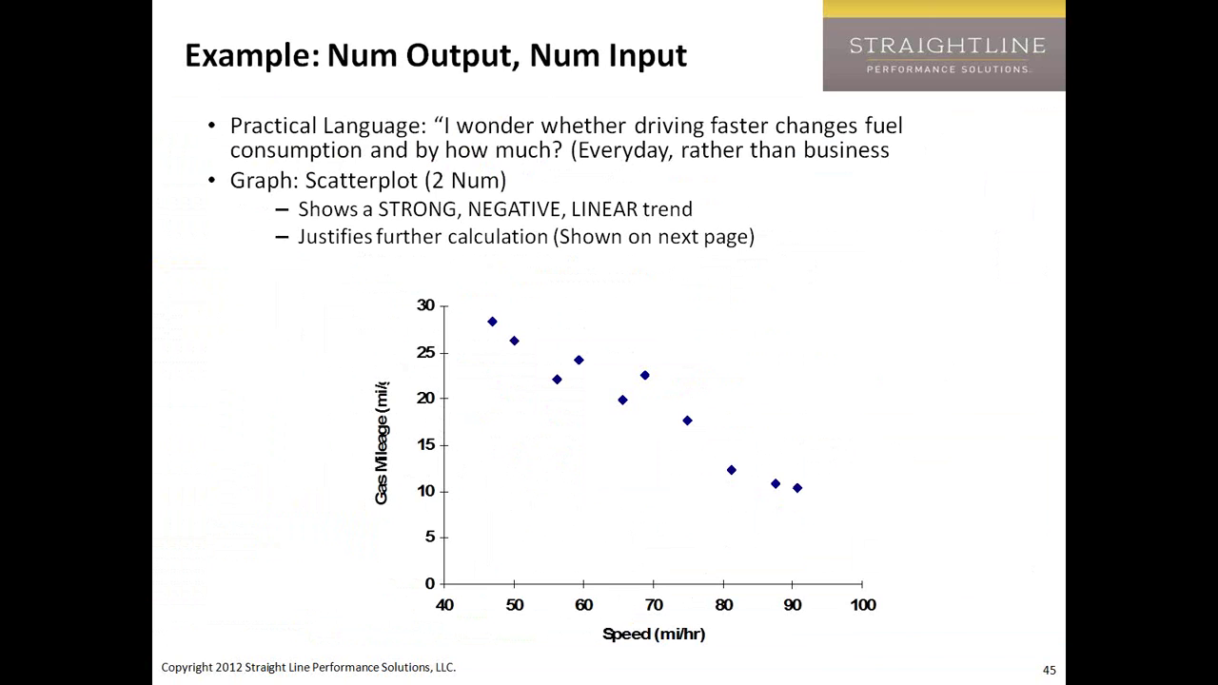
{"action": "key", "text": "Right"}
{"action": "key", "text": "Right"}
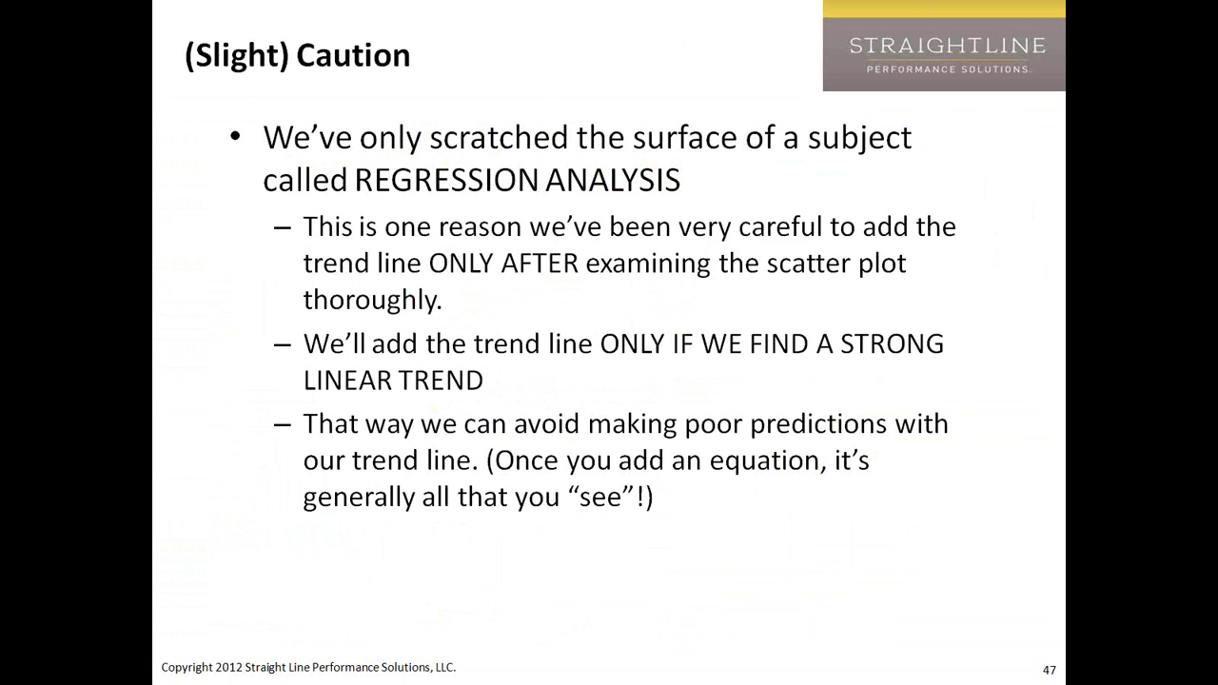